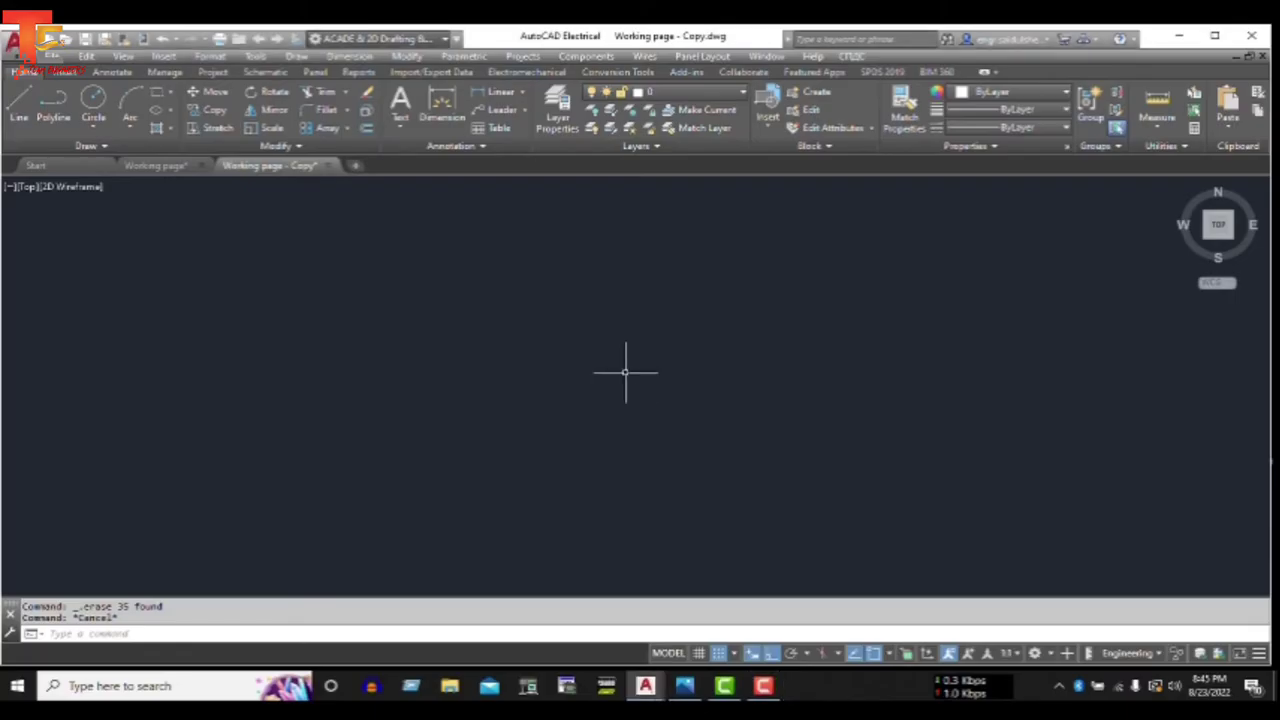
- Draw the first two 85-unit sides of the square with LINE from a start corner
{"action": "type", "text": "L"}
{"action": "key", "text": "Return"}
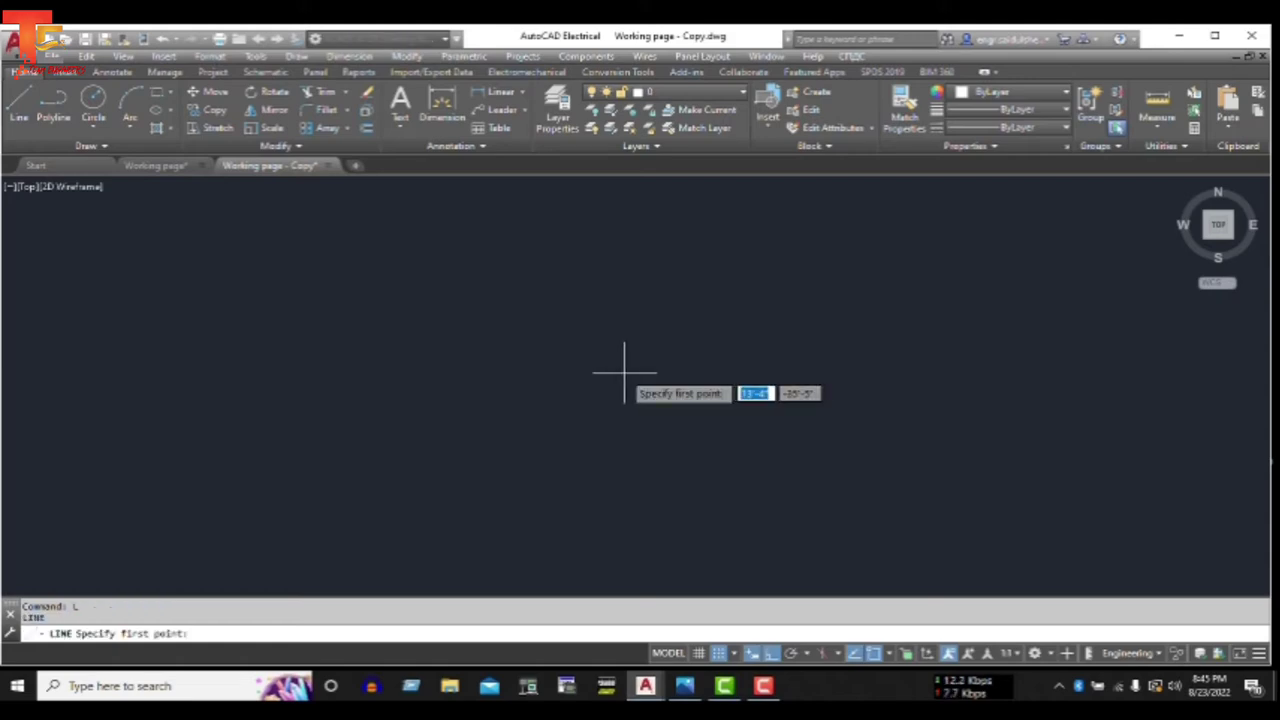
{"action": "left_click", "coordinate": [552, 369]}
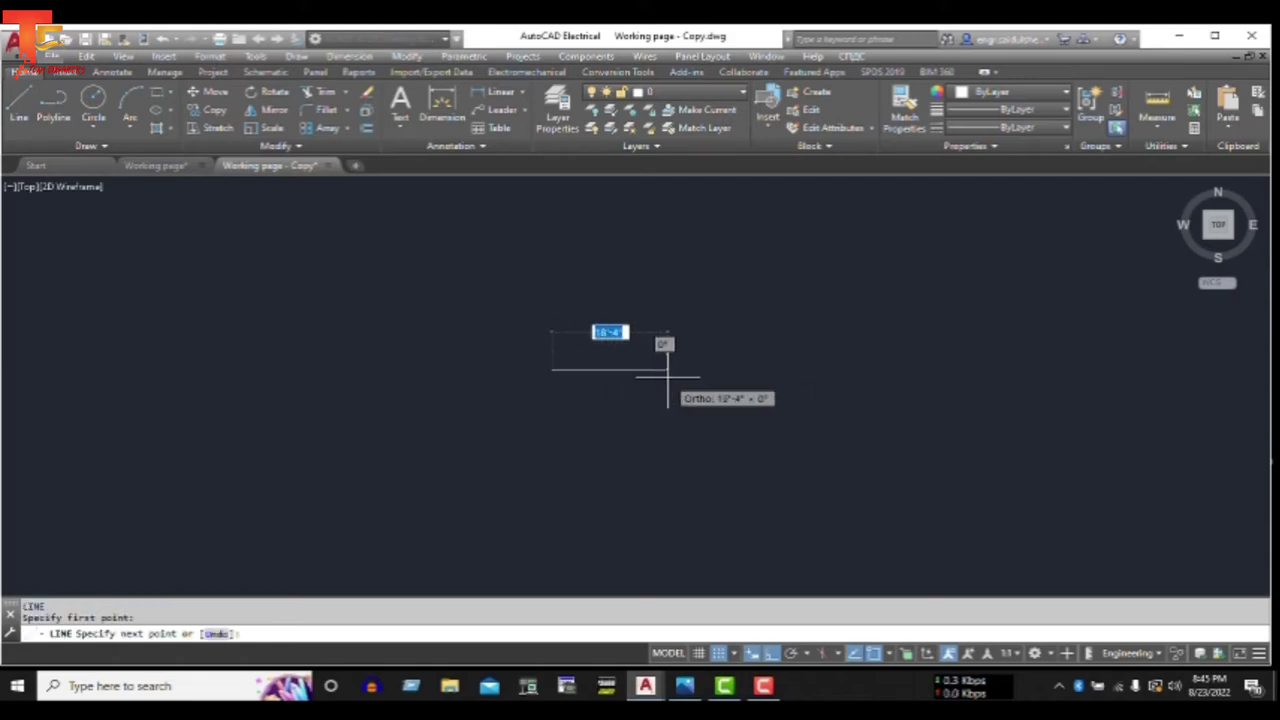
{"action": "type", "text": "85"}
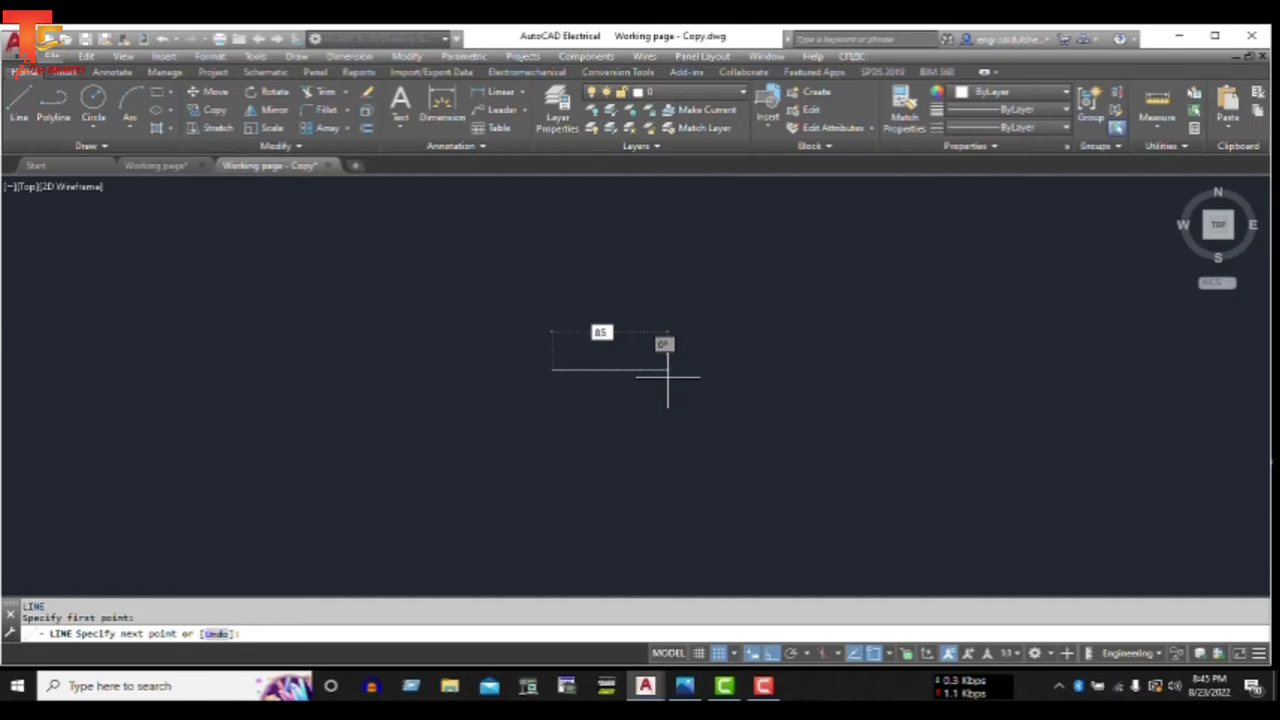
{"action": "key", "text": "Return"}
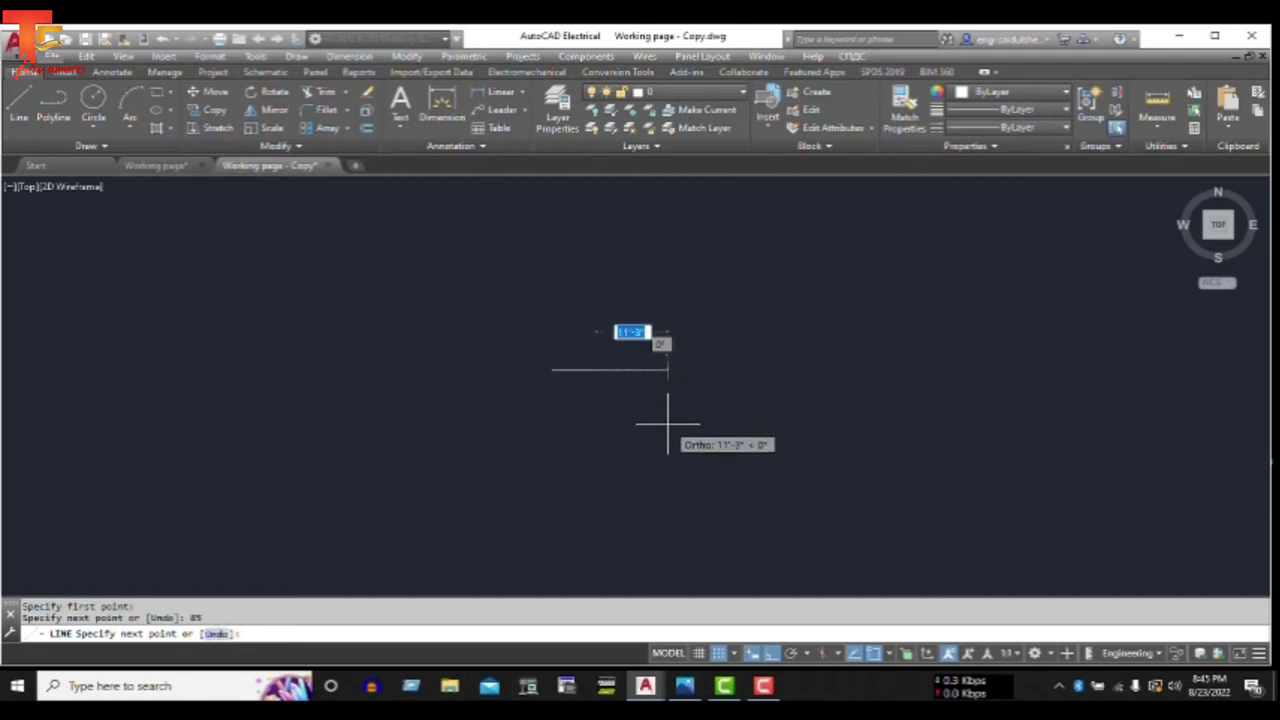
{"action": "scroll", "coordinate": [586, 420], "scroll_direction": "up", "scroll_amount": 2}
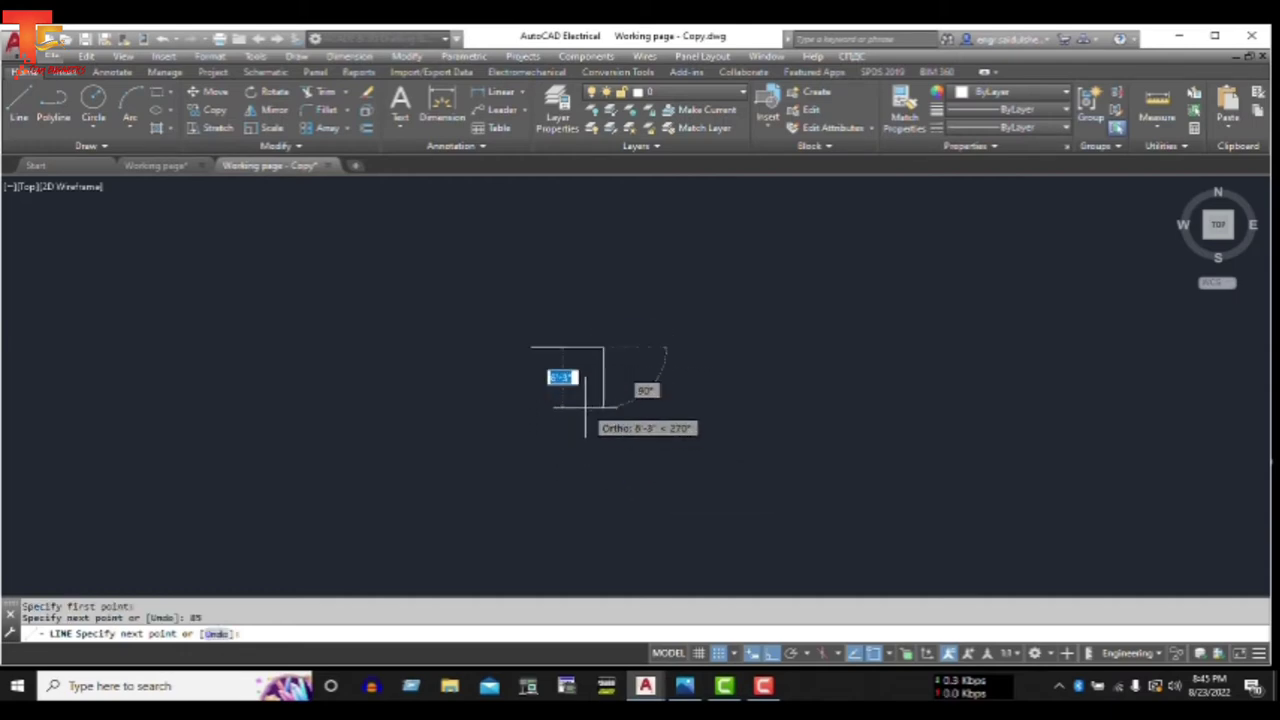
{"action": "scroll", "coordinate": [585, 407], "scroll_direction": "up", "scroll_amount": 2}
{"action": "type", "text": "8"}
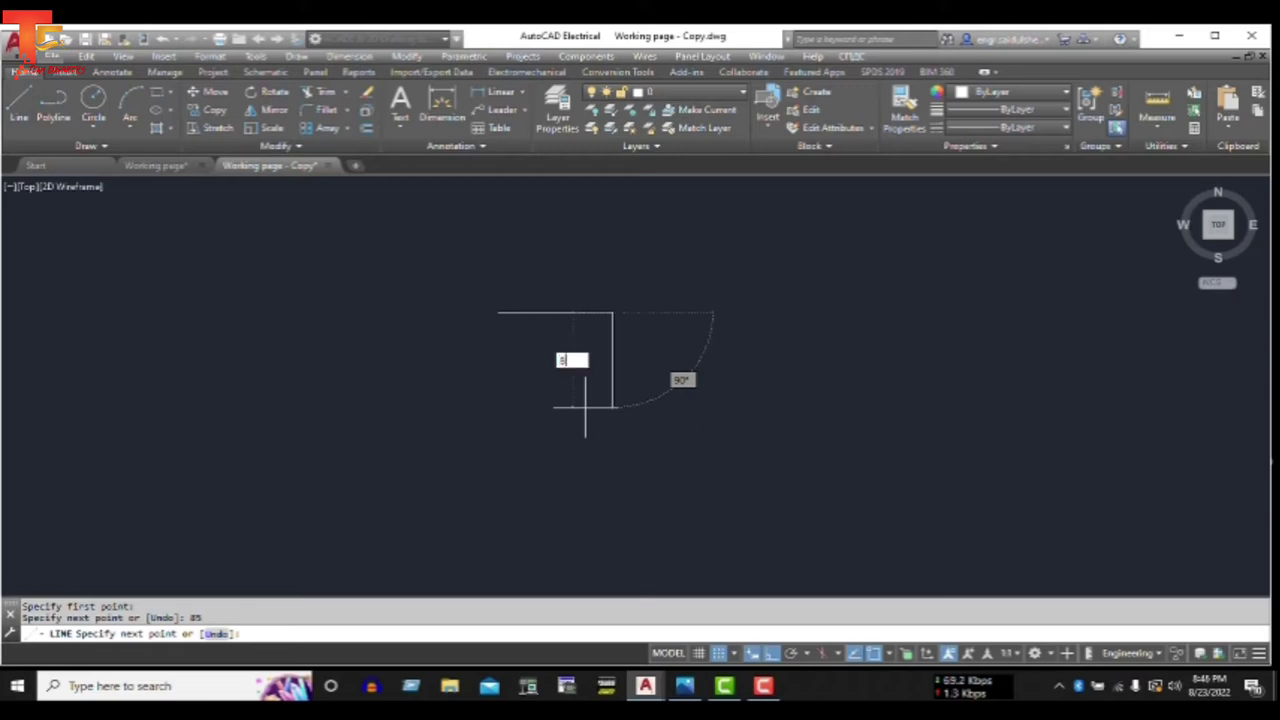
{"action": "type", "text": "5"}
{"action": "key", "text": "Return"}
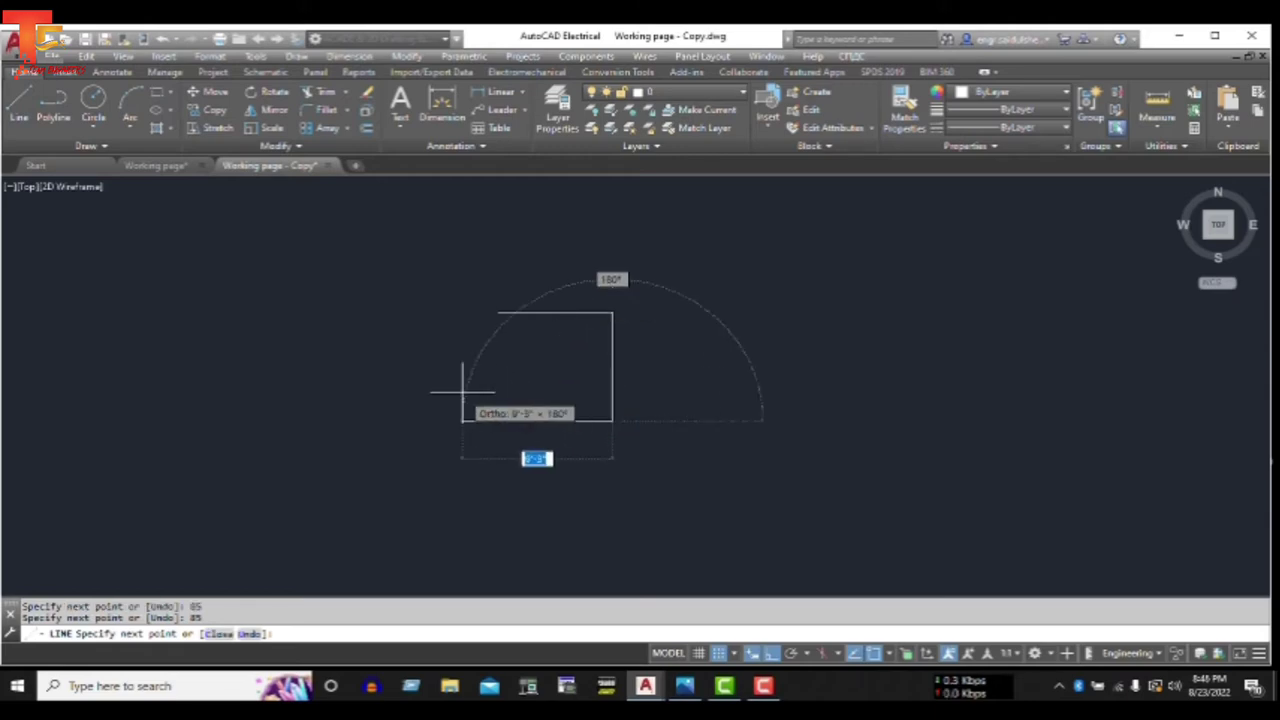
- Add the third 85-unit side, close the square at its start corner, and select it
{"action": "type", "text": "85"}
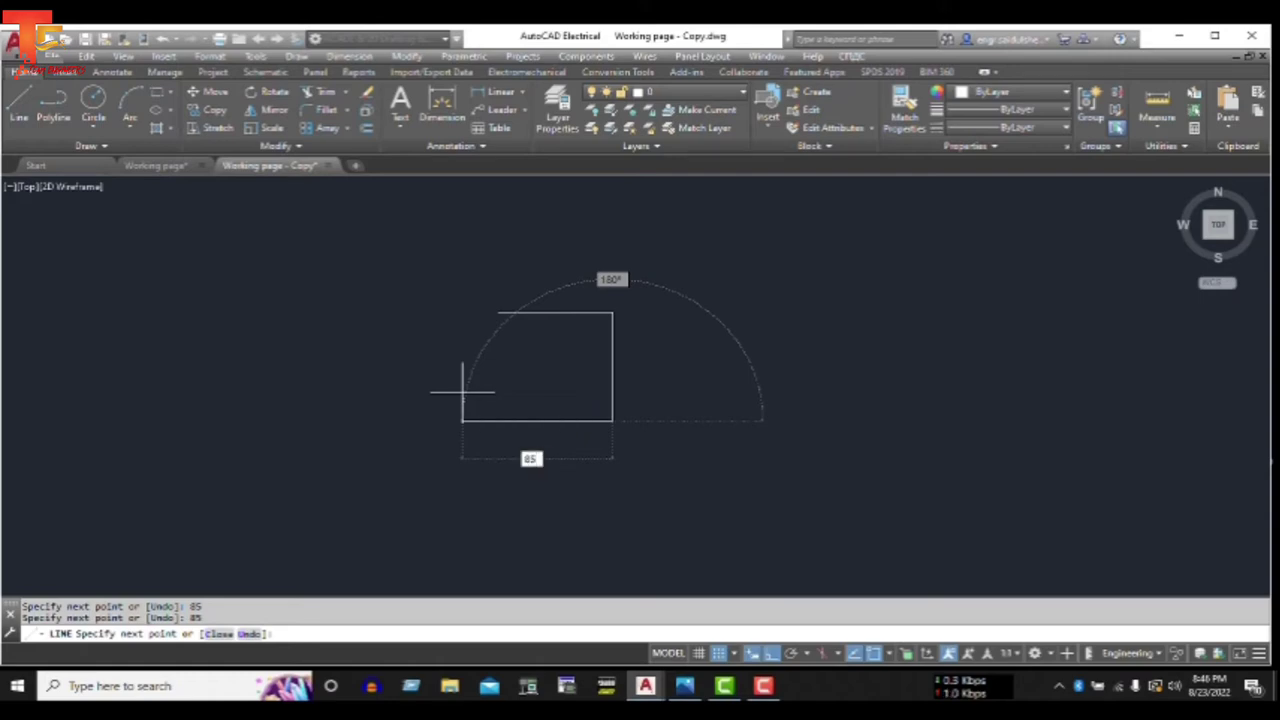
{"action": "key", "text": "Return"}
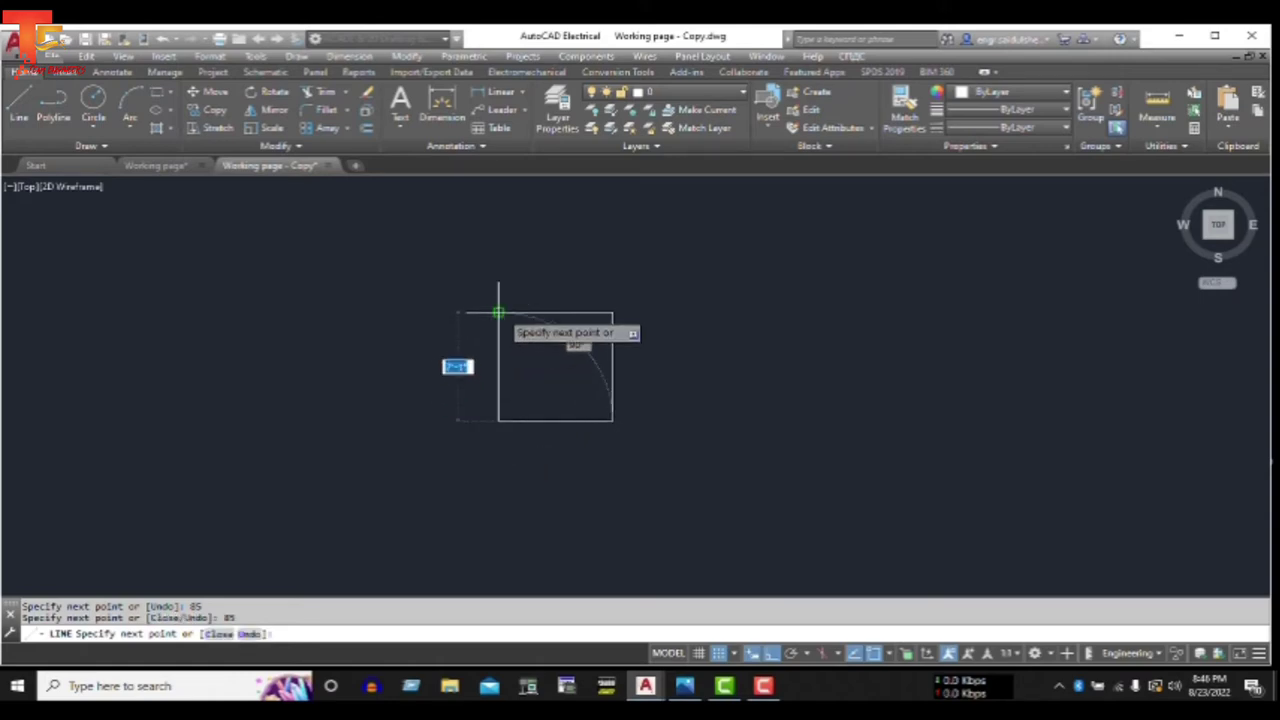
{"action": "left_click", "coordinate": [498, 313]}
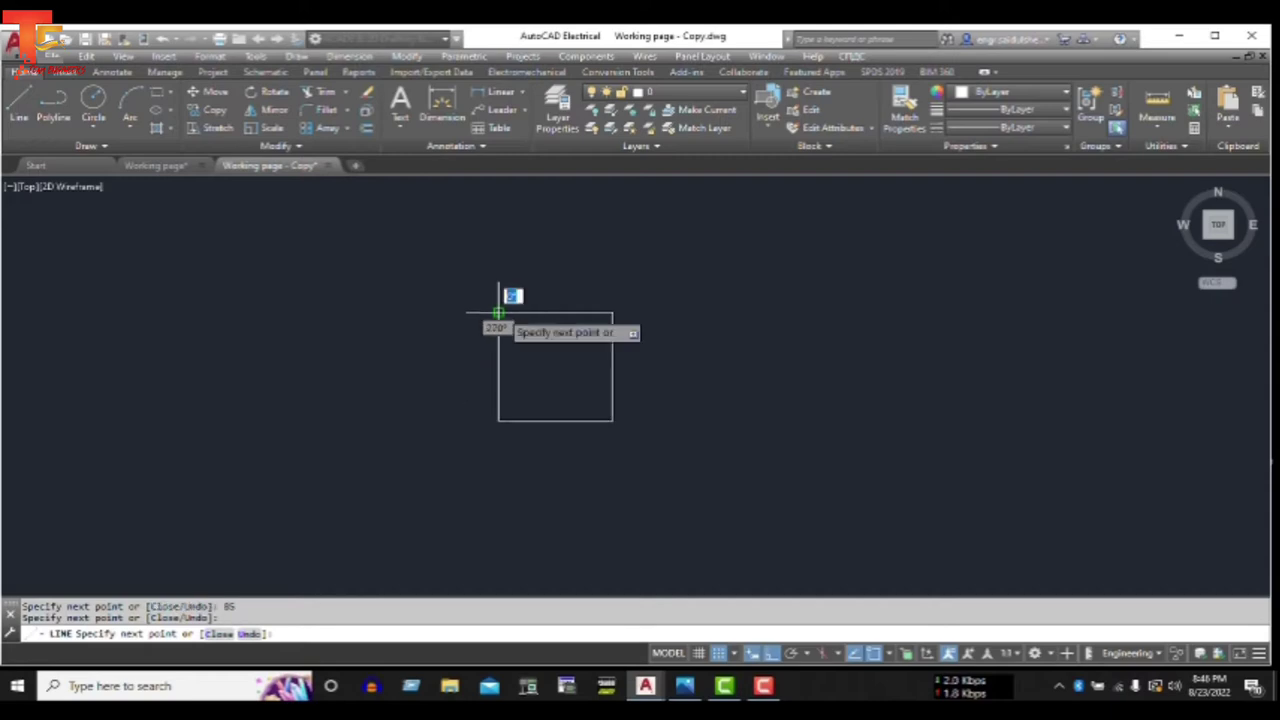
{"action": "key", "text": "Escape"}
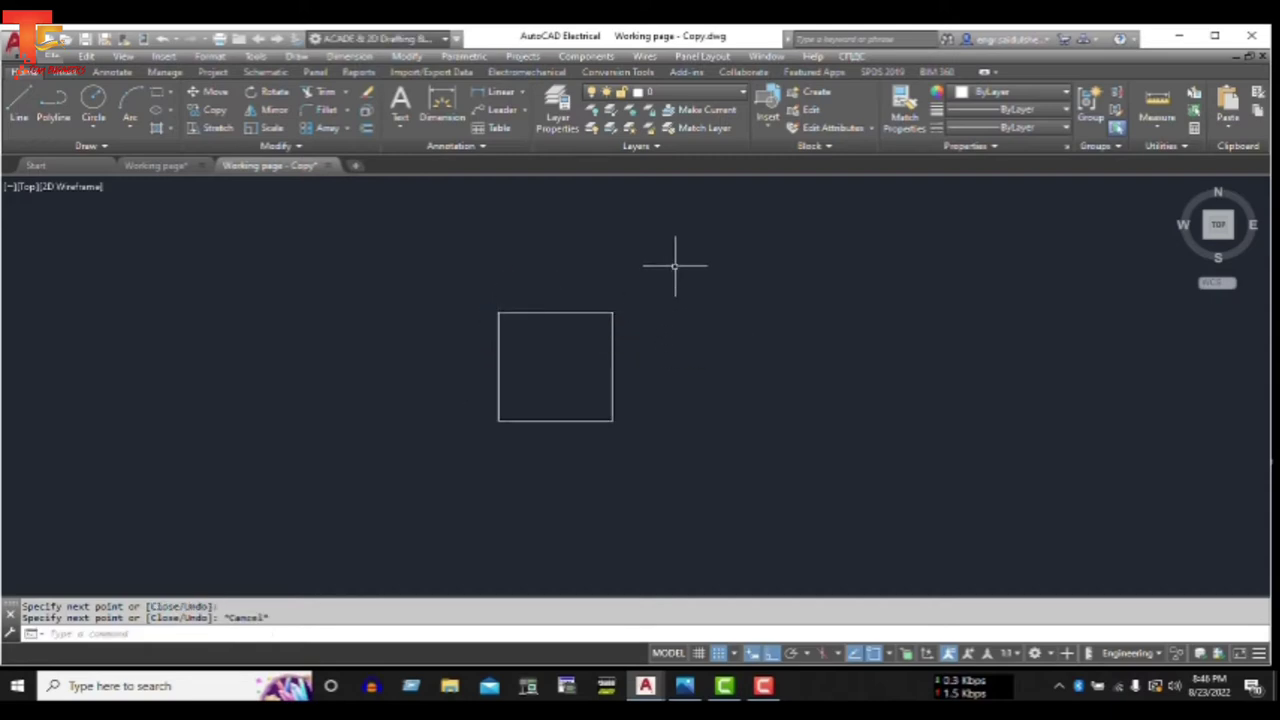
{"action": "left_click", "coordinate": [673, 267]}
{"action": "left_click", "coordinate": [405, 436]}
{"action": "type", "text": "CO"}
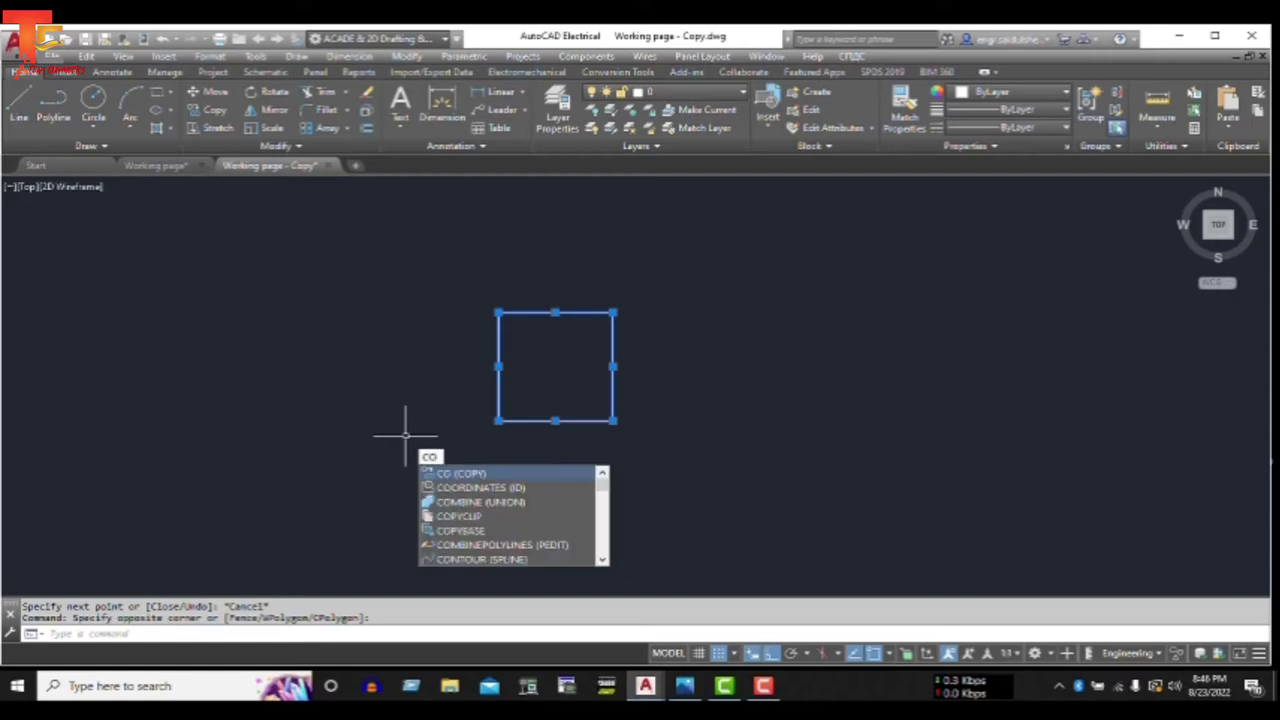
- Copy the 85-unit square three times in a row to the right of the original
{"action": "key", "text": "Return"}
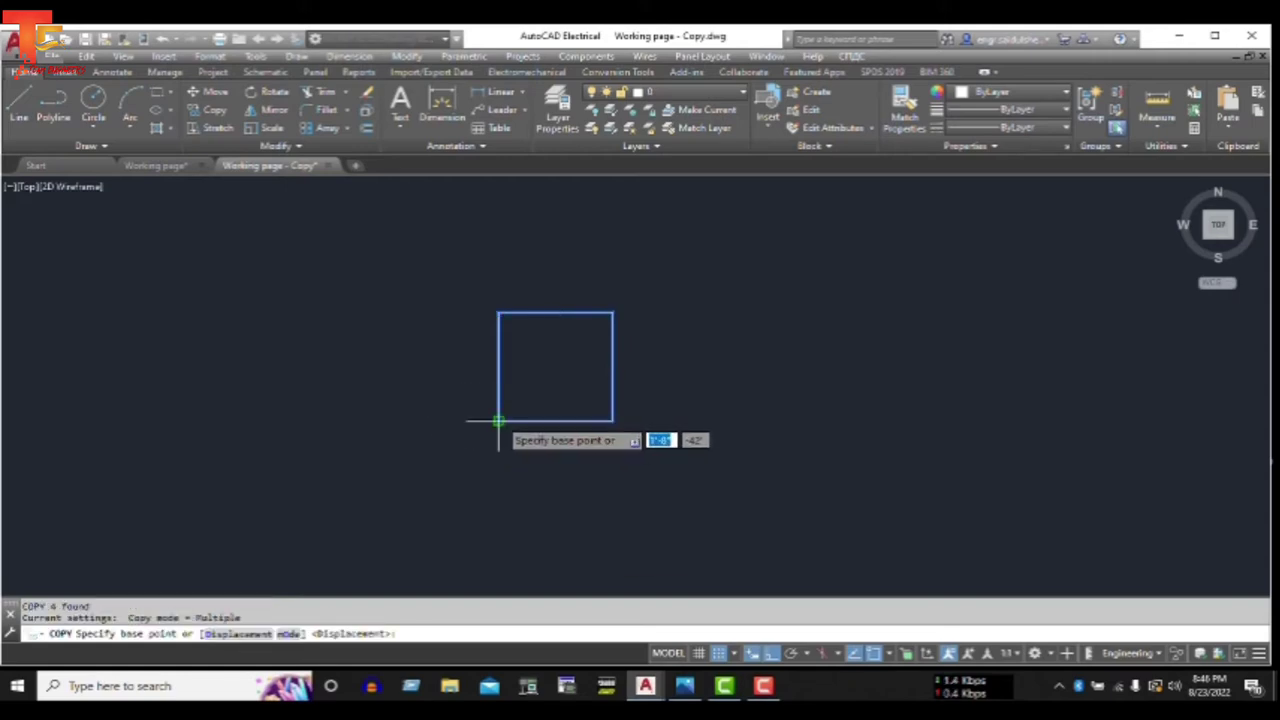
{"action": "left_click", "coordinate": [498, 421]}
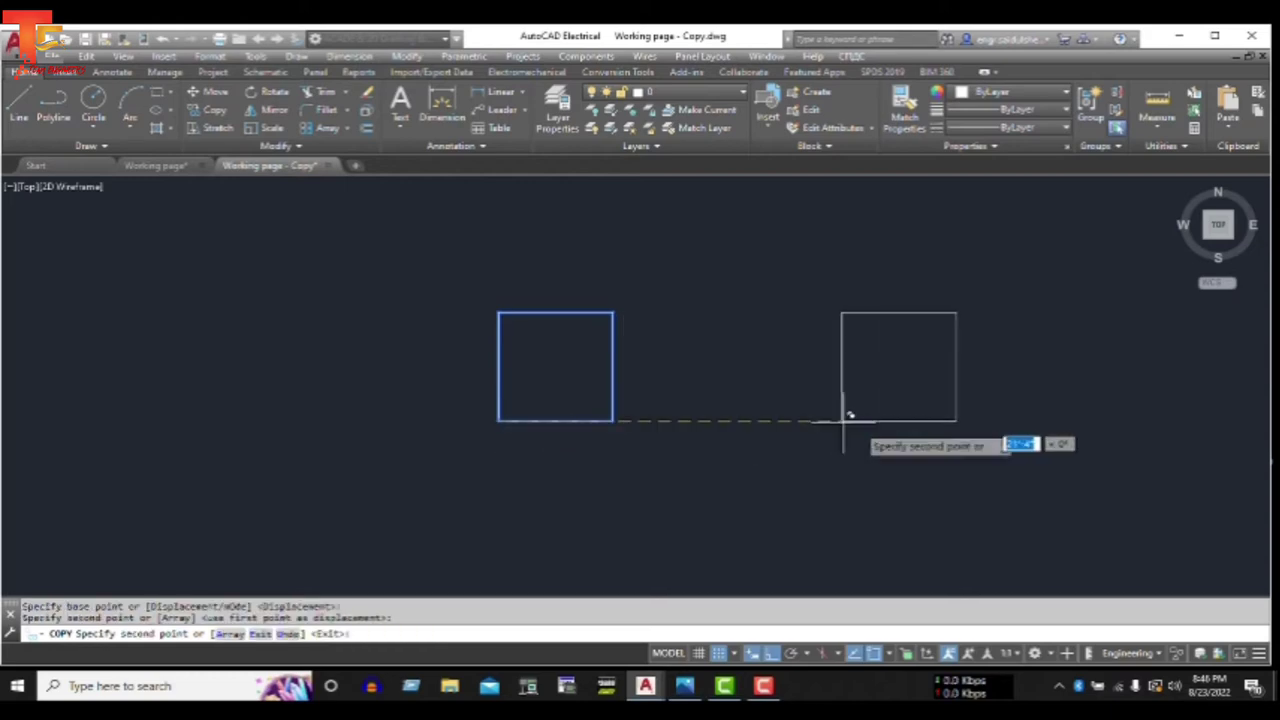
{"action": "left_click", "coordinate": [848, 415]}
{"action": "middle_click_drag", "start_coordinate": [1091, 431], "coordinate": [717, 437]}
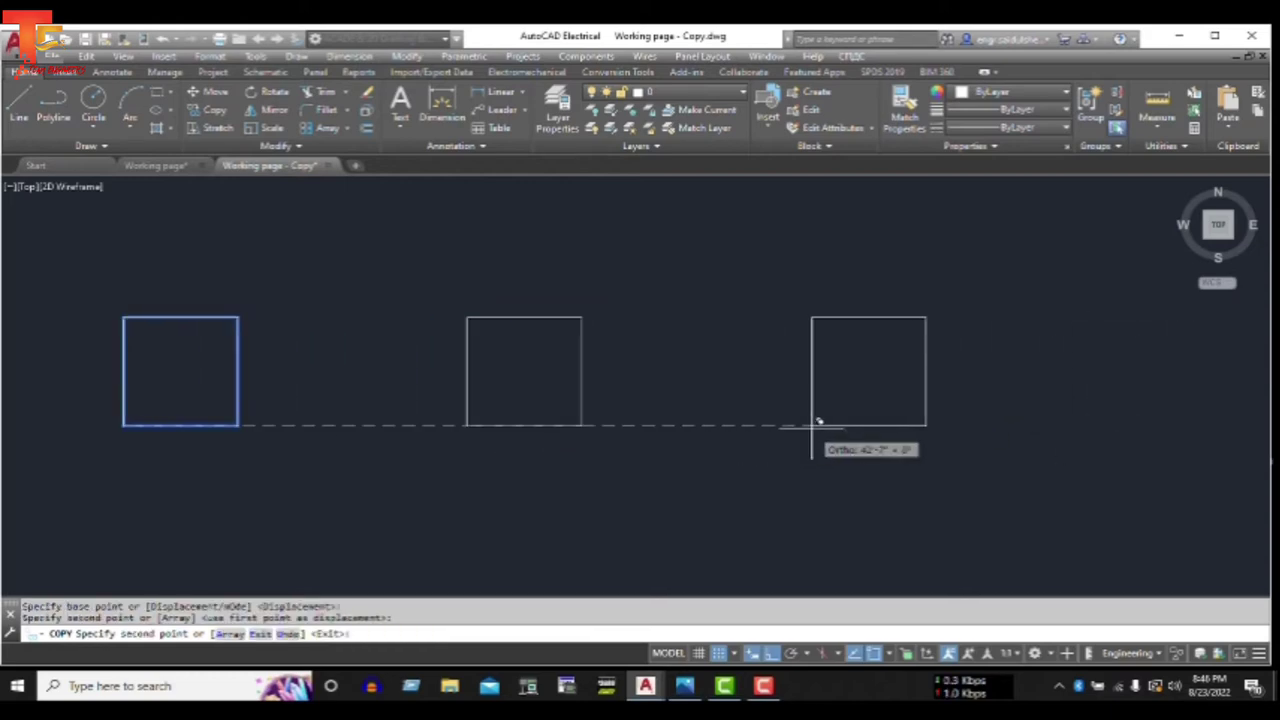
{"action": "left_click", "coordinate": [816, 423]}
{"action": "mouse_move", "coordinate": [955, 423]}
{"action": "middle_mouse_down"}
{"action": "mouse_move", "coordinate": [786, 434]}
{"action": "mouse_move", "coordinate": [797, 424]}
{"action": "middle_mouse_up"}
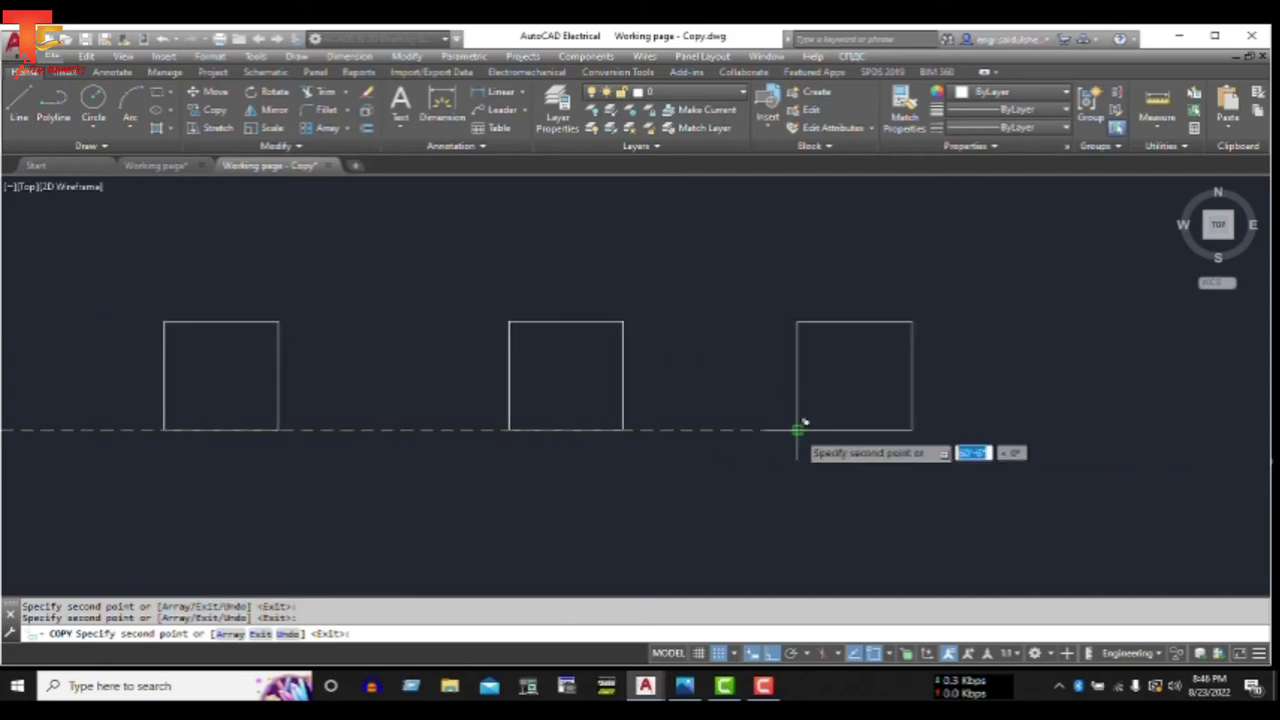
{"action": "key", "text": "Escape"}
{"action": "scroll", "coordinate": [805, 425], "scroll_direction": "down", "scroll_amount": 5}
{"action": "scroll", "coordinate": [529, 414], "scroll_direction": "up", "scroll_amount": 2}
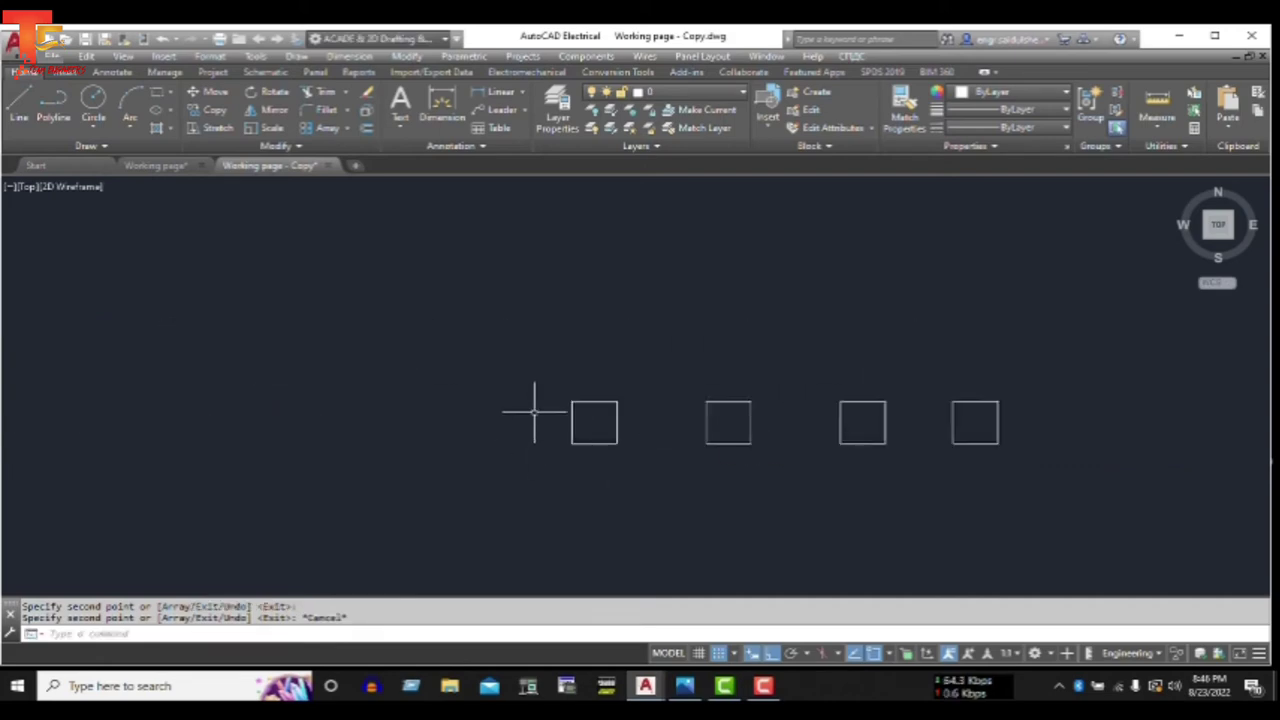
{"action": "scroll", "coordinate": [609, 420], "scroll_direction": "up", "scroll_amount": 2}
{"action": "scroll", "coordinate": [629, 429], "scroll_direction": "up", "scroll_amount": 2}
{"action": "scroll", "coordinate": [636, 435], "scroll_direction": "up", "scroll_amount": 2}
{"action": "middle_click_drag", "start_coordinate": [636, 435], "coordinate": [591, 377]}
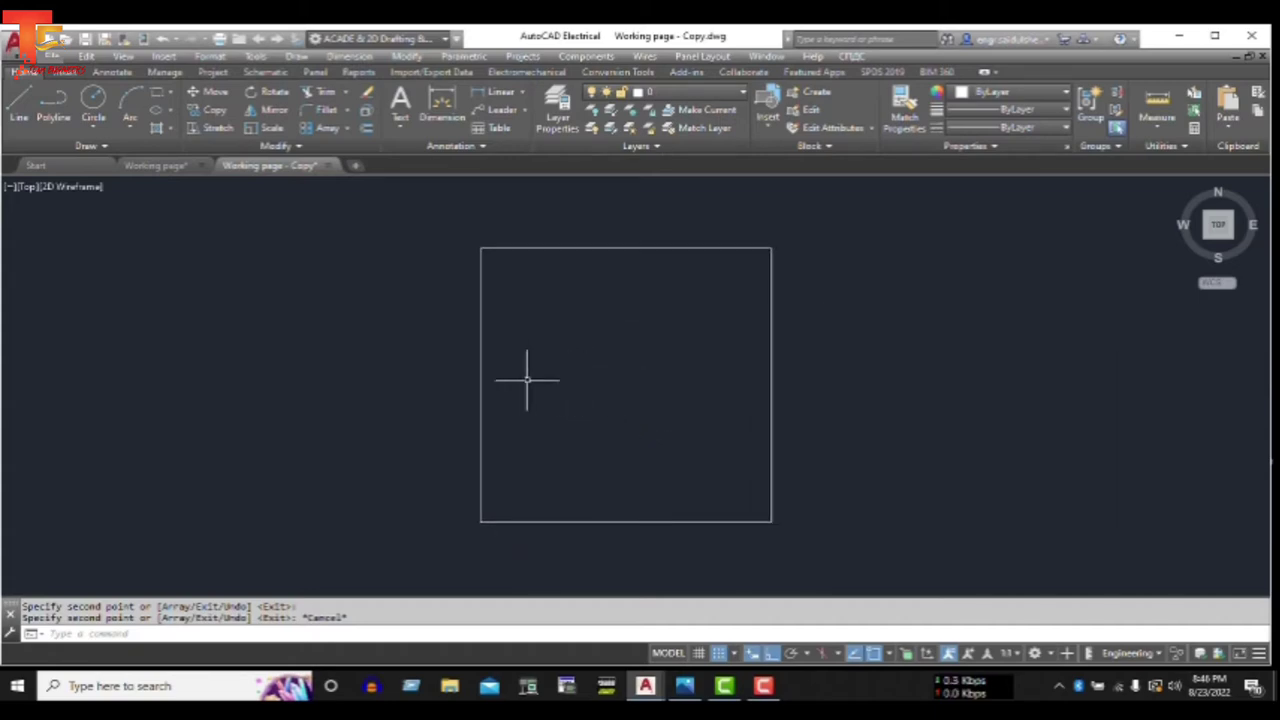
- Draw a 12.35-long horizontal line inward from the square's left edge midpoint
{"action": "type", "text": "l"}
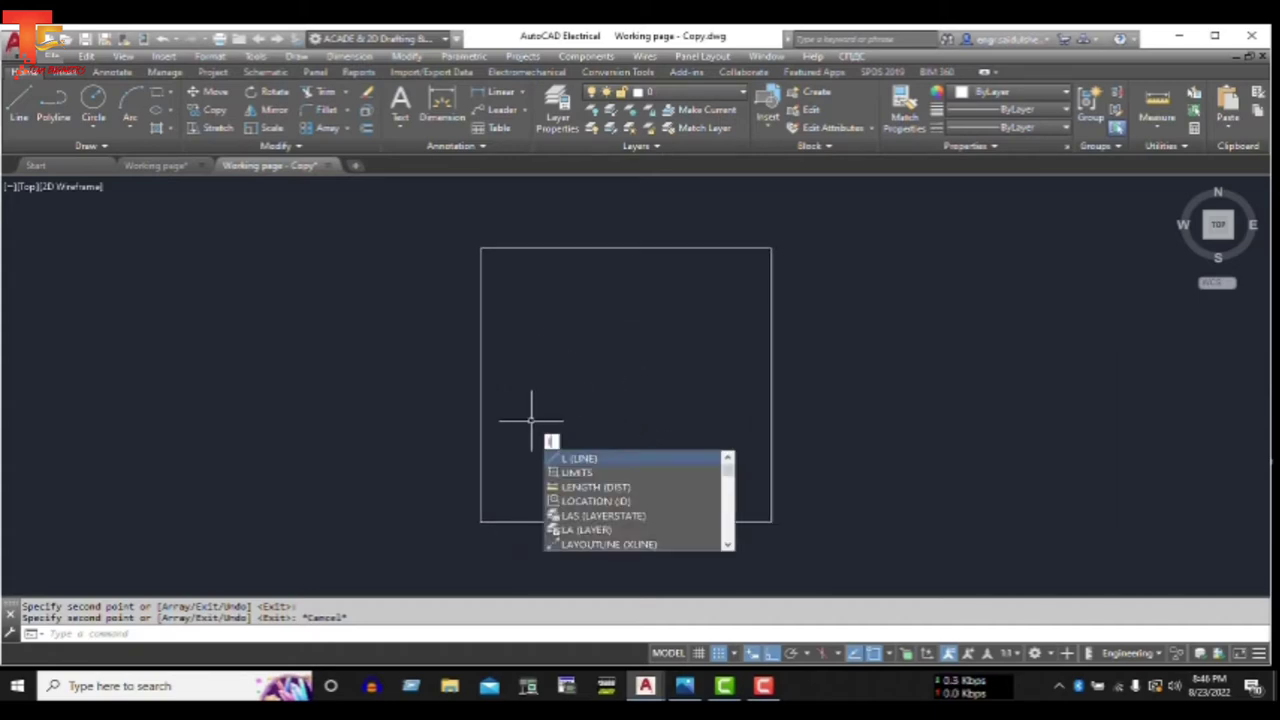
{"action": "key", "text": "Return"}
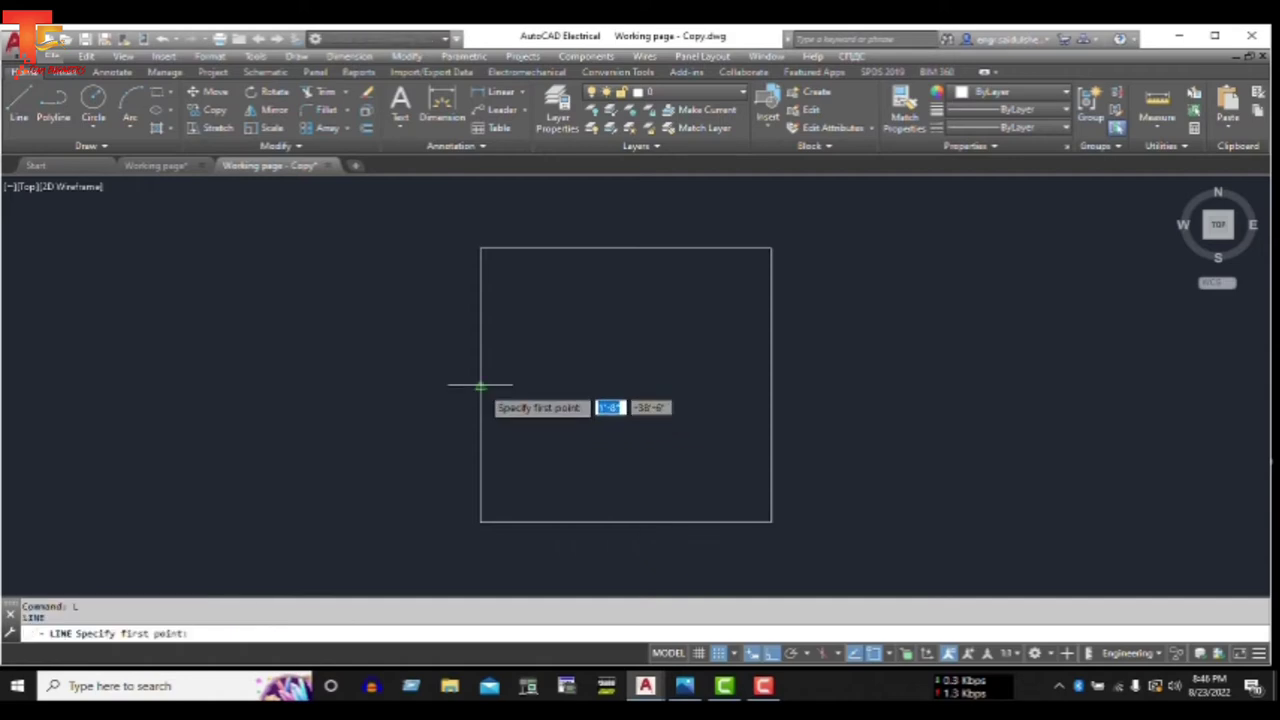
{"action": "left_click", "coordinate": [480, 385]}
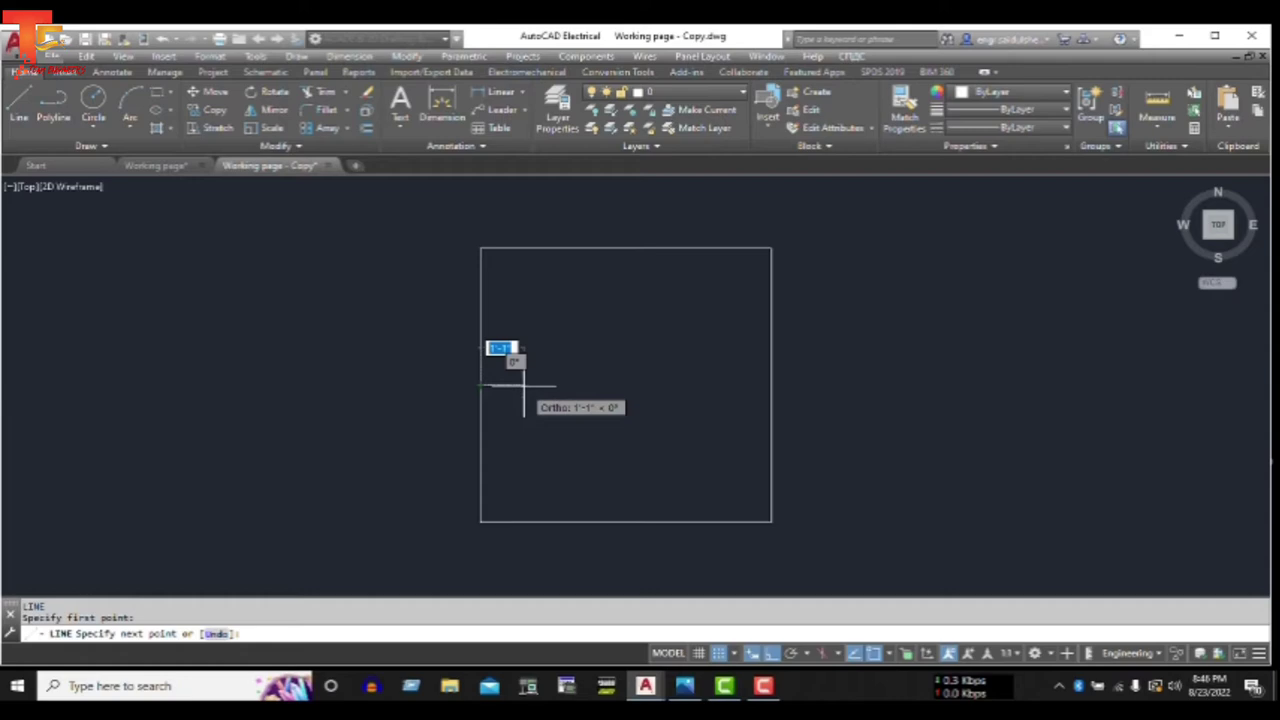
{"action": "type", "text": "12.35"}
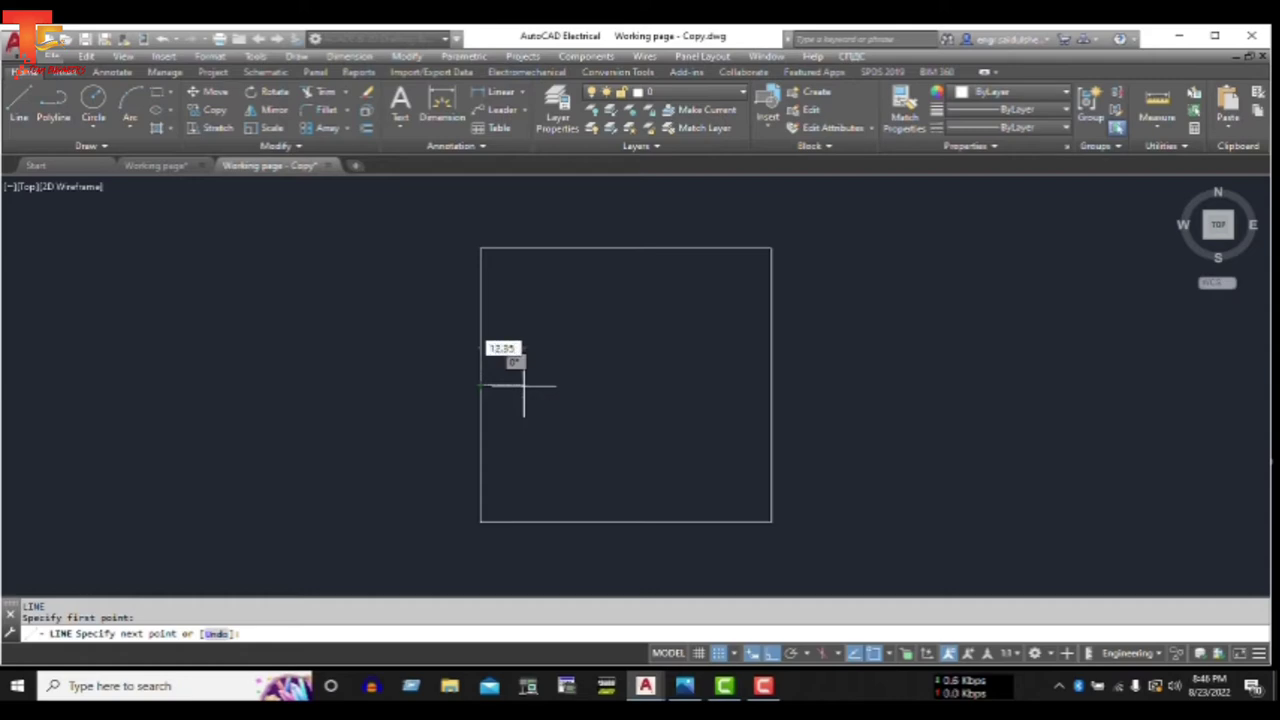
{"action": "key", "text": "Return"}
{"action": "key", "text": "Escape"}
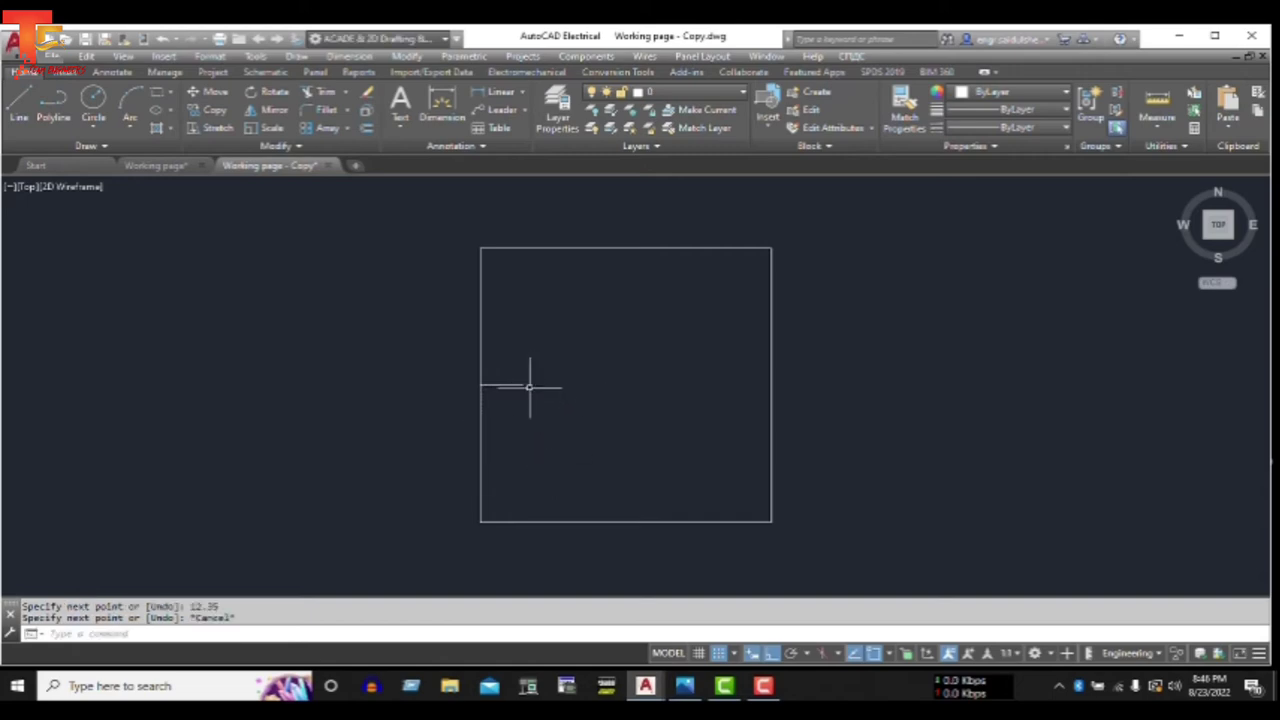
- Copy that line to the inside of the square's right edge
{"action": "scroll", "coordinate": [529, 387], "scroll_direction": "up", "scroll_amount": 2}
{"action": "scroll", "coordinate": [508, 391], "scroll_direction": "up", "scroll_amount": 2}
{"action": "left_click", "coordinate": [549, 318]}
{"action": "left_click", "coordinate": [501, 413]}
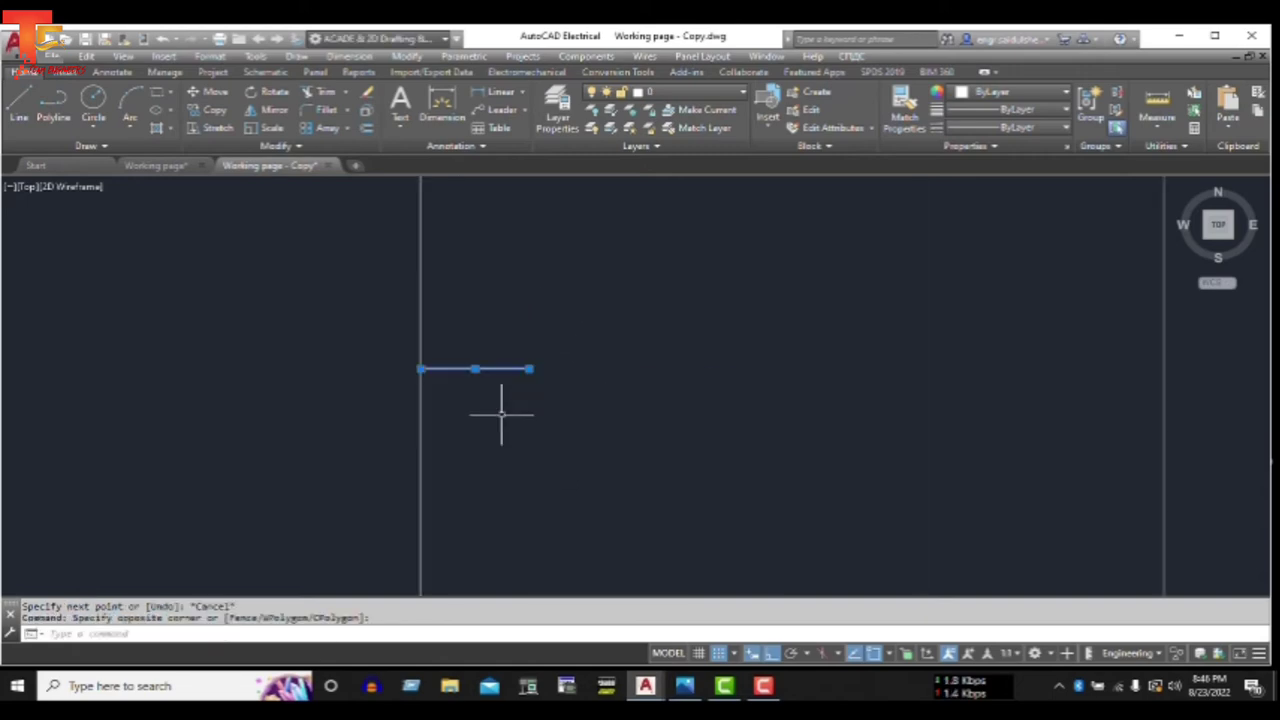
{"action": "type", "text": "co"}
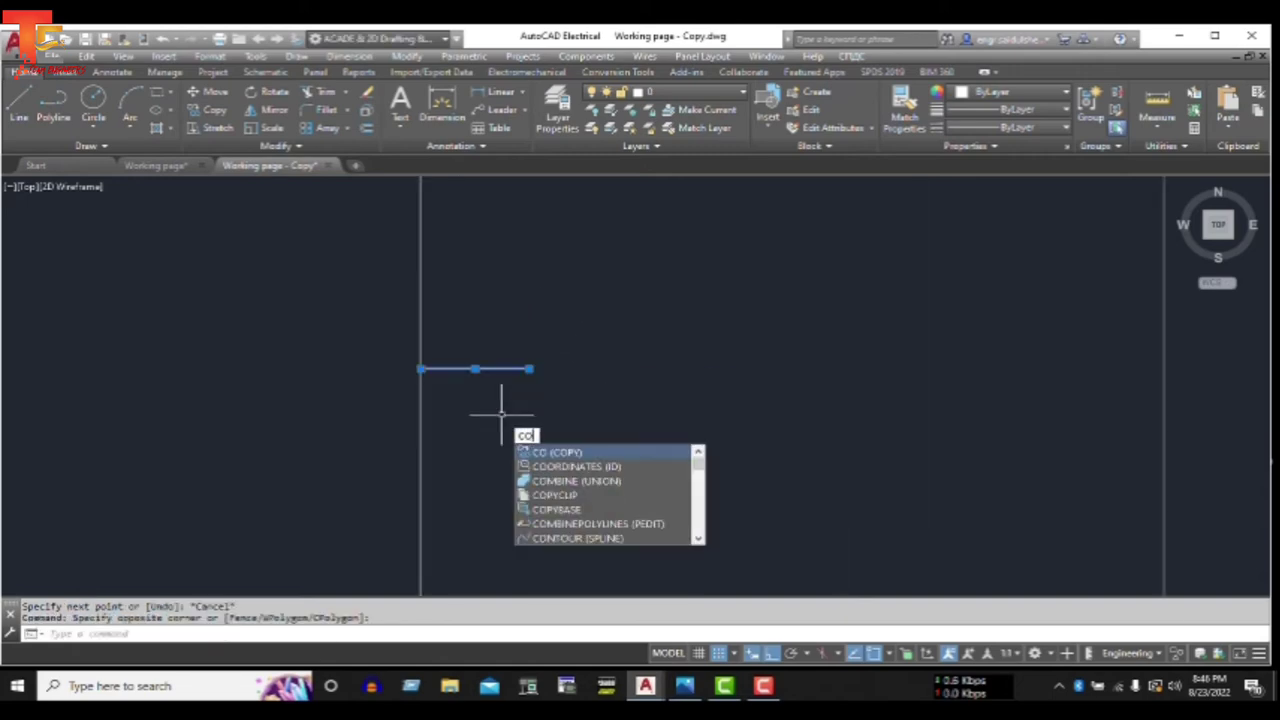
{"action": "key", "text": "Return"}
{"action": "left_click", "coordinate": [529, 367]}
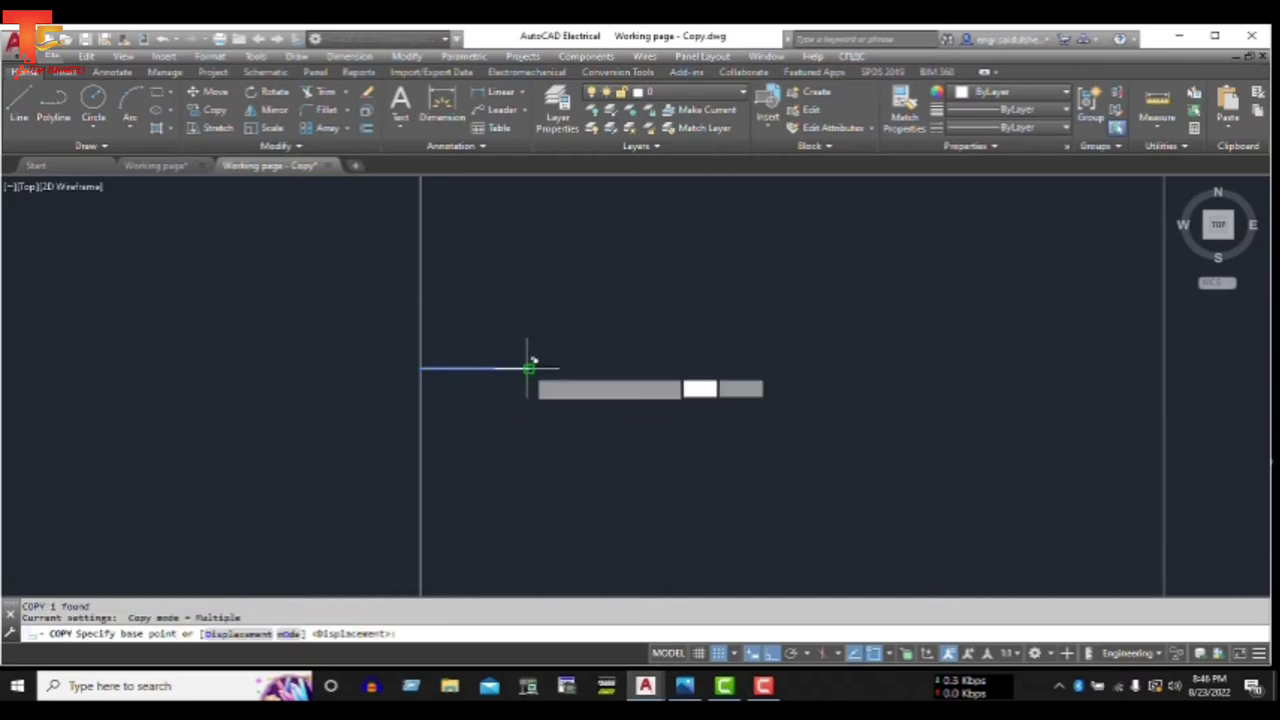
{"action": "left_click", "coordinate": [1165, 368]}
{"action": "key", "text": "Escape"}
{"action": "type", "text": "c"}
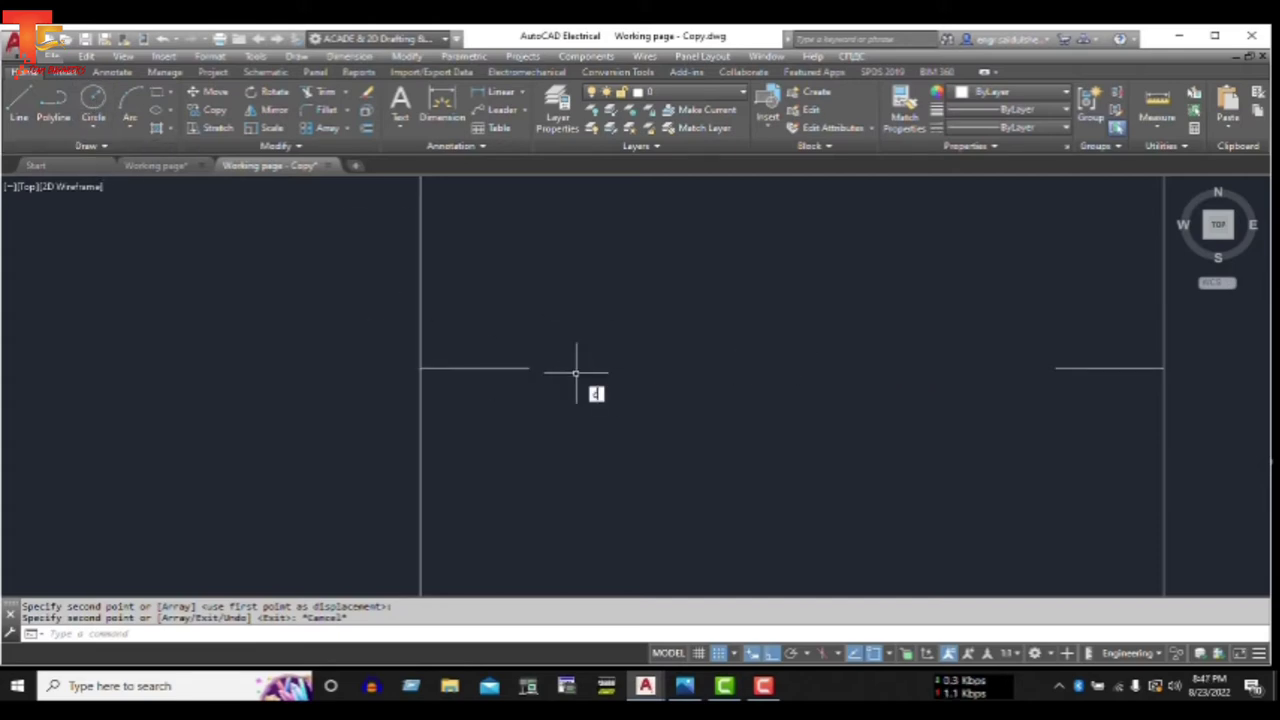
- Draw radius-4 circles at the inner ends of the left and right tick lines
{"action": "key", "text": "Return"}
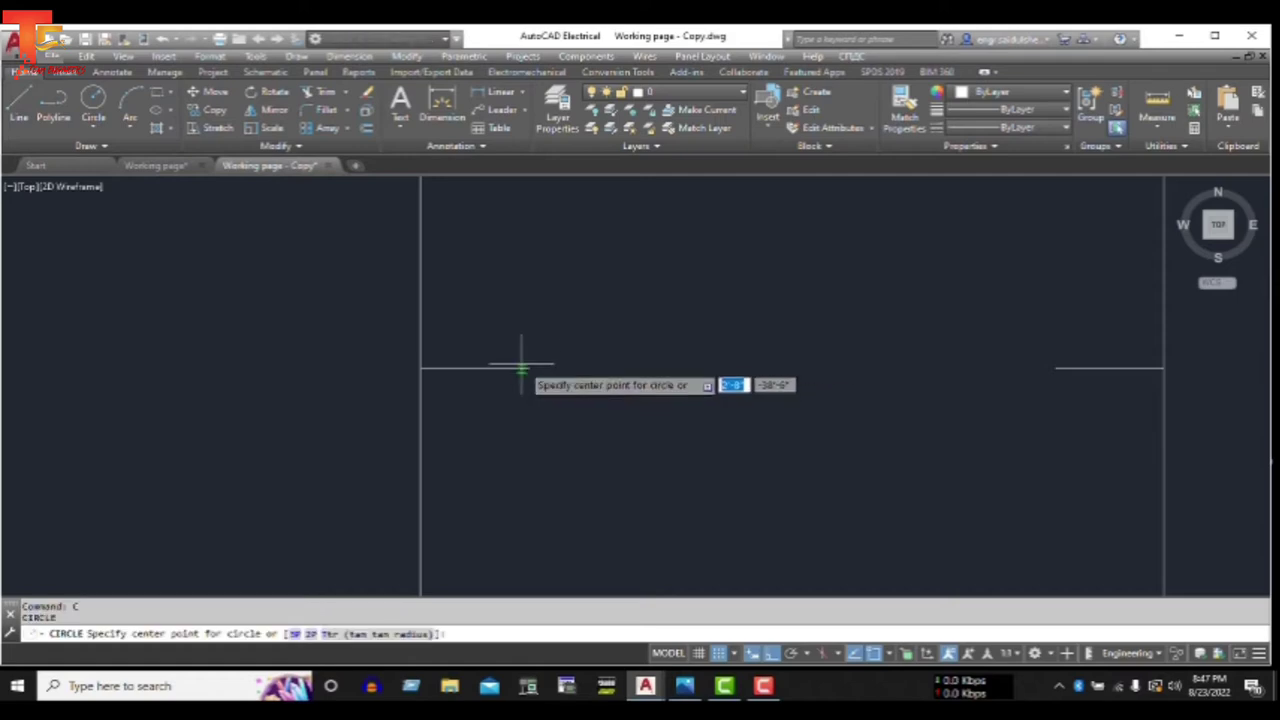
{"action": "left_click", "coordinate": [528, 368]}
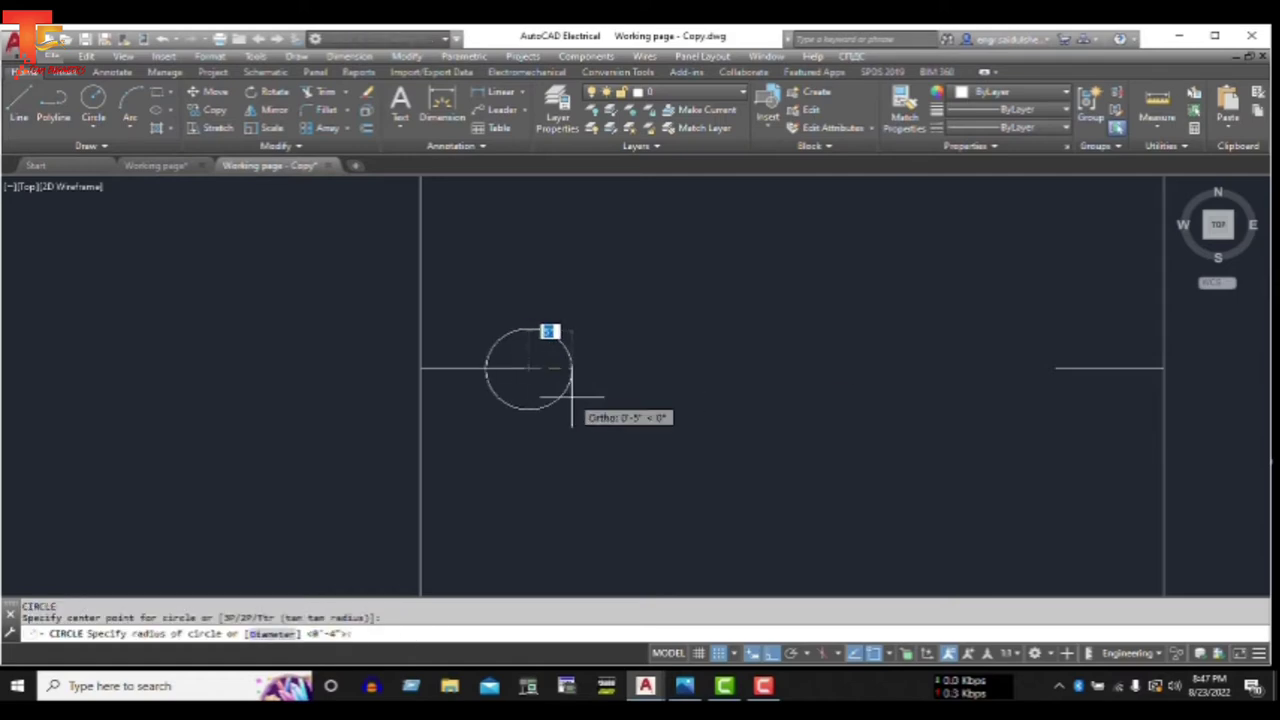
{"action": "type", "text": "4"}
{"action": "key", "text": "Return"}
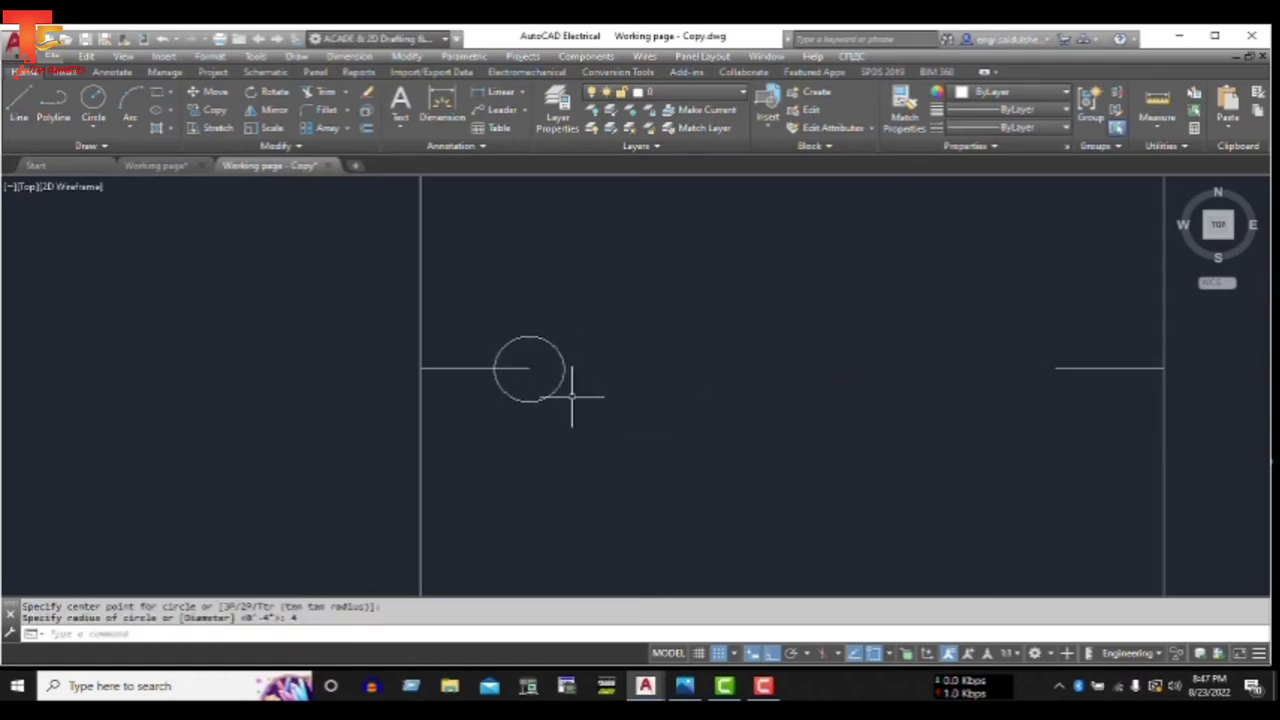
{"action": "key", "text": "Escape"}
{"action": "key", "text": "Return"}
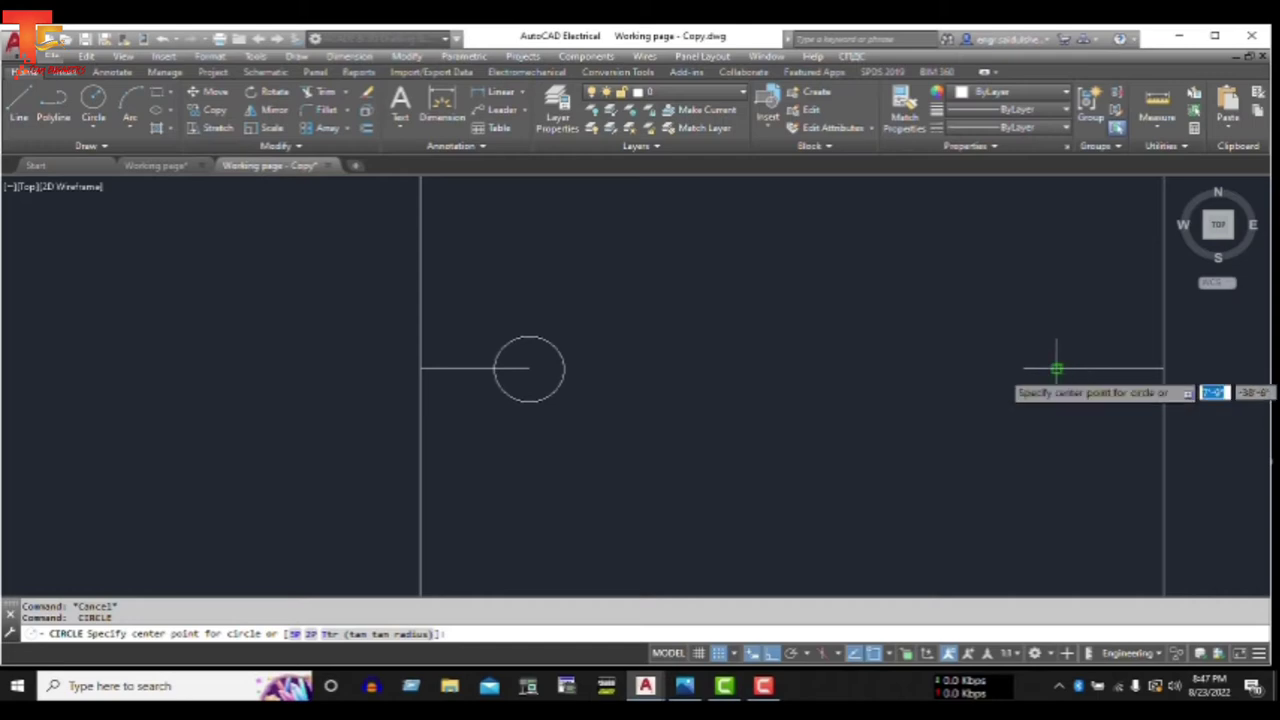
{"action": "left_click", "coordinate": [1056, 369]}
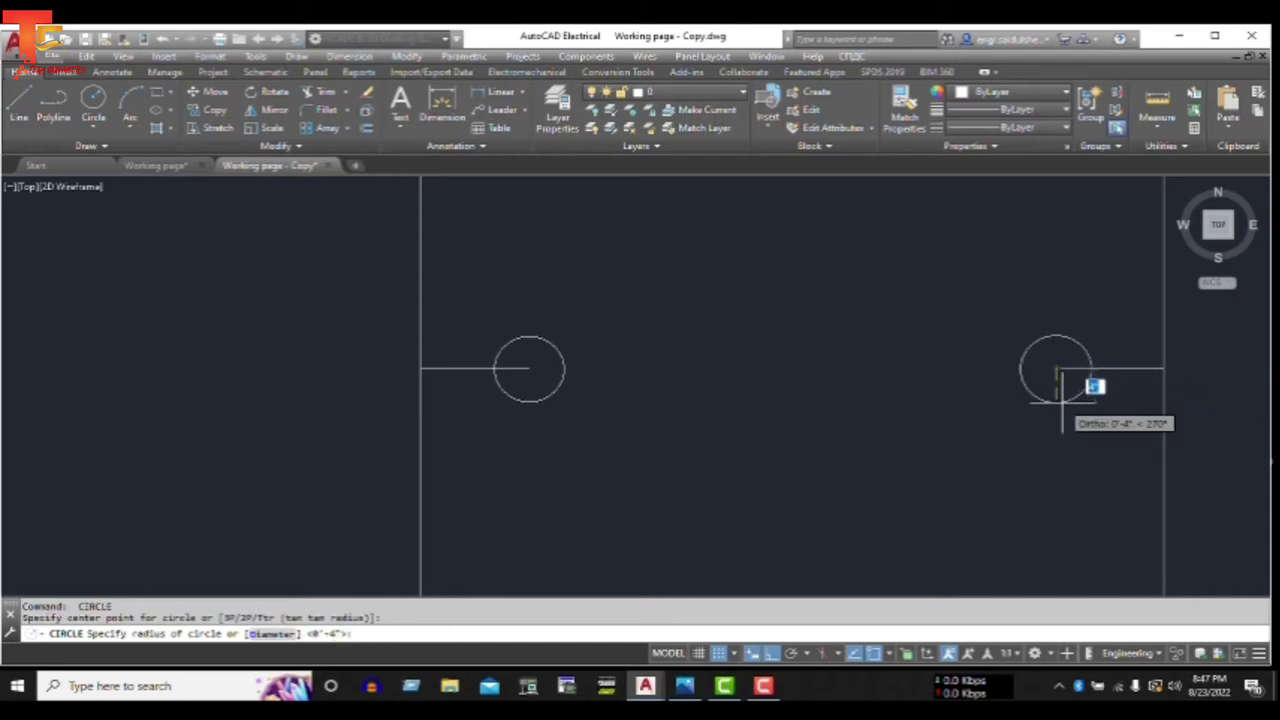
{"action": "type", "text": "4"}
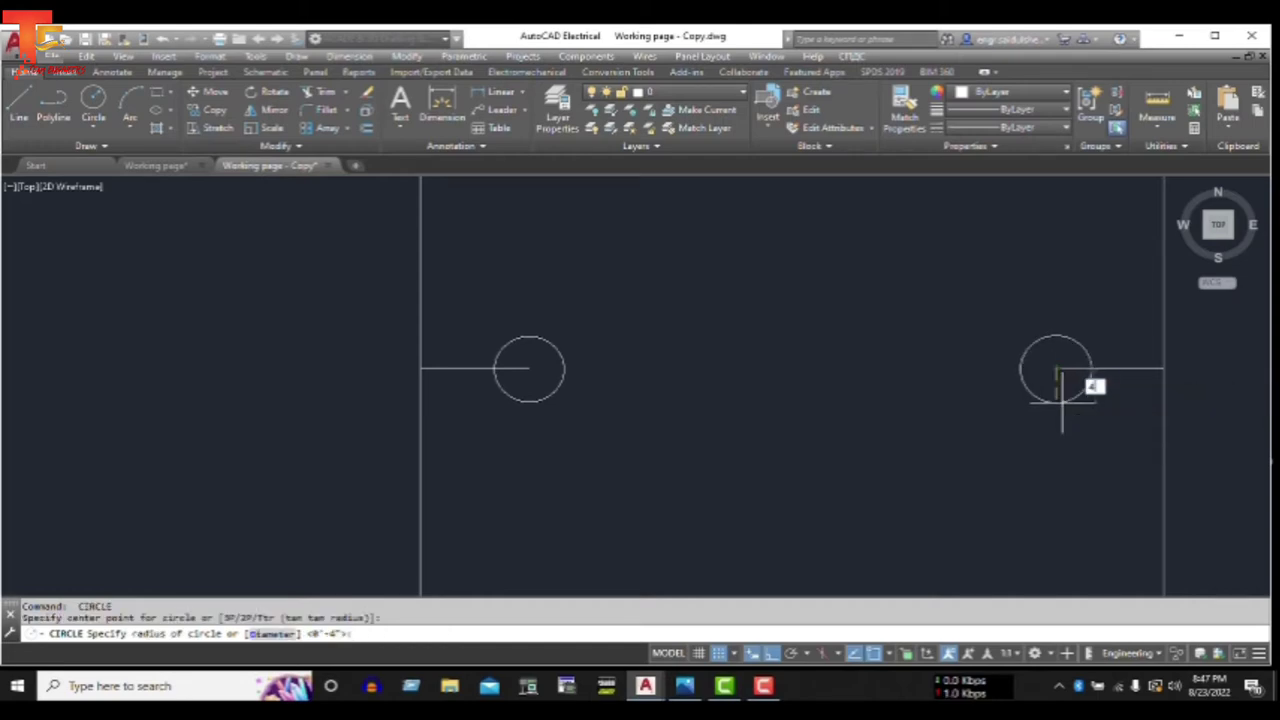
{"action": "key", "text": "Return"}
{"action": "key", "text": "Escape"}
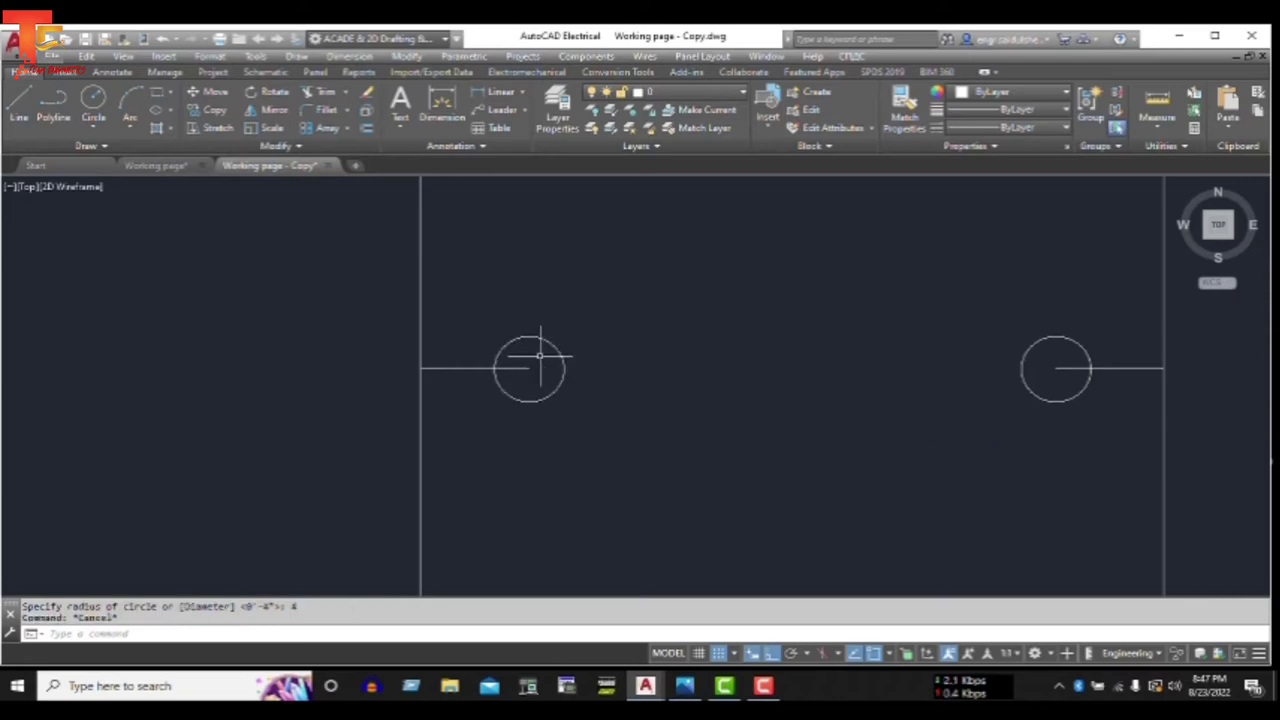
- Delete both short horizontal tick lines from the first square
{"action": "left_click", "coordinate": [474, 337]}
{"action": "left_click", "coordinate": [442, 402]}
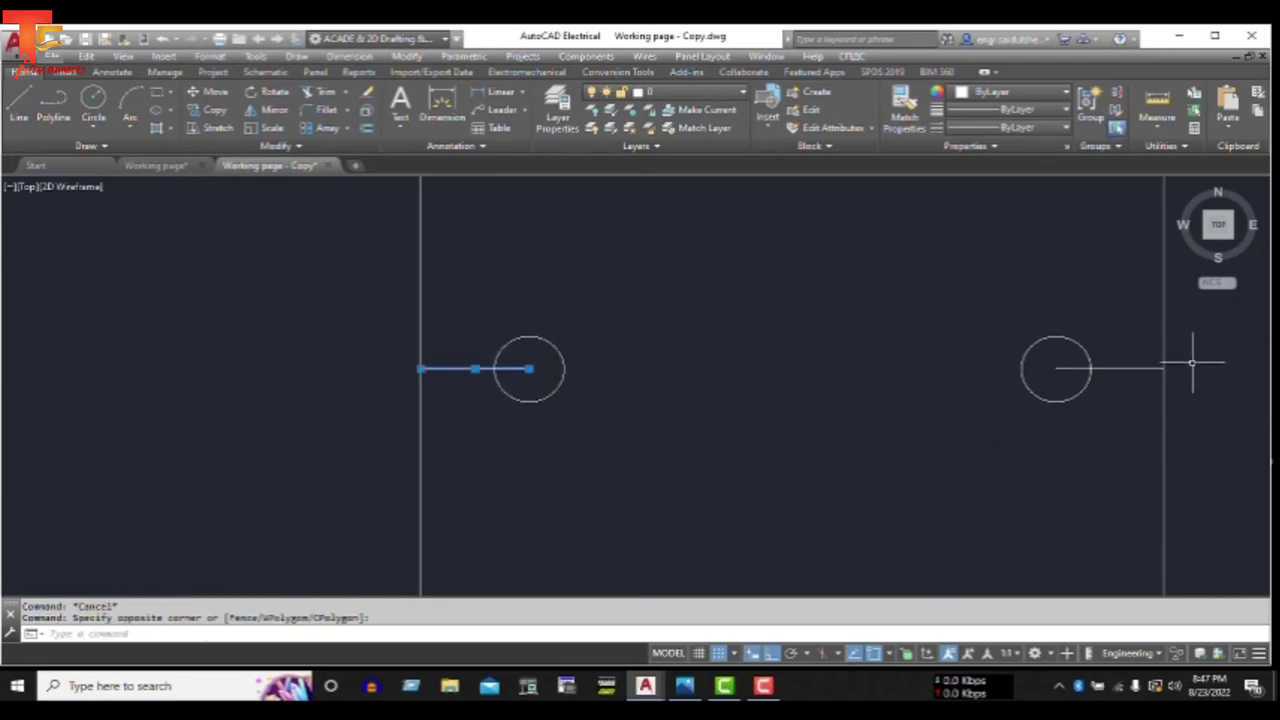
{"action": "left_click", "coordinate": [1155, 355]}
{"action": "left_click", "coordinate": [1144, 398]}
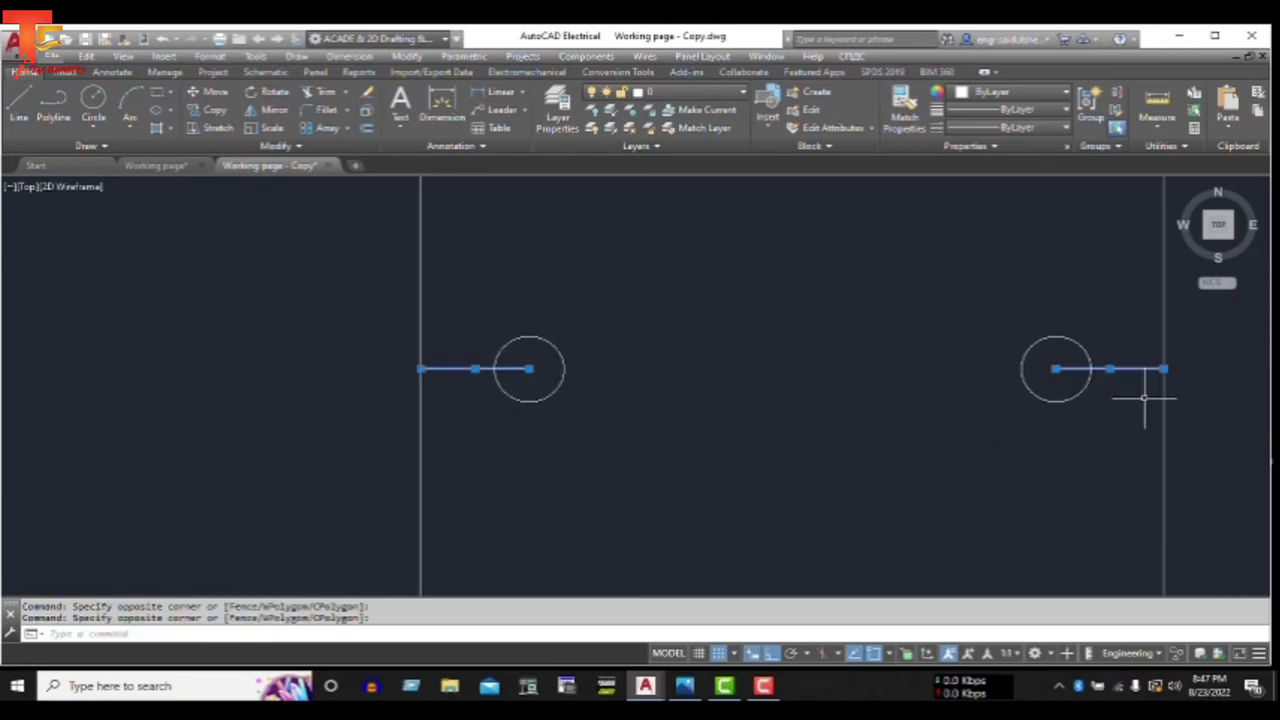
{"action": "key", "text": "Delete"}
{"action": "key", "text": "Escape"}
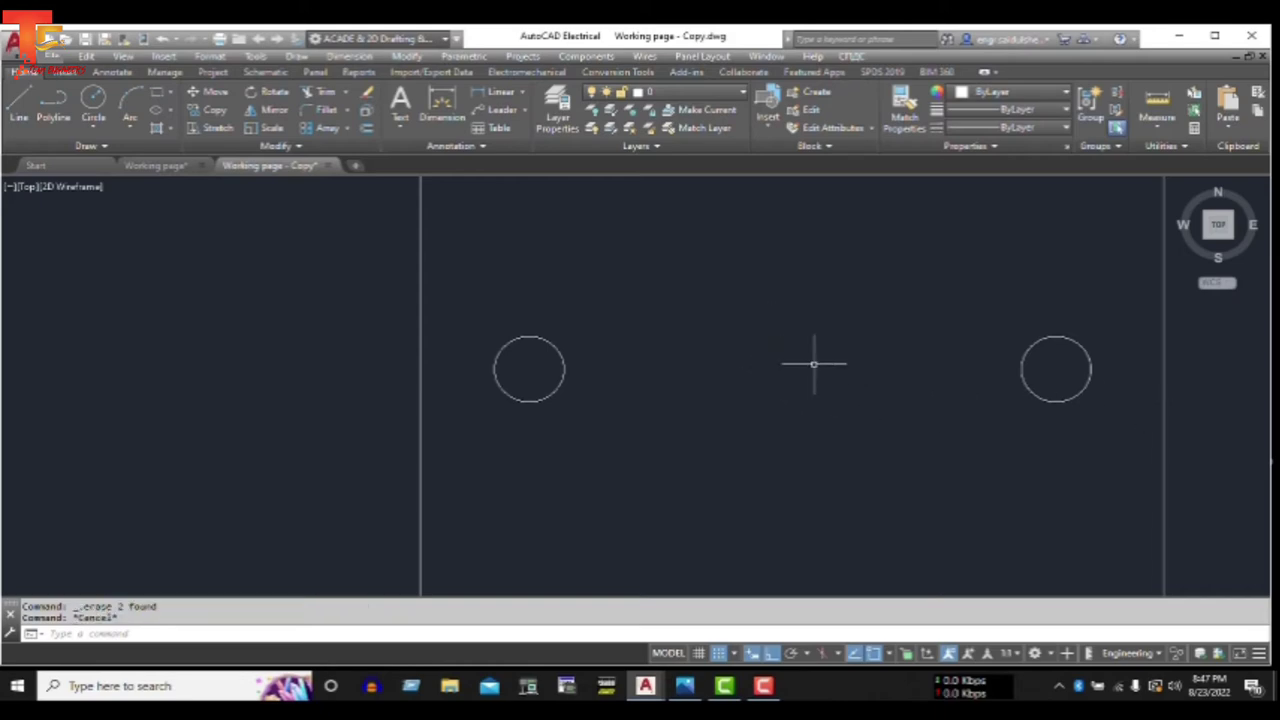
{"action": "scroll", "coordinate": [813, 364], "scroll_direction": "down", "scroll_amount": 2}
{"action": "middle_click_drag", "start_coordinate": [815, 364], "coordinate": [674, 366]}
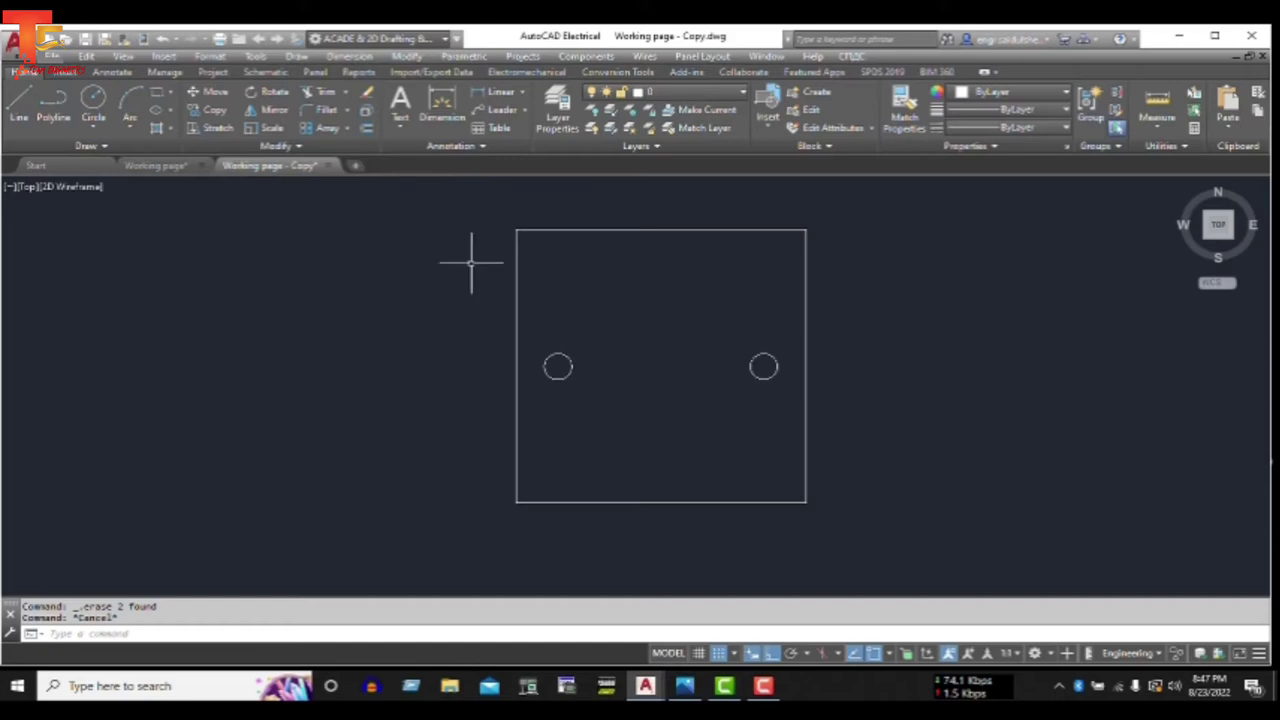
- Set the fillet radius to 5 and round the plate's top-left corner
{"action": "type", "text": "f"}
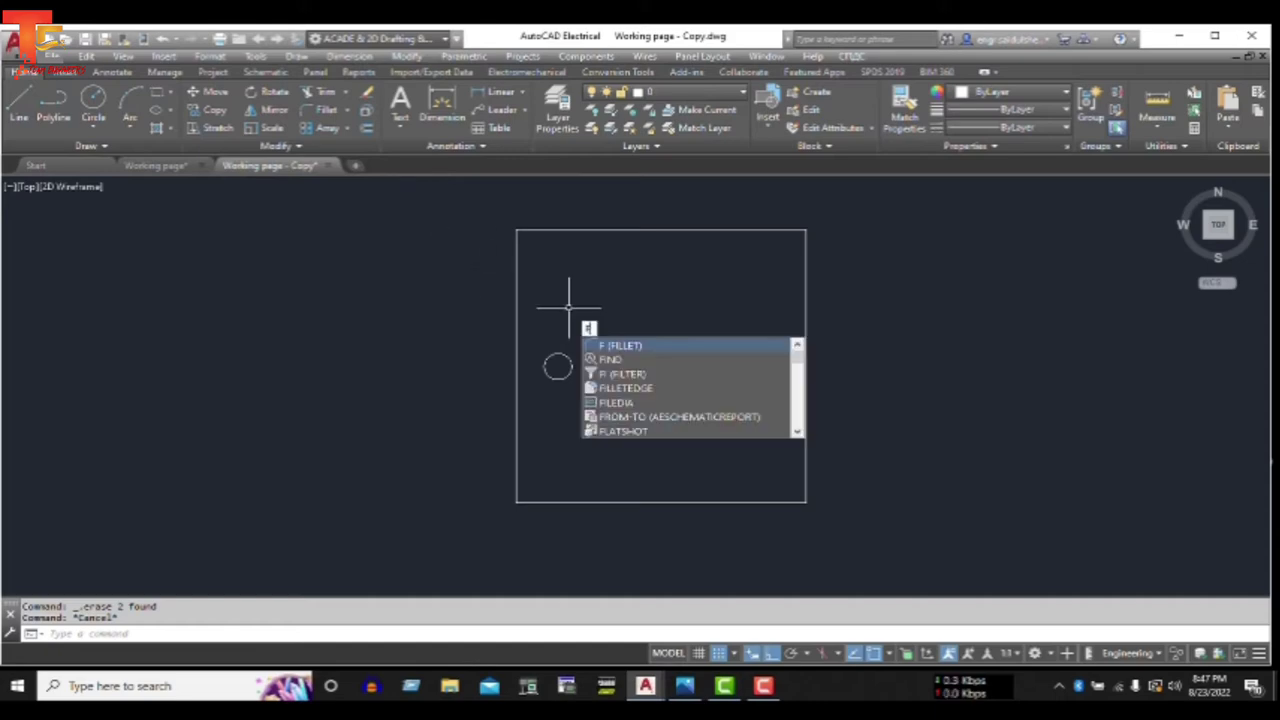
{"action": "type", "text": "]"}
{"action": "key", "text": "Return"}
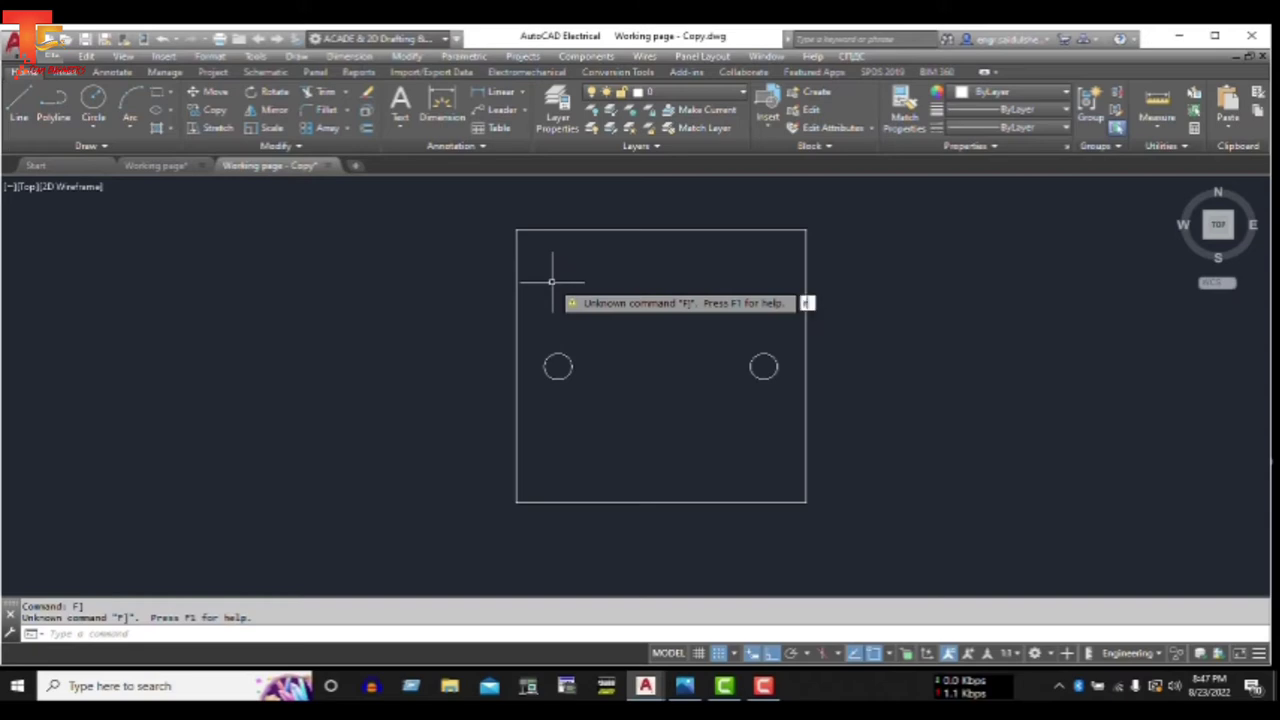
{"action": "key", "text": "Return"}
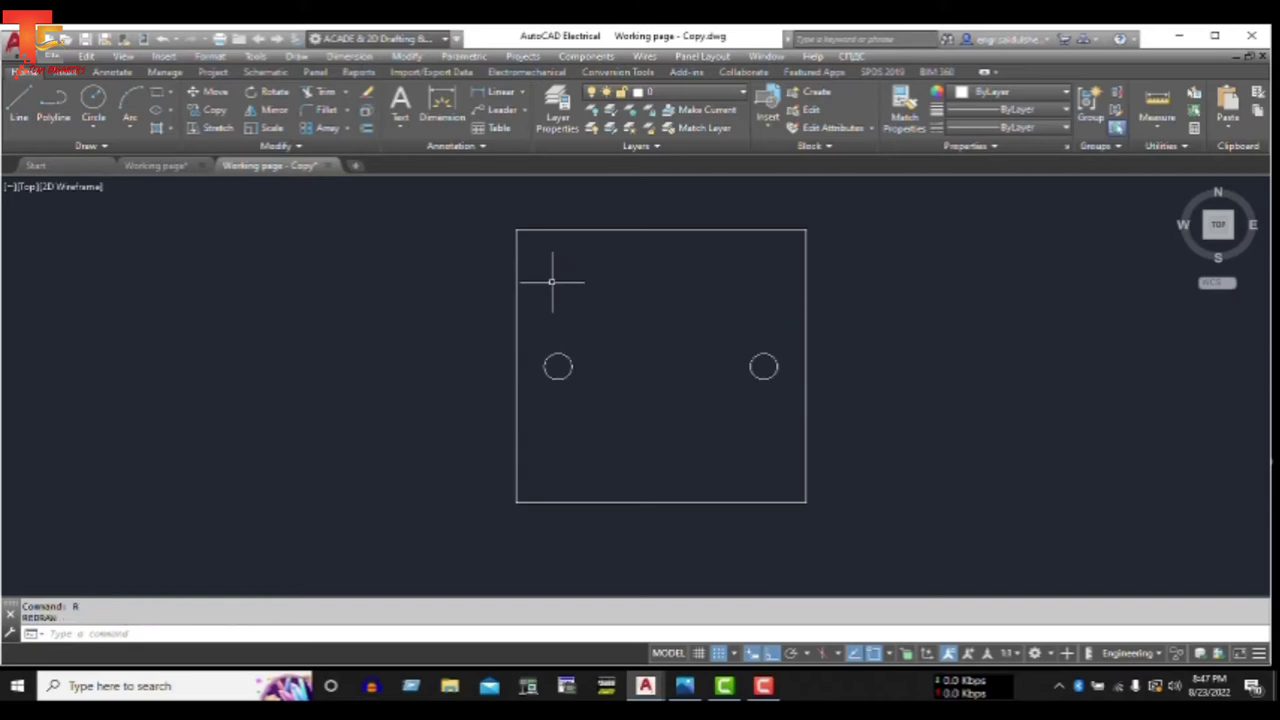
{"action": "type", "text": "S"}
{"action": "key", "text": "Return"}
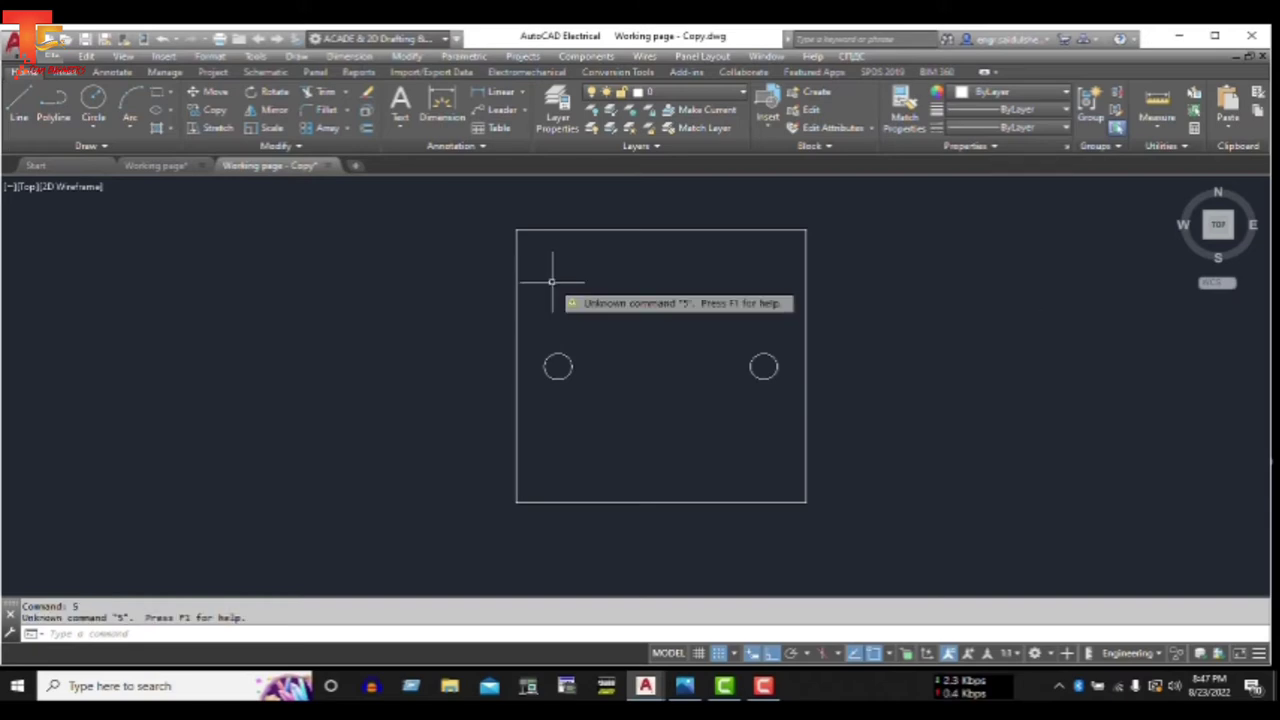
{"action": "key", "text": "Escape"}
{"action": "type", "text": "f"}
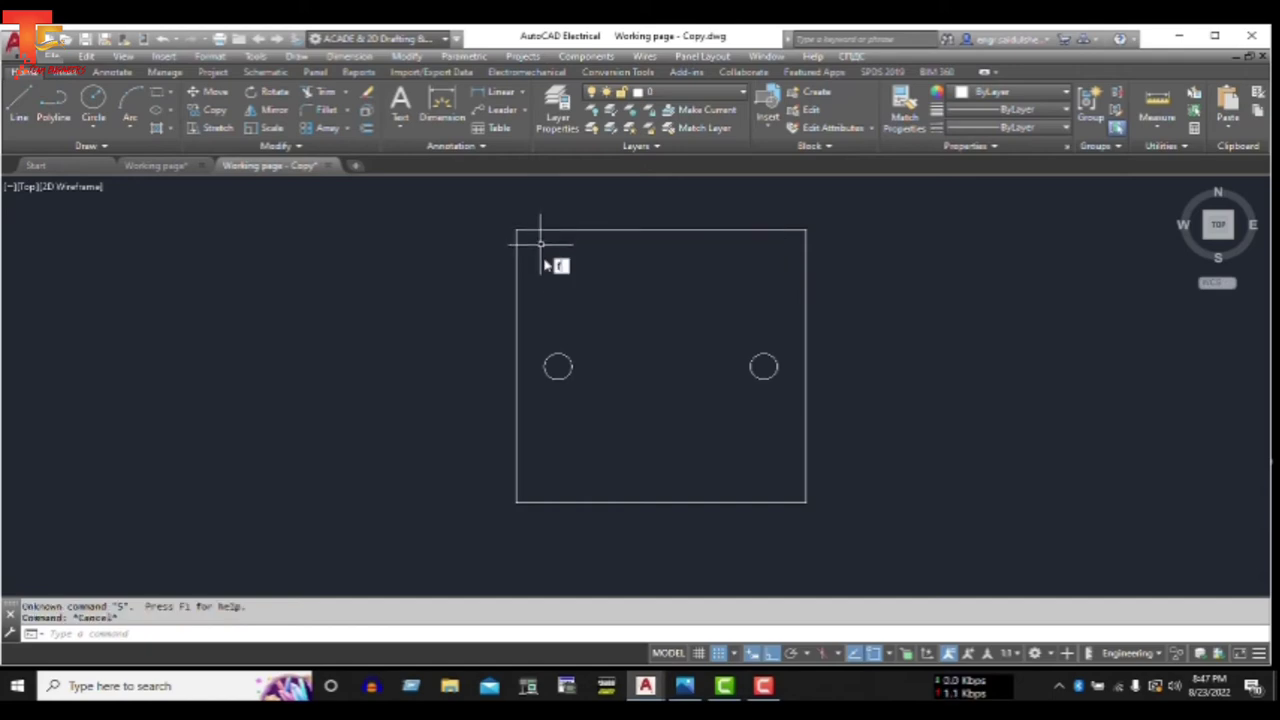
{"action": "key", "text": "Return"}
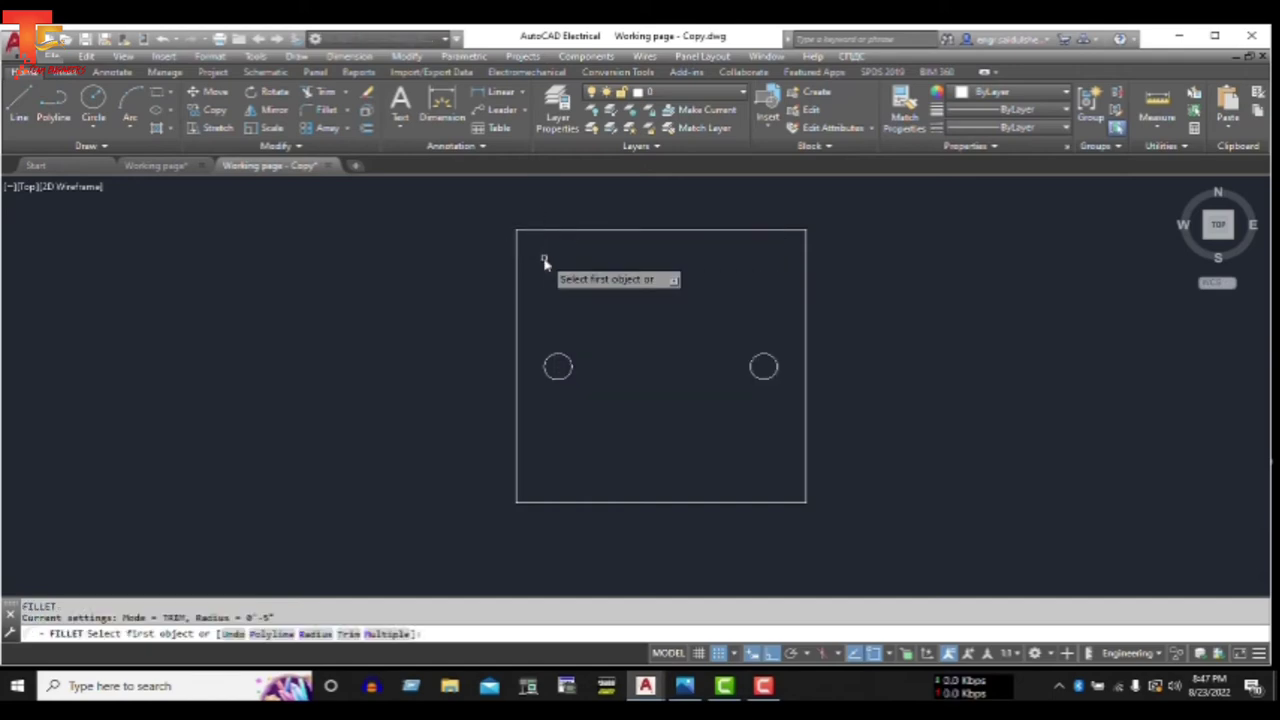
{"action": "type", "text": "r"}
{"action": "key", "text": "Return"}
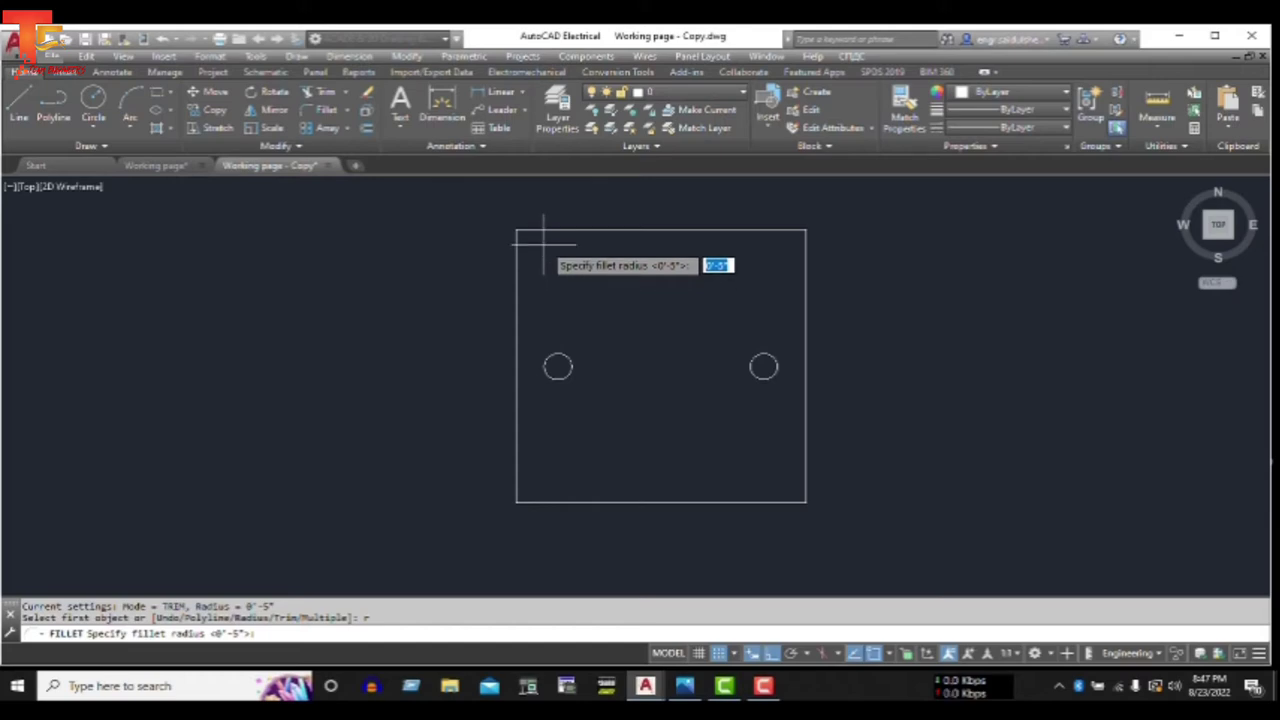
{"action": "type", "text": "5"}
{"action": "key", "text": "Return"}
{"action": "left_click", "coordinate": [543, 230]}
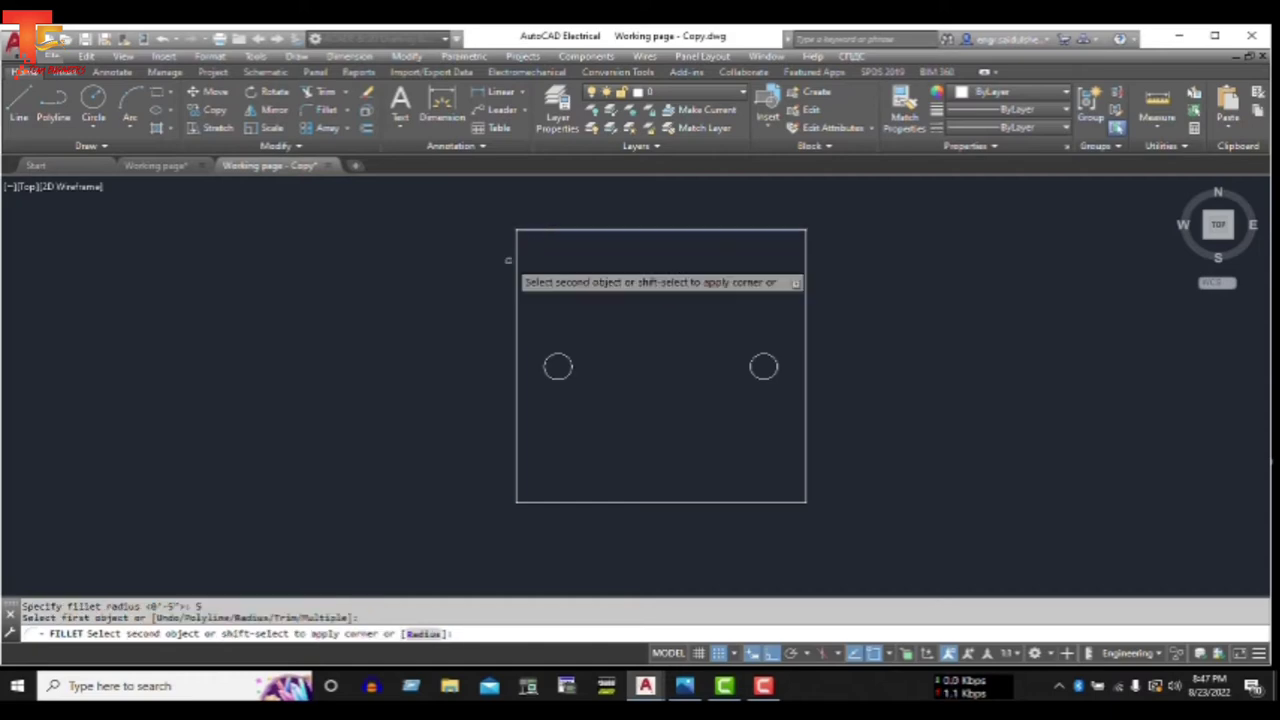
{"action": "left_click", "coordinate": [516, 266]}
- Fillet the top-right, bottom-right and bottom-left corners at radius 5
{"action": "key", "text": "Return"}
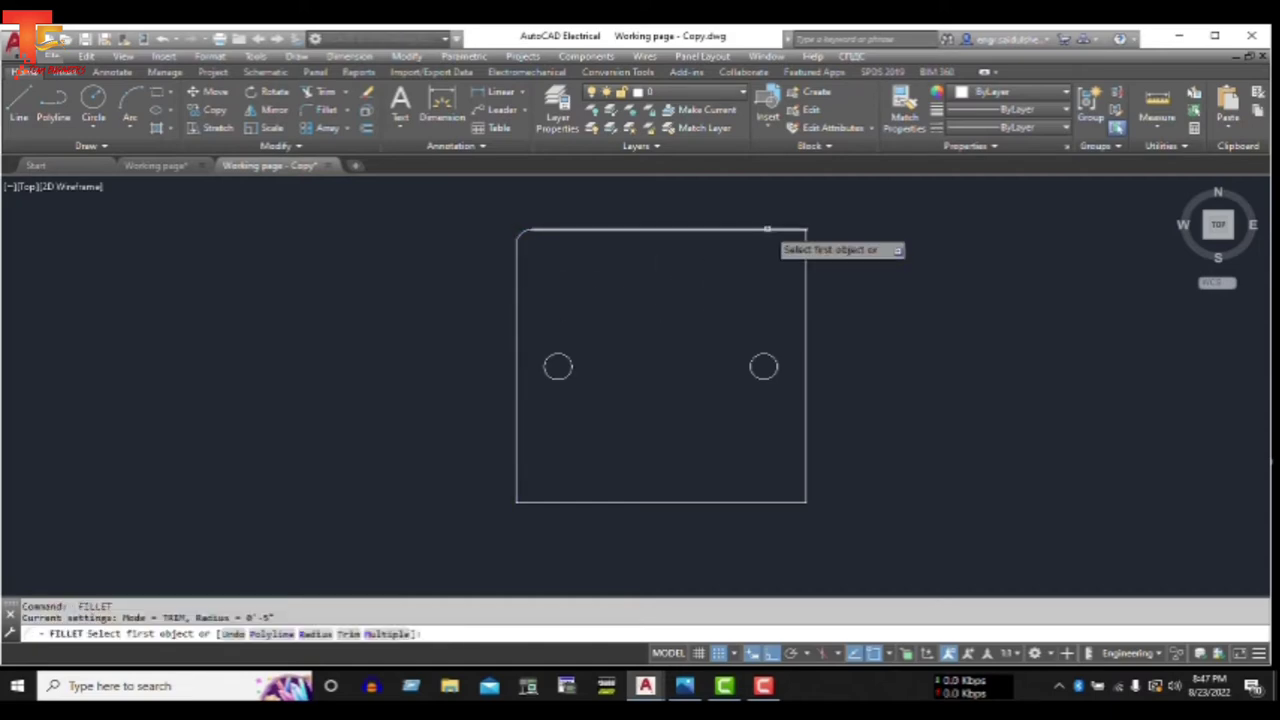
{"action": "left_click", "coordinate": [767, 229]}
{"action": "left_click", "coordinate": [806, 285]}
{"action": "key", "text": "Escape"}
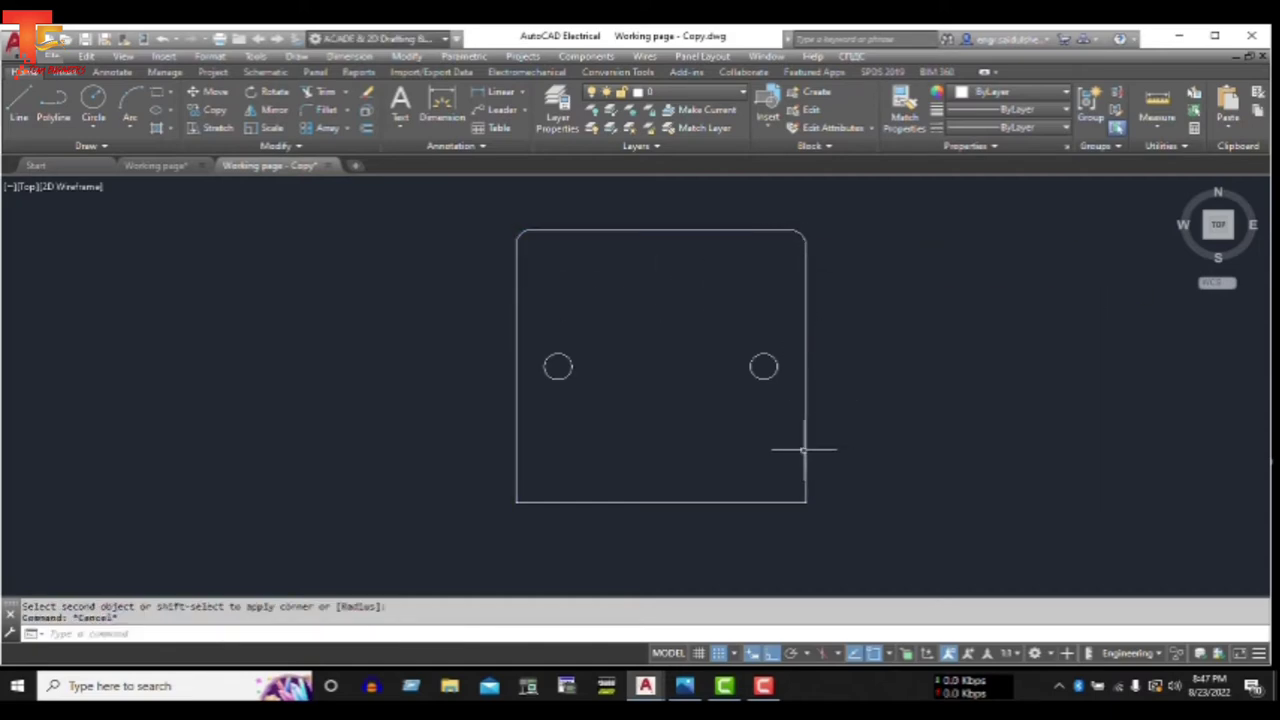
{"action": "key", "text": "Return"}
{"action": "left_click", "coordinate": [805, 485]}
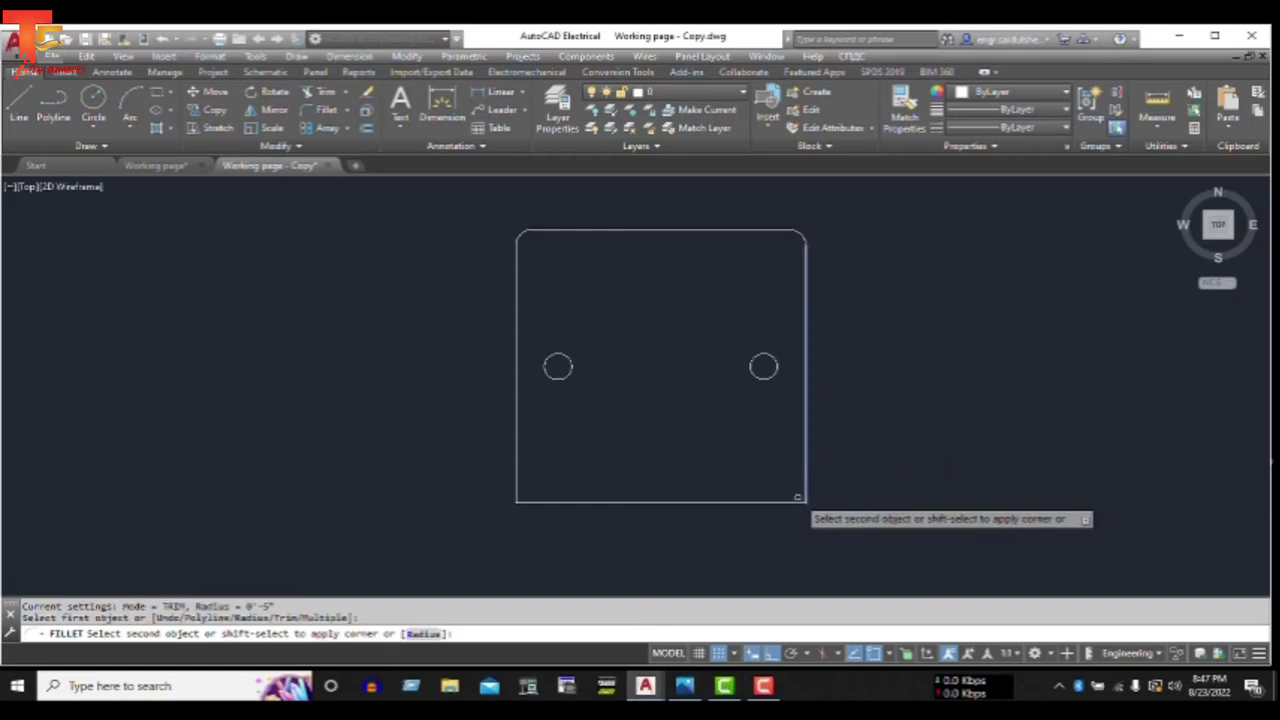
{"action": "left_click", "coordinate": [792, 502]}
{"action": "key", "text": "Return"}
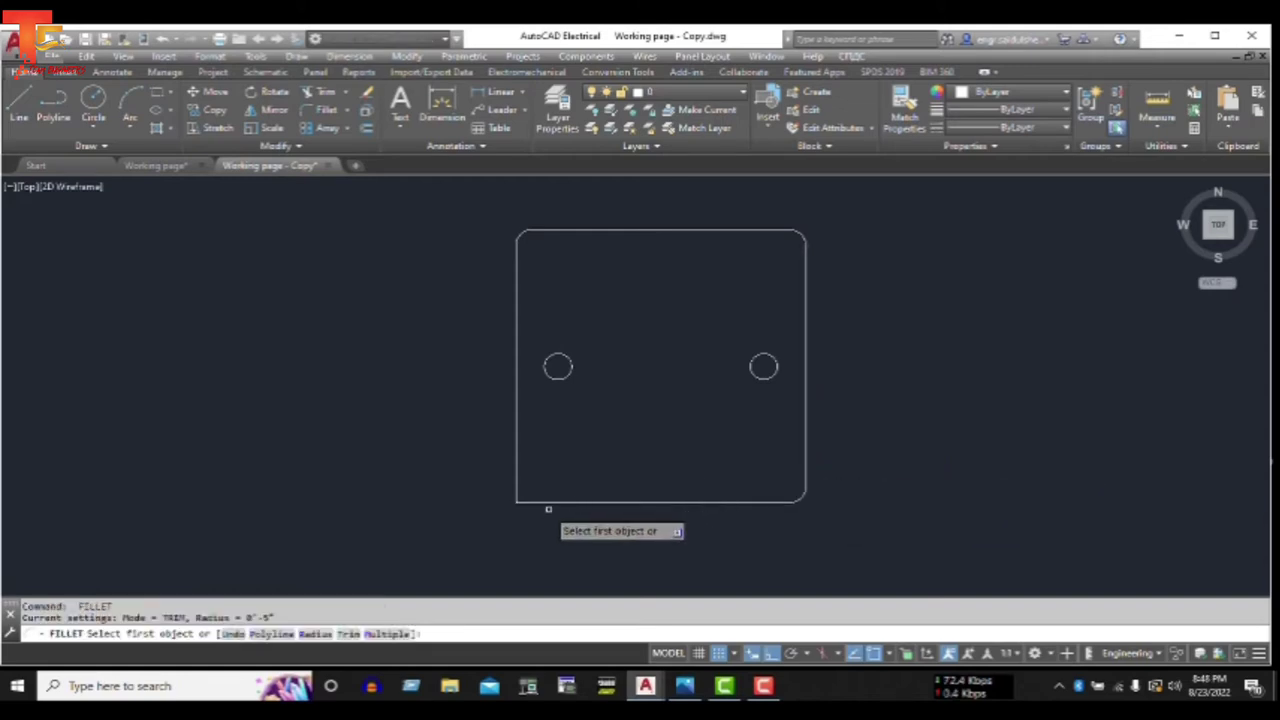
{"action": "left_click", "coordinate": [545, 502]}
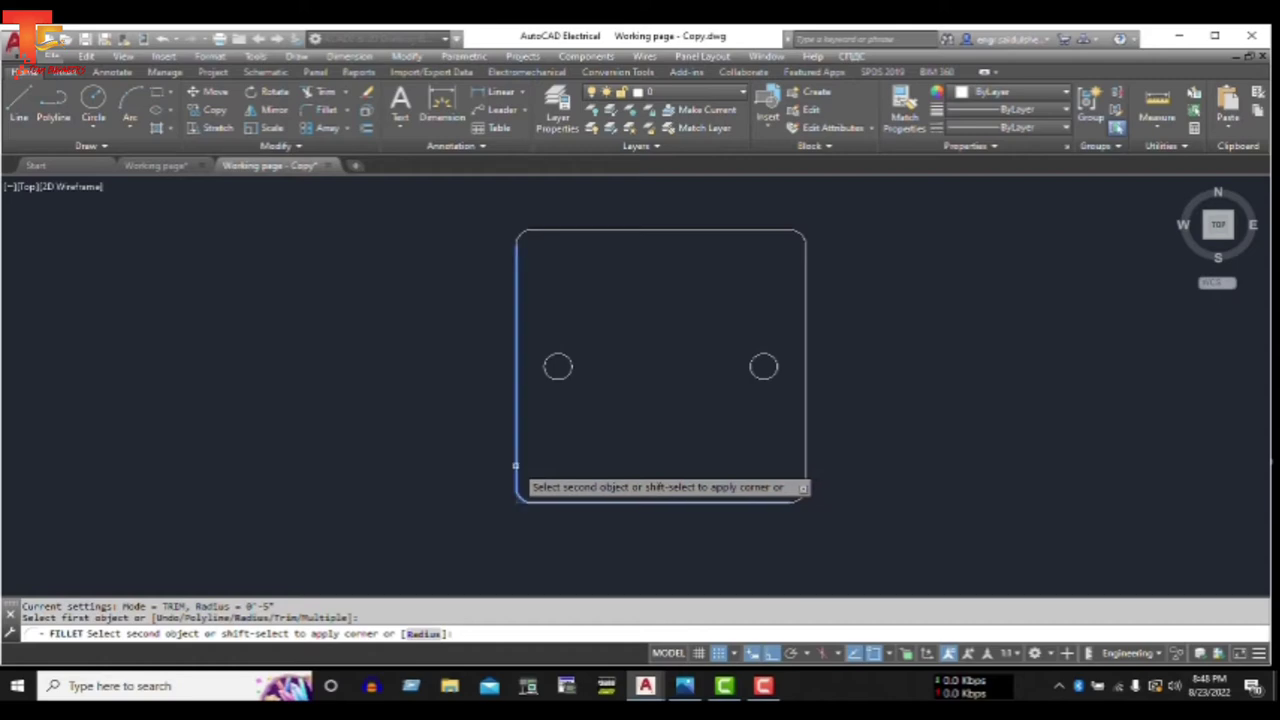
{"action": "left_click", "coordinate": [516, 465]}
{"action": "key", "text": "Escape"}
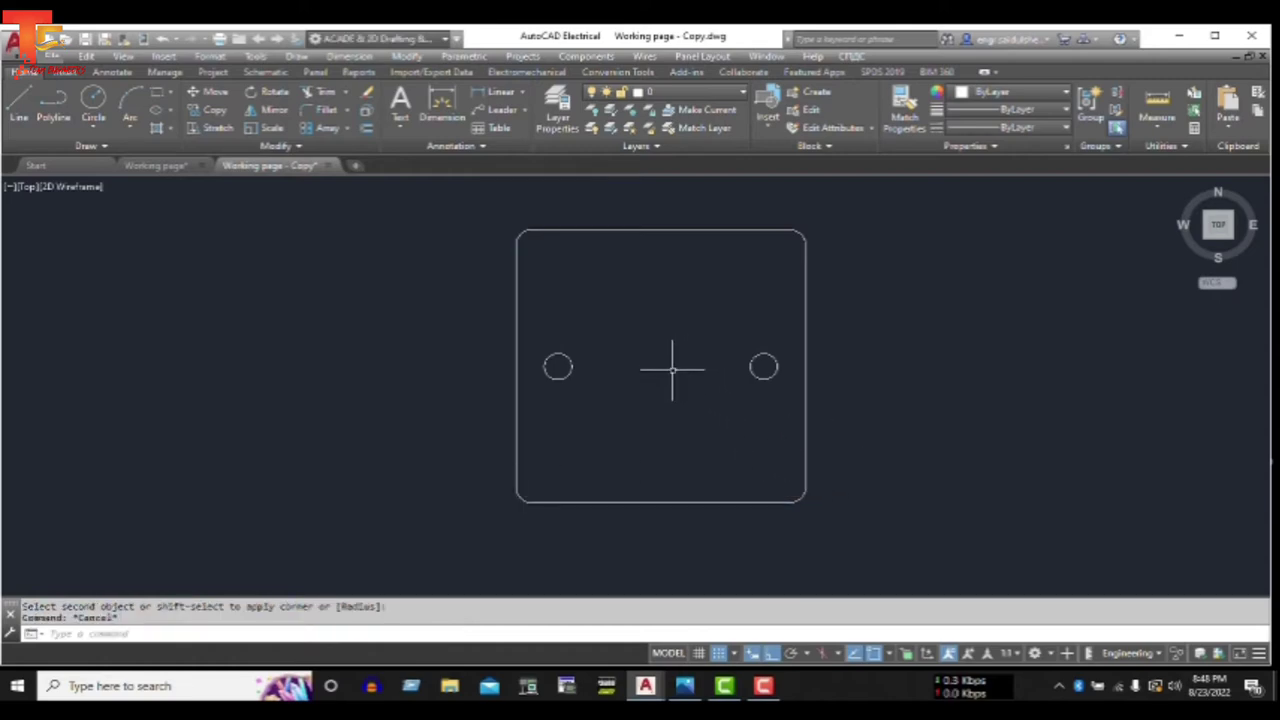
{"action": "key", "text": "Escape"}
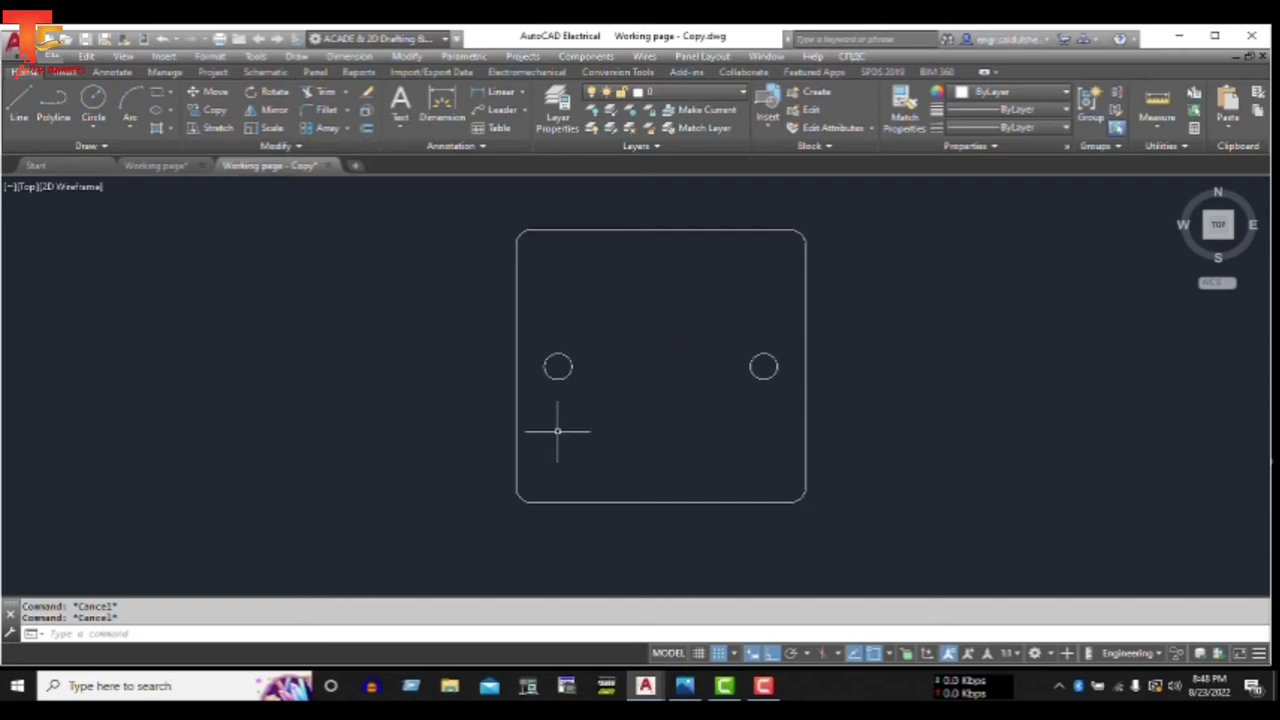
- Draw a tall rocker rectangle with REC between the two screw-hole circles
{"action": "type", "text": "REC"}
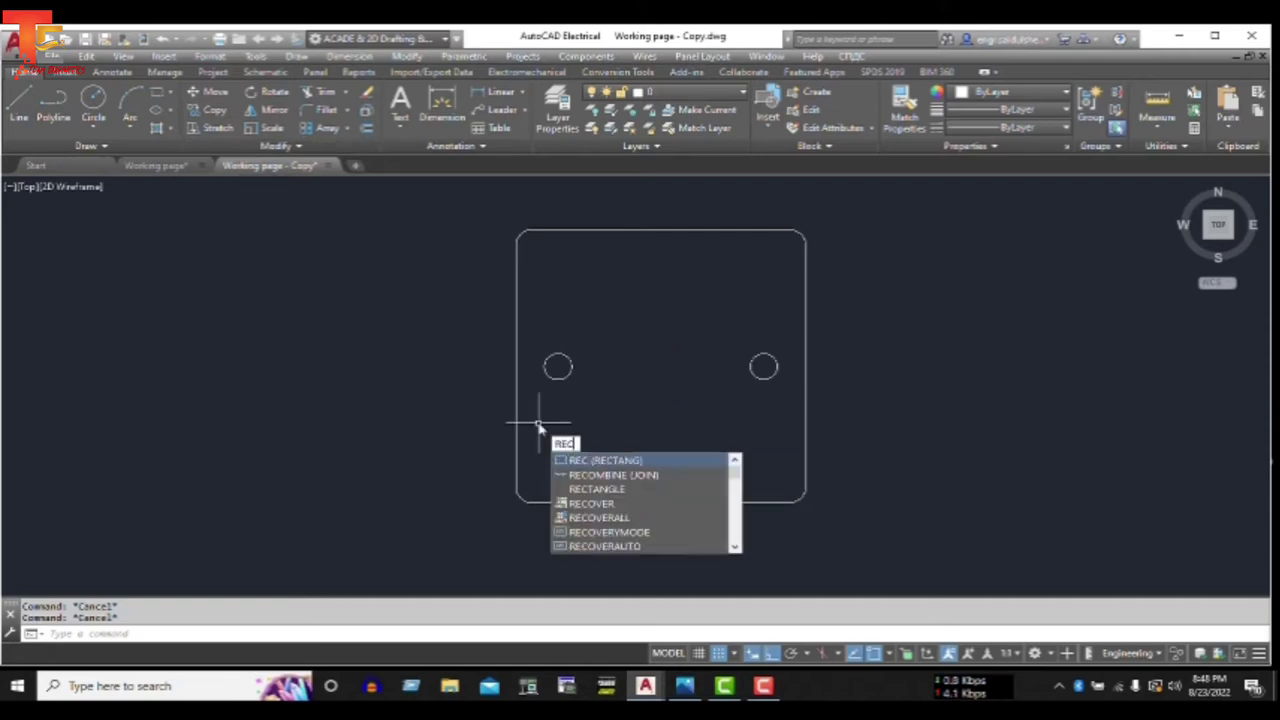
{"action": "key", "text": "Return"}
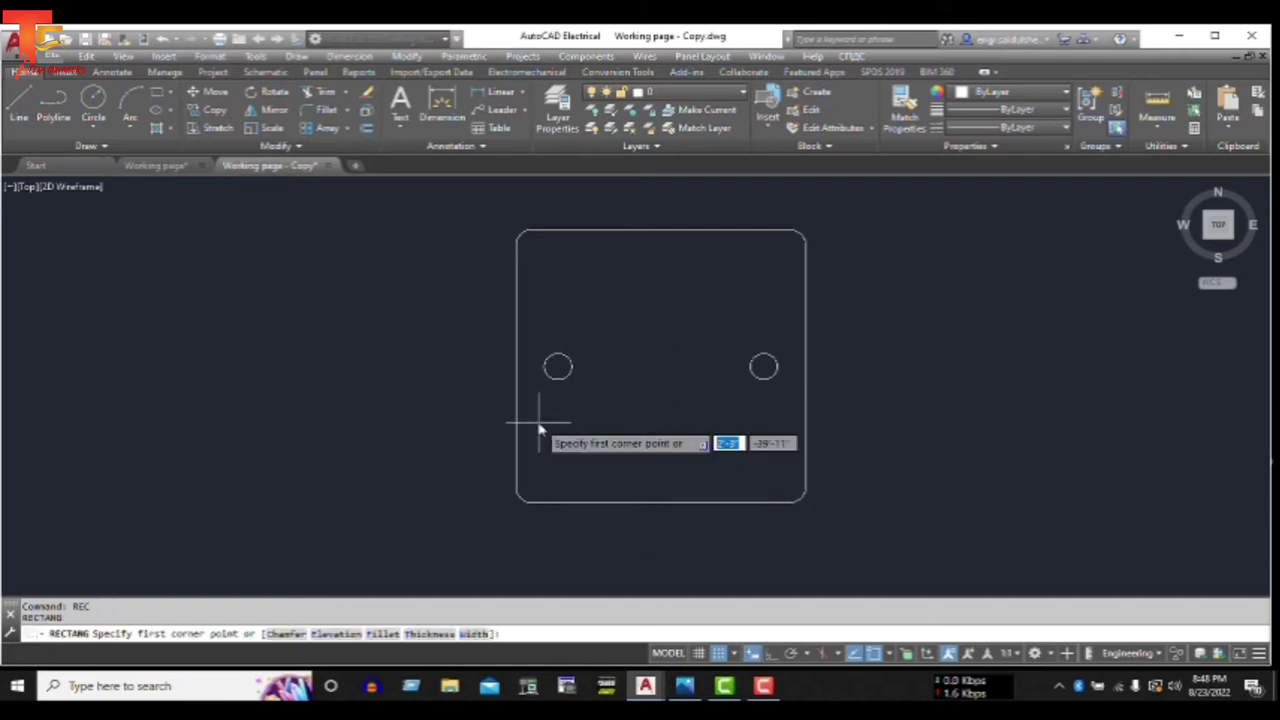
{"action": "left_click", "coordinate": [631, 325]}
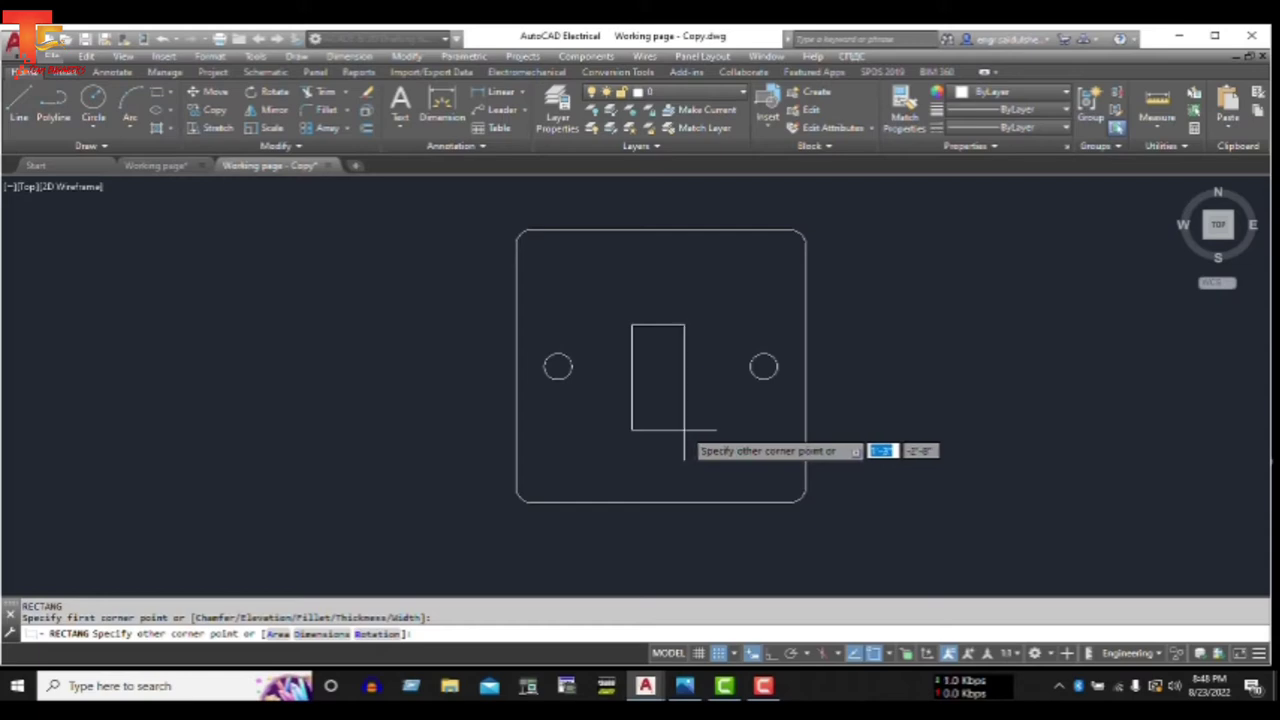
{"action": "left_click", "coordinate": [684, 430]}
{"action": "key", "text": "Escape"}
{"action": "key", "text": "Escape"}
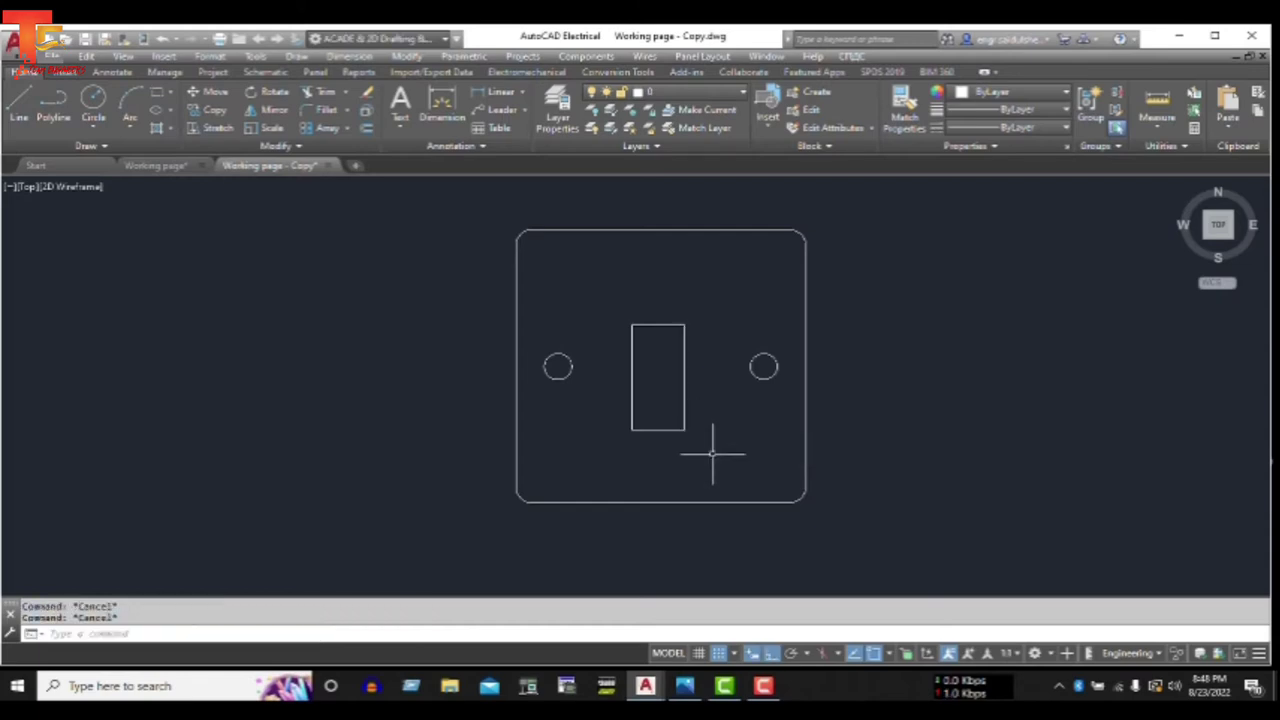
- Select the rocker and begin a move, then cancel it, leaving the rocker in place
{"action": "left_click", "coordinate": [707, 296]}
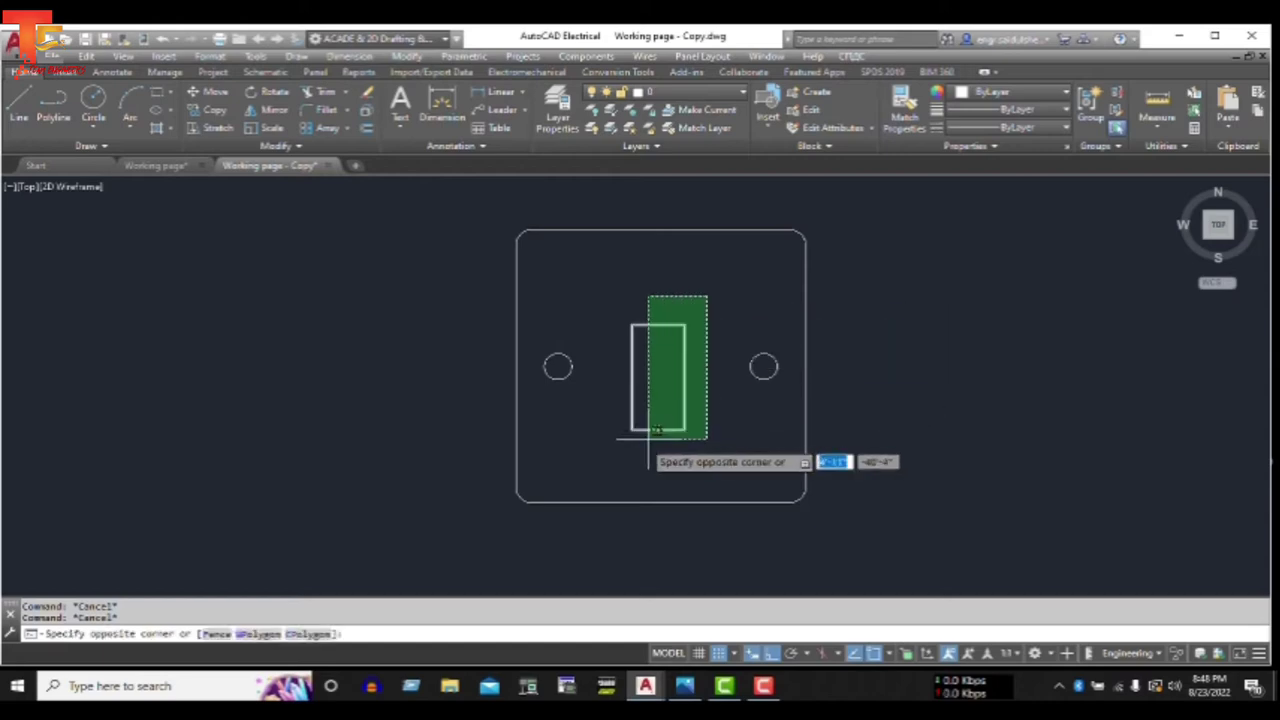
{"action": "left_click", "coordinate": [617, 448]}
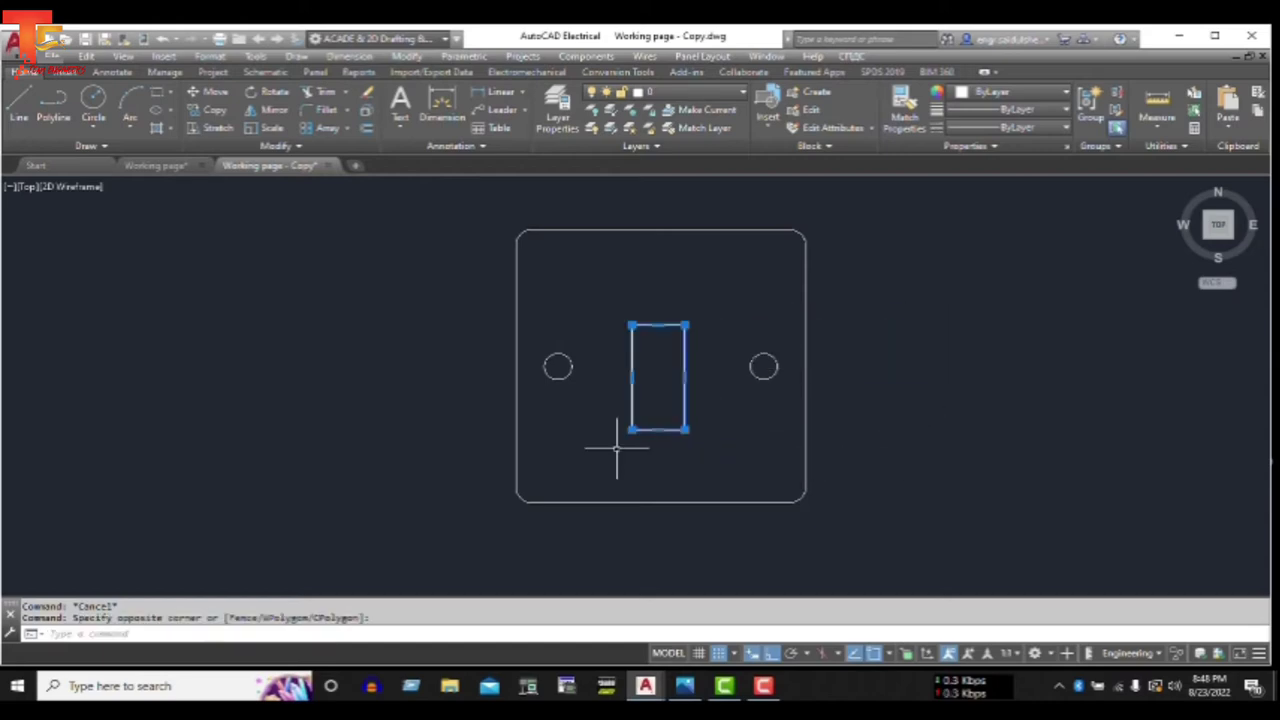
{"action": "type", "text": "Li"}
{"action": "key", "text": "Return"}
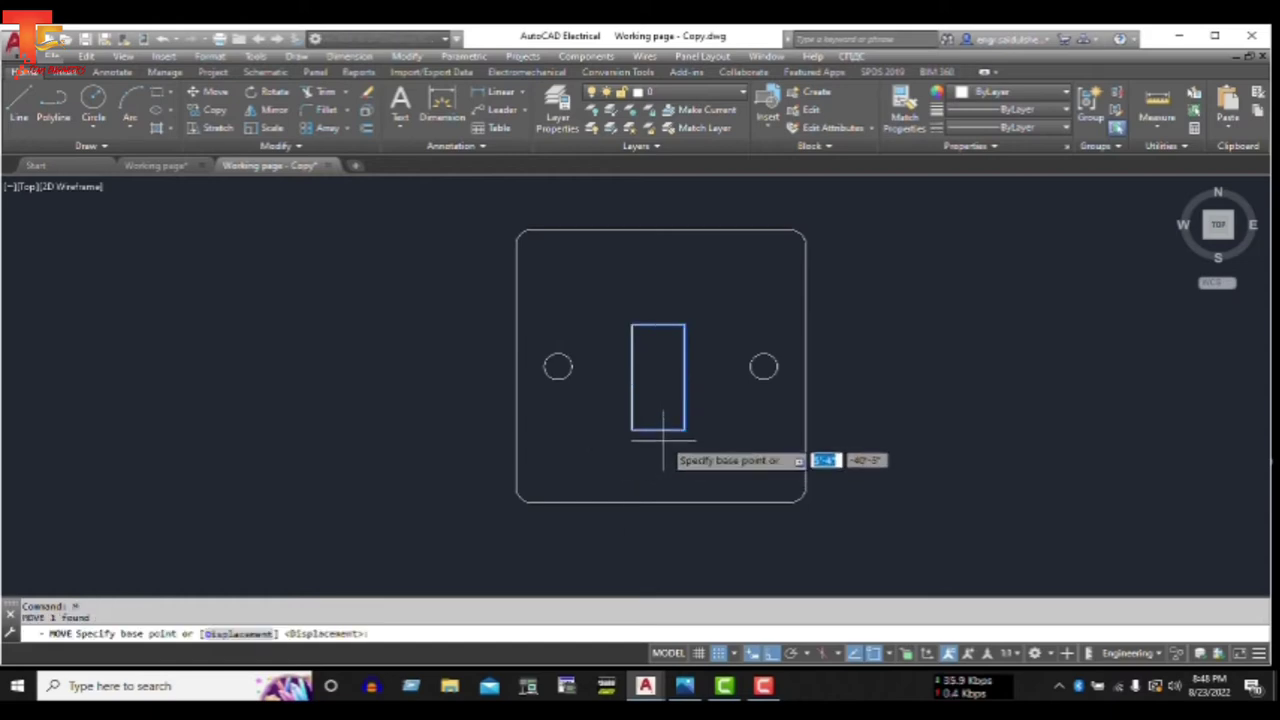
{"action": "left_click", "coordinate": [658, 431]}
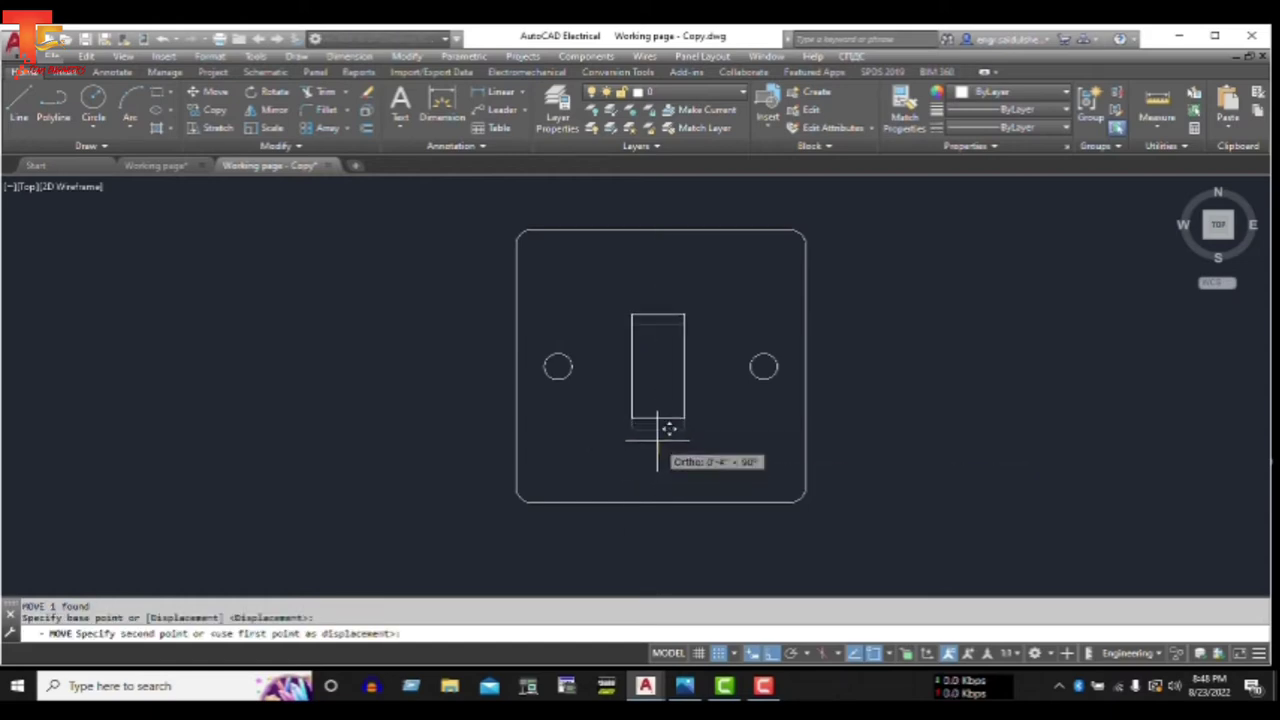
{"action": "key", "text": "Escape"}
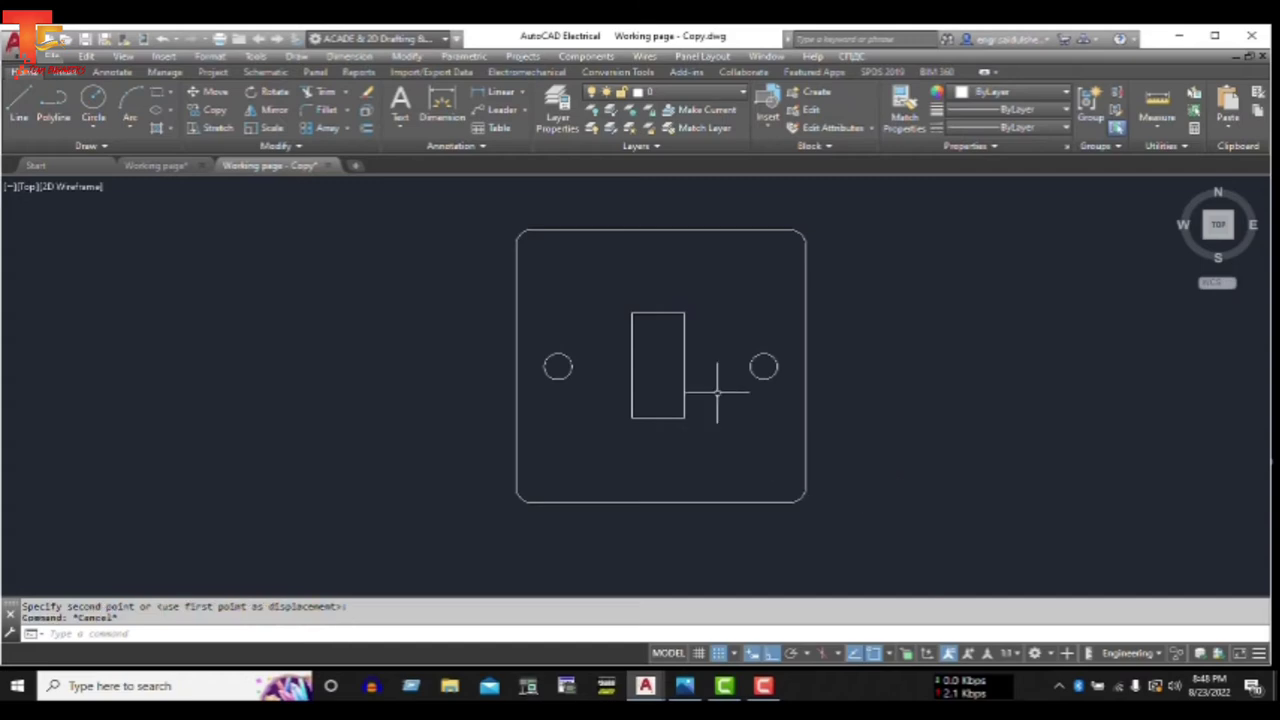
{"action": "left_click", "coordinate": [736, 294]}
- Make a plain copy of the rocker rectangle to the right of the plate
{"action": "left_click", "coordinate": [610, 466]}
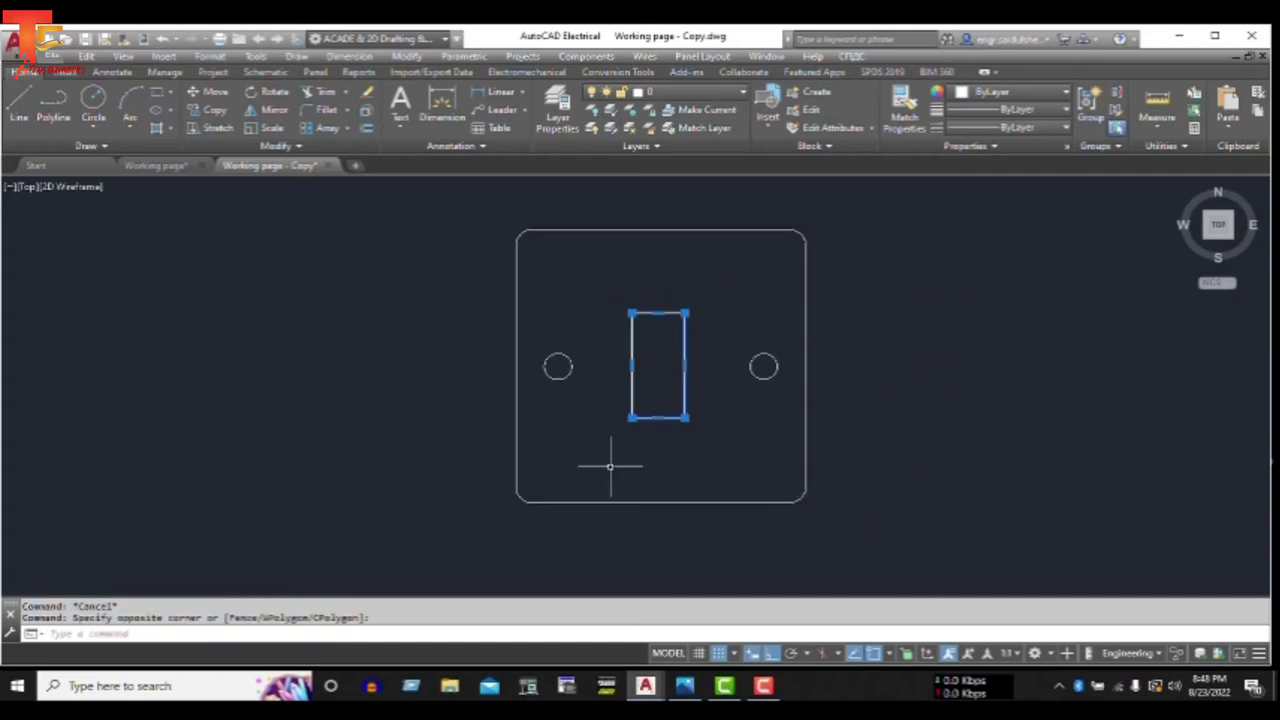
{"action": "type", "text": "do"}
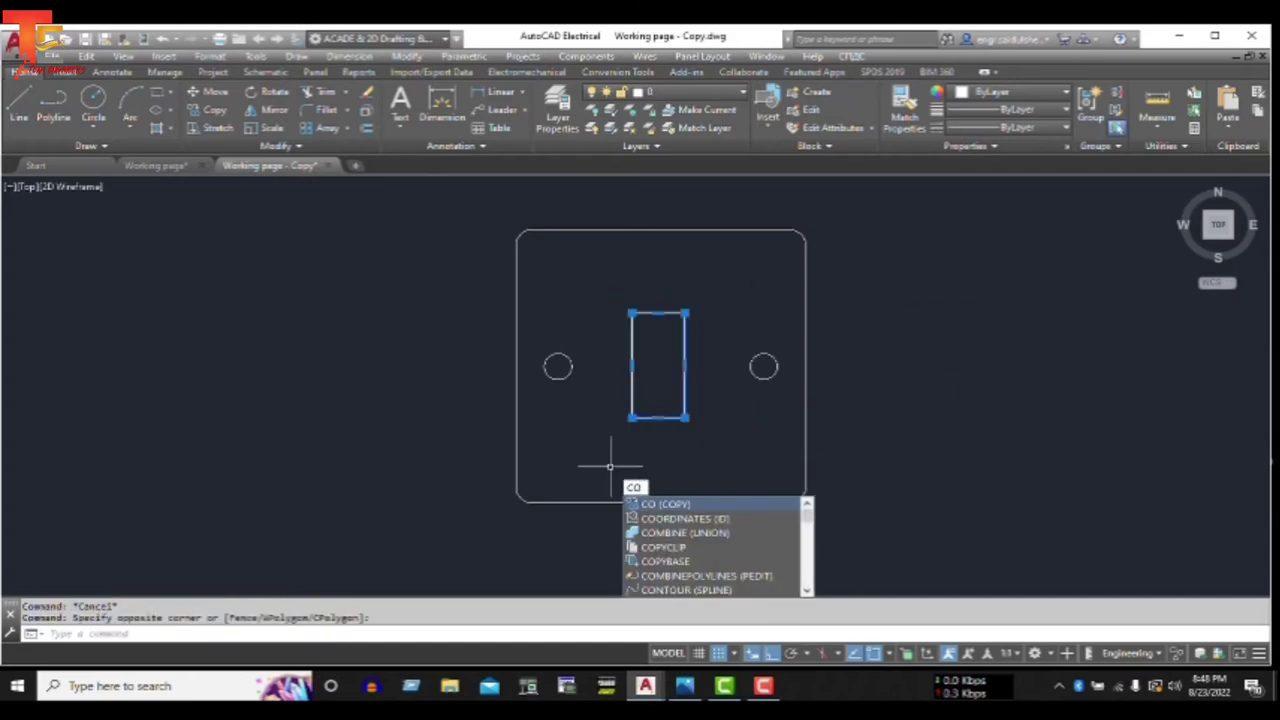
{"action": "key", "text": "Return"}
{"action": "left_click", "coordinate": [610, 466]}
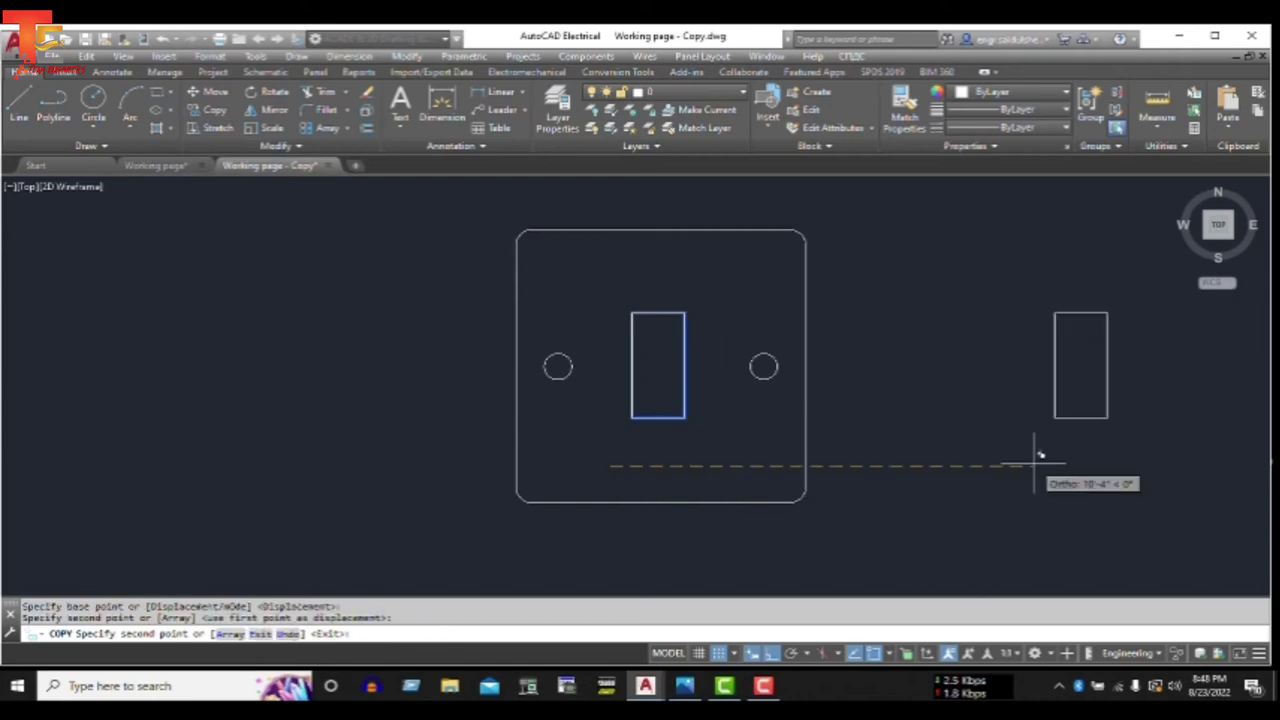
{"action": "key", "text": "Escape"}
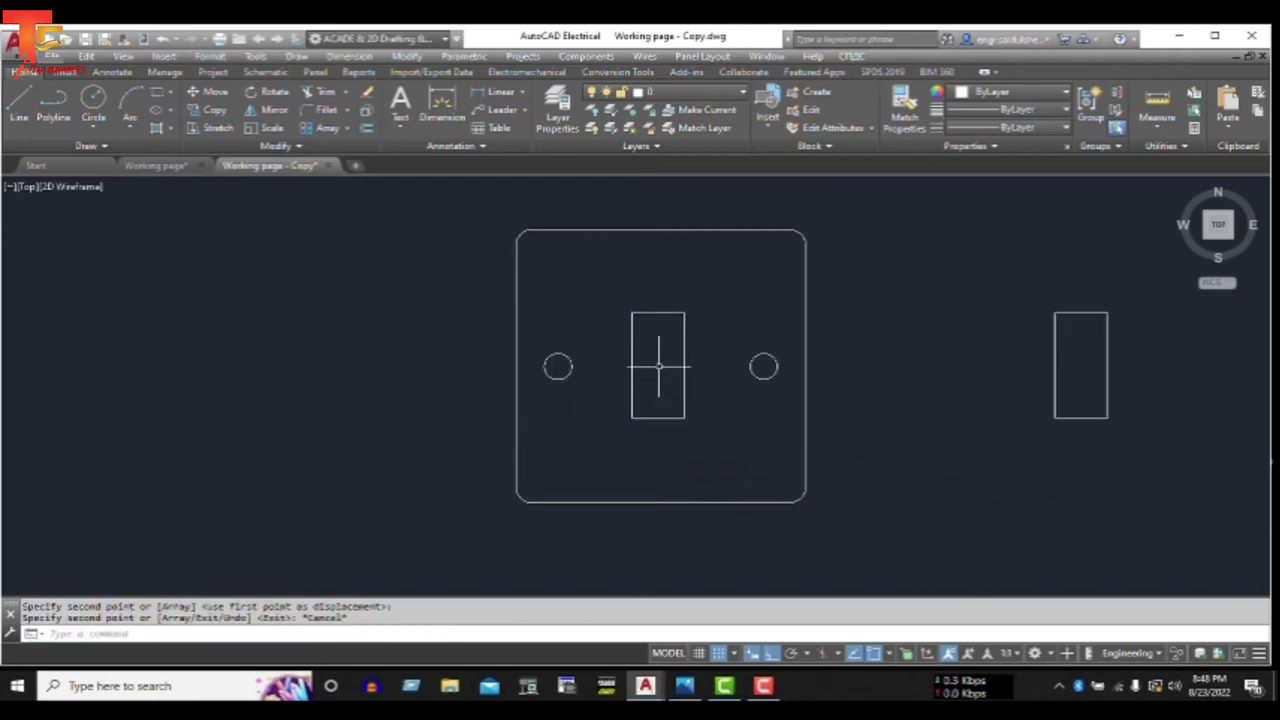
- Draw a light-strip line across the top of the rocker
{"action": "type", "text": "l"}
{"action": "key", "text": "Return"}
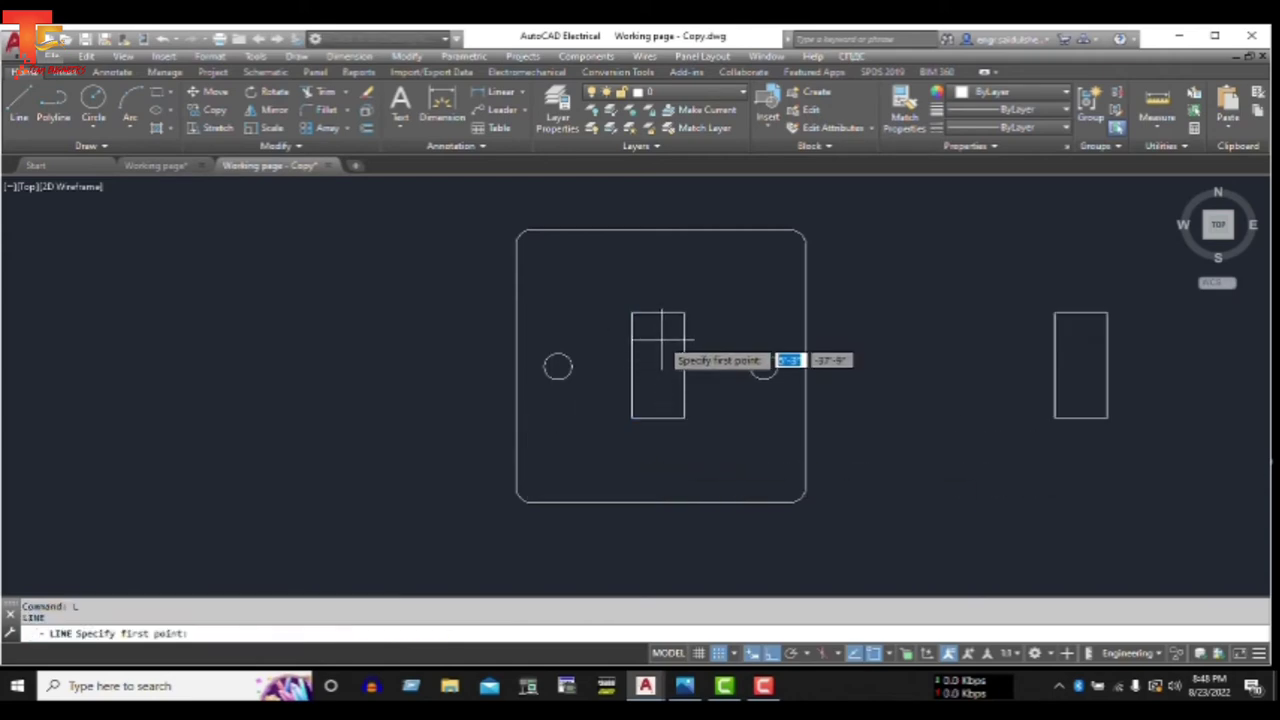
{"action": "left_click", "coordinate": [631, 313]}
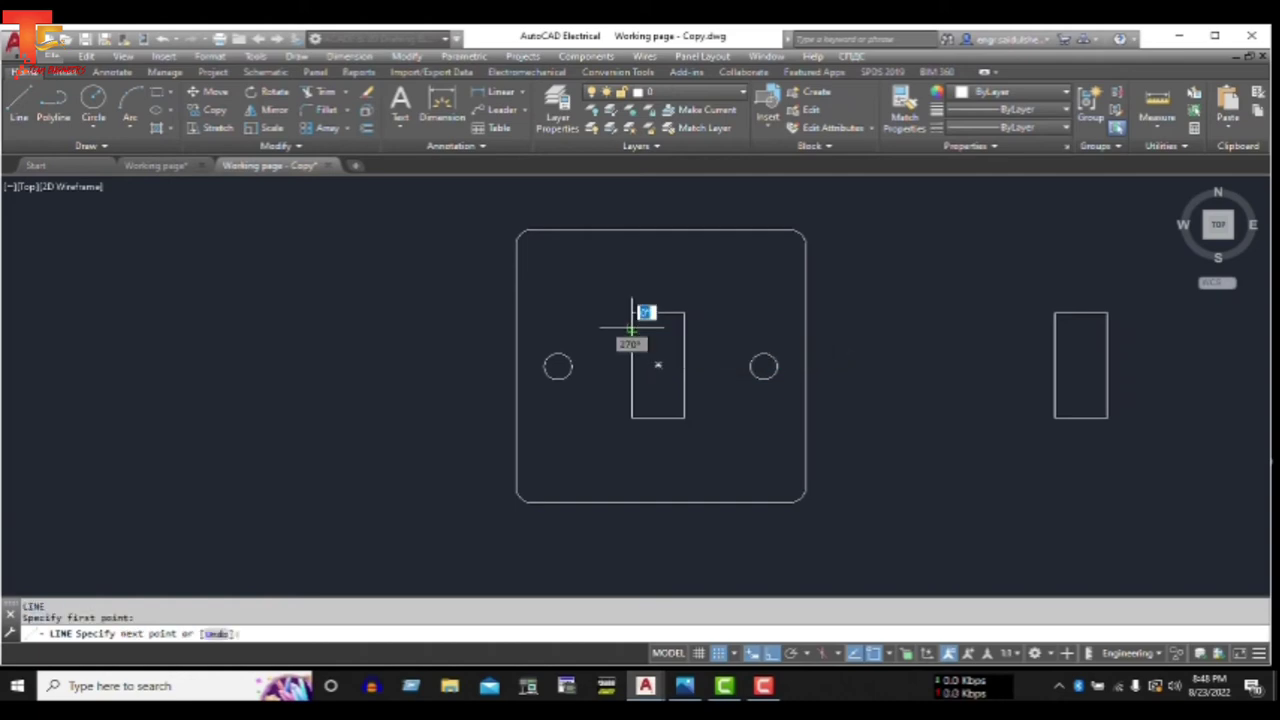
{"action": "left_click", "coordinate": [685, 323]}
{"action": "key", "text": "Escape"}
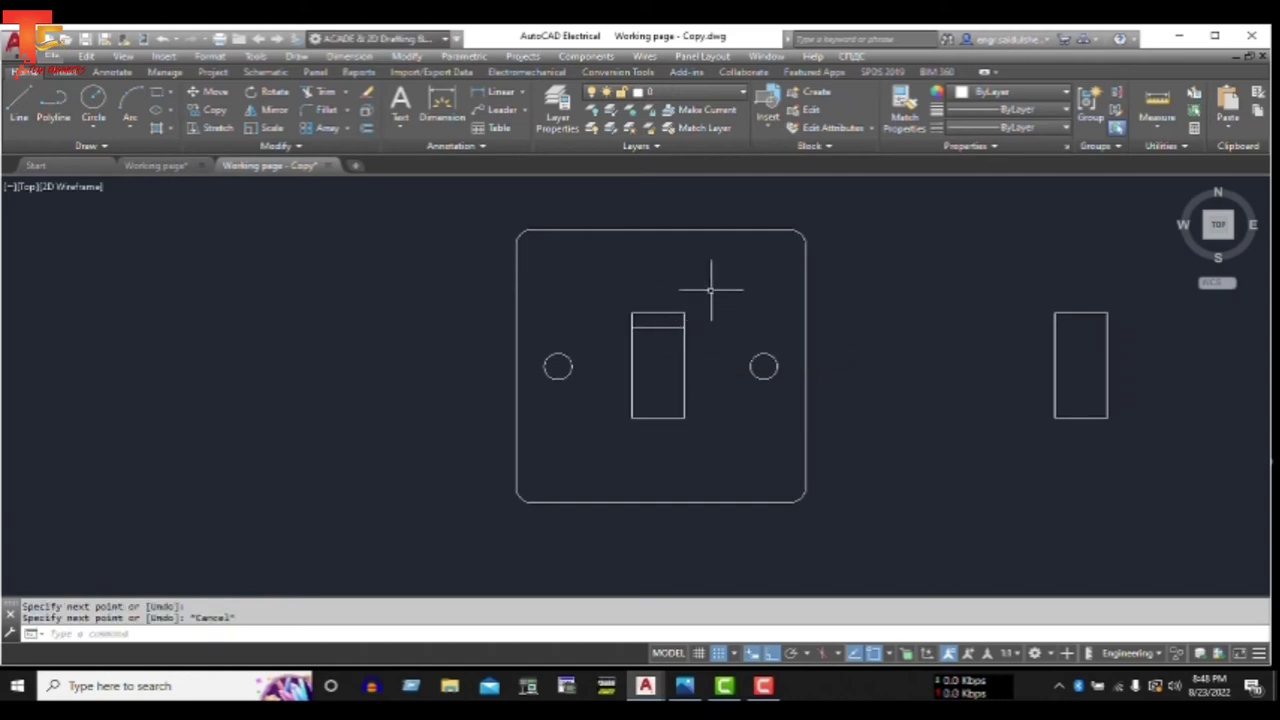
- Copy the banded rocker to the right of the plate and erase the plain copy
{"action": "left_click", "coordinate": [710, 290]}
{"action": "left_click", "coordinate": [610, 437]}
{"action": "type", "text": "c"}
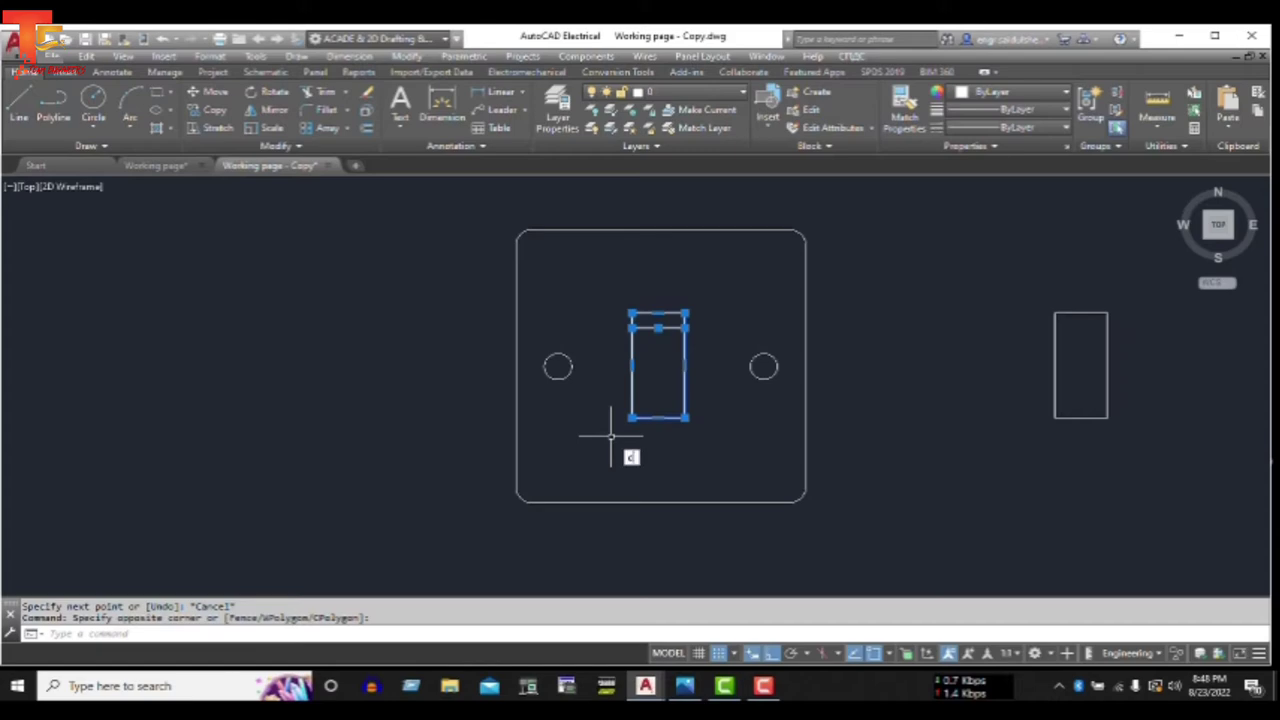
{"action": "type", "text": "o"}
{"action": "key", "text": "Return"}
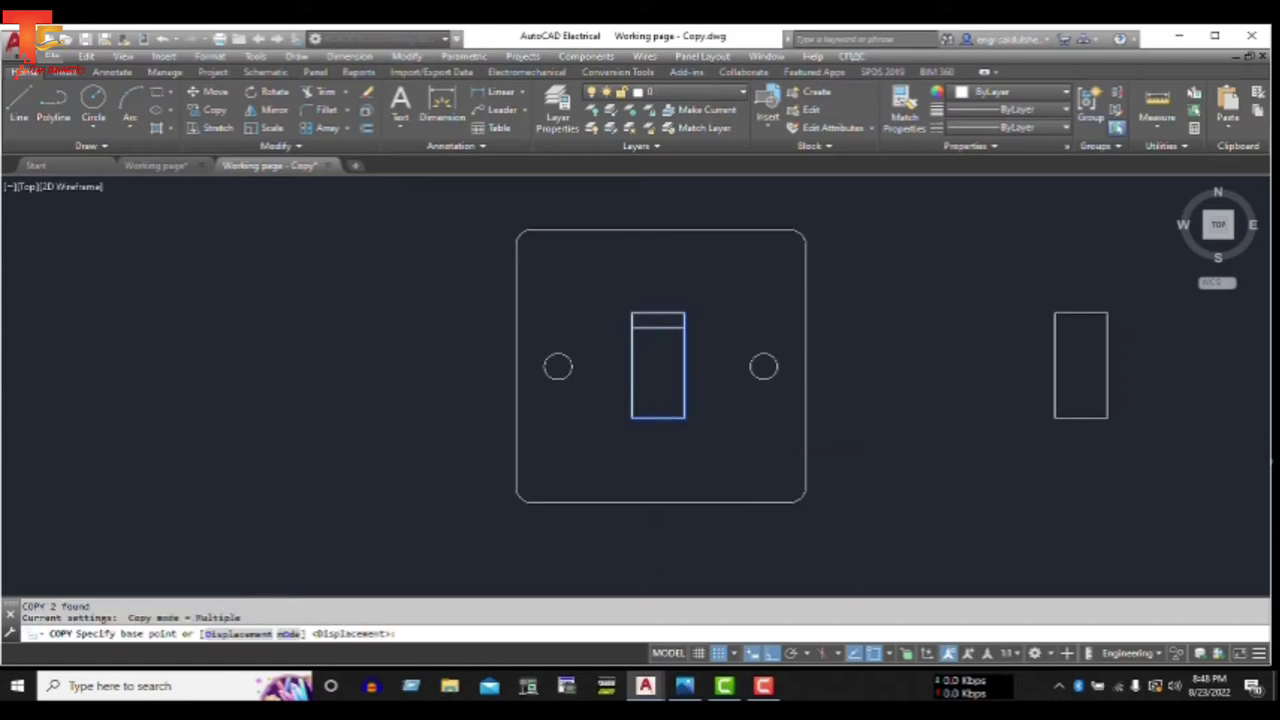
{"action": "left_click", "coordinate": [655, 437]}
{"action": "left_click", "coordinate": [1197, 437]}
{"action": "key", "text": "Escape"}
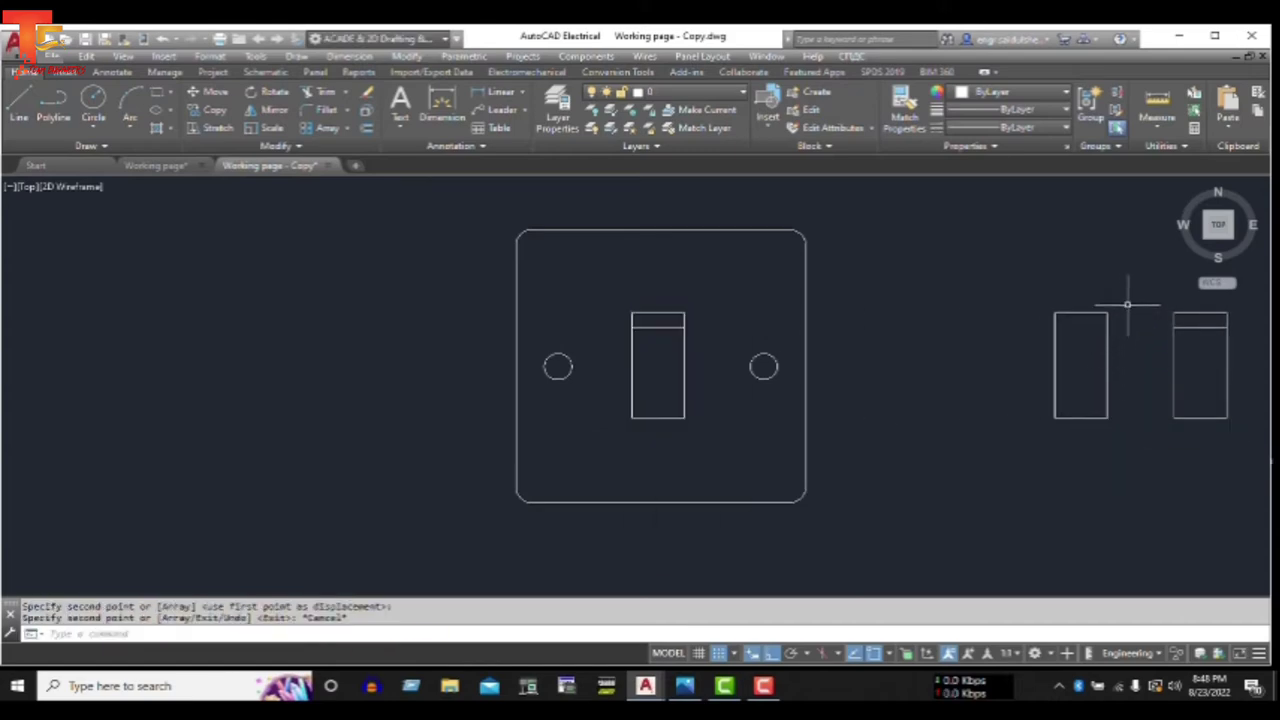
{"action": "left_click", "coordinate": [1130, 282]}
{"action": "left_click", "coordinate": [962, 466]}
{"action": "key", "text": "Delete"}
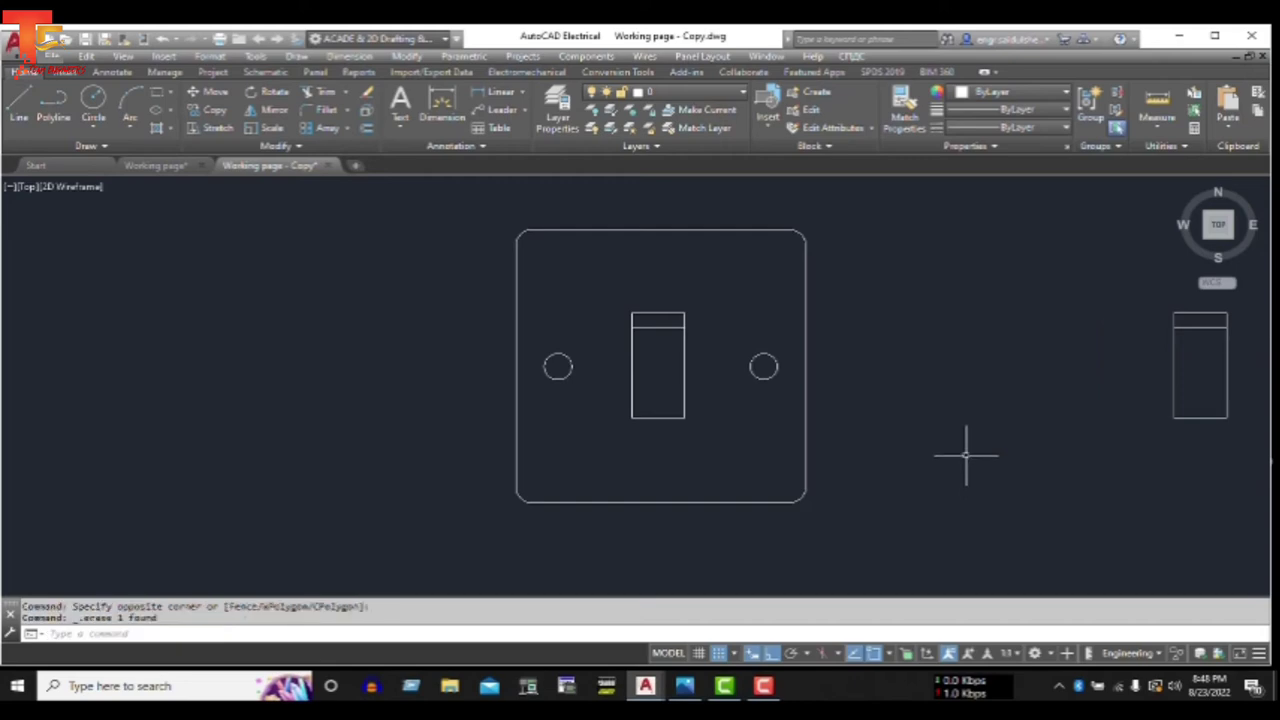
{"action": "key", "text": "Escape"}
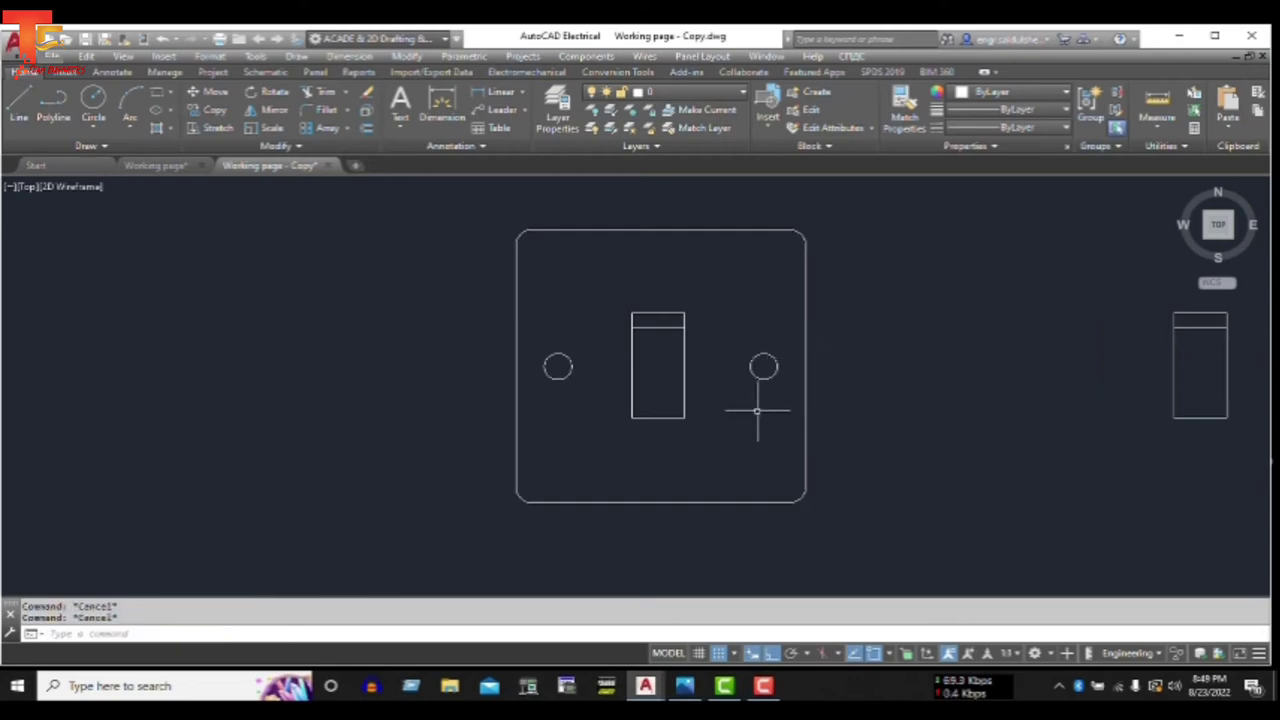
- Write the bold multiline label '1 Gang MK Switch Board' above the plate
{"action": "middle_click_drag", "start_coordinate": [720, 403], "coordinate": [669, 420]}
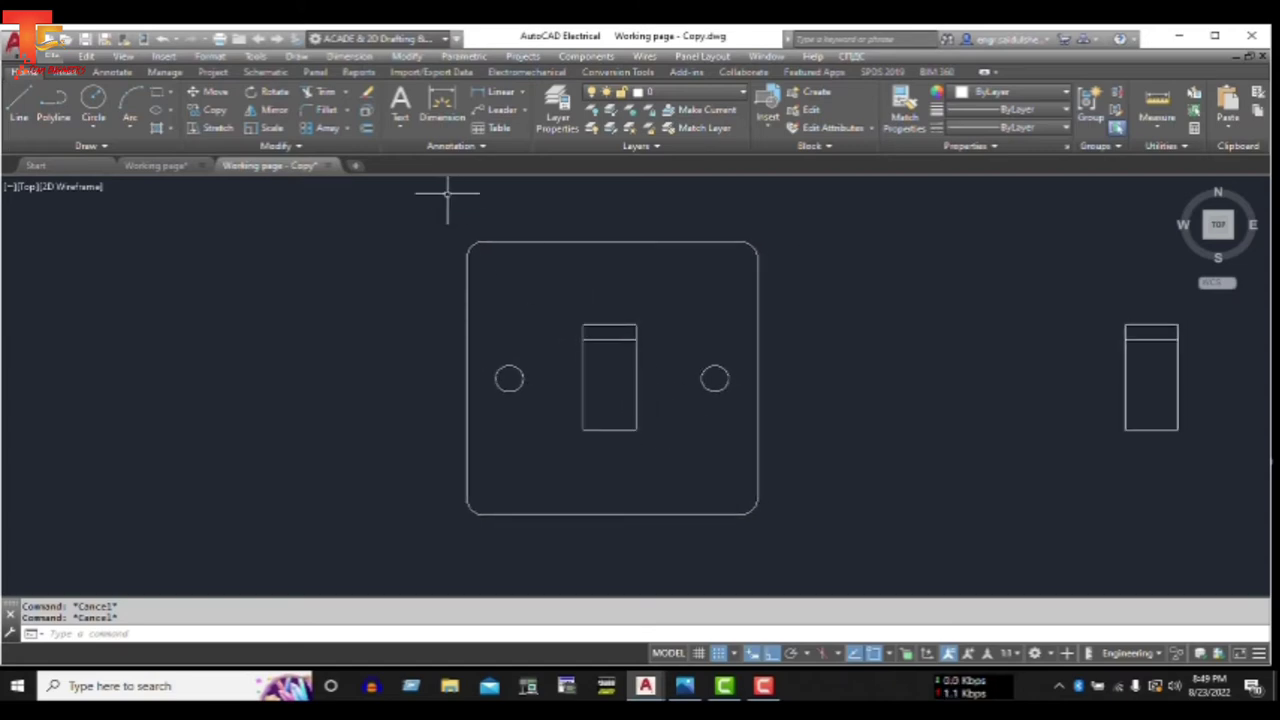
{"action": "left_click", "coordinate": [400, 105]}
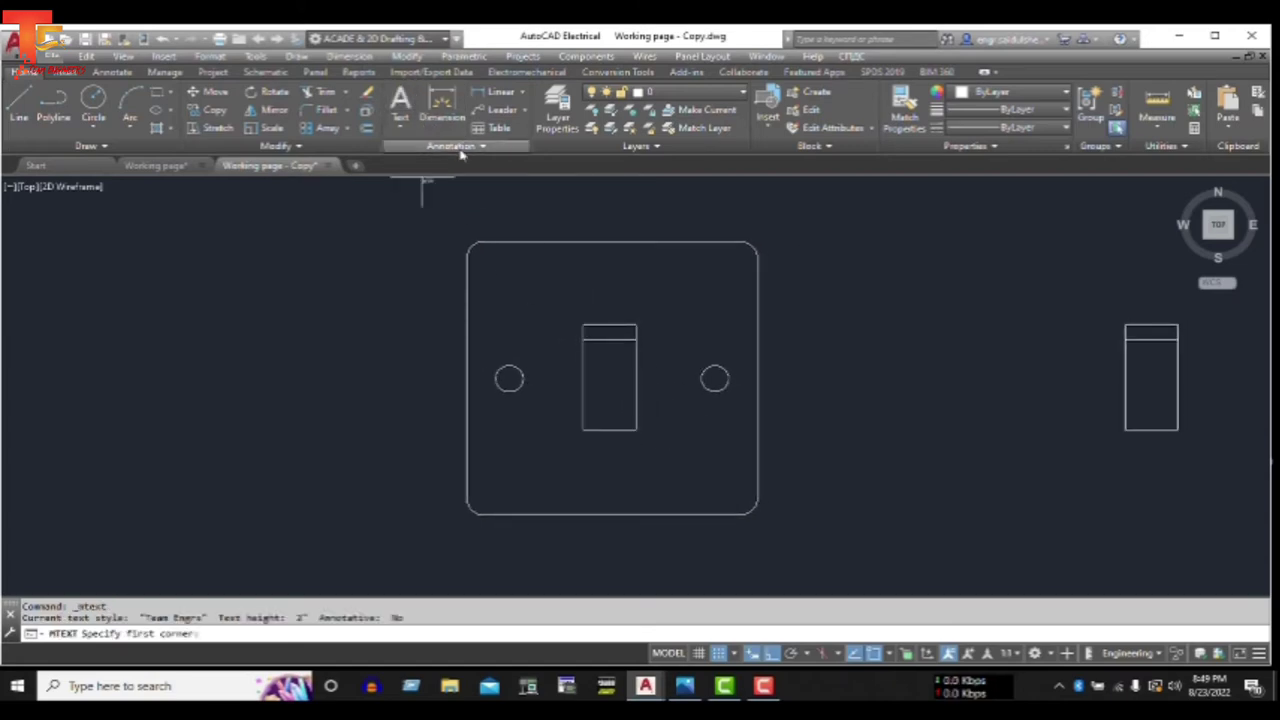
{"action": "left_click", "coordinate": [499, 197]}
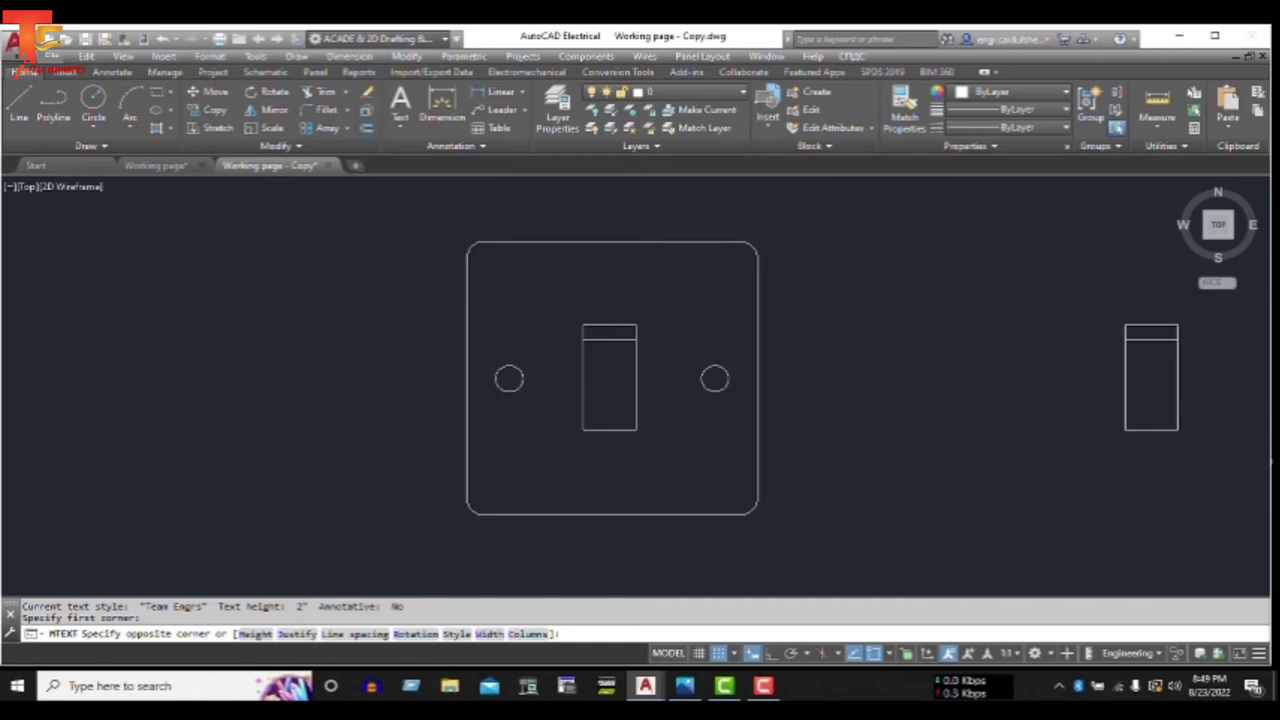
{"action": "left_click", "coordinate": [805, 200]}
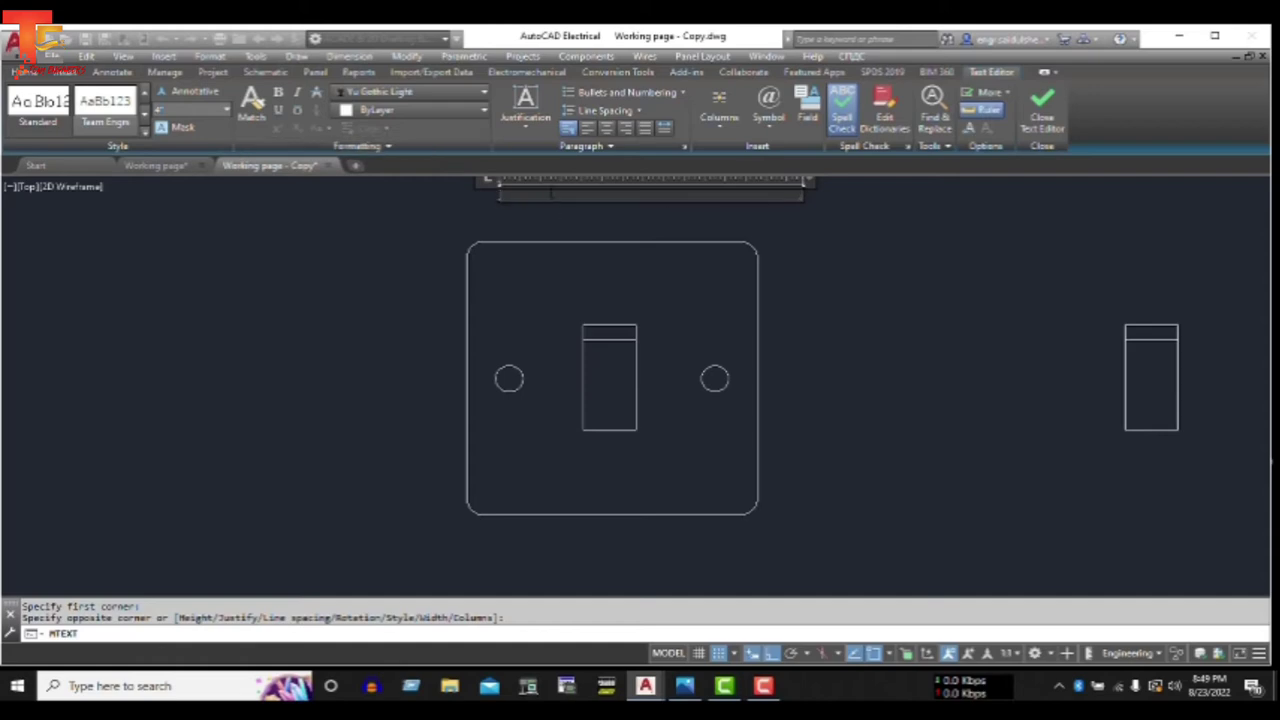
{"action": "scroll", "coordinate": [550, 193], "scroll_direction": "up", "scroll_amount": 2}
{"action": "scroll", "coordinate": [550, 193], "scroll_direction": "up", "scroll_amount": 2}
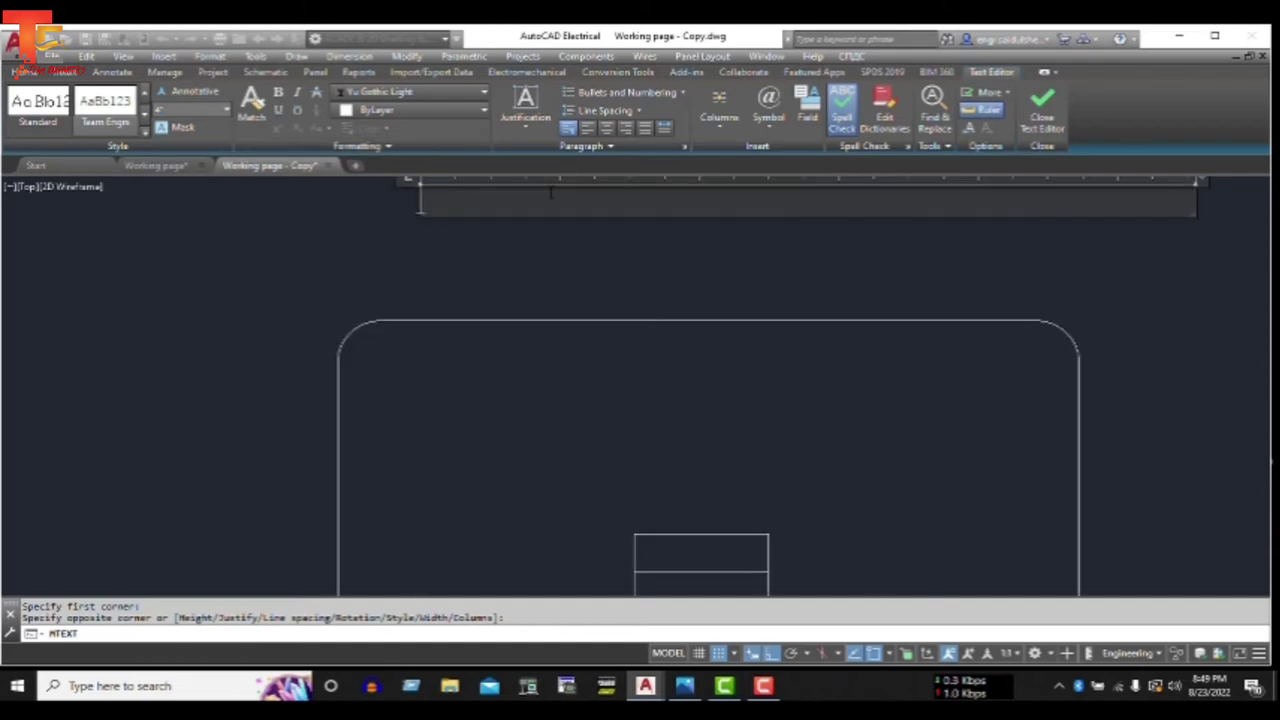
{"action": "type", "text": "1"}
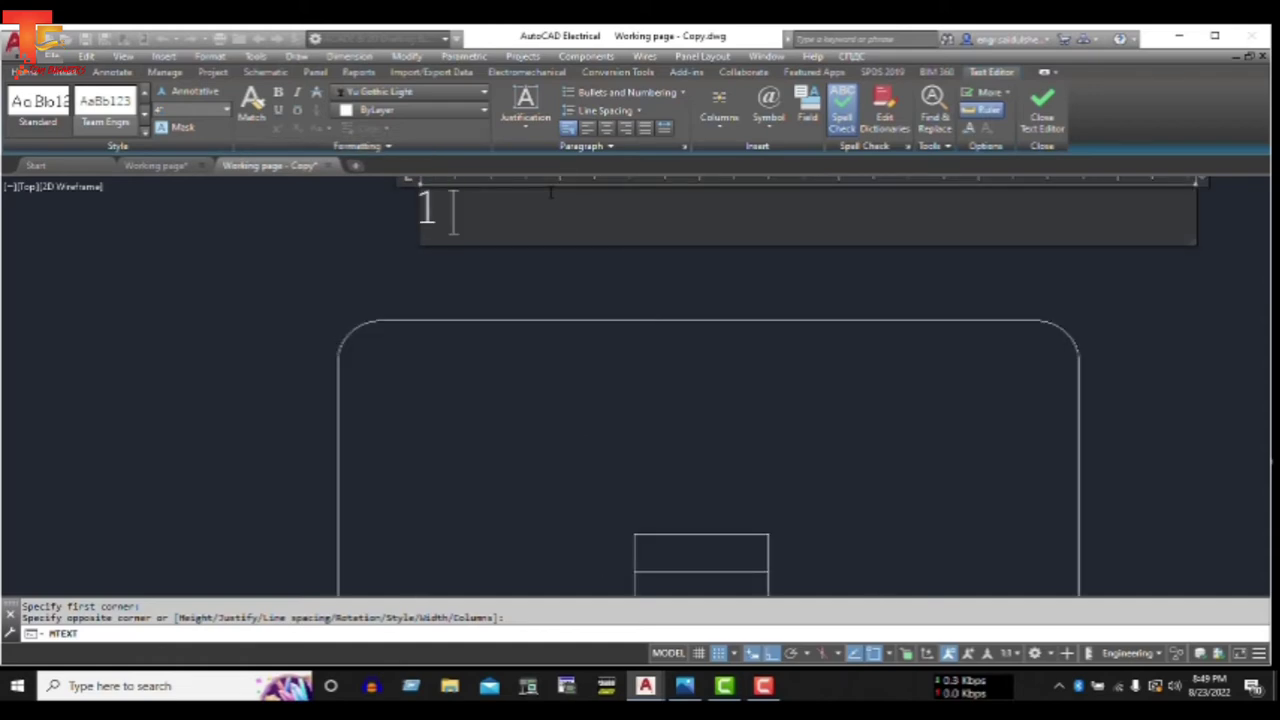
{"action": "type", "text": " Gang MKS"}
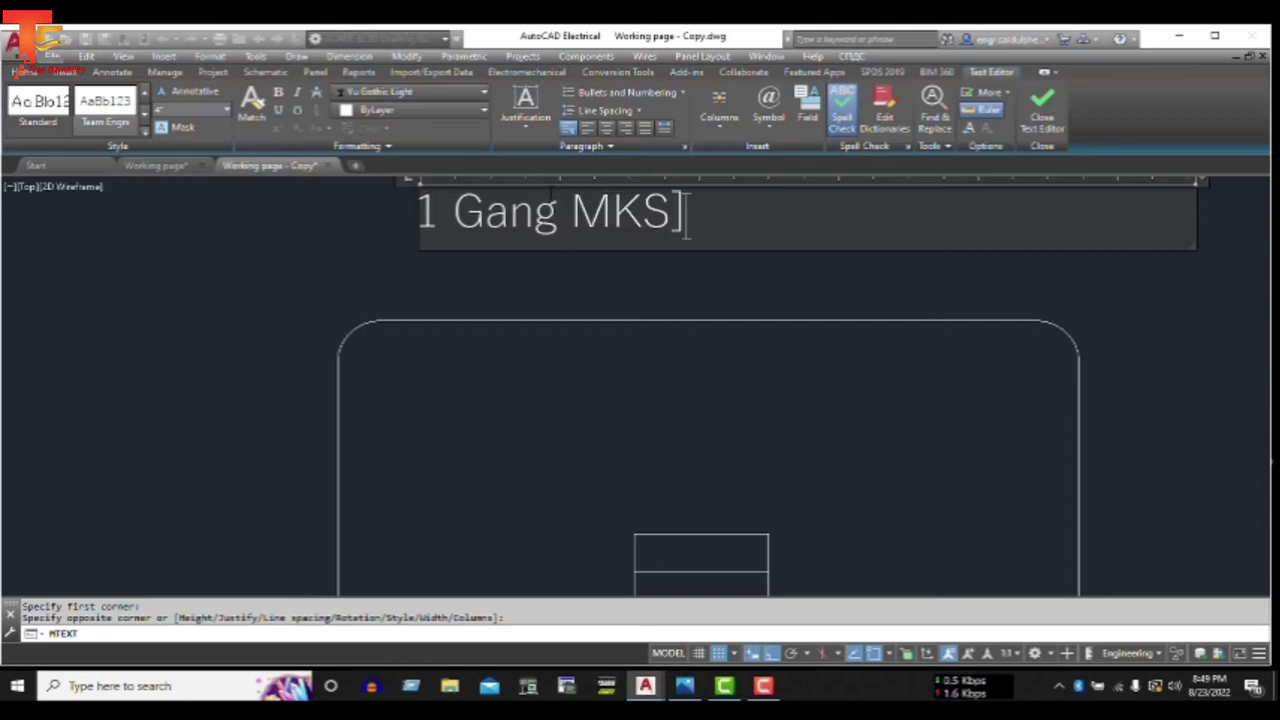
{"action": "key", "text": "BackSpace"}
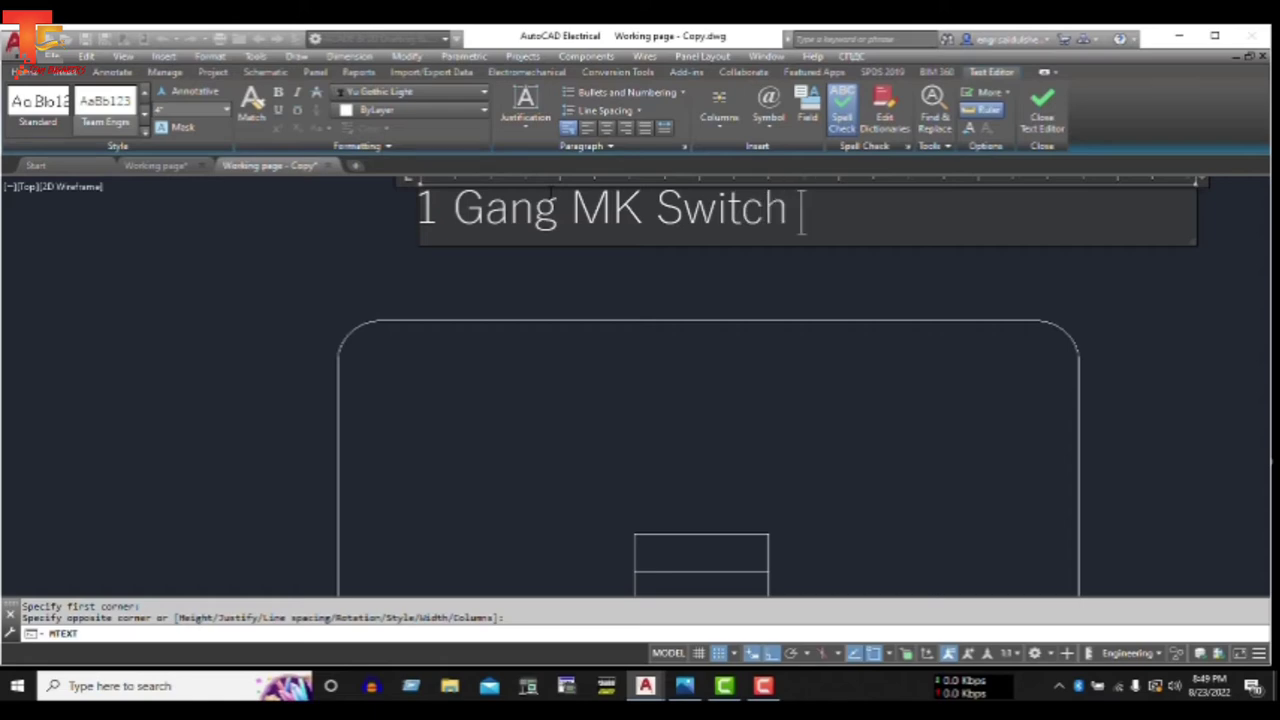
{"action": "type", "text": "Board"}
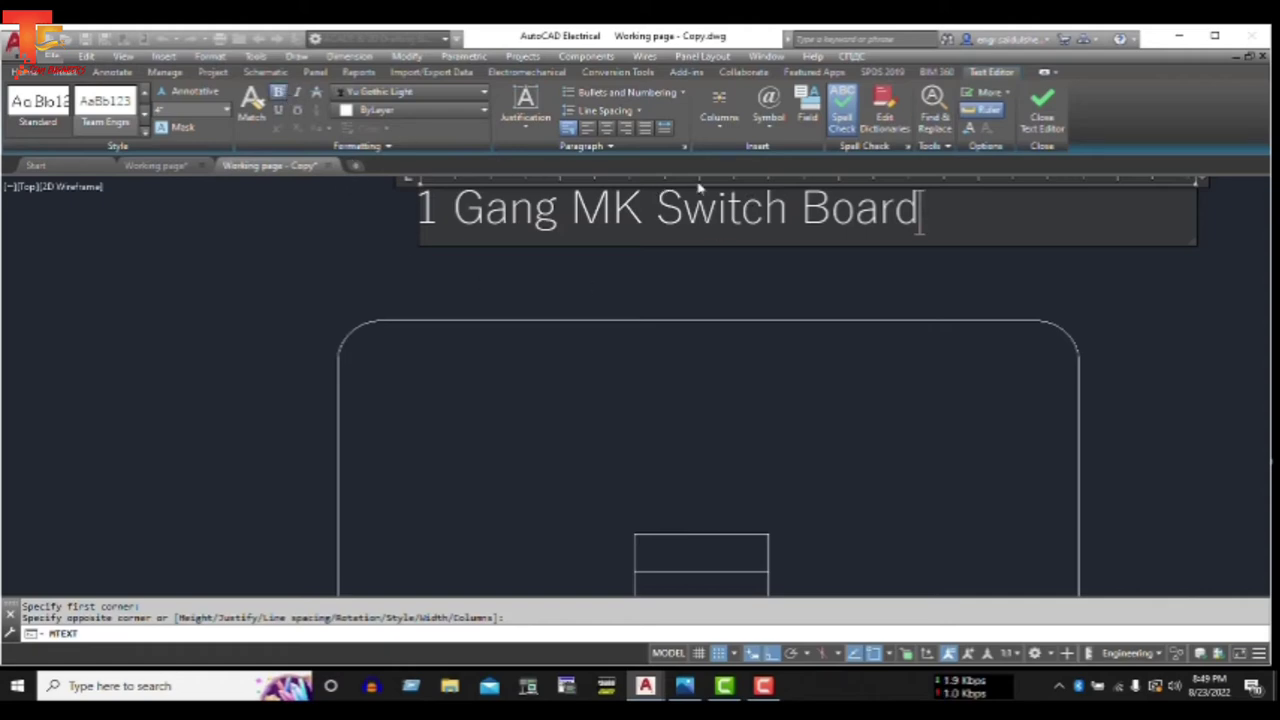
{"action": "key", "text": "ctrl+a"}
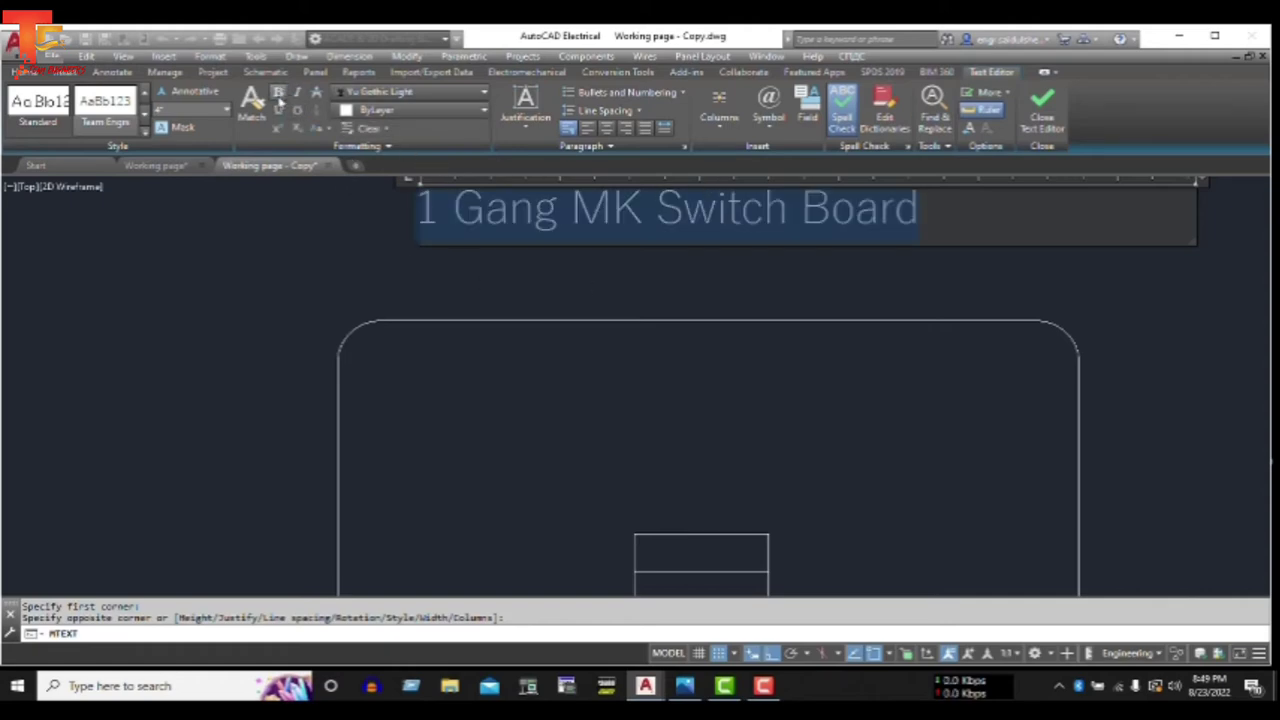
{"action": "left_click", "coordinate": [279, 95]}
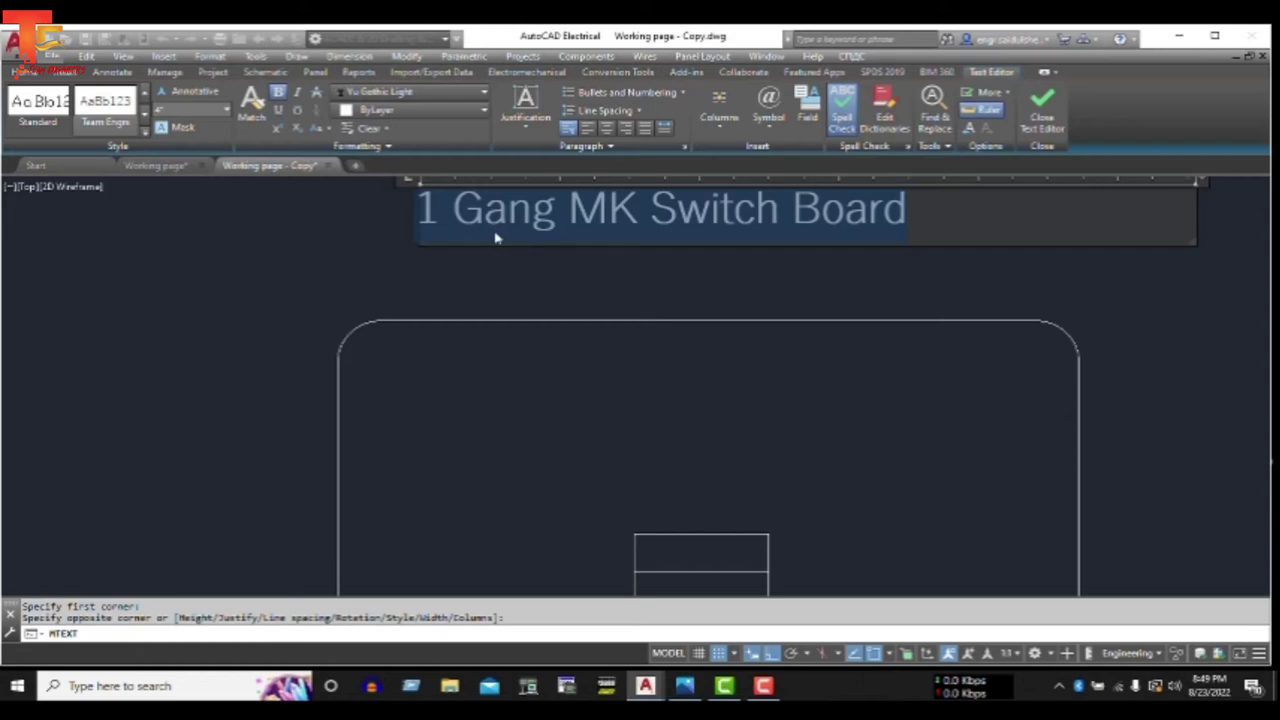
{"action": "key", "text": "Escape"}
- Move the label so it sits centred above the switch plate
{"action": "scroll", "coordinate": [900, 287], "scroll_direction": "down", "scroll_amount": 4}
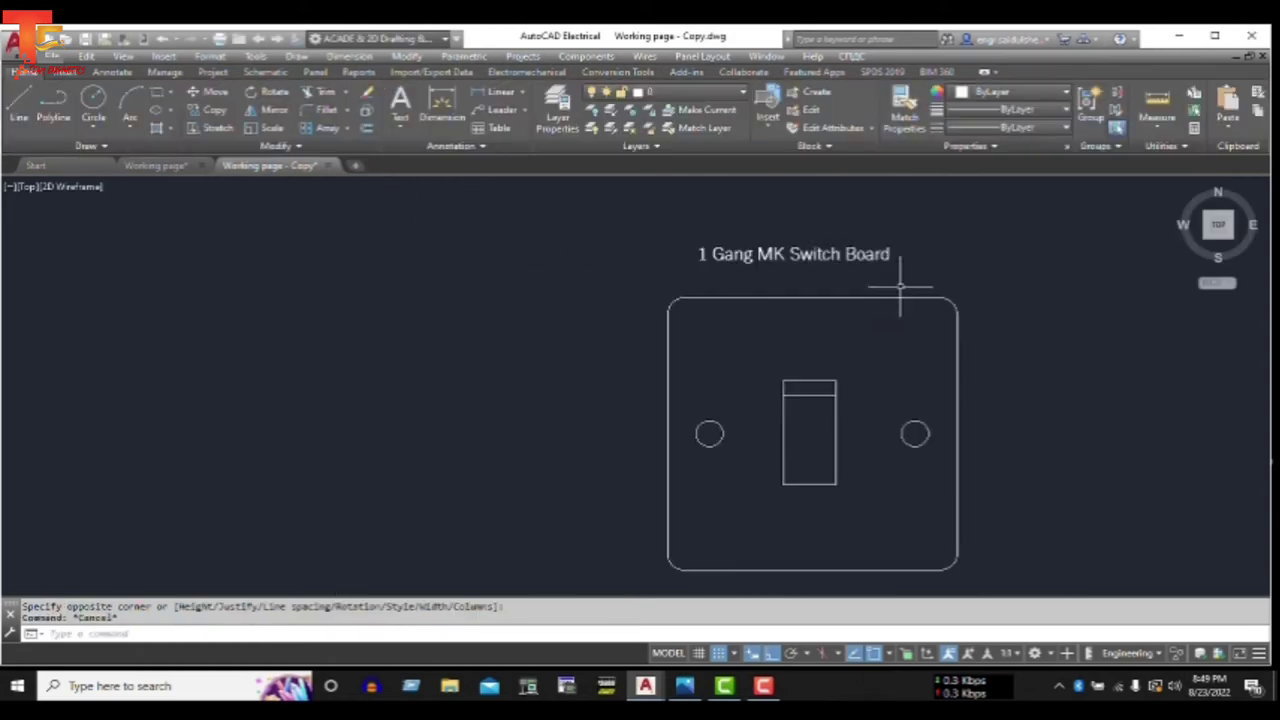
{"action": "middle_click_drag", "start_coordinate": [862, 348], "coordinate": [703, 328]}
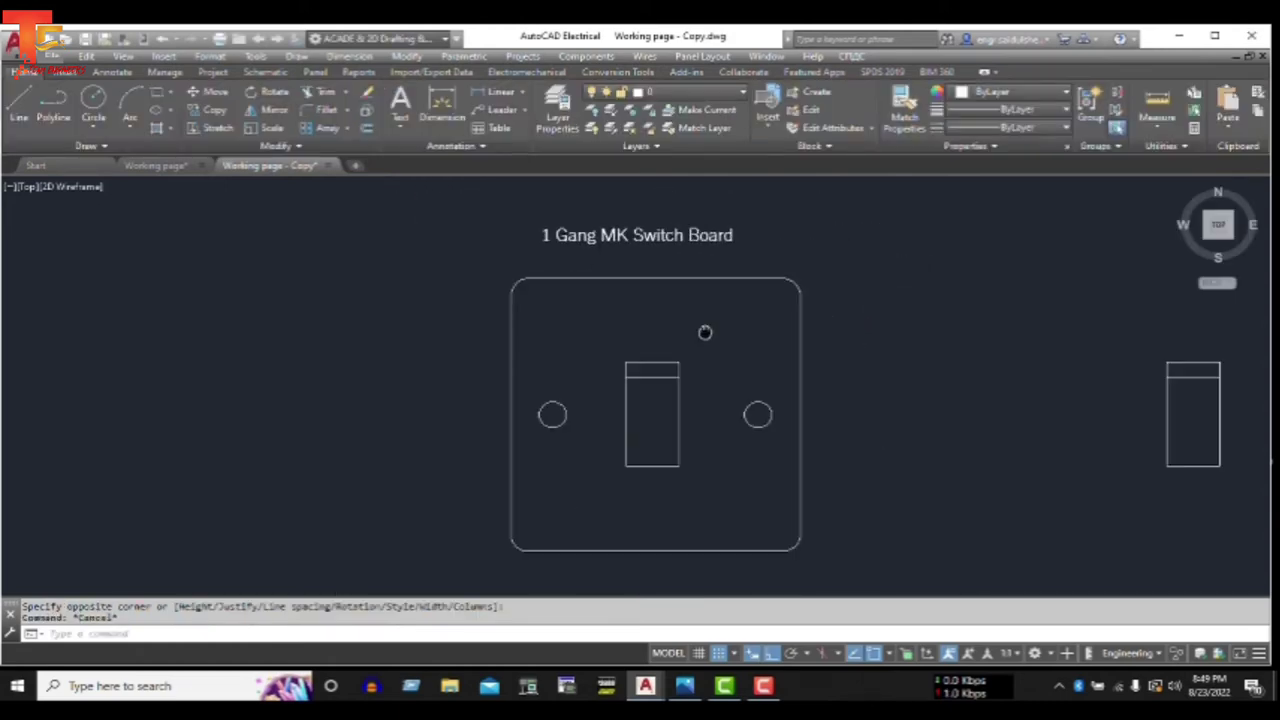
{"action": "left_click", "coordinate": [762, 203]}
{"action": "left_click", "coordinate": [480, 261]}
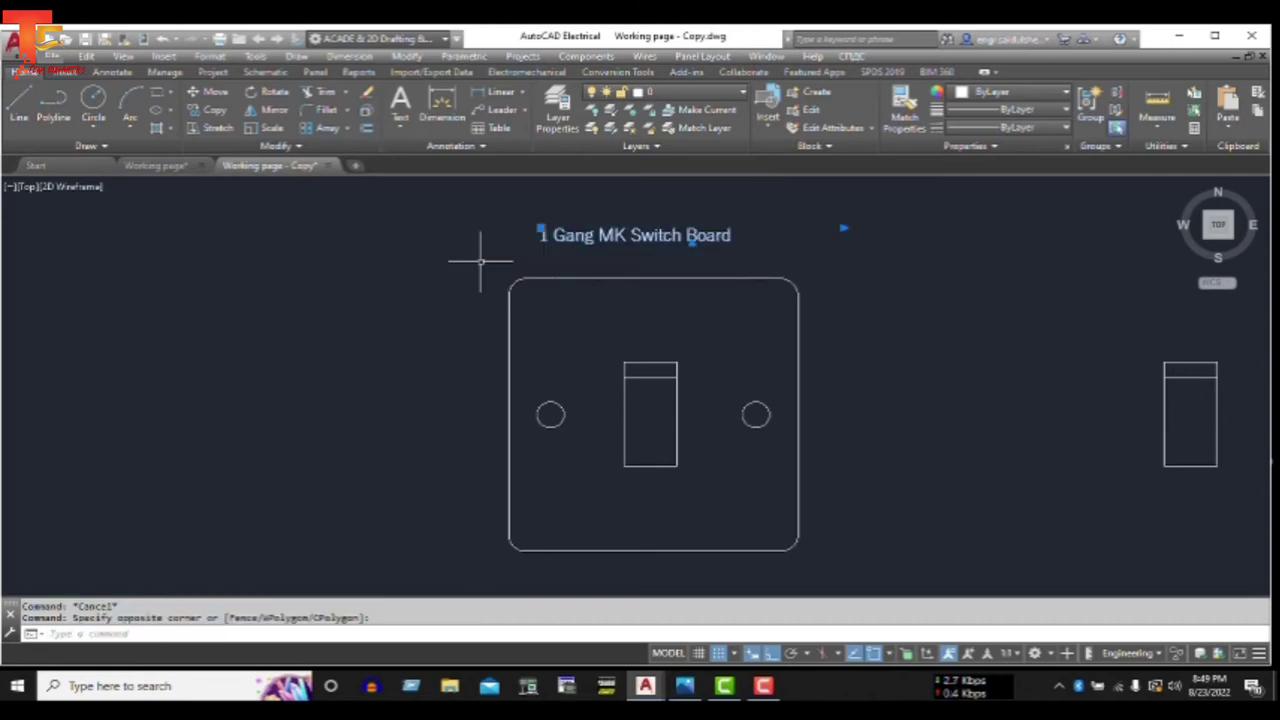
{"action": "type", "text": "M"}
{"action": "key", "text": "Return"}
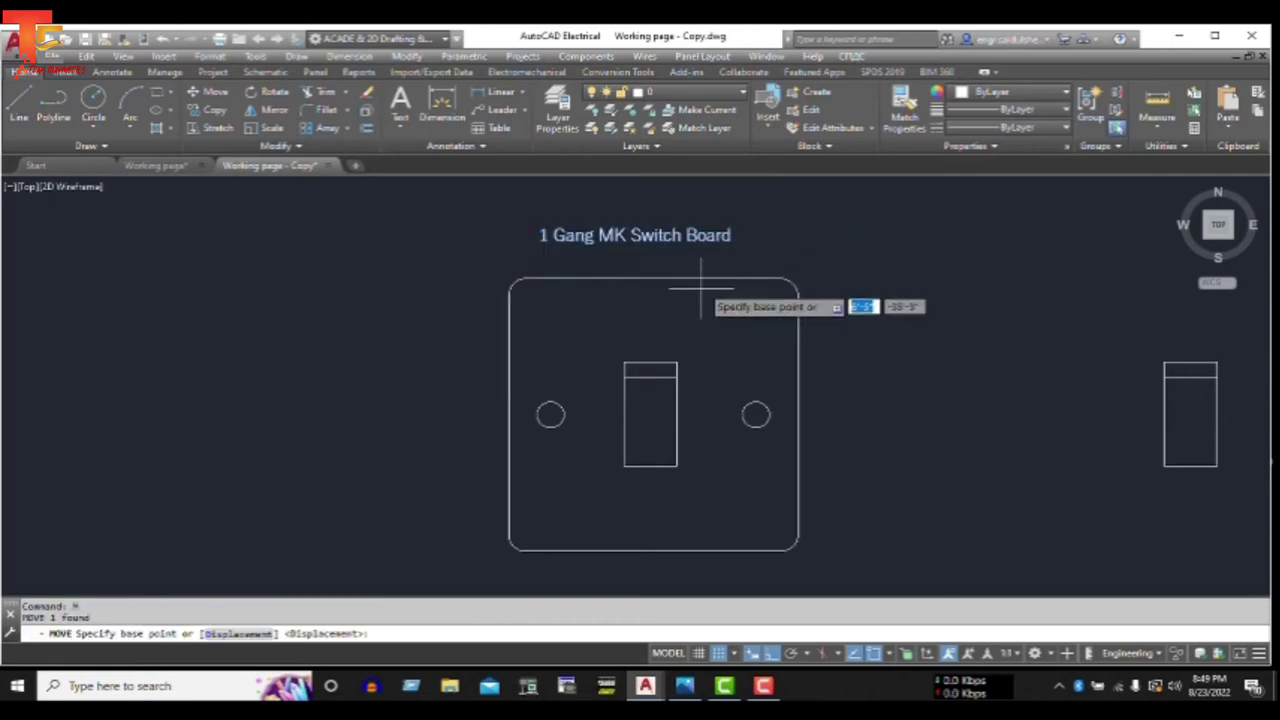
{"action": "left_click", "coordinate": [483, 238]}
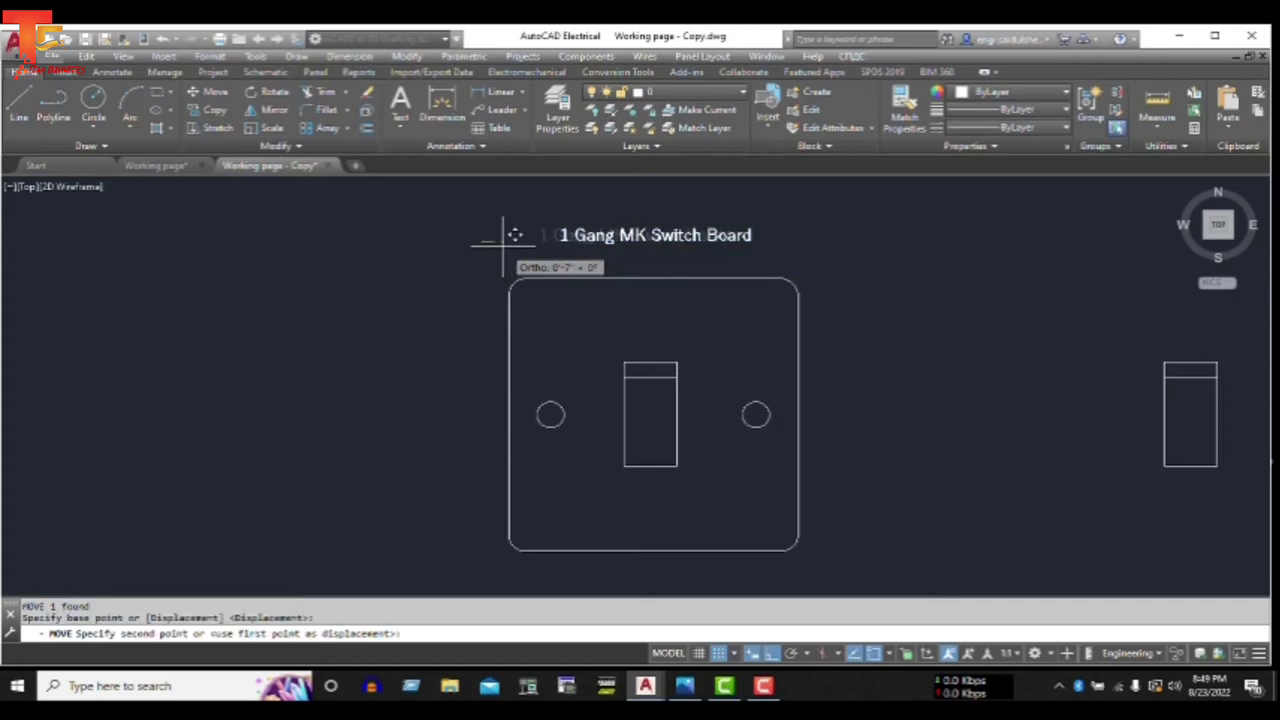
{"action": "left_click", "coordinate": [503, 243]}
{"action": "key", "text": "Escape"}
{"action": "key", "text": "Escape"}
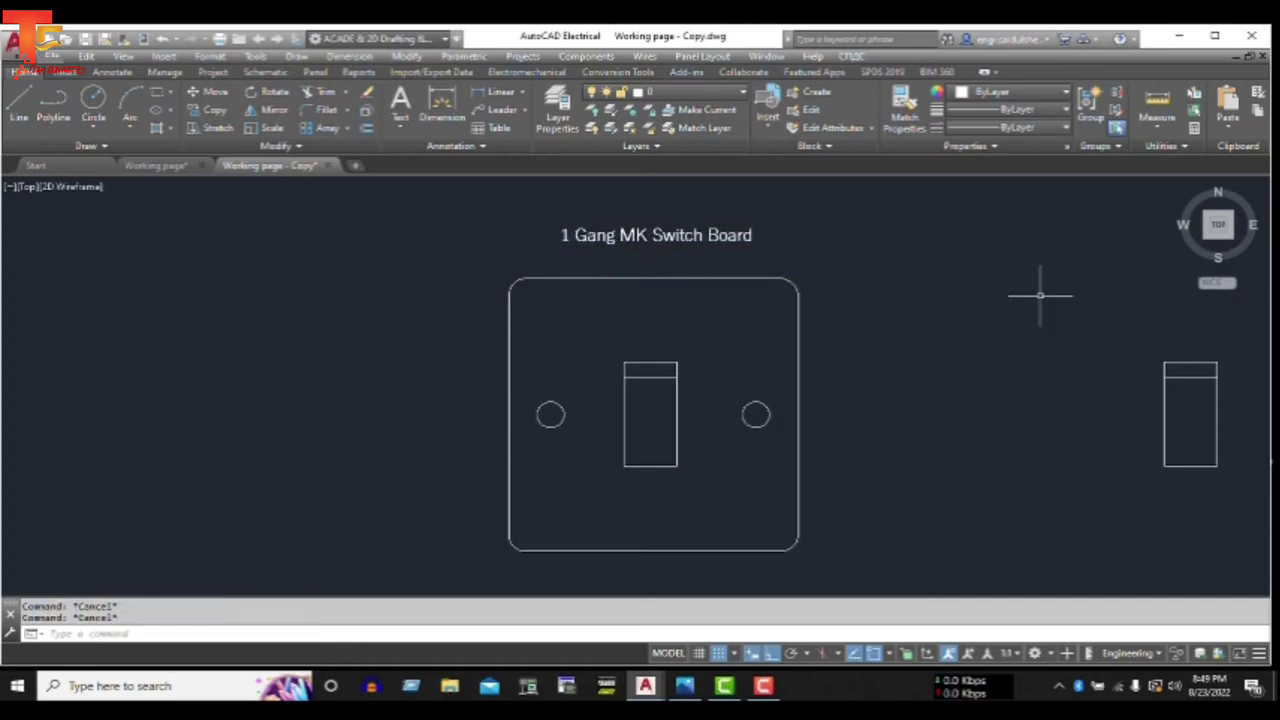
- Fill the 1-gang plate around its openings with a solid dark grey hatch (96,100,102)
{"action": "mouse_move", "coordinate": [988, 343]}
{"action": "middle_mouse_down"}
{"action": "mouse_move", "coordinate": [863, 314]}
{"action": "mouse_move", "coordinate": [810, 322]}
{"action": "middle_mouse_up"}
{"action": "type", "text": "H"}
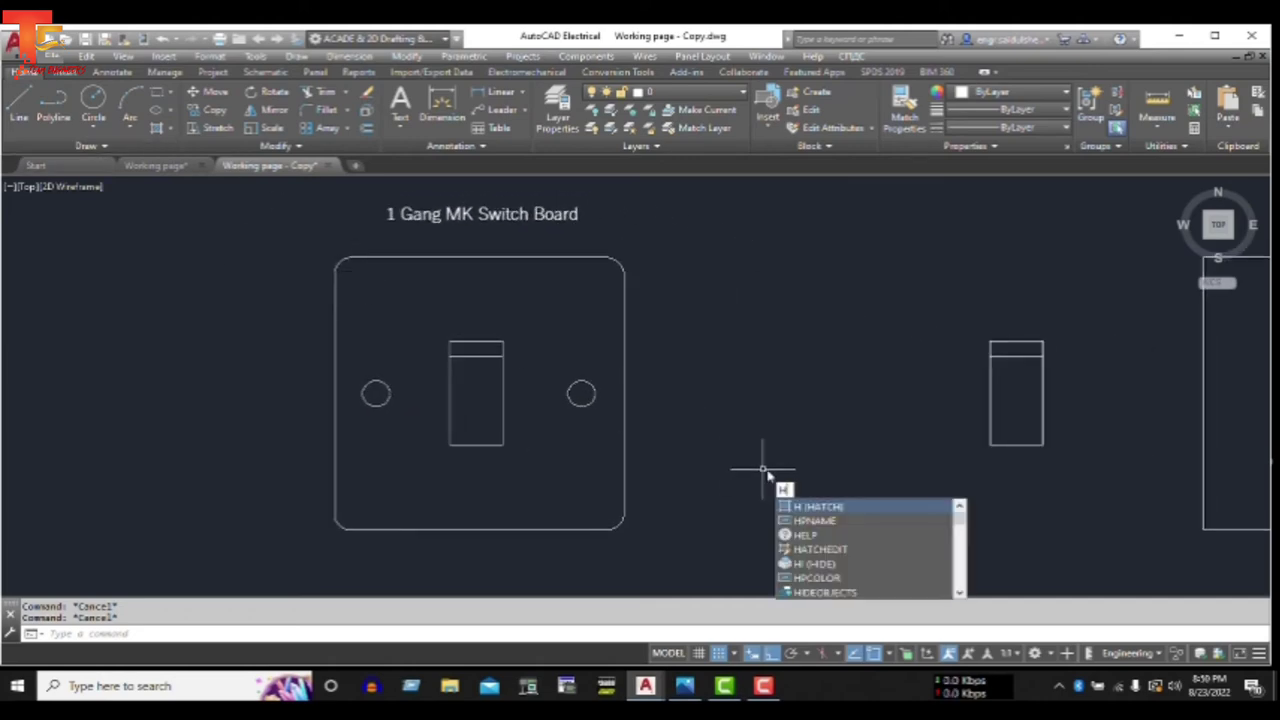
{"action": "key", "text": "Return"}
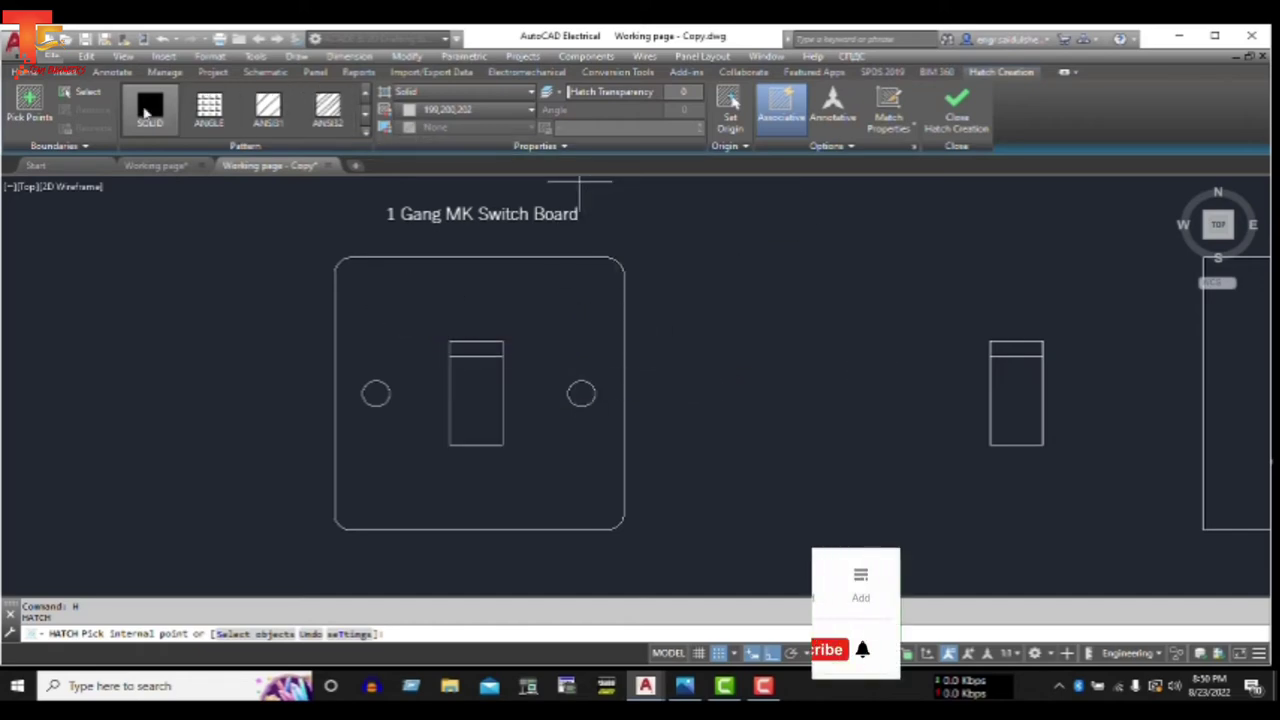
{"action": "left_click", "coordinate": [475, 112]}
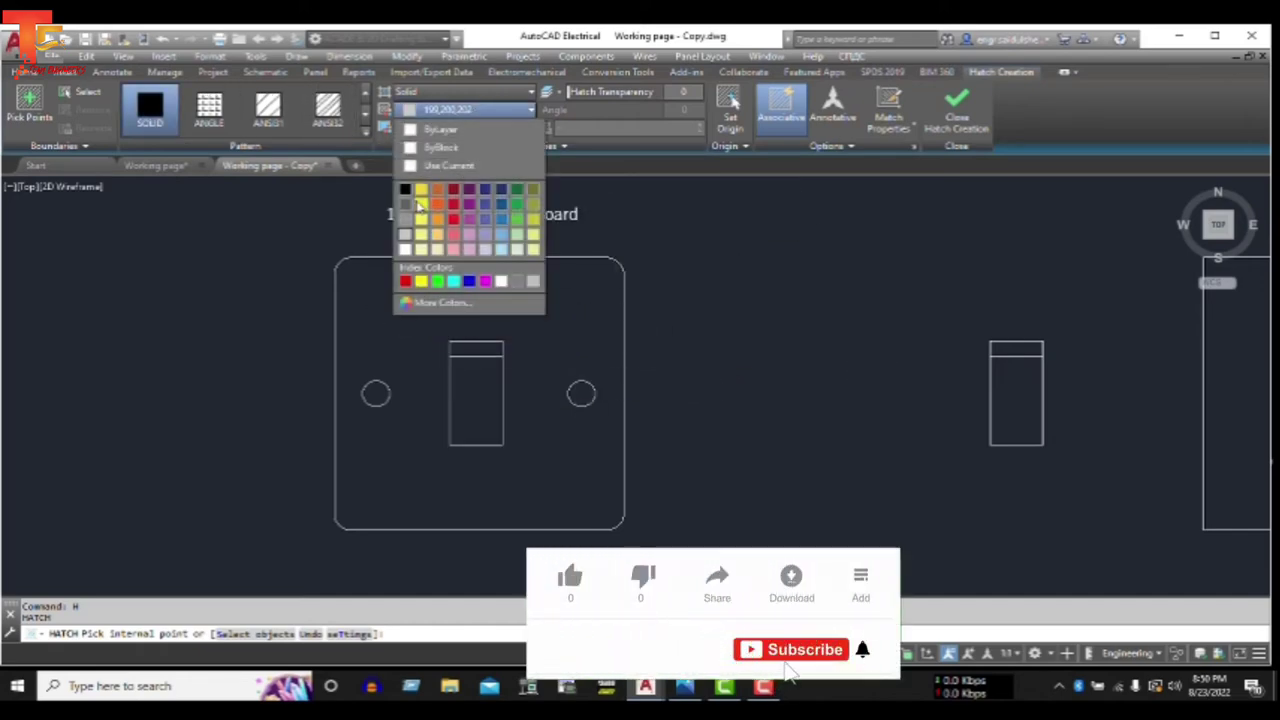
{"action": "left_click", "coordinate": [405, 205]}
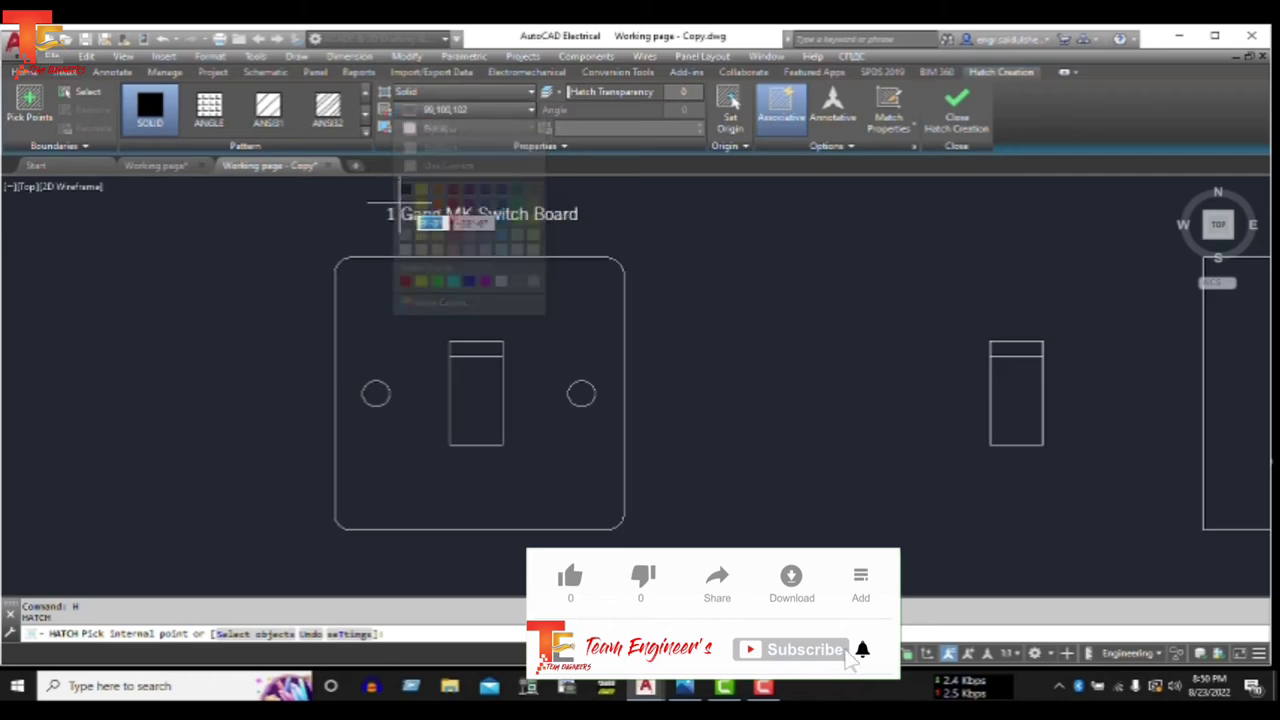
{"action": "left_click", "coordinate": [372, 288]}
{"action": "key", "text": "Escape"}
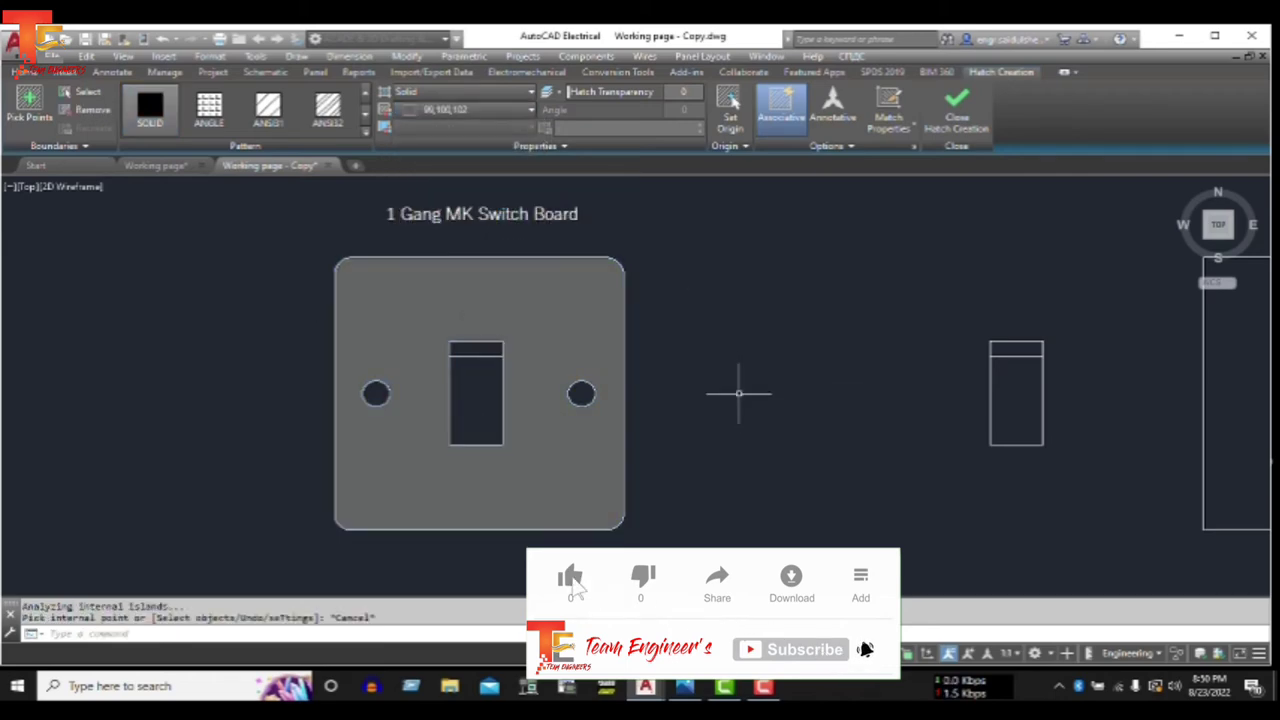
- Fill the rocker with a solid light grey hatch (199,200,202)
{"action": "scroll", "coordinate": [481, 405], "scroll_direction": "up", "scroll_amount": 2}
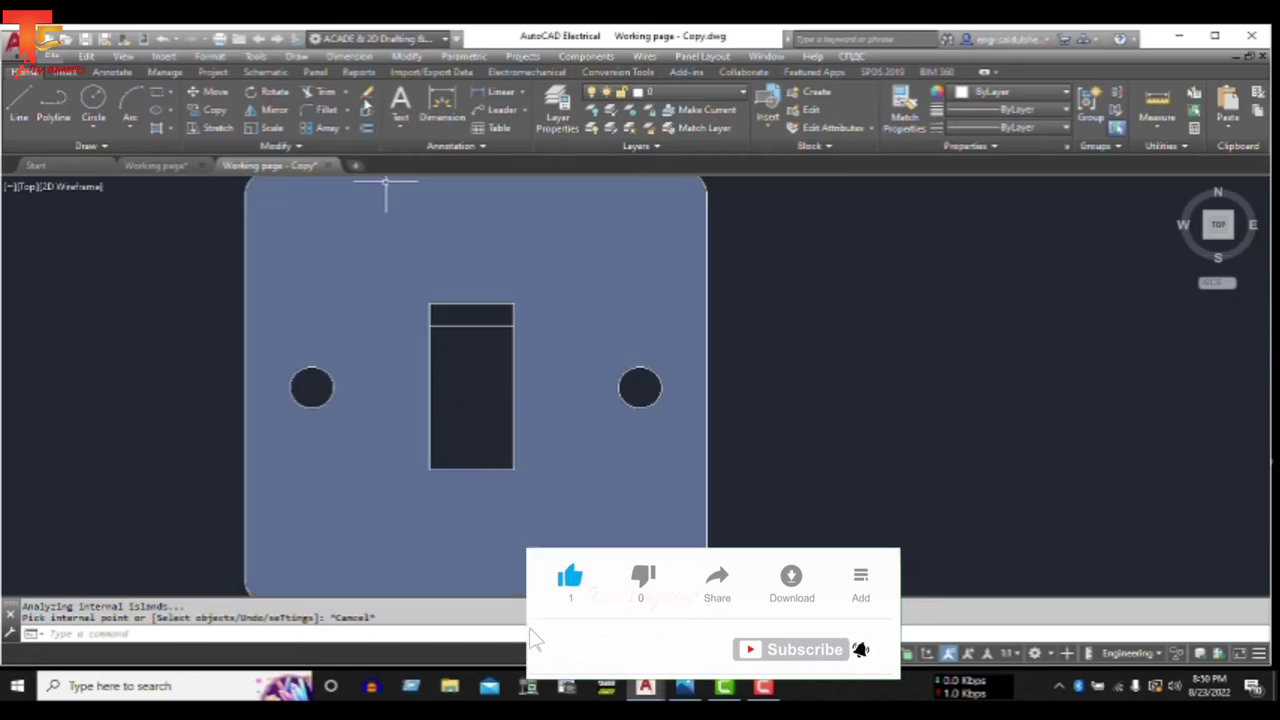
{"action": "key", "text": "Escape"}
{"action": "key", "text": "Return"}
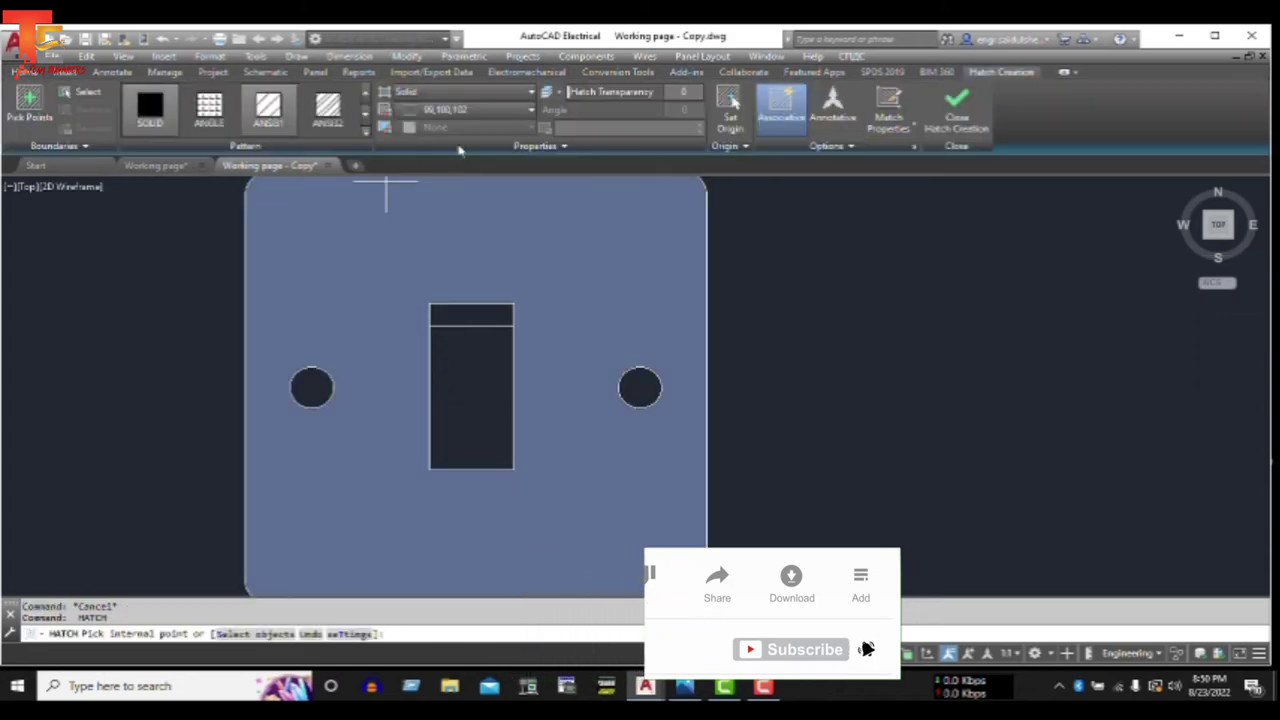
{"action": "left_click", "coordinate": [462, 110]}
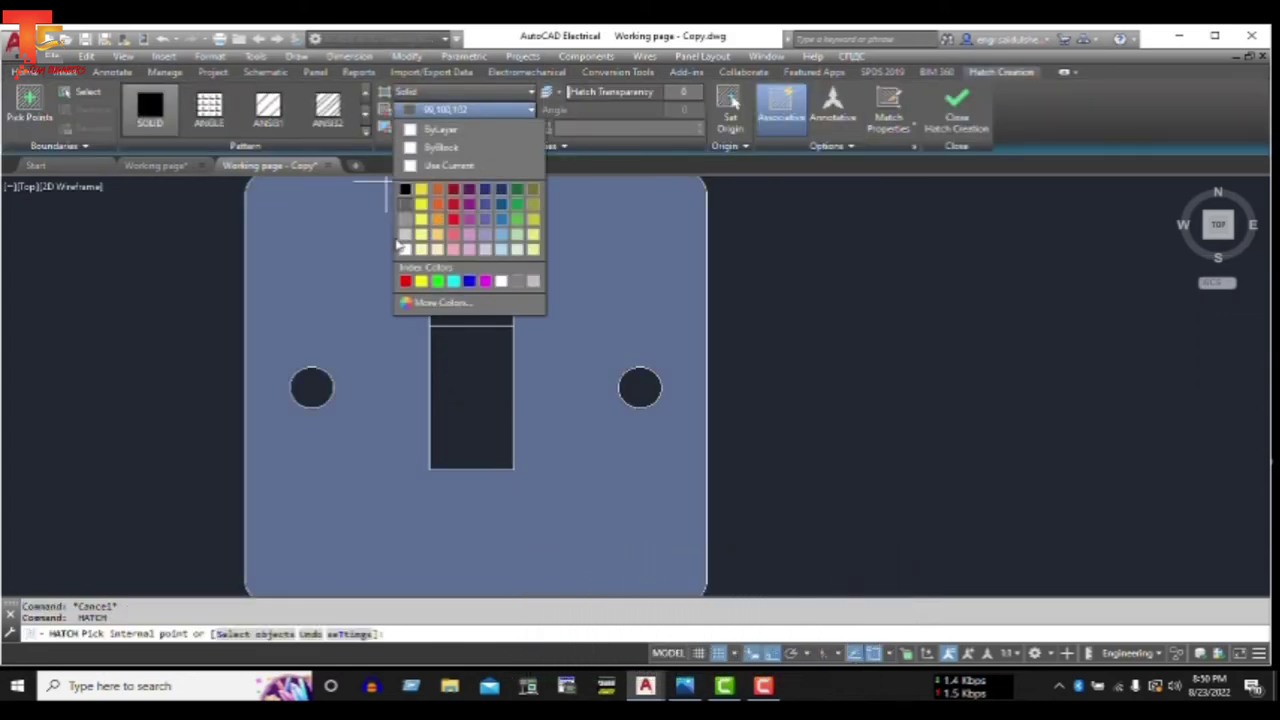
{"action": "left_click", "coordinate": [404, 242]}
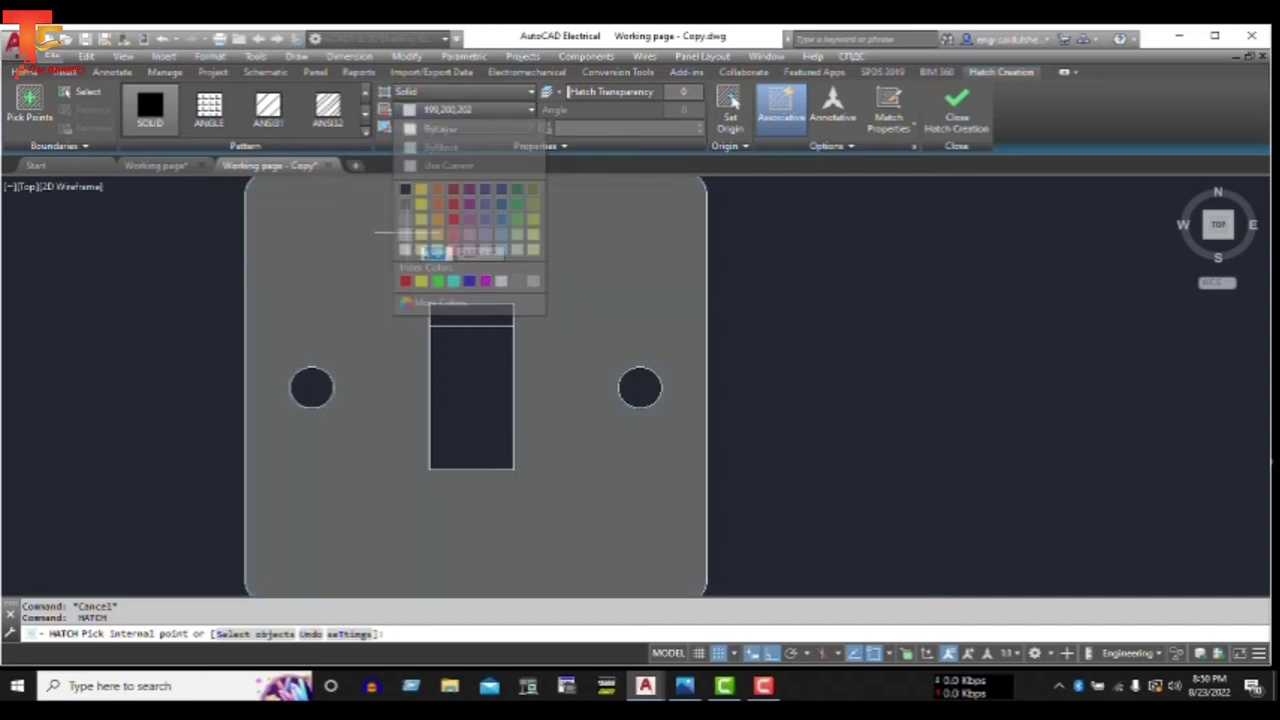
{"action": "left_click", "coordinate": [443, 378]}
{"action": "key", "text": "Escape"}
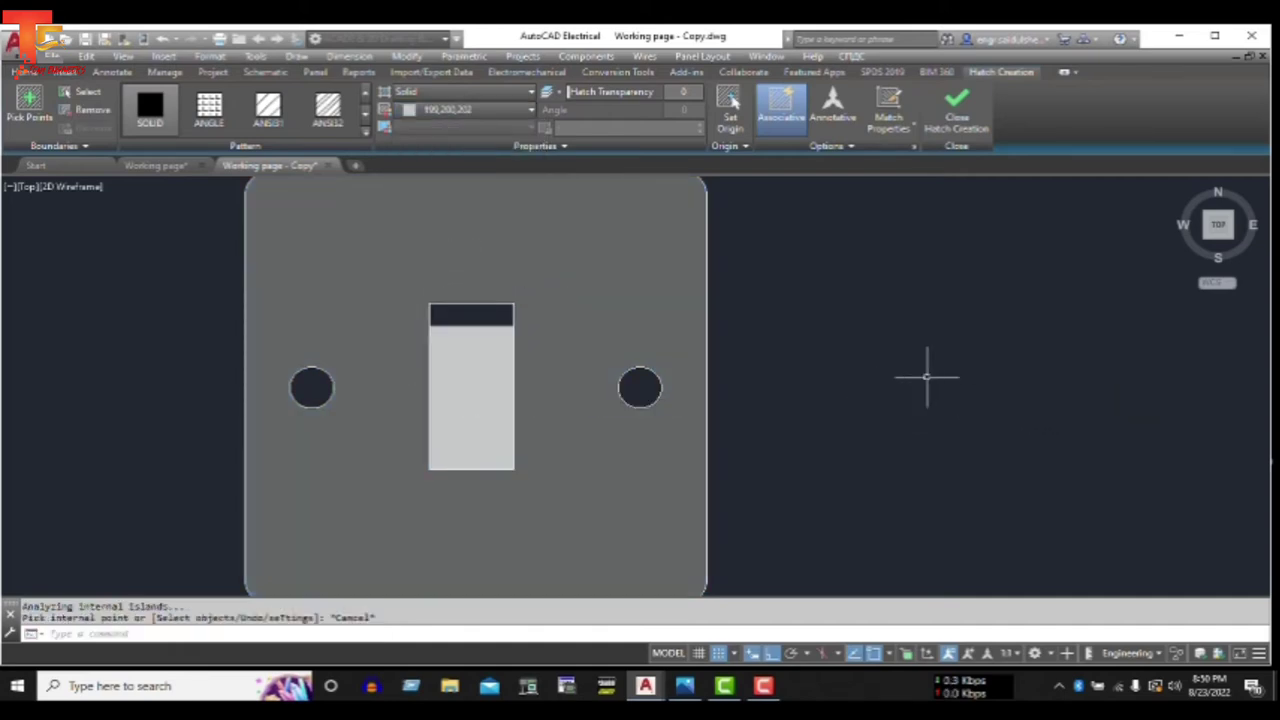
{"action": "scroll", "coordinate": [926, 378], "scroll_direction": "down", "scroll_amount": 2}
{"action": "scroll", "coordinate": [926, 378], "scroll_direction": "down", "scroll_amount": 2}
{"action": "middle_click_drag", "start_coordinate": [926, 376], "coordinate": [766, 374]}
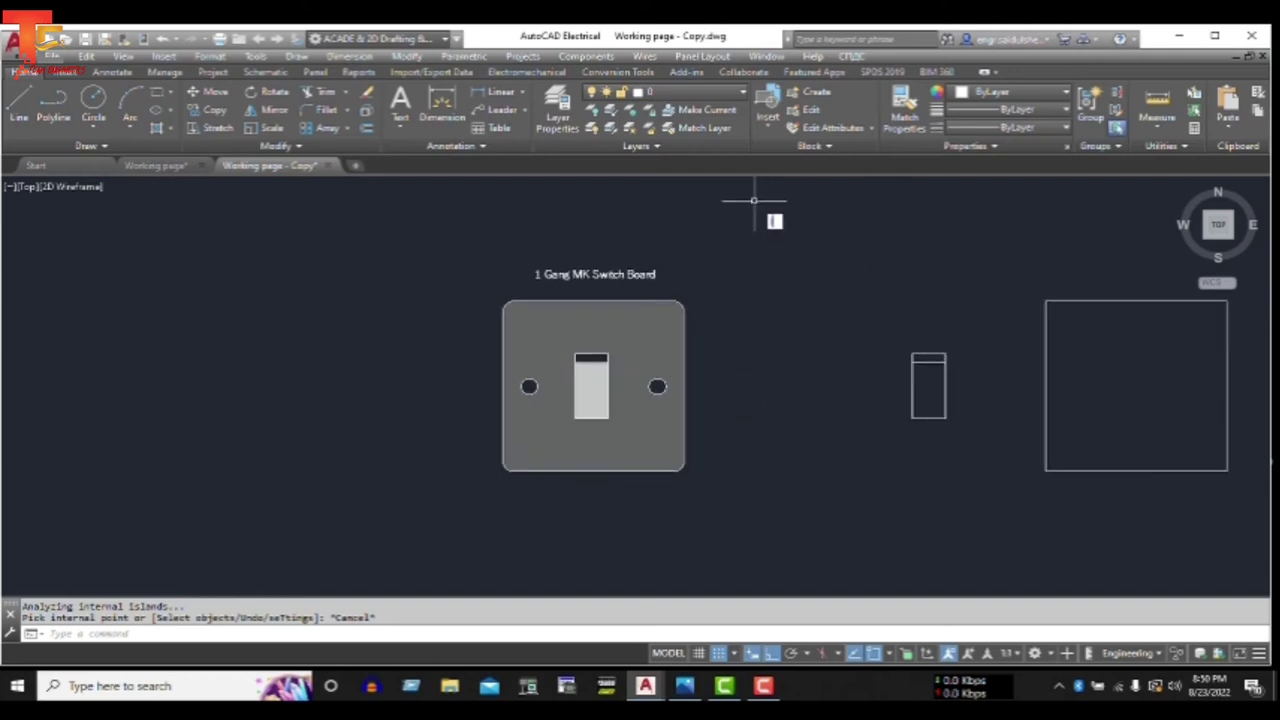
- Set the current drawing colour to Green
{"action": "type", "text": "l"}
{"action": "key", "text": "Return"}
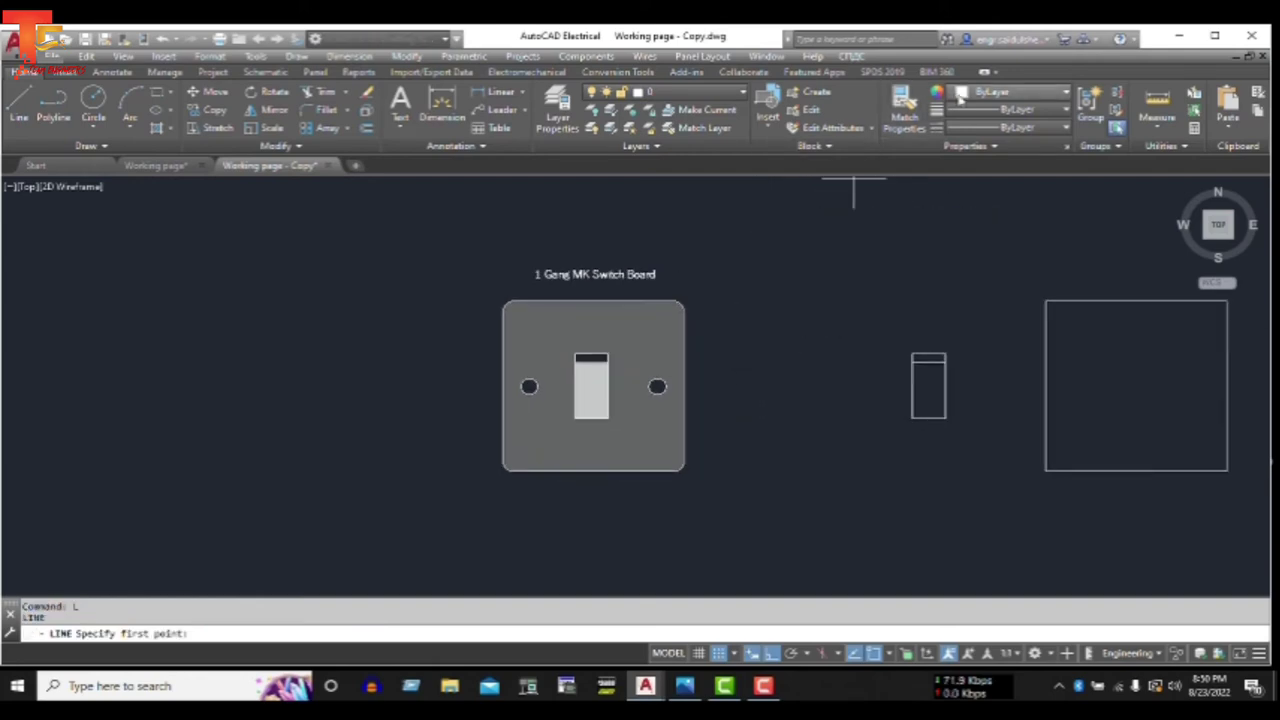
{"action": "left_click", "coordinate": [1005, 91]}
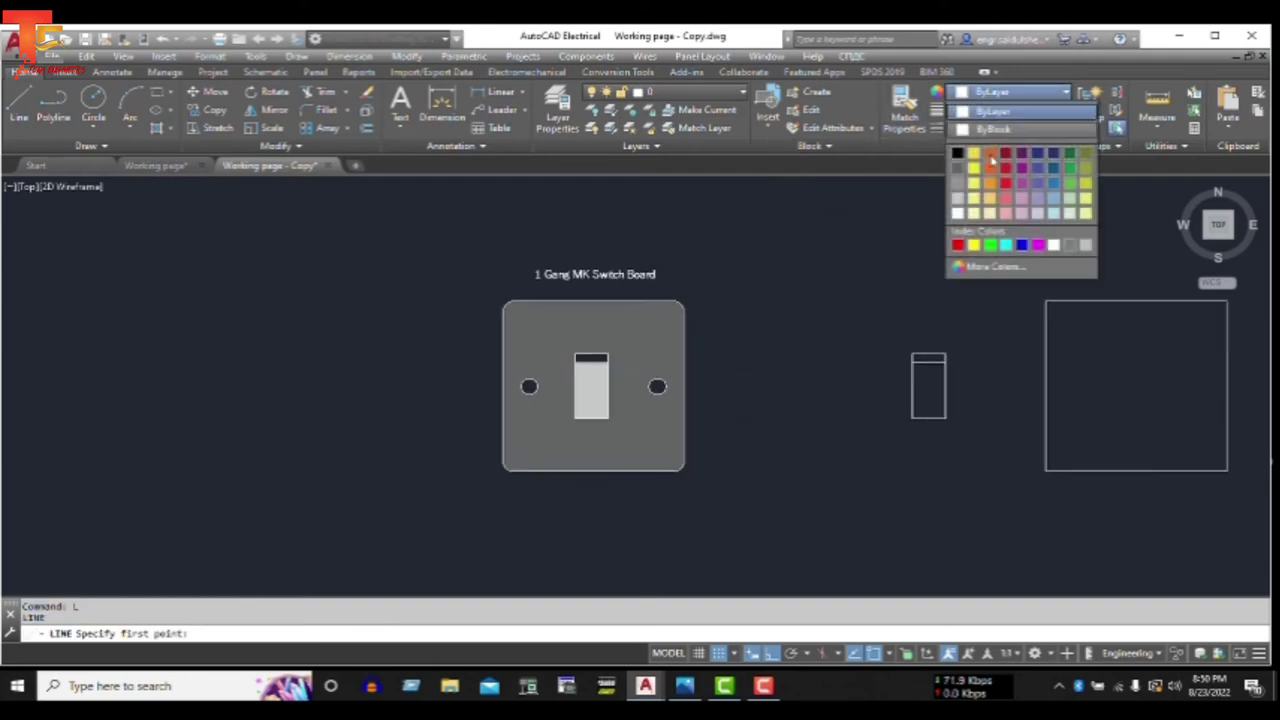
{"action": "left_click", "coordinate": [990, 245]}
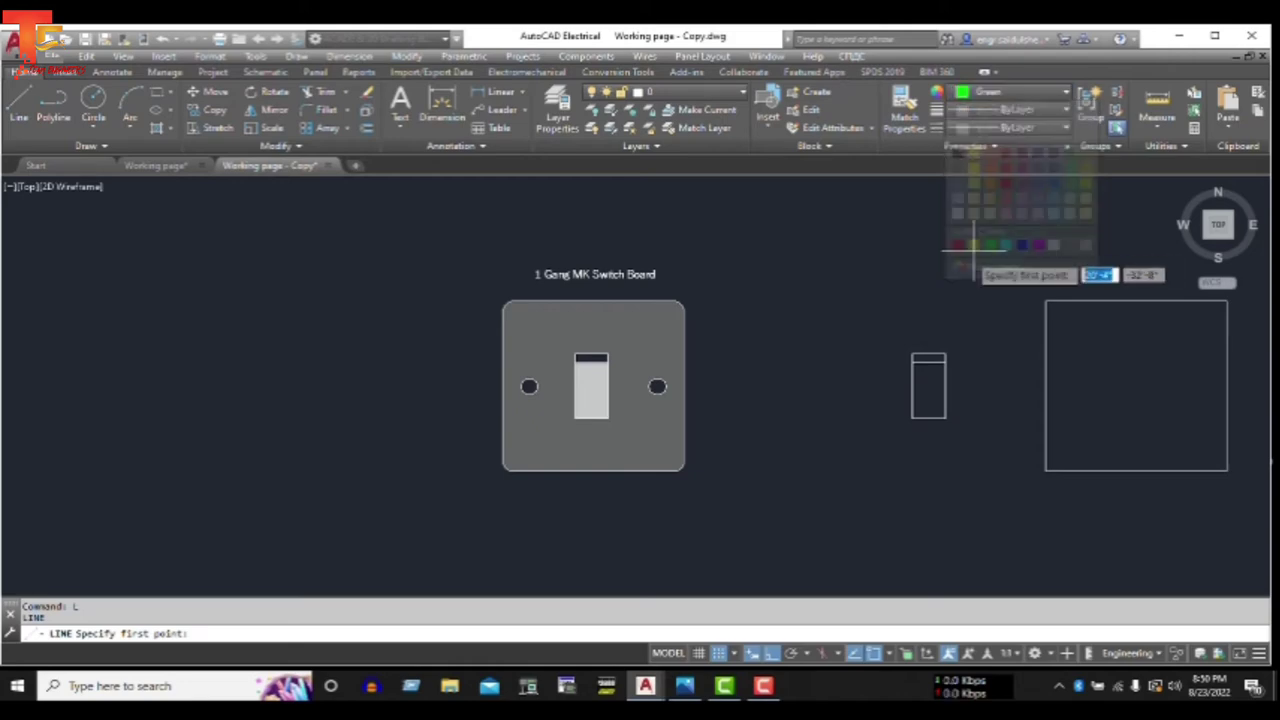
{"action": "left_click", "coordinate": [434, 226]}
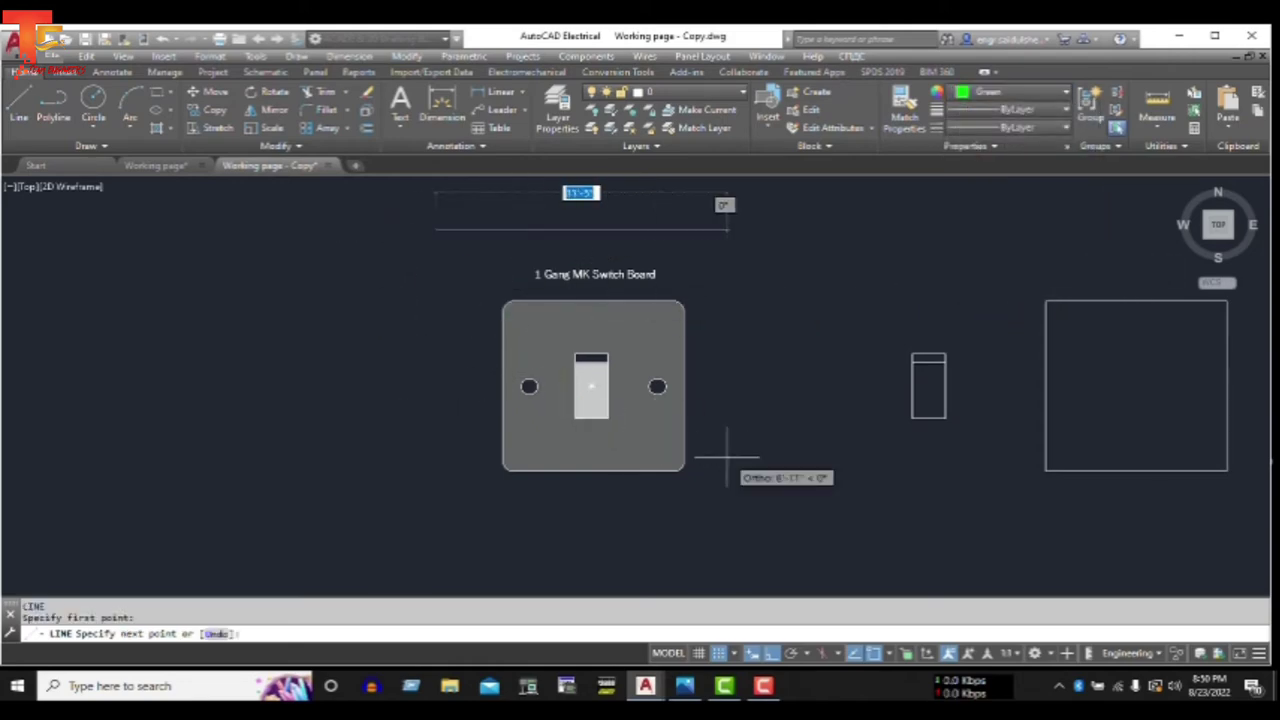
{"action": "key", "text": "Escape"}
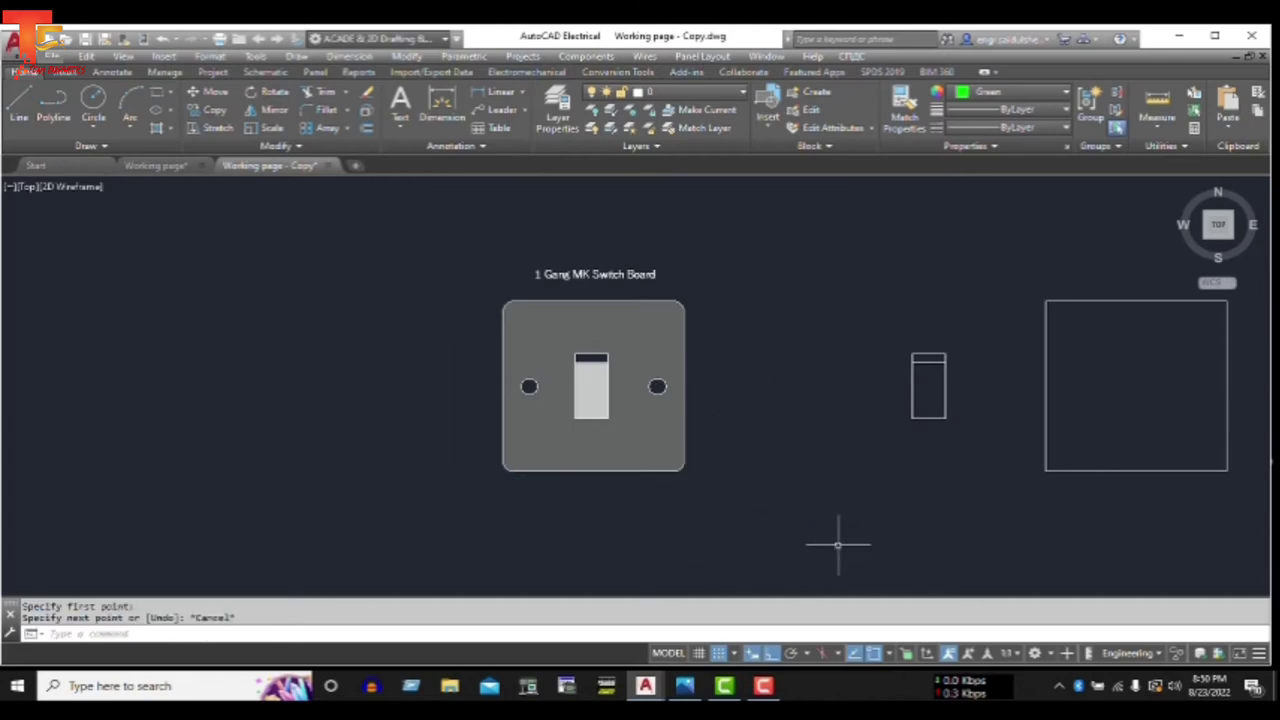
{"action": "key", "text": "Escape"}
{"action": "key", "text": "Escape"}
- Draw a rectangle enclosing the 1 Gang switch plate and its title
{"action": "type", "text": "rec"}
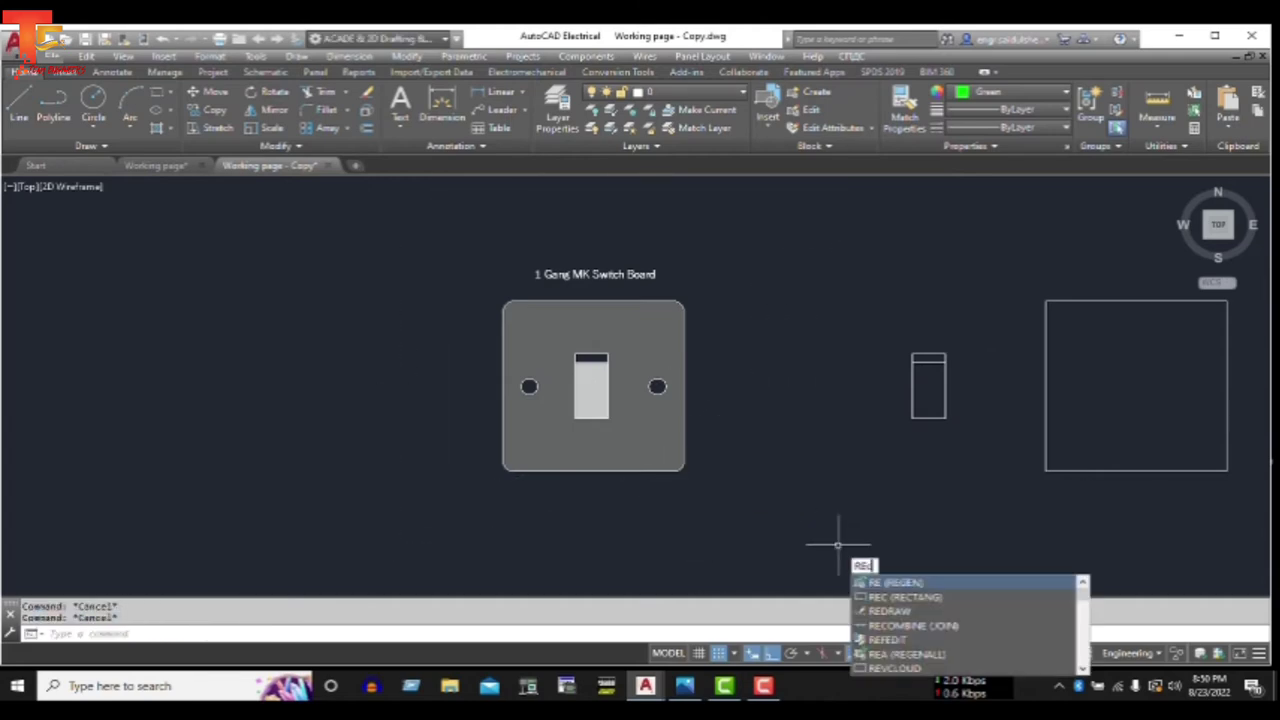
{"action": "key", "text": "Return"}
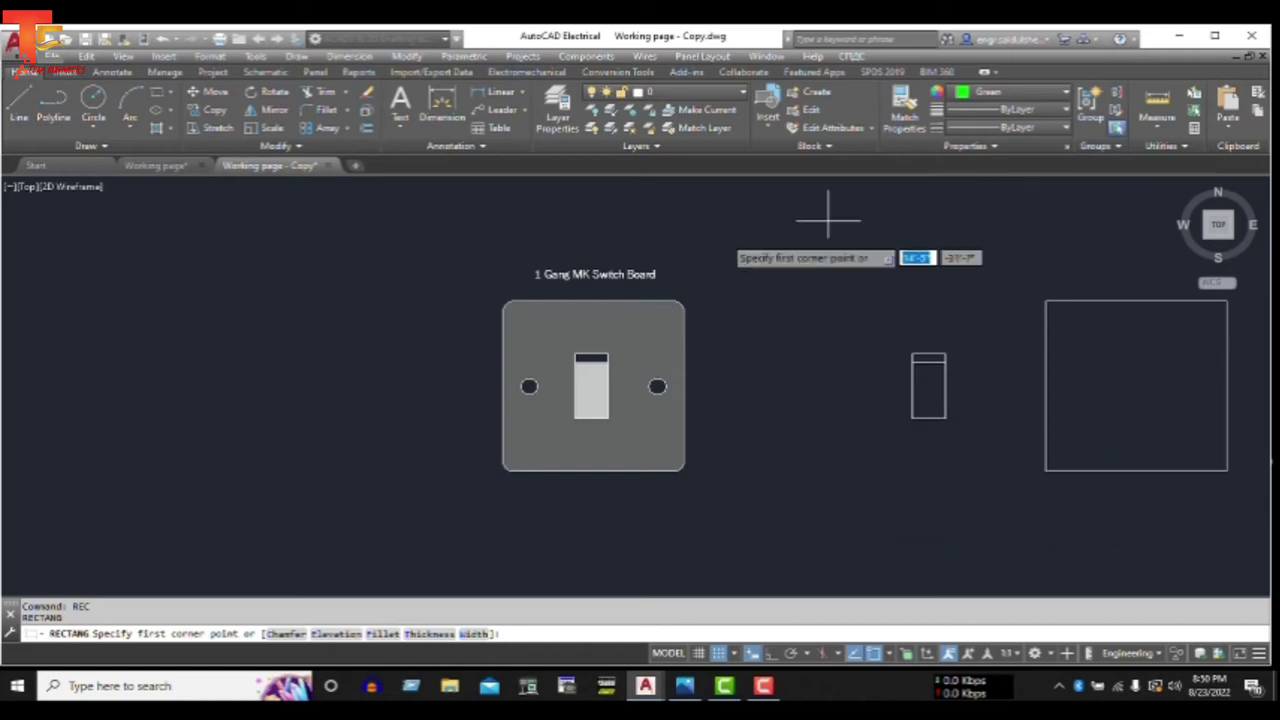
{"action": "left_click", "coordinate": [465, 232]}
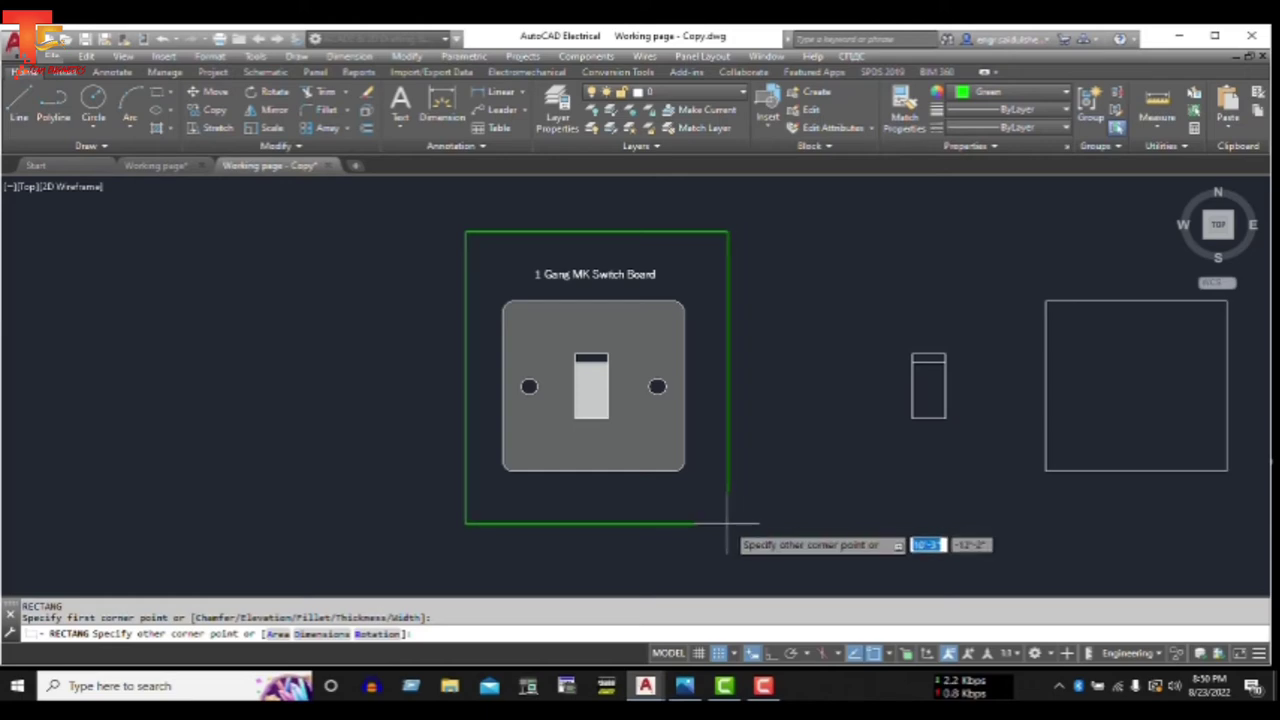
{"action": "key", "text": "Escape"}
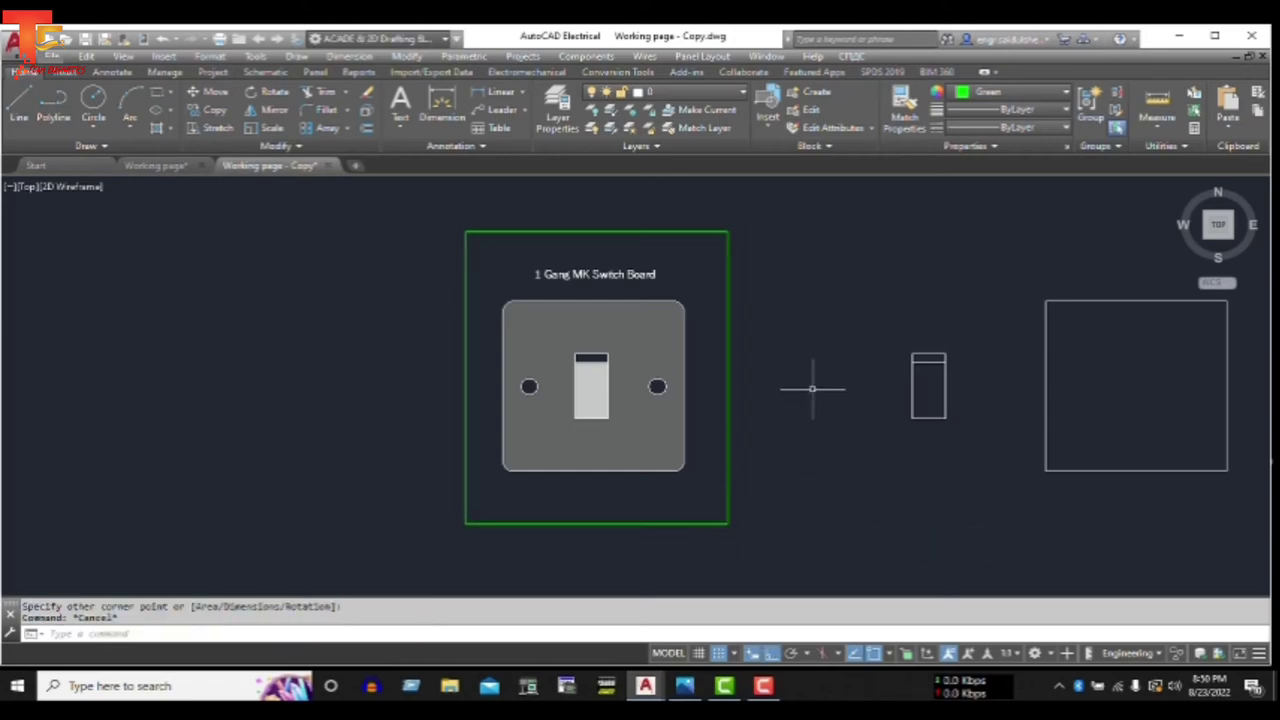
{"action": "scroll", "coordinate": [618, 364], "scroll_direction": "up", "scroll_amount": 2}
{"action": "scroll", "coordinate": [634, 358], "scroll_direction": "down", "scroll_amount": 2}
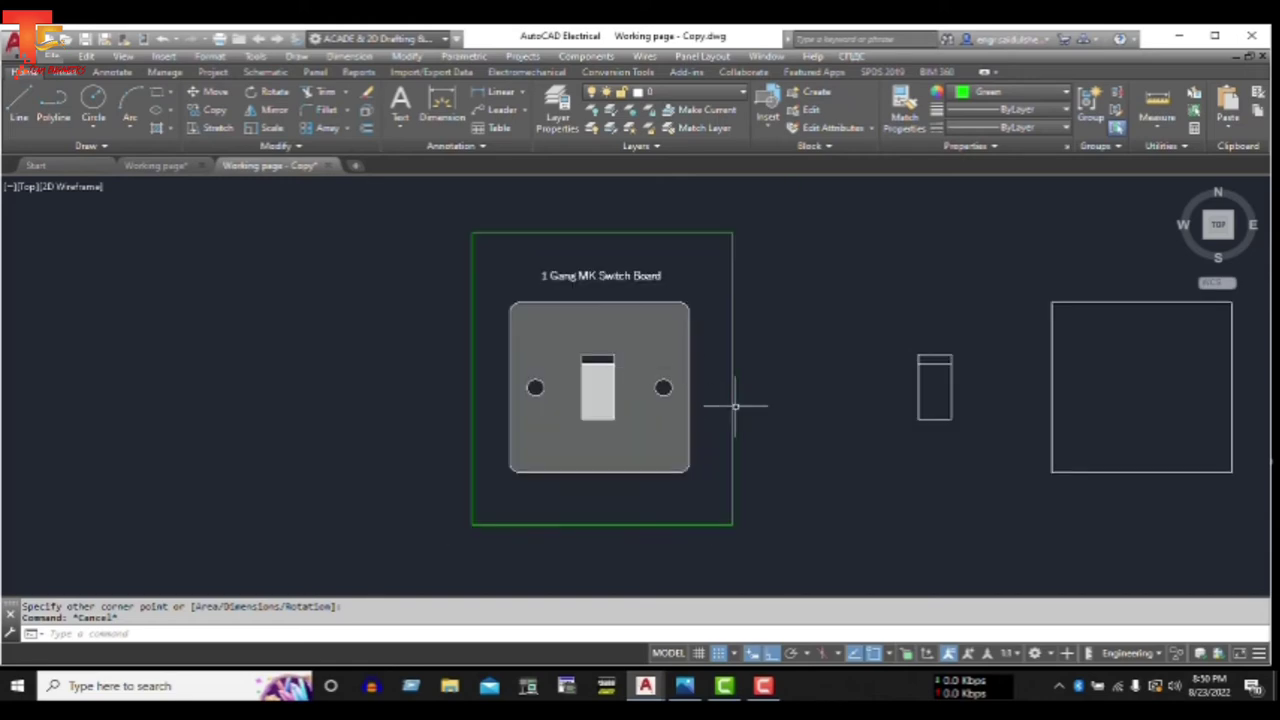
- Draw a 12.35-long horizontal green line inward from the large square's left edge
{"action": "mouse_move", "coordinate": [790, 434]}
{"action": "middle_mouse_down"}
{"action": "mouse_move", "coordinate": [451, 389]}
{"action": "mouse_move", "coordinate": [450, 376]}
{"action": "middle_mouse_up"}
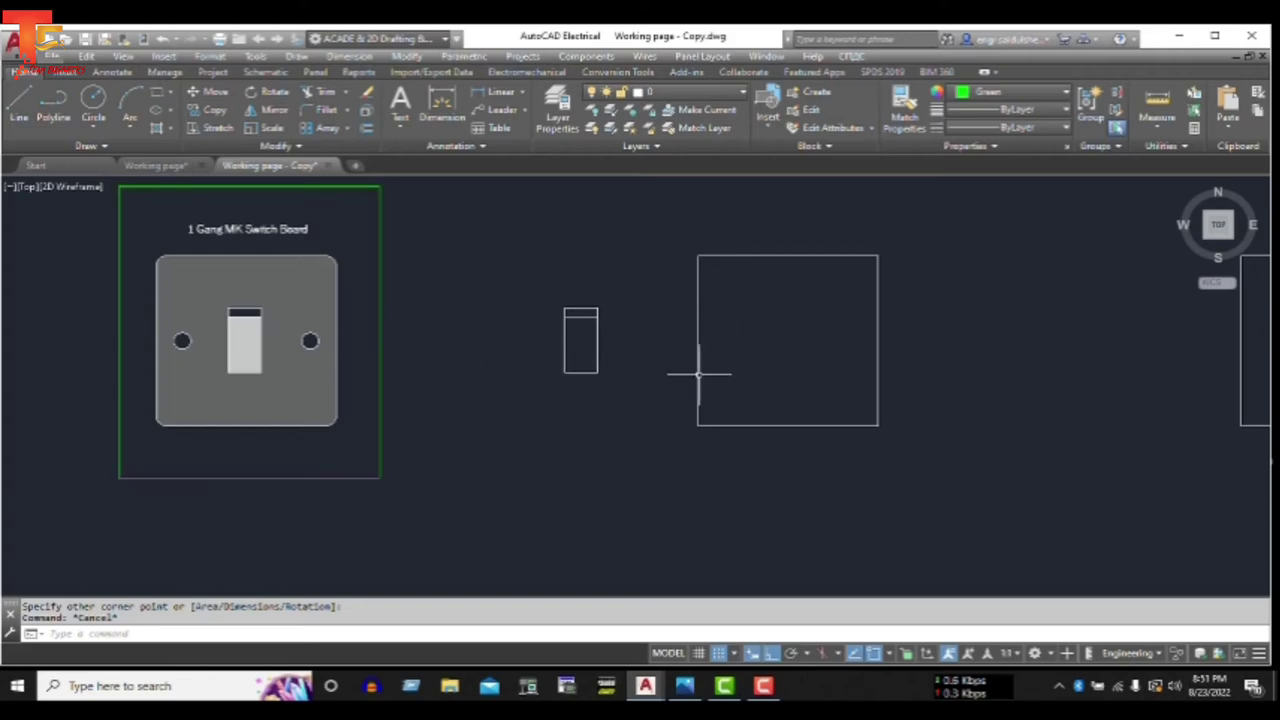
{"action": "mouse_move", "coordinate": [771, 334]}
{"action": "middle_mouse_down"}
{"action": "mouse_move", "coordinate": [686, 363]}
{"action": "mouse_move", "coordinate": [465, 365]}
{"action": "mouse_move", "coordinate": [561, 370]}
{"action": "middle_mouse_up"}
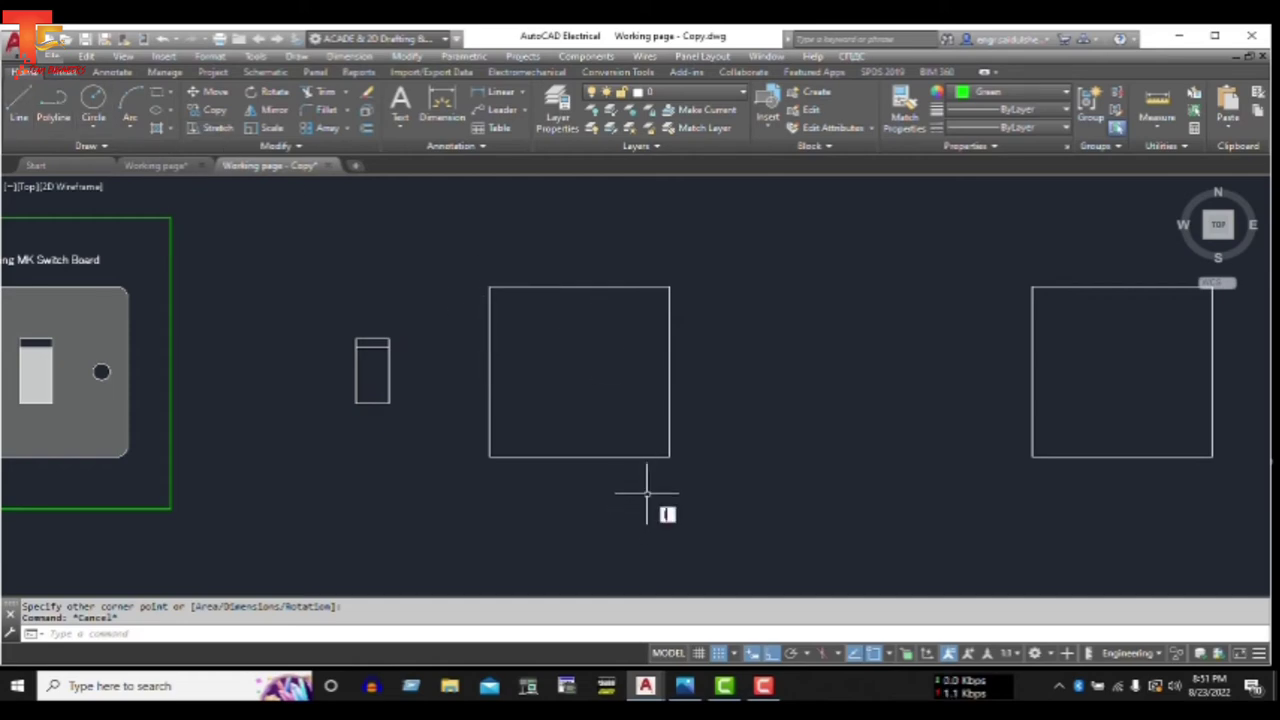
{"action": "type", "text": "l"}
{"action": "key", "text": "Return"}
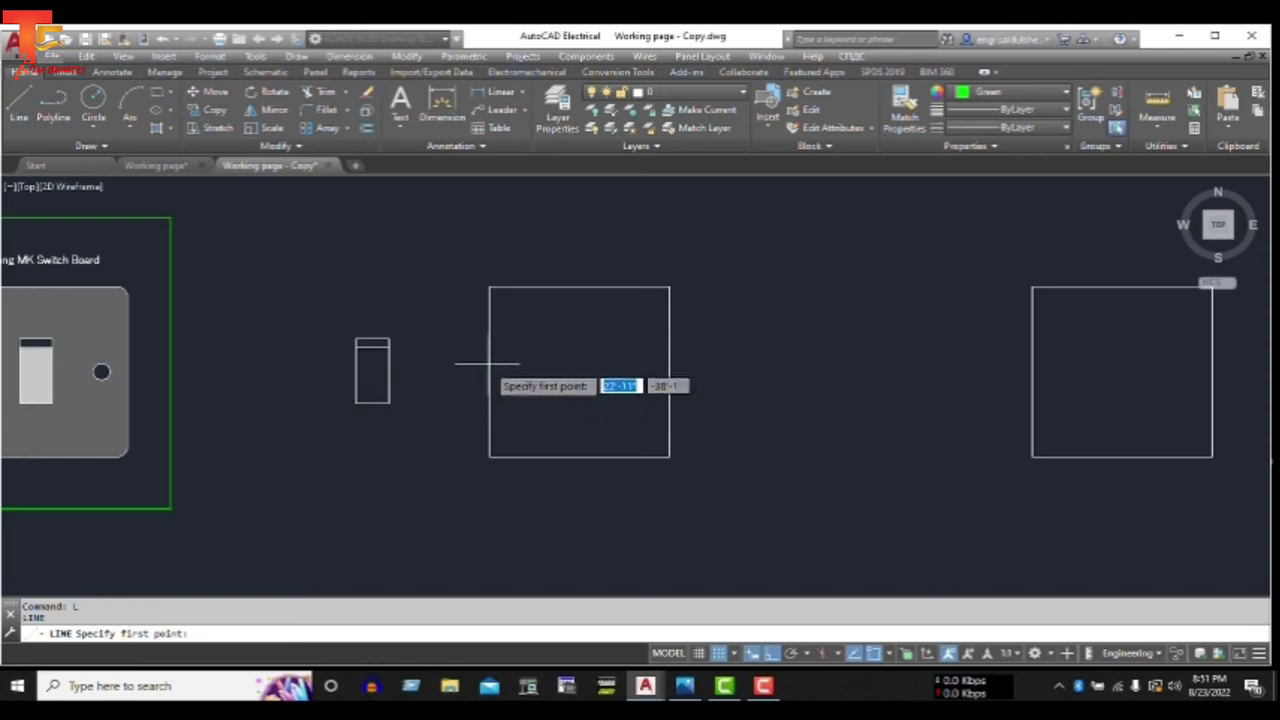
{"action": "left_click", "coordinate": [490, 370]}
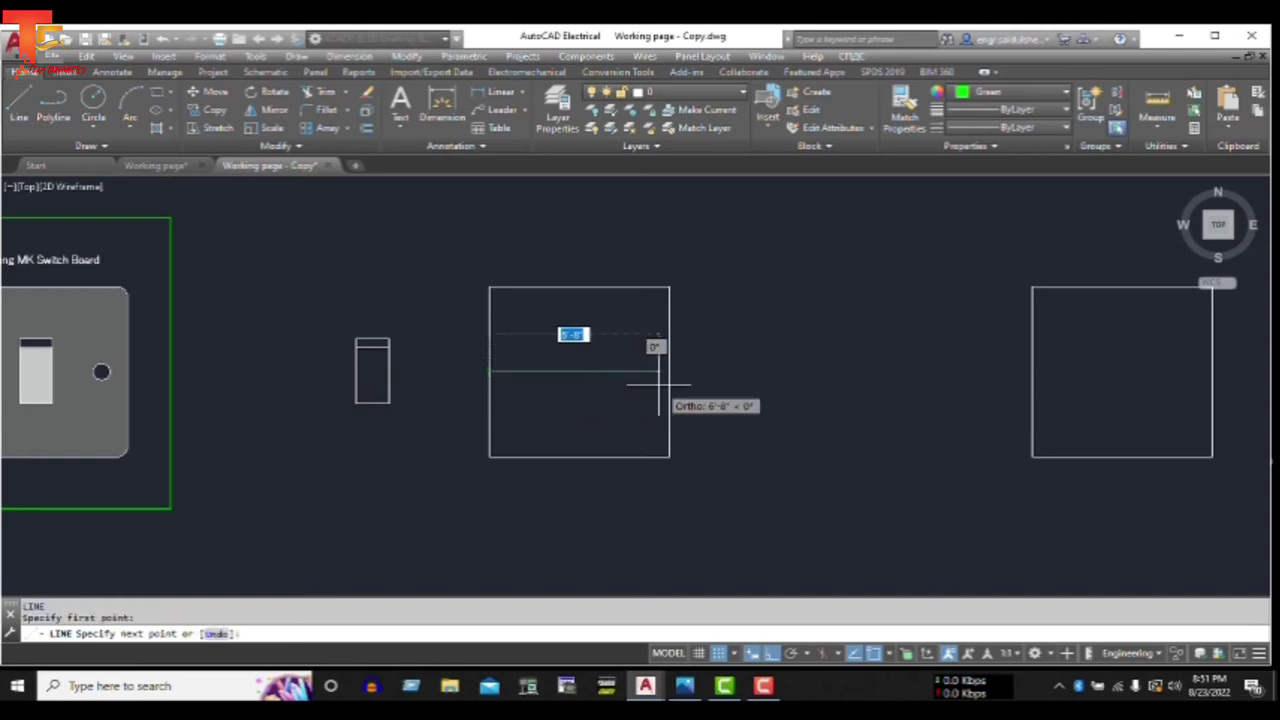
{"action": "type", "text": "12.35"}
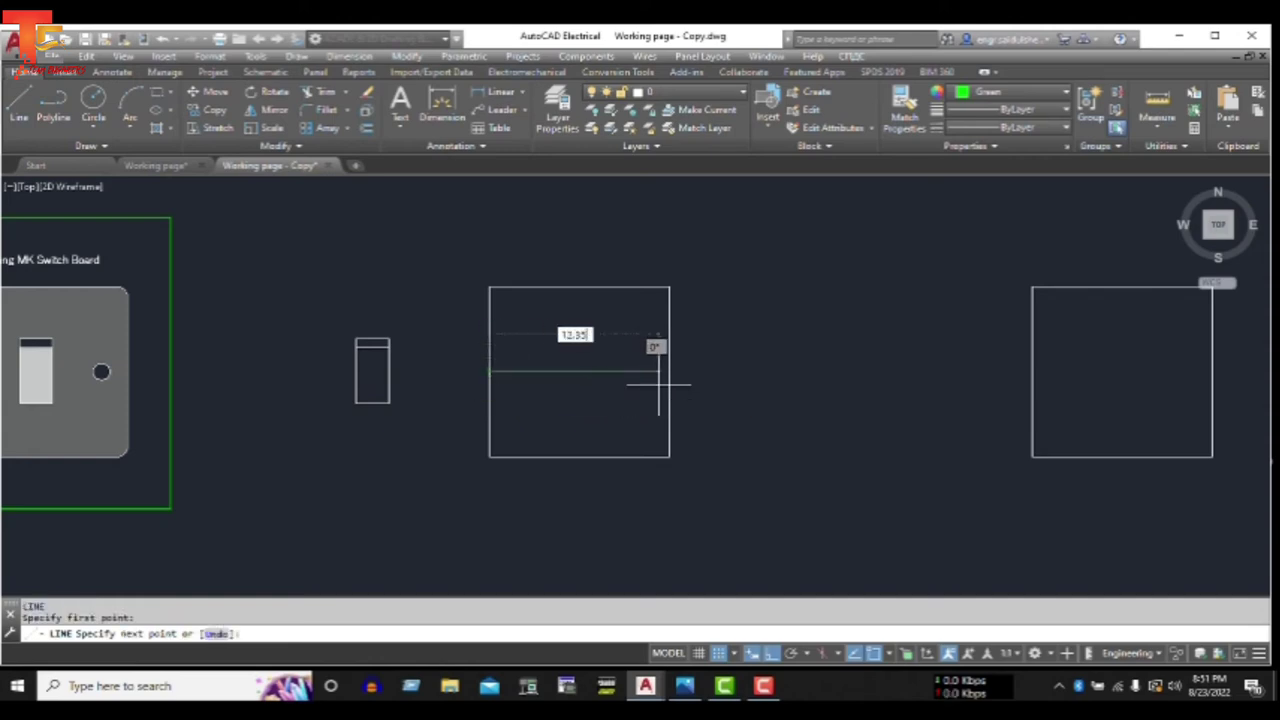
{"action": "key", "text": "Return"}
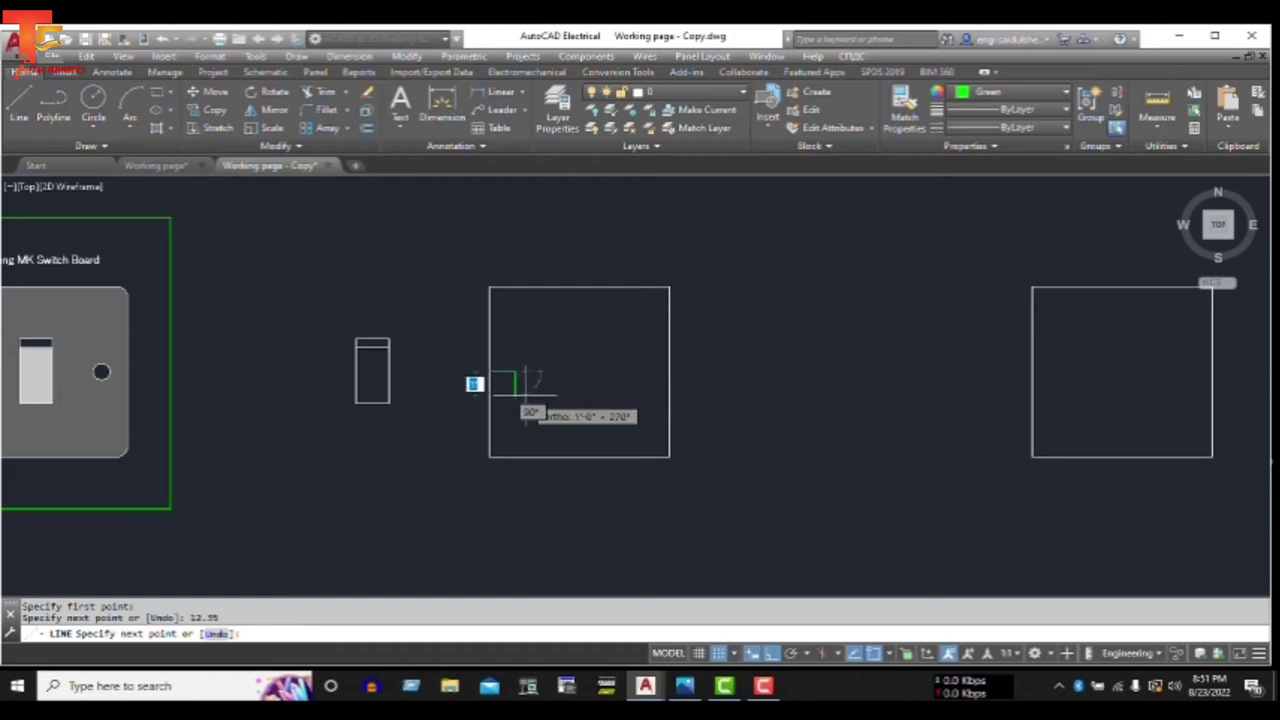
{"action": "key", "text": "Escape"}
{"action": "scroll", "coordinate": [505, 375], "scroll_direction": "up", "scroll_amount": 3}
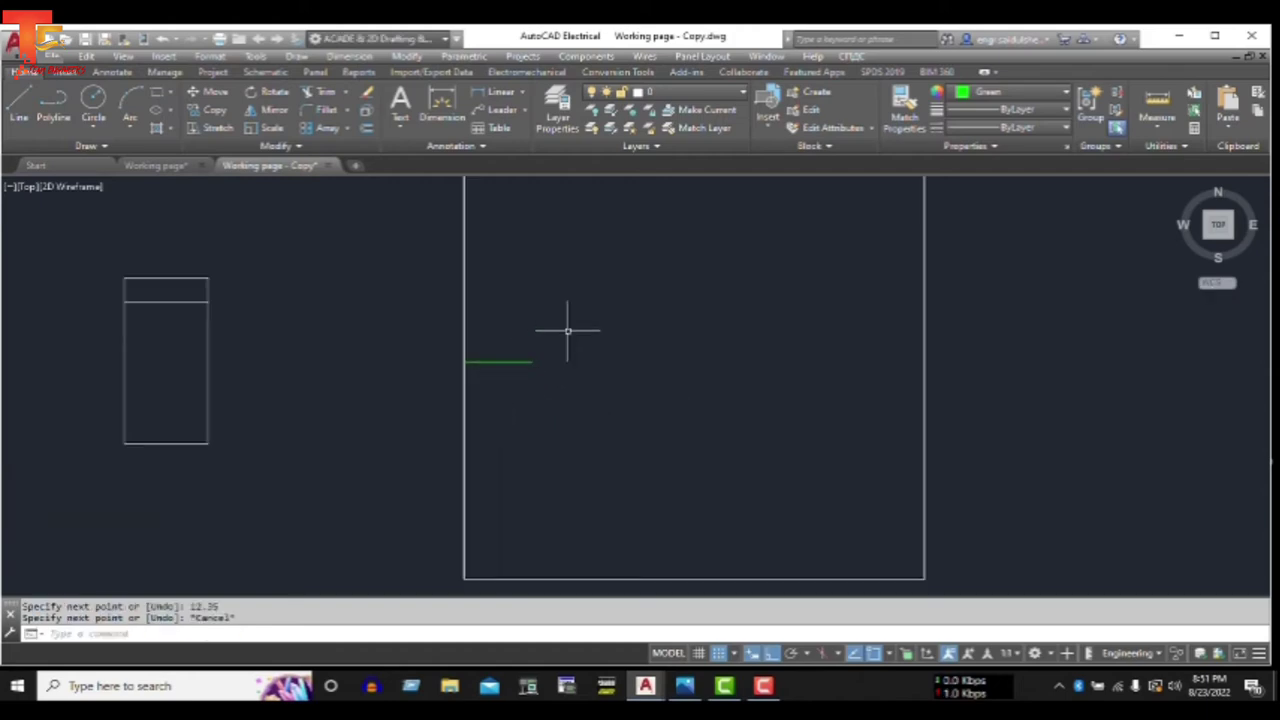
- Copy the green line onto the rectangle's right edge, level with the original
{"action": "type", "text": "l"}
{"action": "key", "text": "Return"}
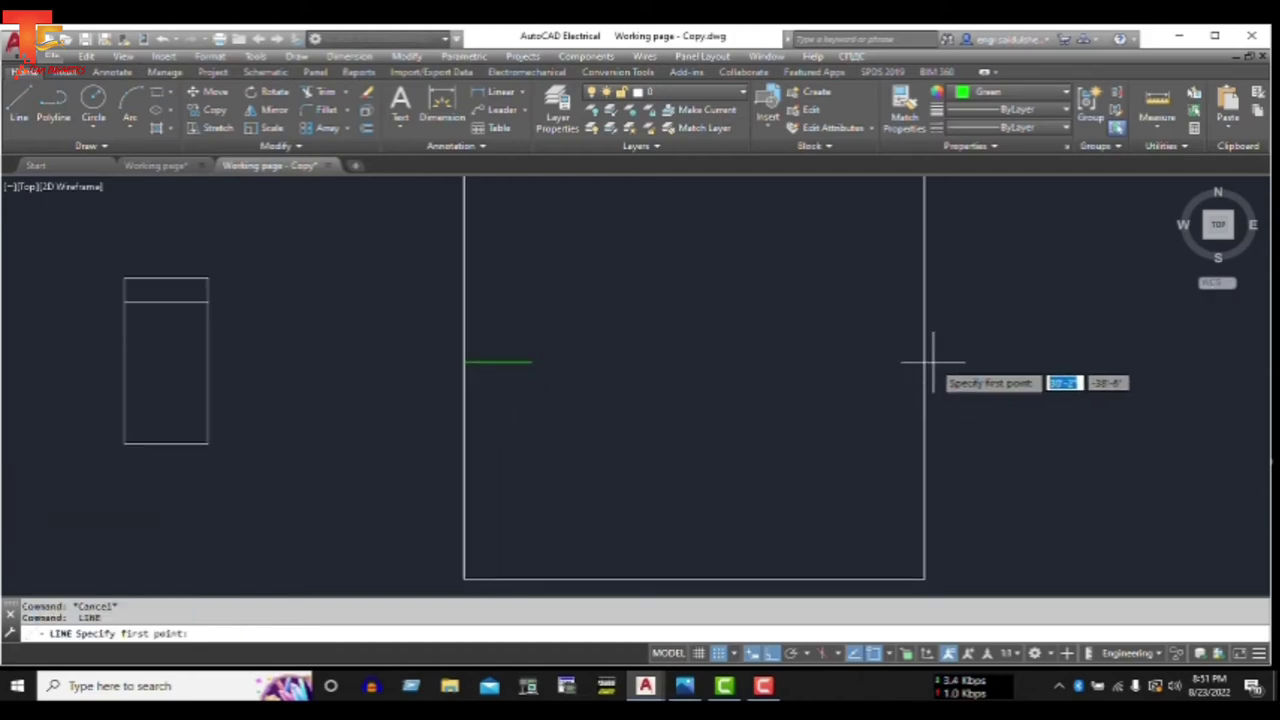
{"action": "left_click", "coordinate": [528, 360]}
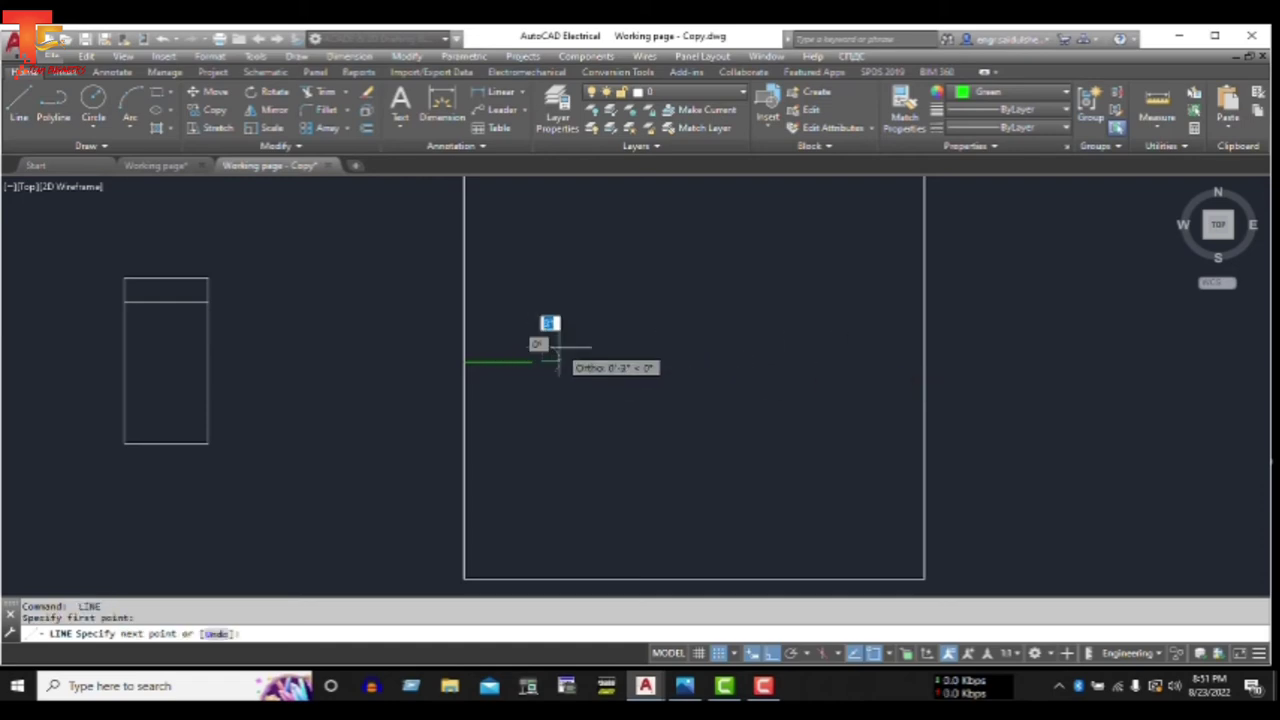
{"action": "key", "text": "Escape"}
{"action": "left_click", "coordinate": [560, 334]}
{"action": "left_click", "coordinate": [519, 403]}
{"action": "type", "text": "c"}
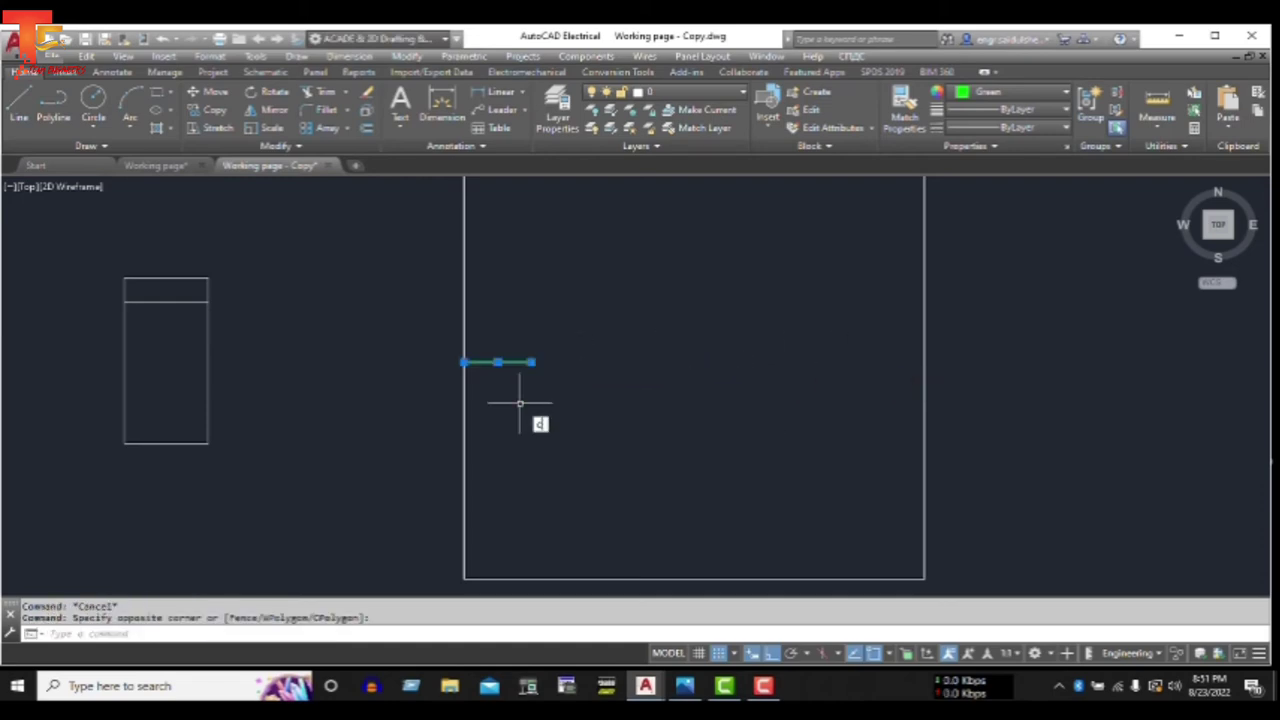
{"action": "type", "text": "o"}
{"action": "key", "text": "Return"}
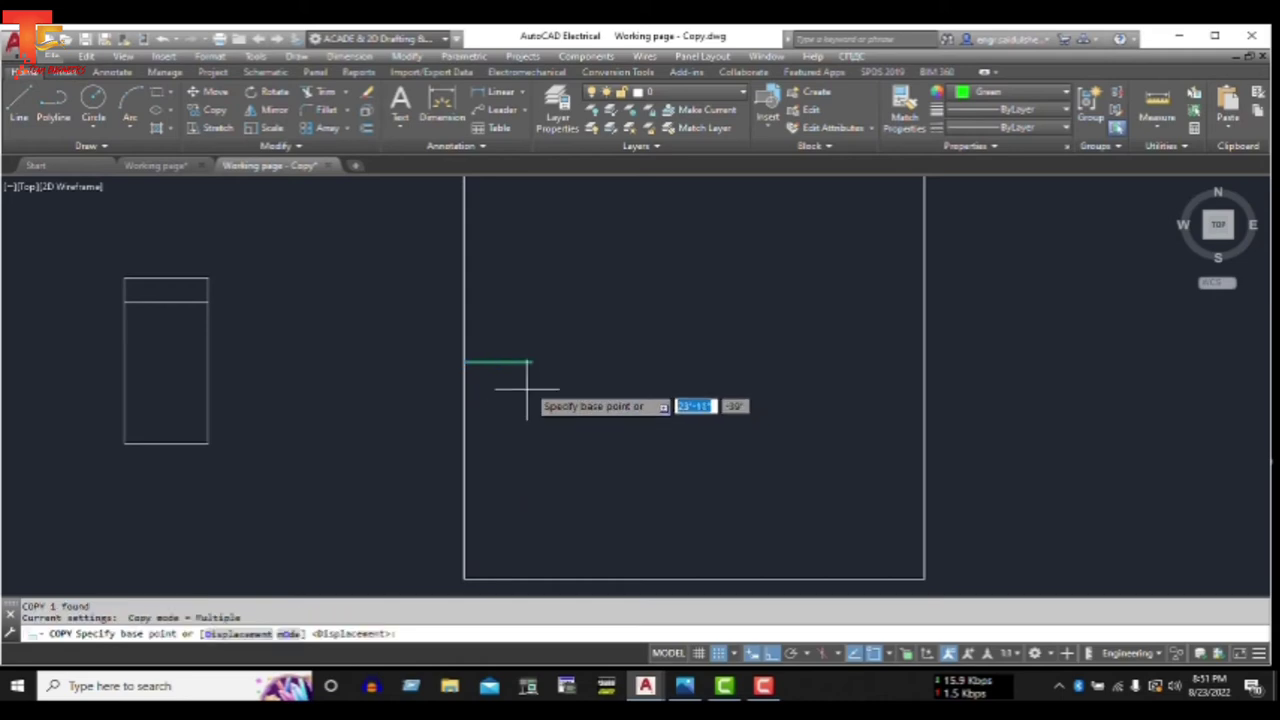
{"action": "left_click", "coordinate": [533, 362]}
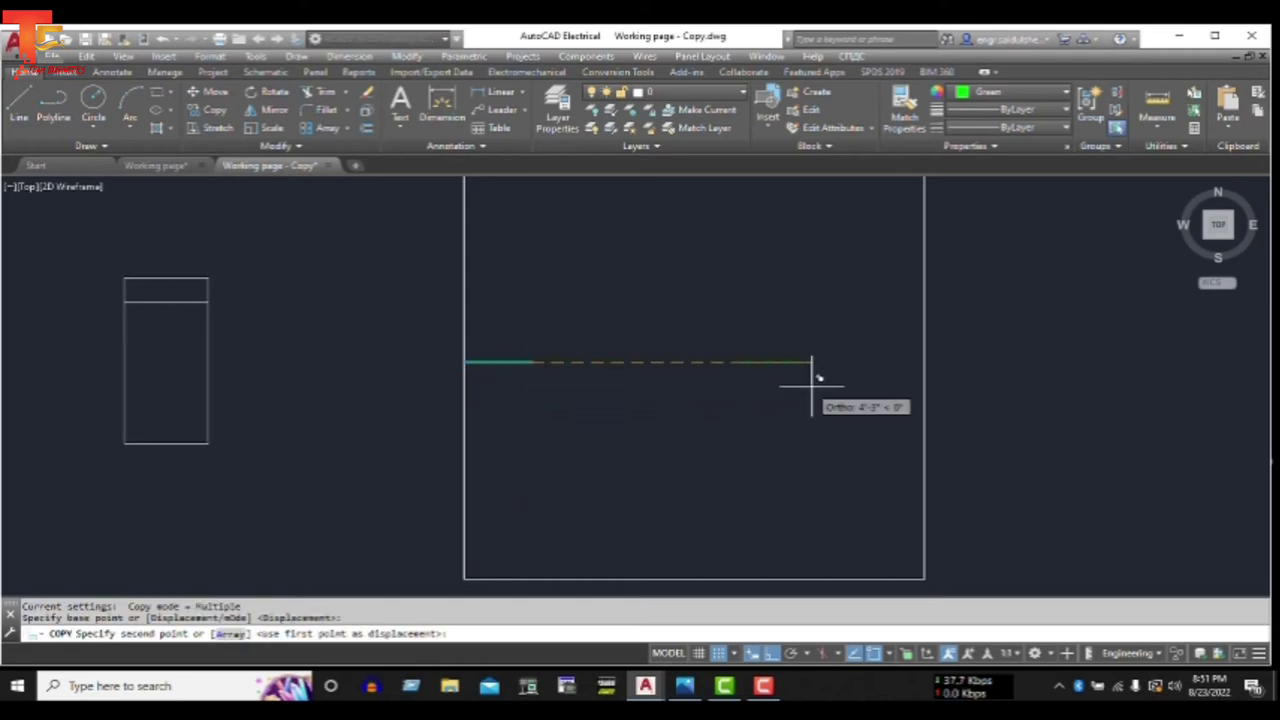
{"action": "left_click", "coordinate": [921, 361]}
{"action": "key", "text": "Escape"}
{"action": "key", "text": "Escape"}
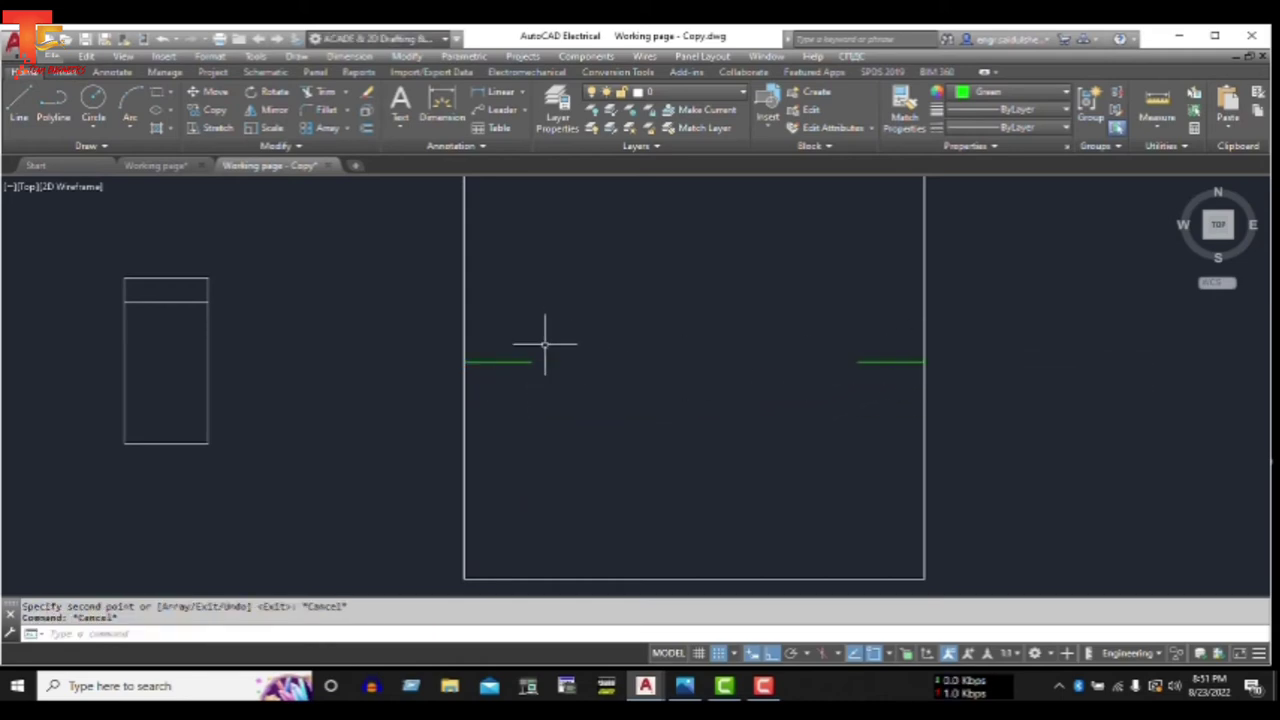
{"action": "key", "text": "Escape"}
{"action": "left_click", "coordinate": [1000, 92]}
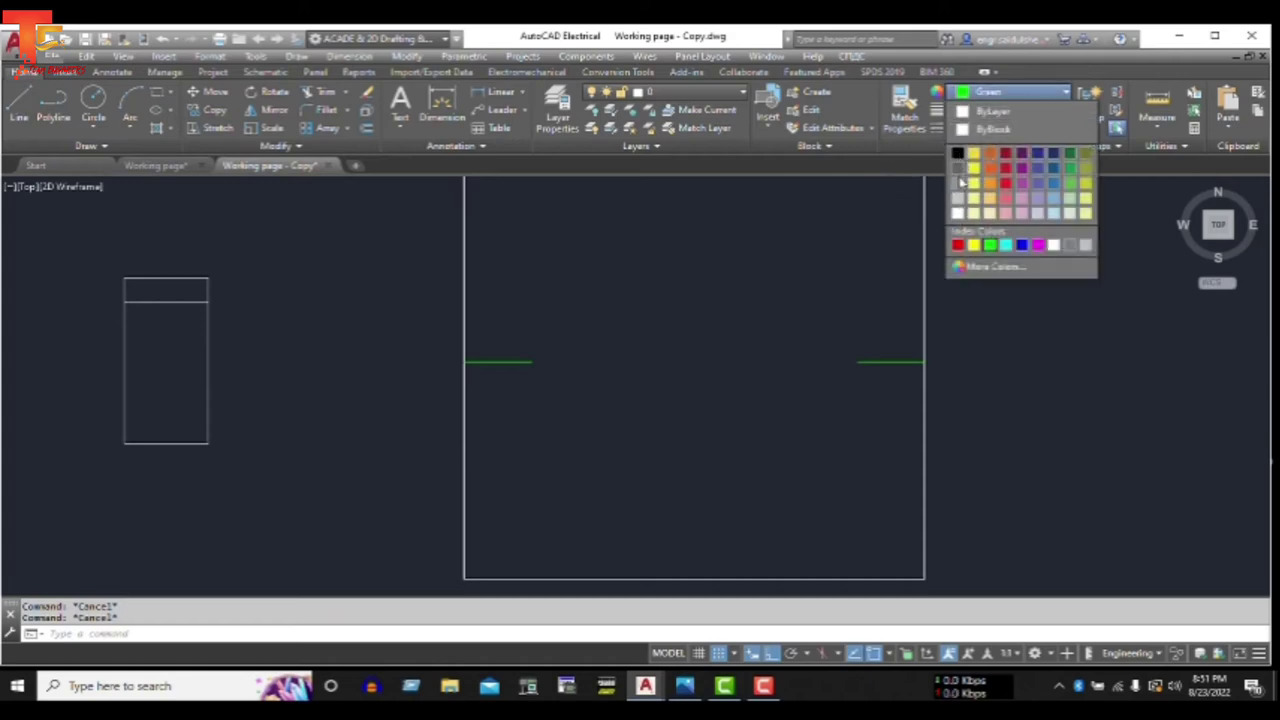
- Reset the current drawing colour to ByLayer
{"action": "left_click", "coordinate": [958, 155]}
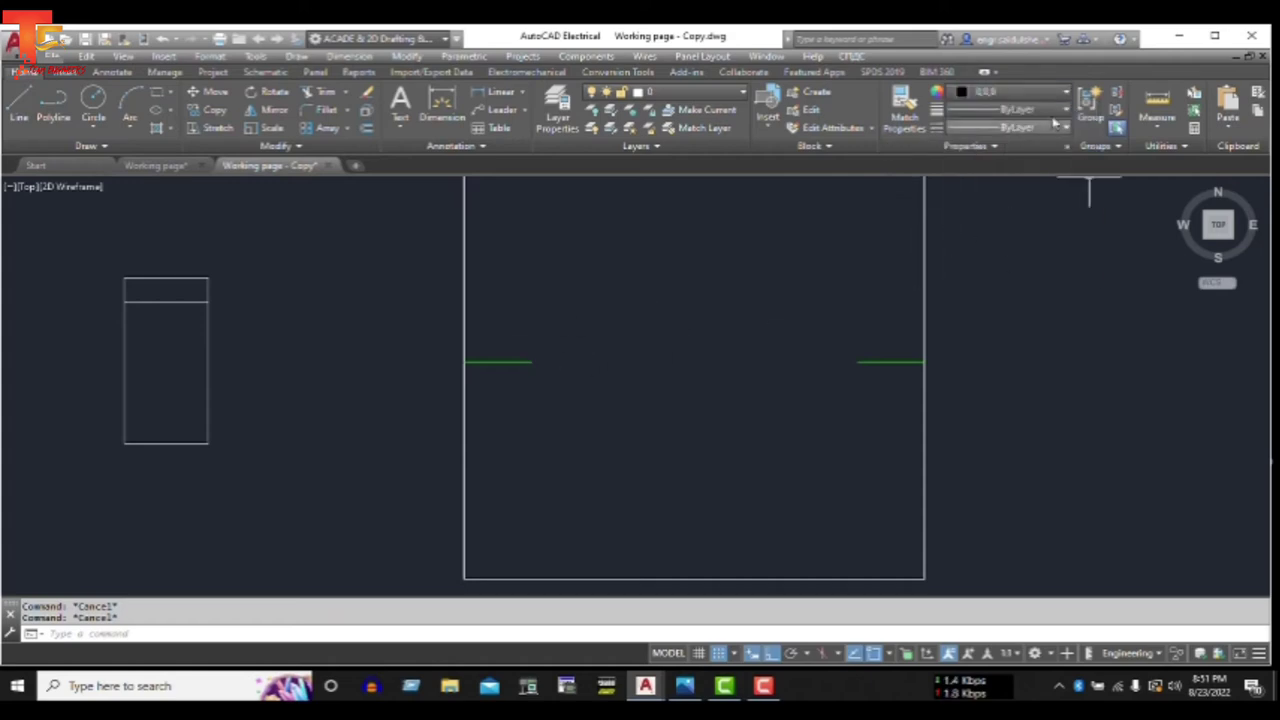
{"action": "left_click", "coordinate": [1017, 97]}
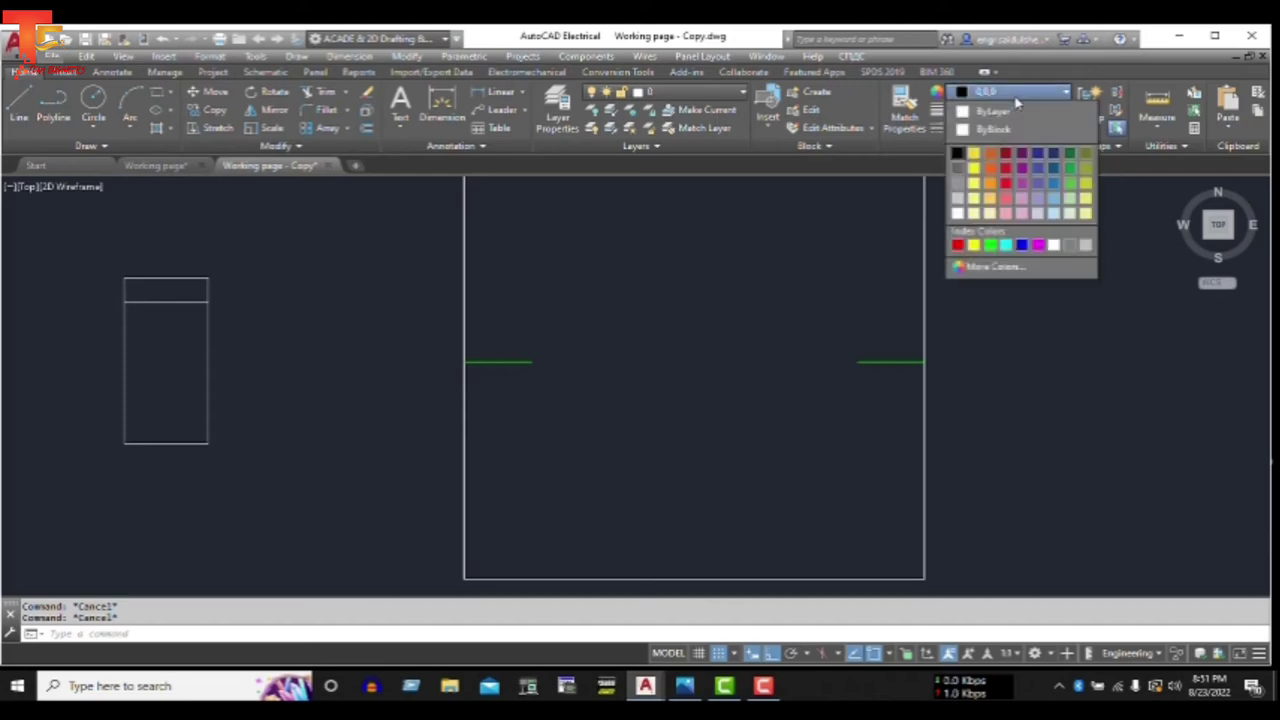
{"action": "left_click", "coordinate": [967, 114]}
{"action": "type", "text": "C"}
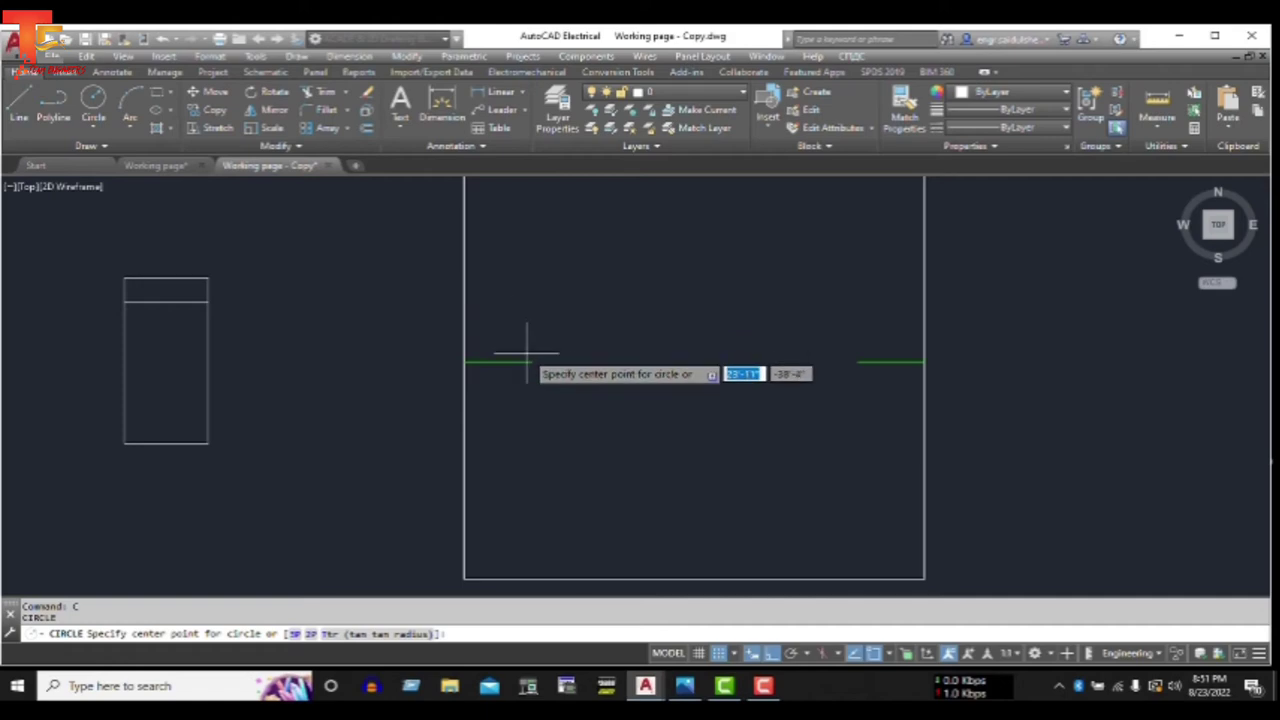
- Draw radius-4 circles centred on the inner ends of the left and right green lines
{"action": "left_click", "coordinate": [530, 362]}
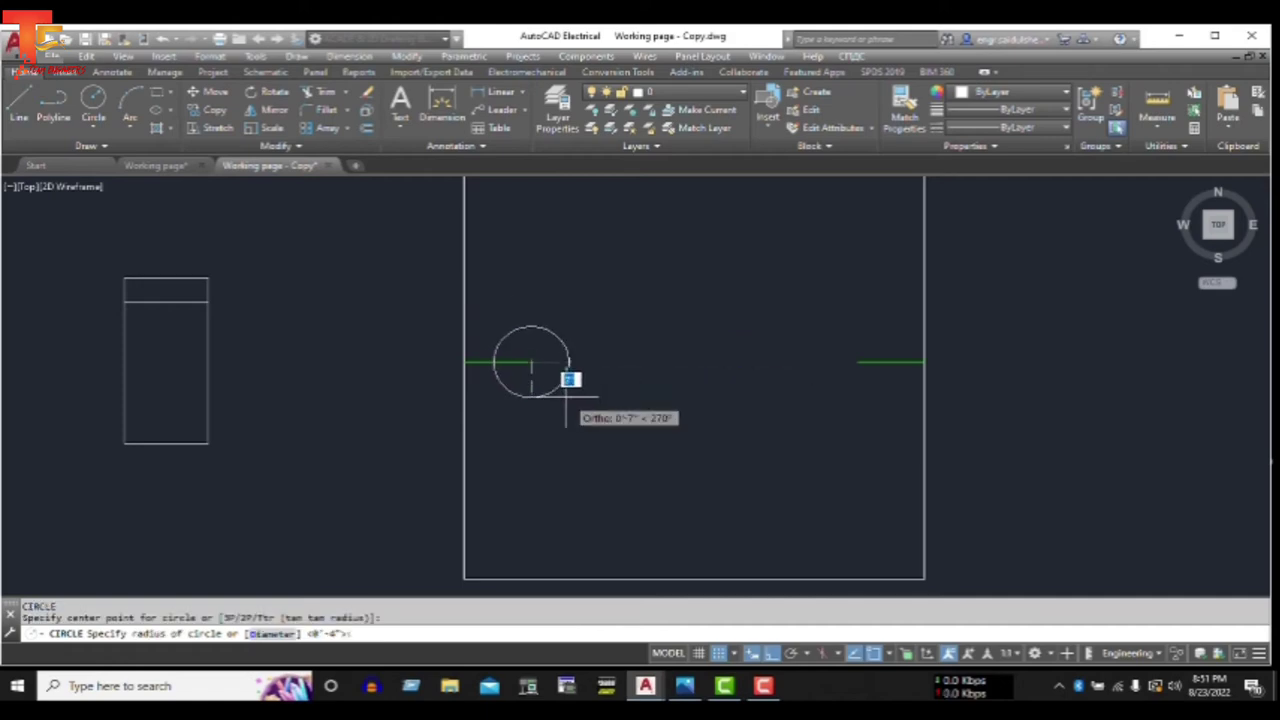
{"action": "type", "text": "4"}
{"action": "key", "text": "Return"}
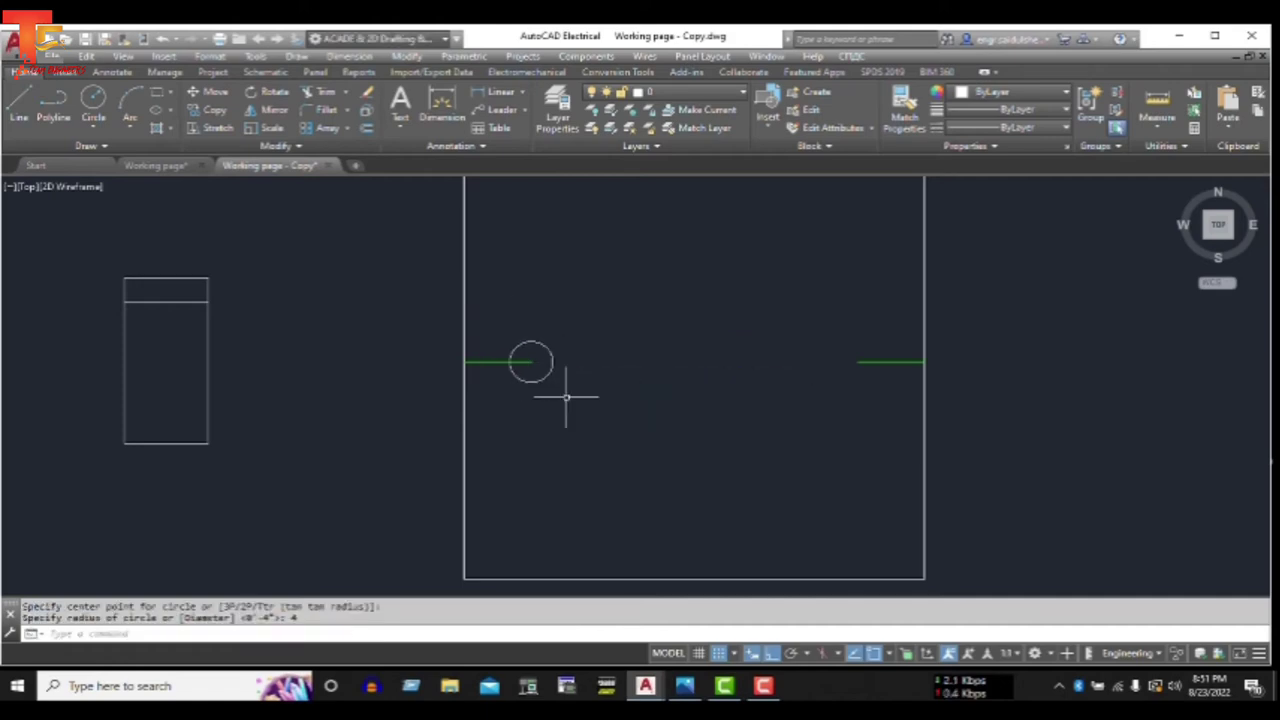
{"action": "key", "text": "Escape"}
{"action": "key", "text": "Return"}
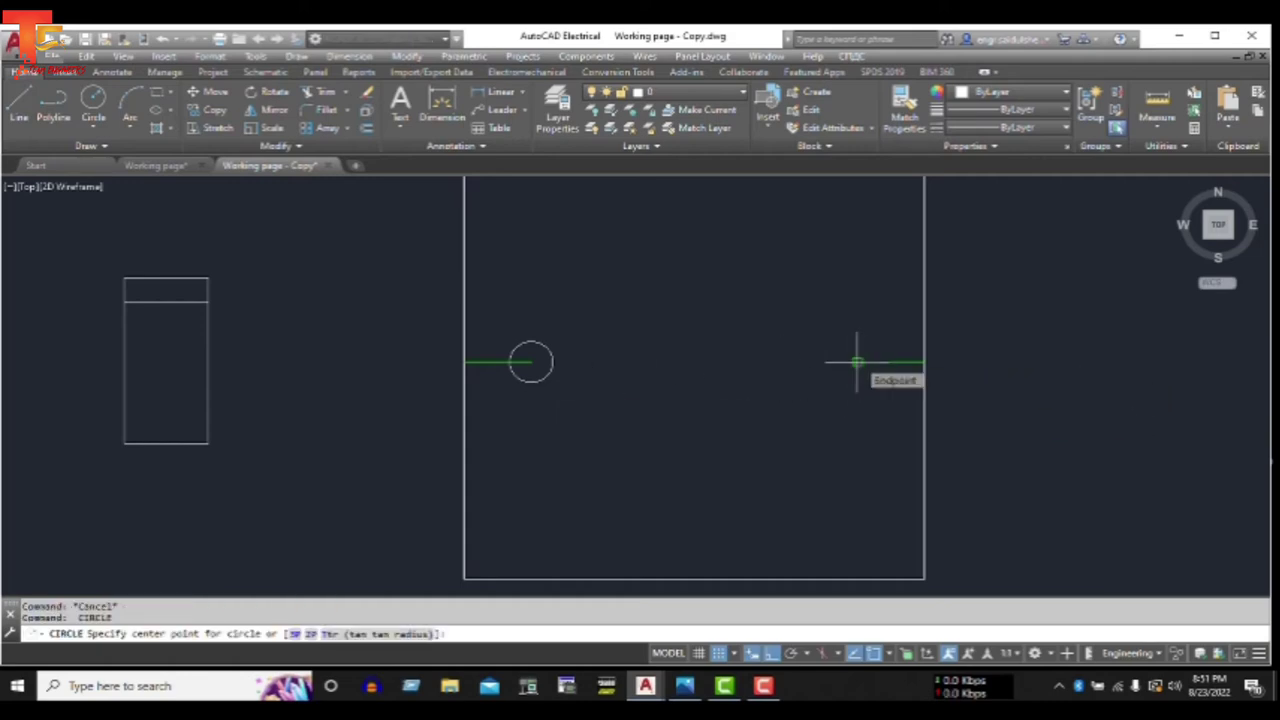
{"action": "left_click", "coordinate": [857, 362]}
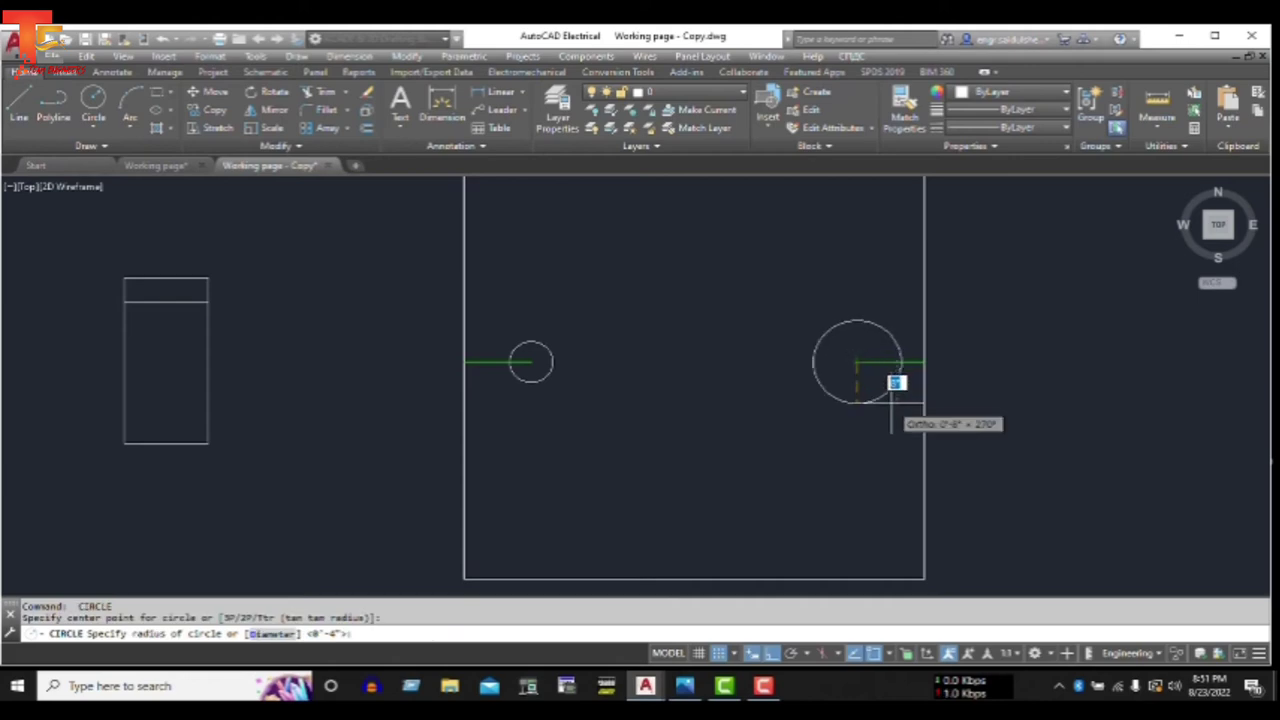
{"action": "type", "text": "4"}
{"action": "key", "text": "Return"}
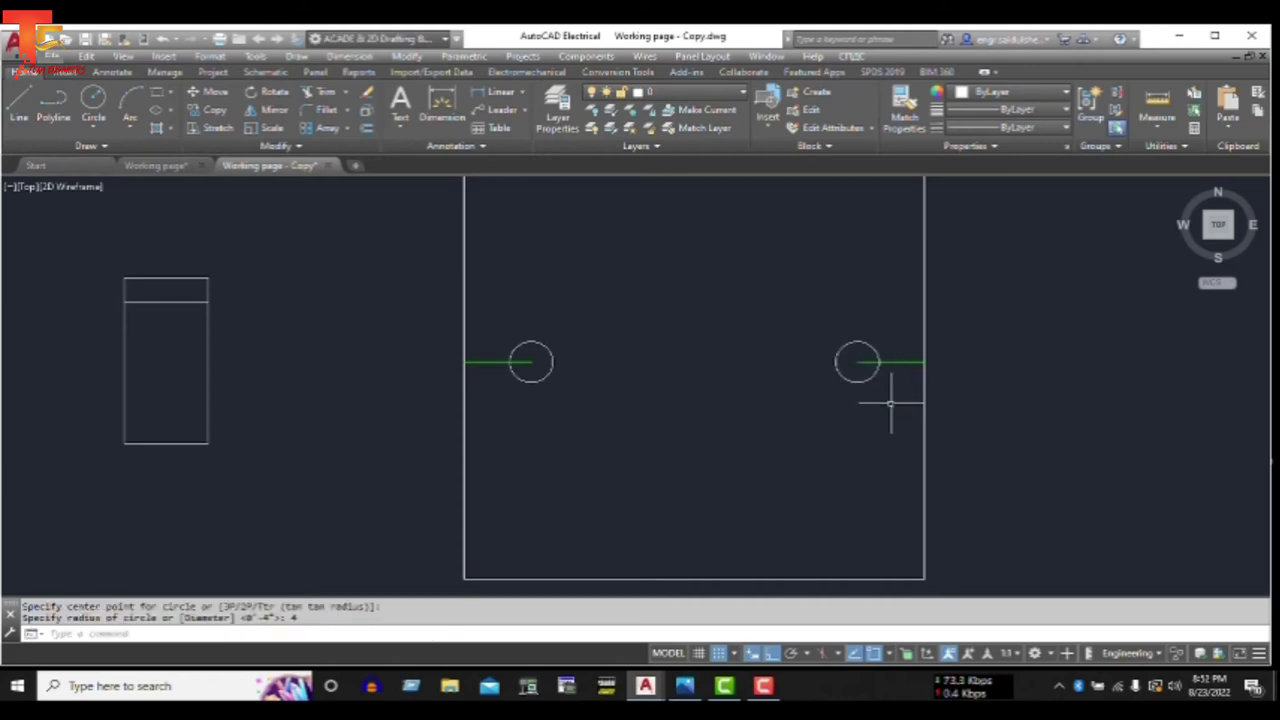
{"action": "key", "text": "Escape"}
{"action": "scroll", "coordinate": [506, 343], "scroll_direction": "up", "scroll_amount": 2}
- Delete both green guide lines
{"action": "left_click", "coordinate": [507, 338]}
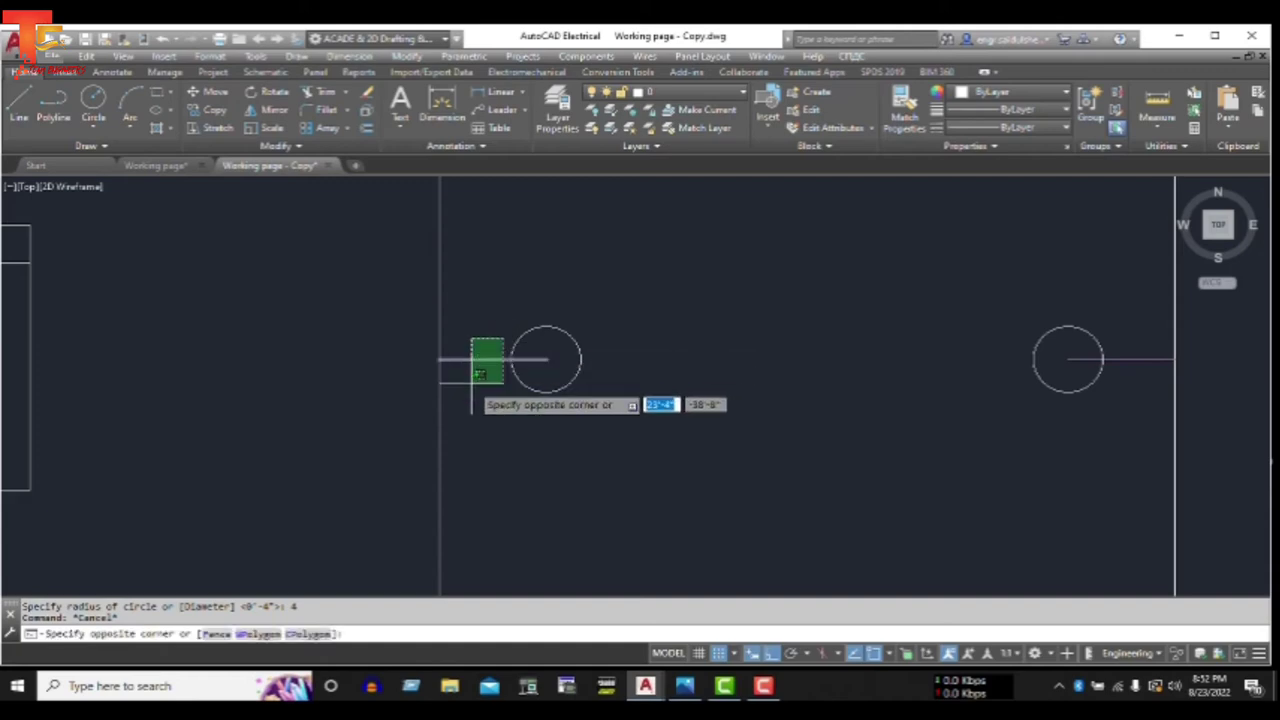
{"action": "left_click", "coordinate": [470, 380]}
{"action": "left_click", "coordinate": [1141, 341]}
{"action": "left_click", "coordinate": [1129, 400]}
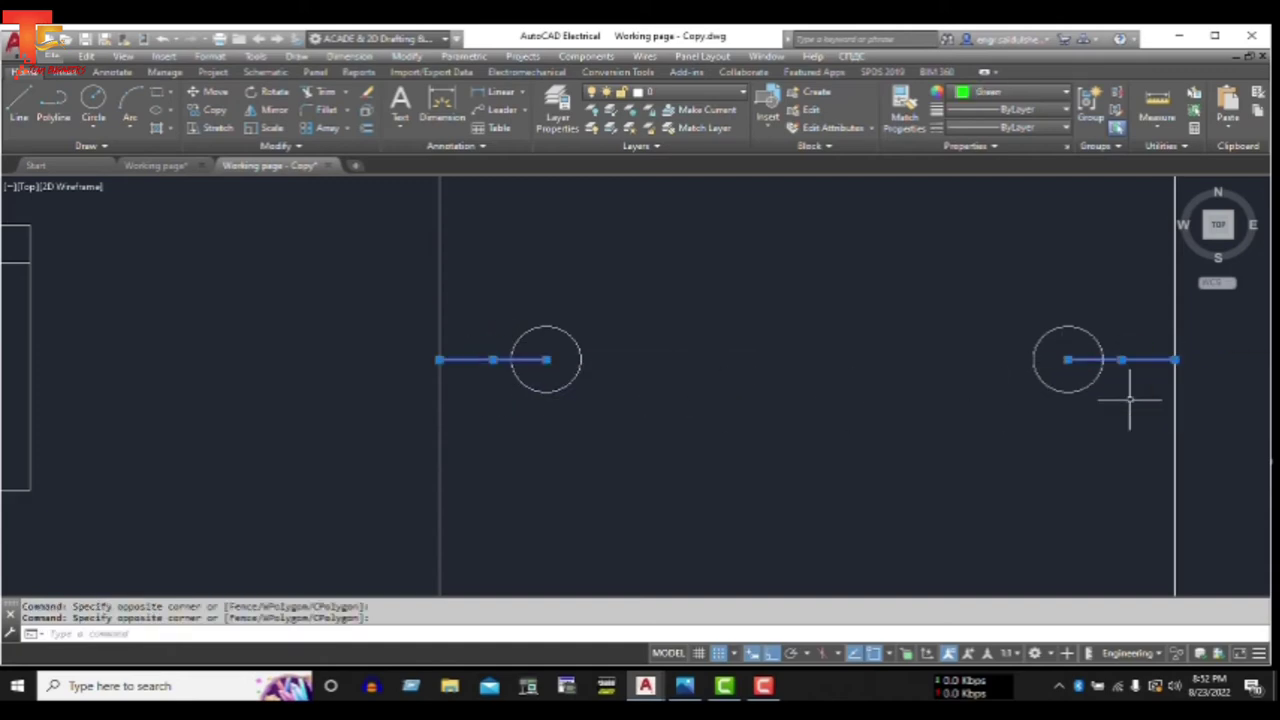
{"action": "key", "text": "Delete"}
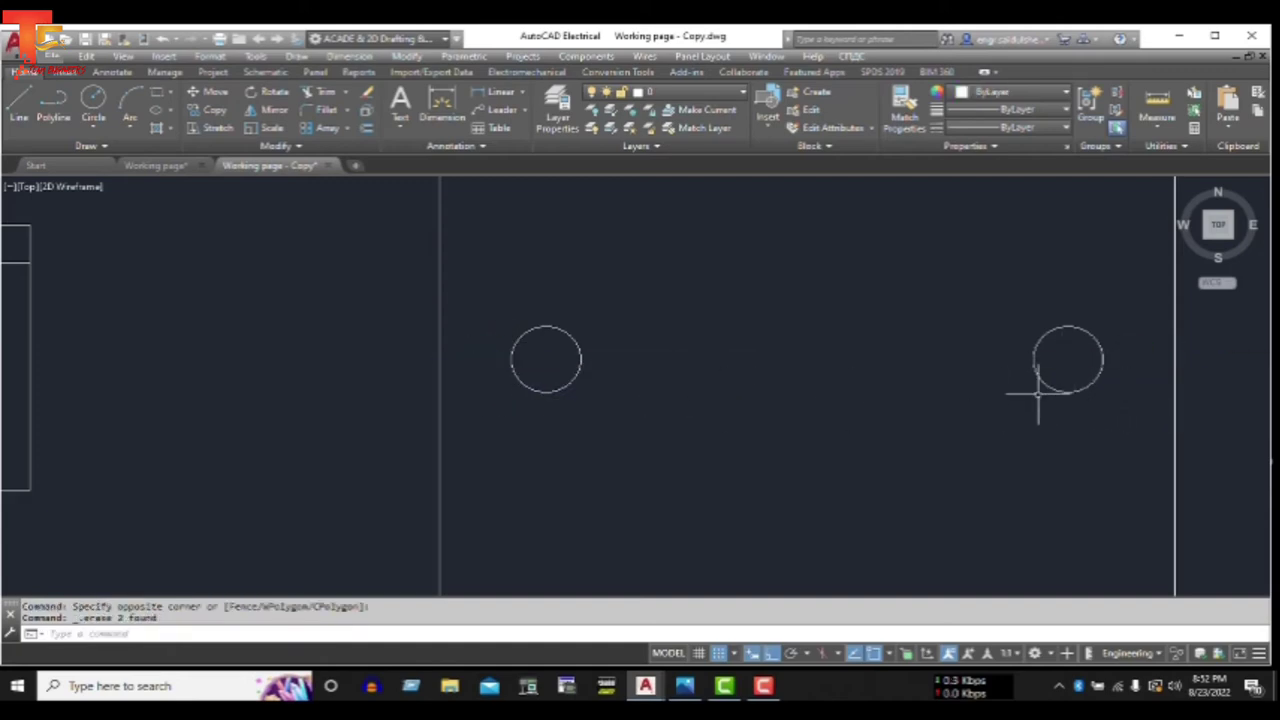
{"action": "key", "text": "Escape"}
- Set fillet radius 5 and round the plate's top-left and top-right corners
{"action": "scroll", "coordinate": [1038, 390], "scroll_direction": "down", "scroll_amount": 2}
{"action": "scroll", "coordinate": [1034, 374], "scroll_direction": "down", "scroll_amount": 2}
{"action": "middle_click_drag", "start_coordinate": [949, 374], "coordinate": [662, 380]}
{"action": "type", "text": "f"}
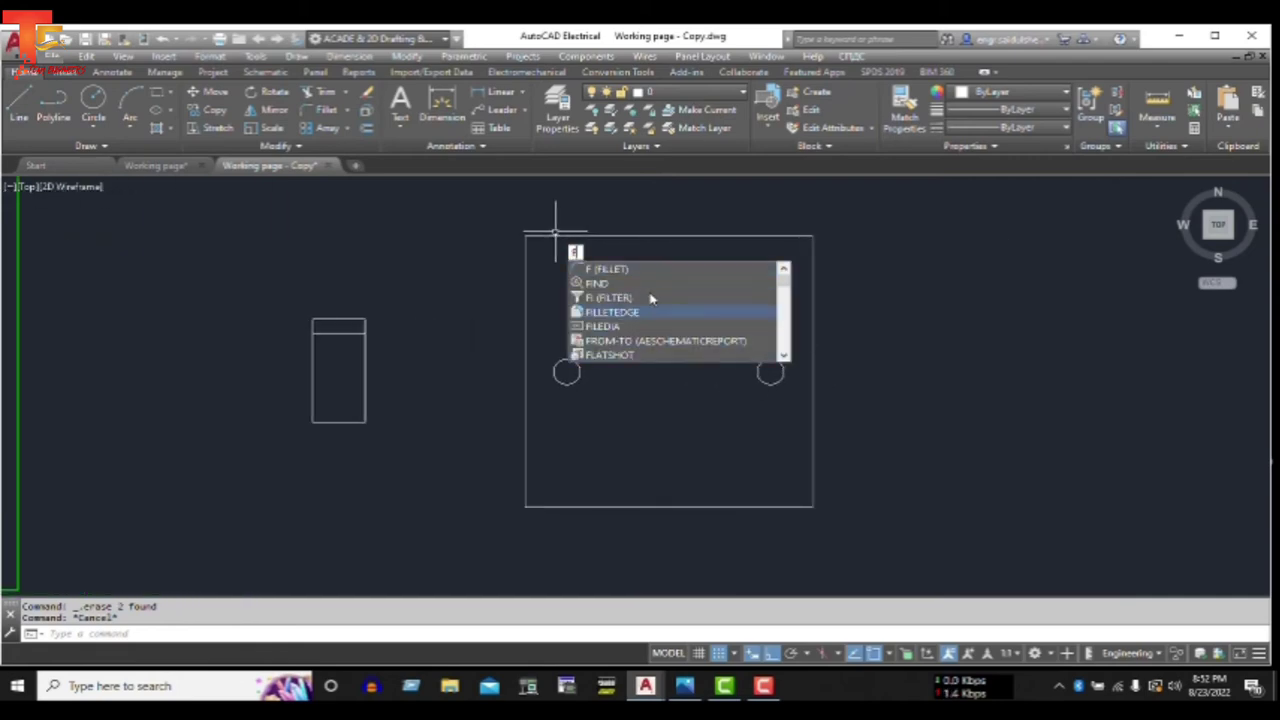
{"action": "left_click", "coordinate": [653, 270]}
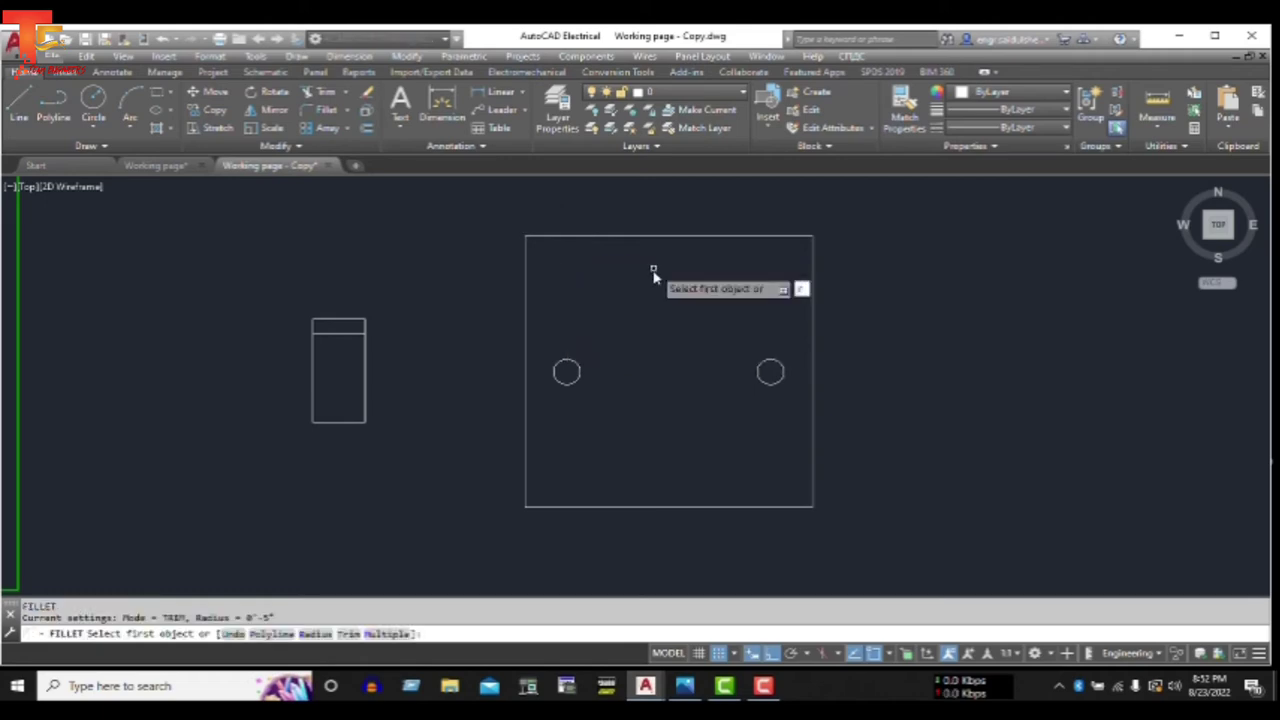
{"action": "type", "text": "r"}
{"action": "key", "text": "Return"}
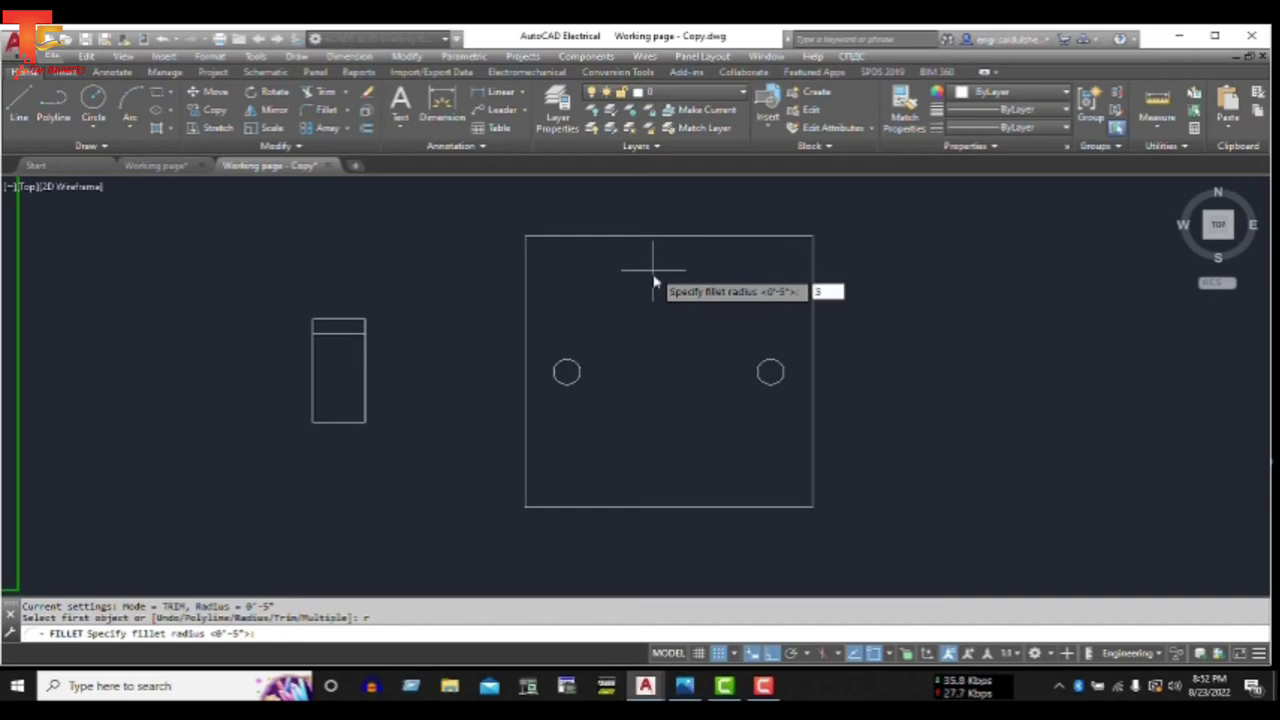
{"action": "key", "text": "Return"}
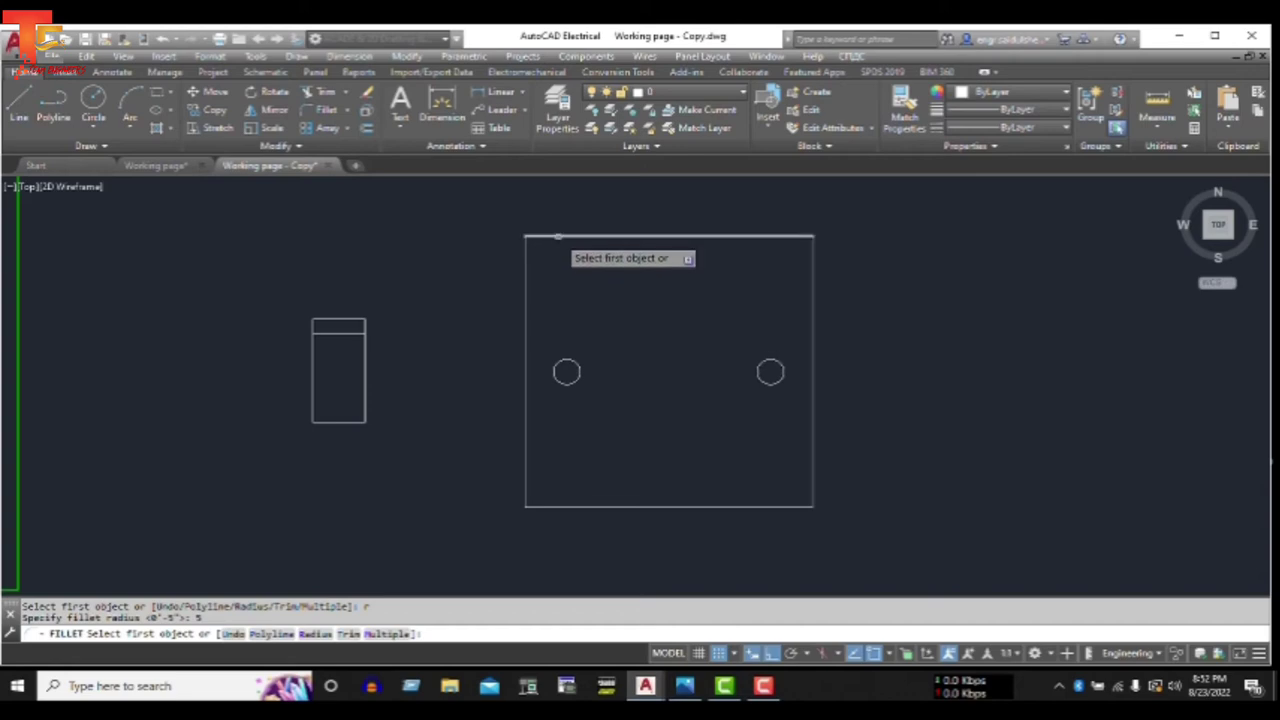
{"action": "left_click", "coordinate": [556, 237]}
{"action": "left_click", "coordinate": [528, 277]}
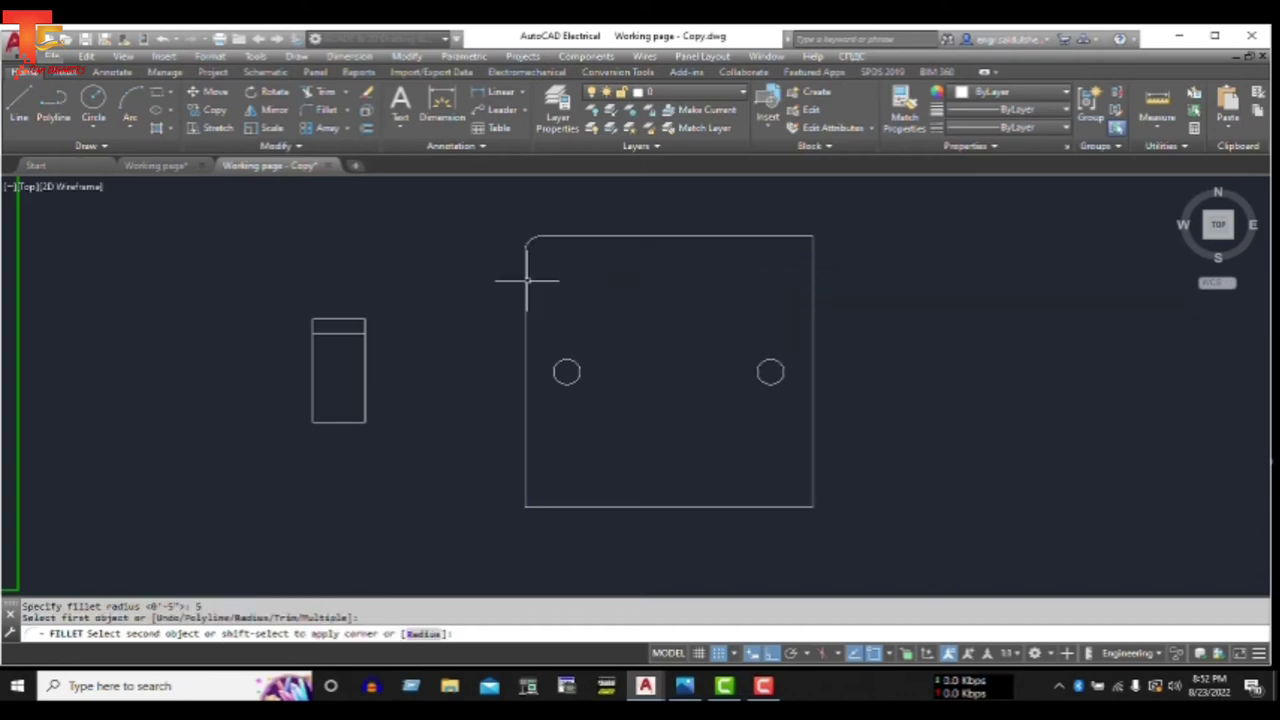
{"action": "key", "text": "Return"}
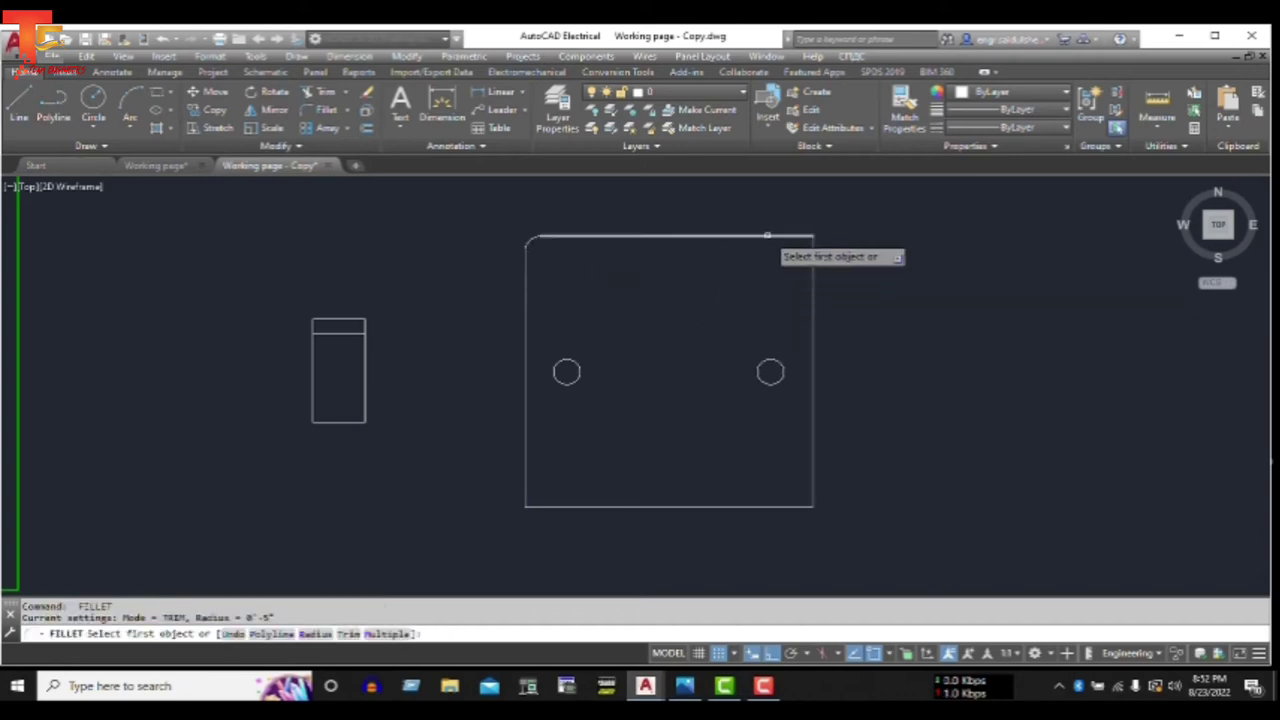
{"action": "left_click", "coordinate": [764, 239]}
{"action": "left_click", "coordinate": [810, 280]}
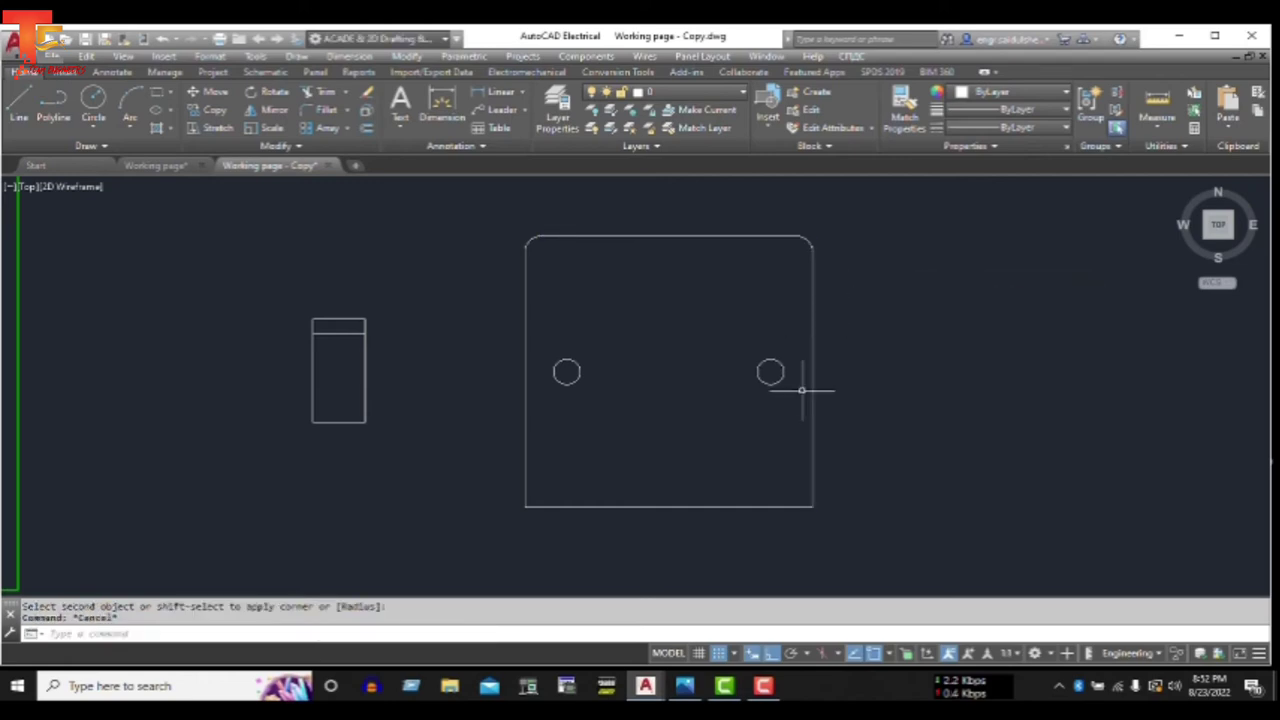
- Round the plate's bottom-right and bottom-left corners at radius 5
{"action": "key", "text": "Return"}
{"action": "left_click", "coordinate": [810, 492]}
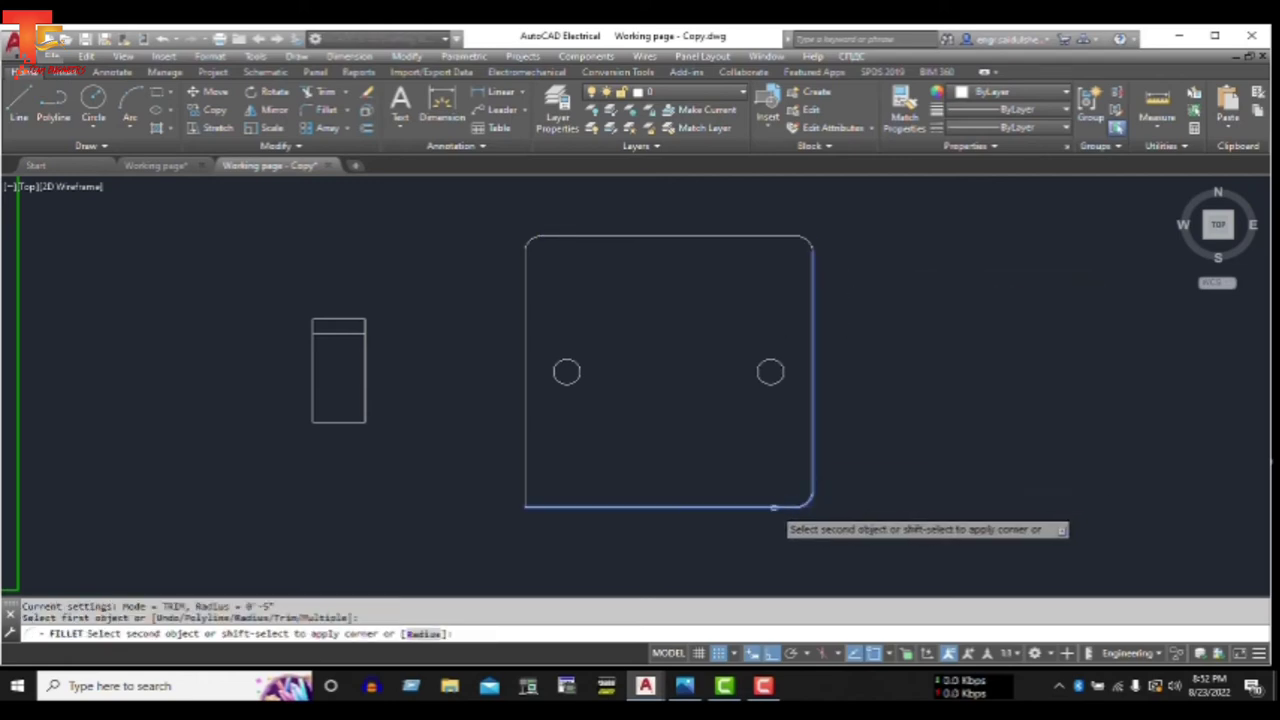
{"action": "left_click", "coordinate": [771, 506]}
{"action": "key", "text": "Return"}
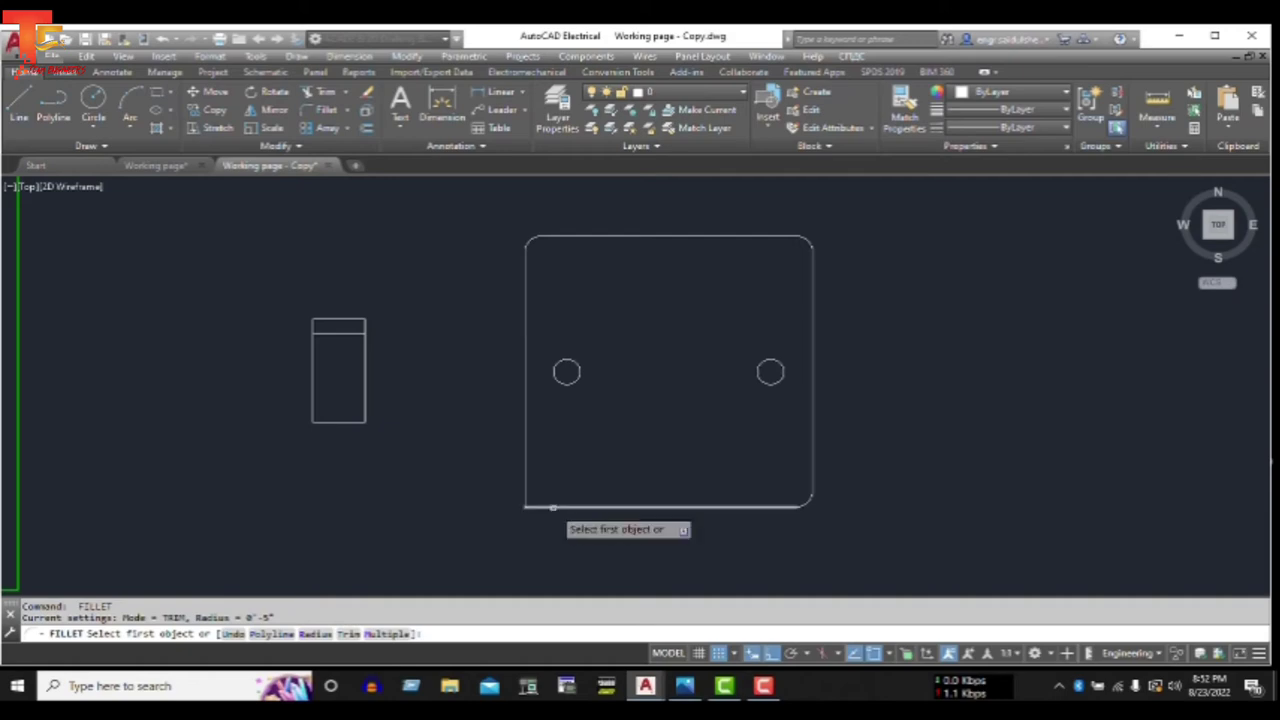
{"action": "left_click", "coordinate": [545, 506]}
{"action": "left_click", "coordinate": [524, 477]}
{"action": "key", "text": "Escape"}
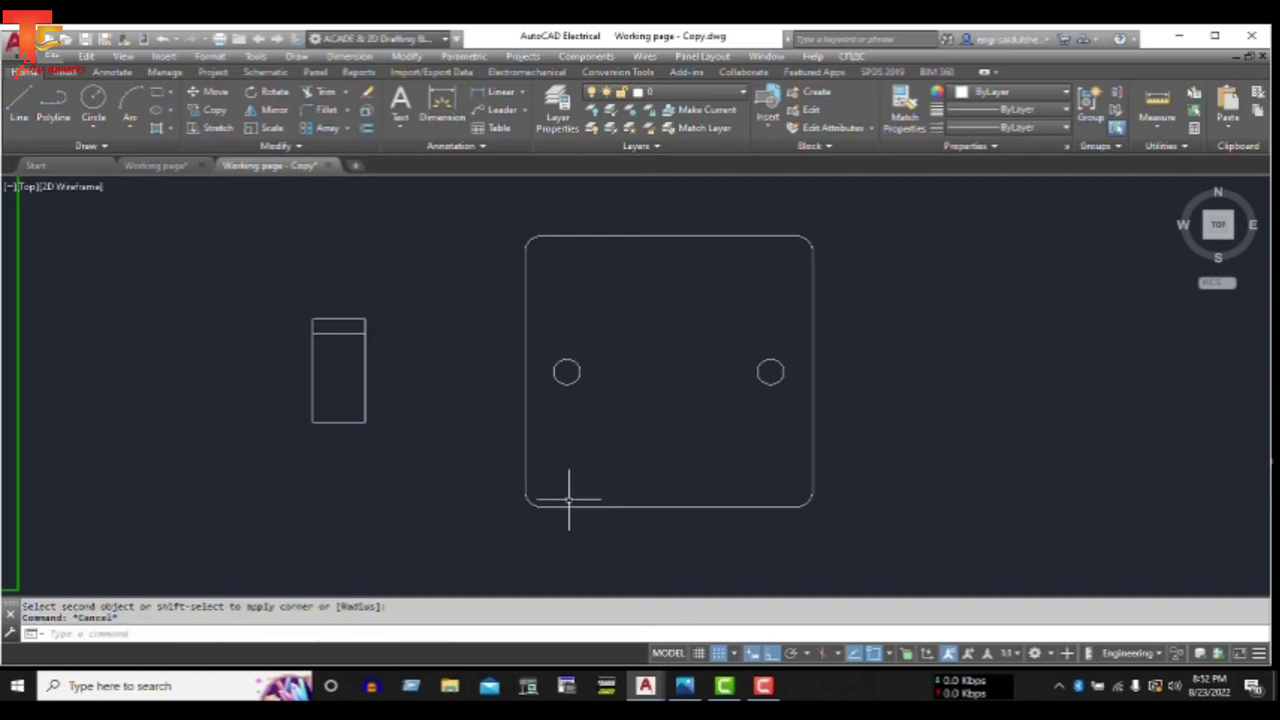
{"action": "left_click", "coordinate": [438, 271]}
{"action": "left_click", "coordinate": [266, 471]}
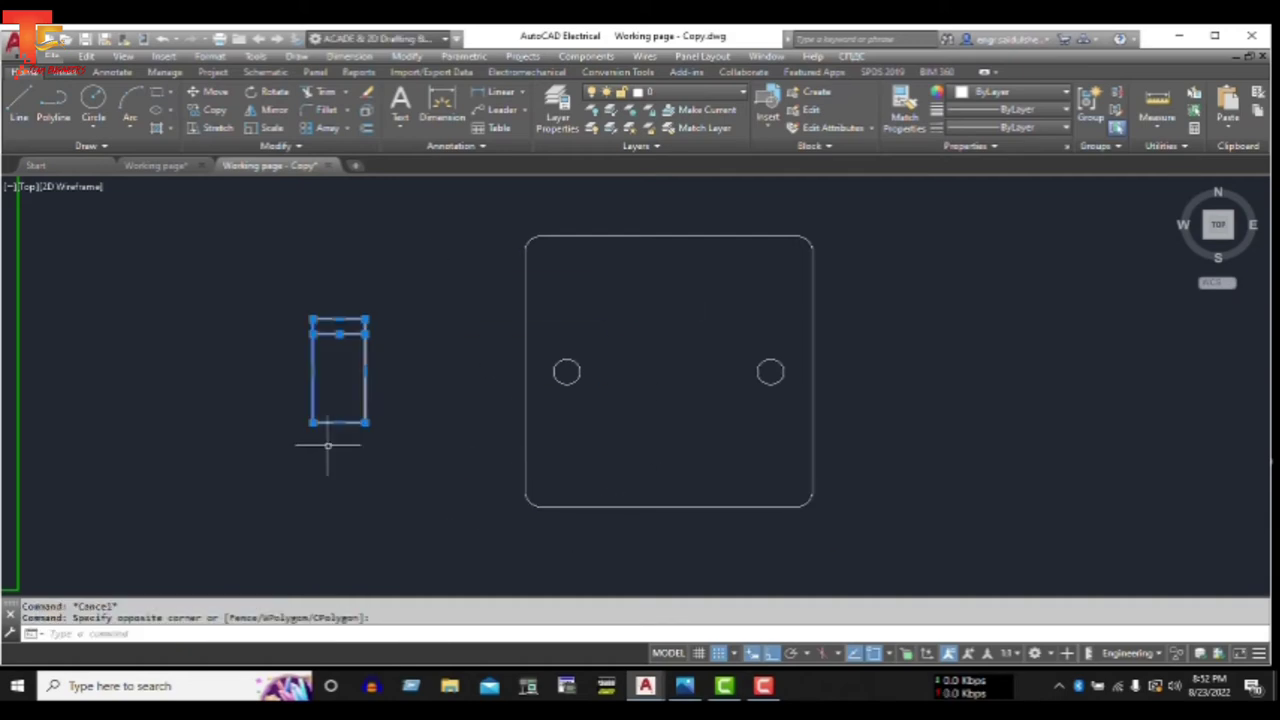
- Copy the small rocker rectangle into the centre of the plate
{"action": "type", "text": "o"}
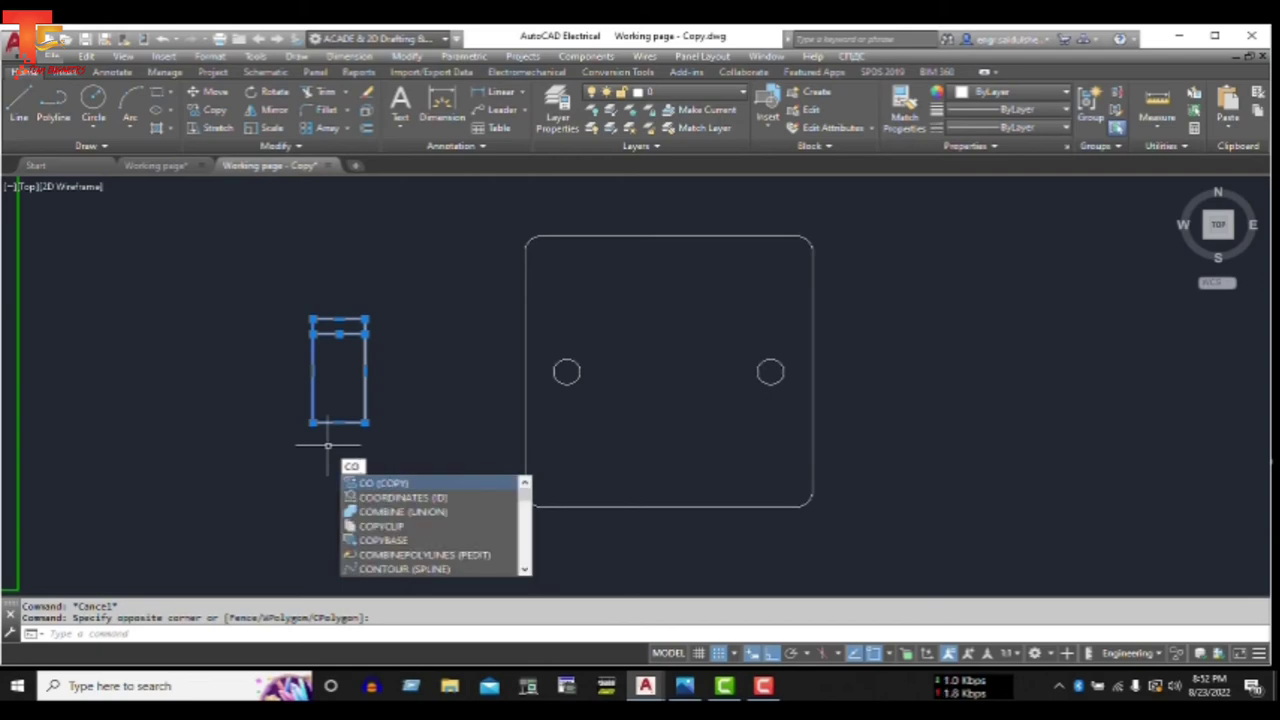
{"action": "key", "text": "Return"}
{"action": "left_click", "coordinate": [328, 446]}
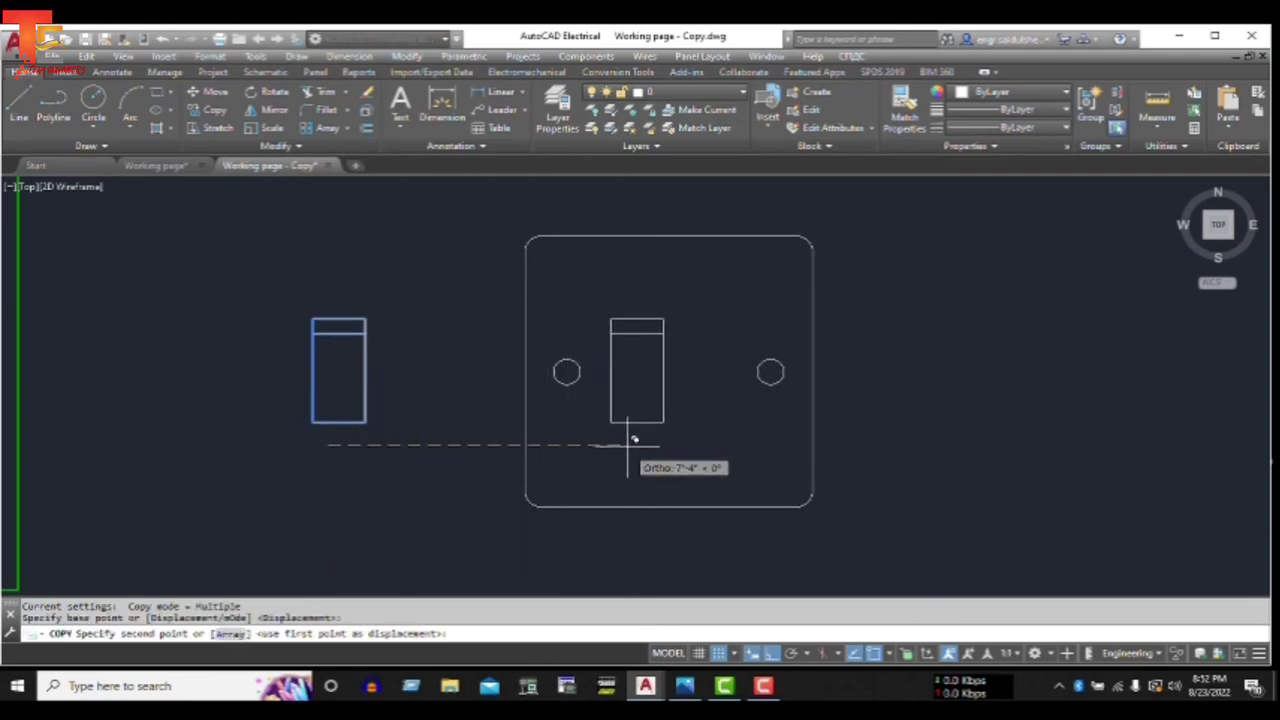
{"action": "left_click", "coordinate": [628, 446]}
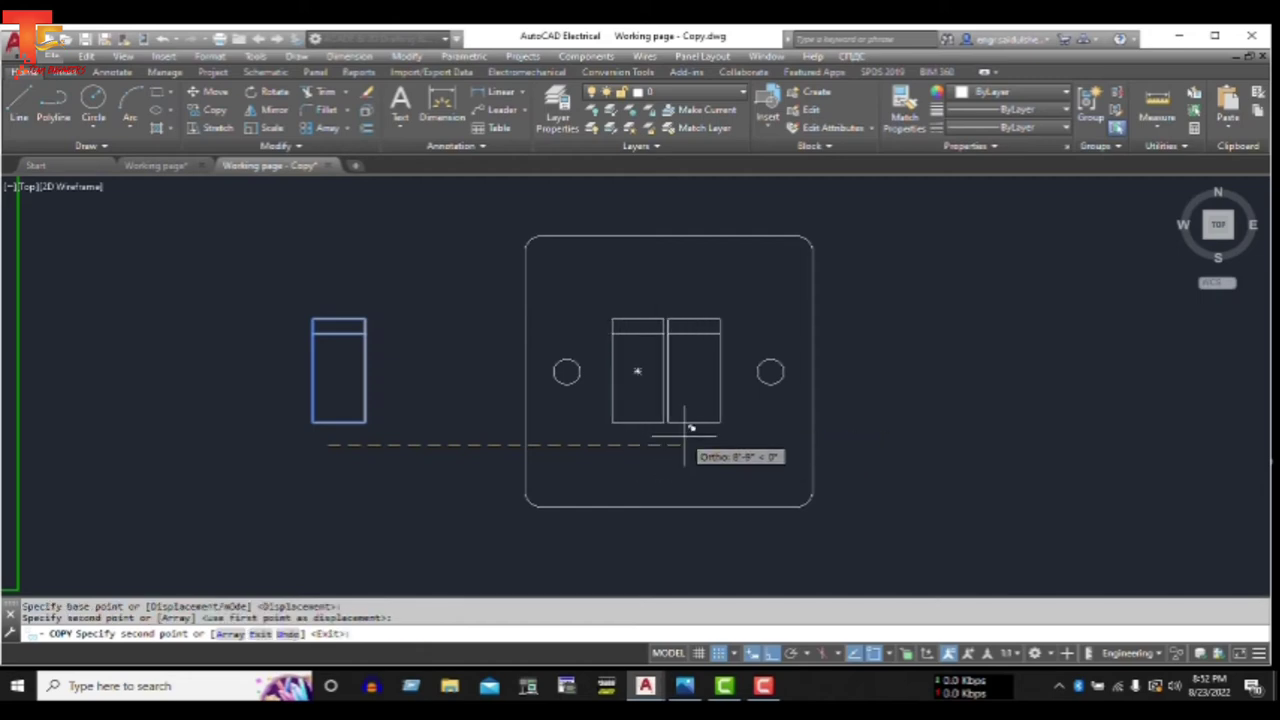
{"action": "key", "text": "Escape"}
- Copy that rocker from its lower-left to lower-right corner, placing a second beside it
{"action": "left_click", "coordinate": [700, 287]}
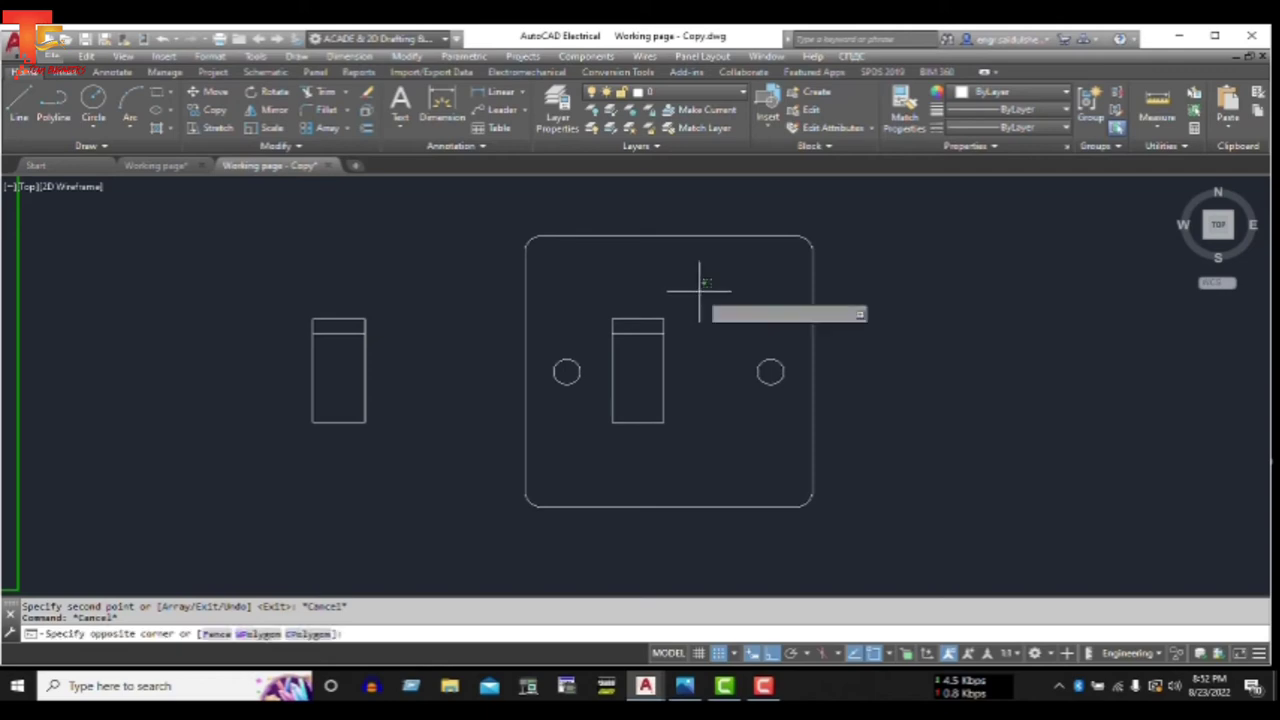
{"action": "left_click", "coordinate": [600, 435]}
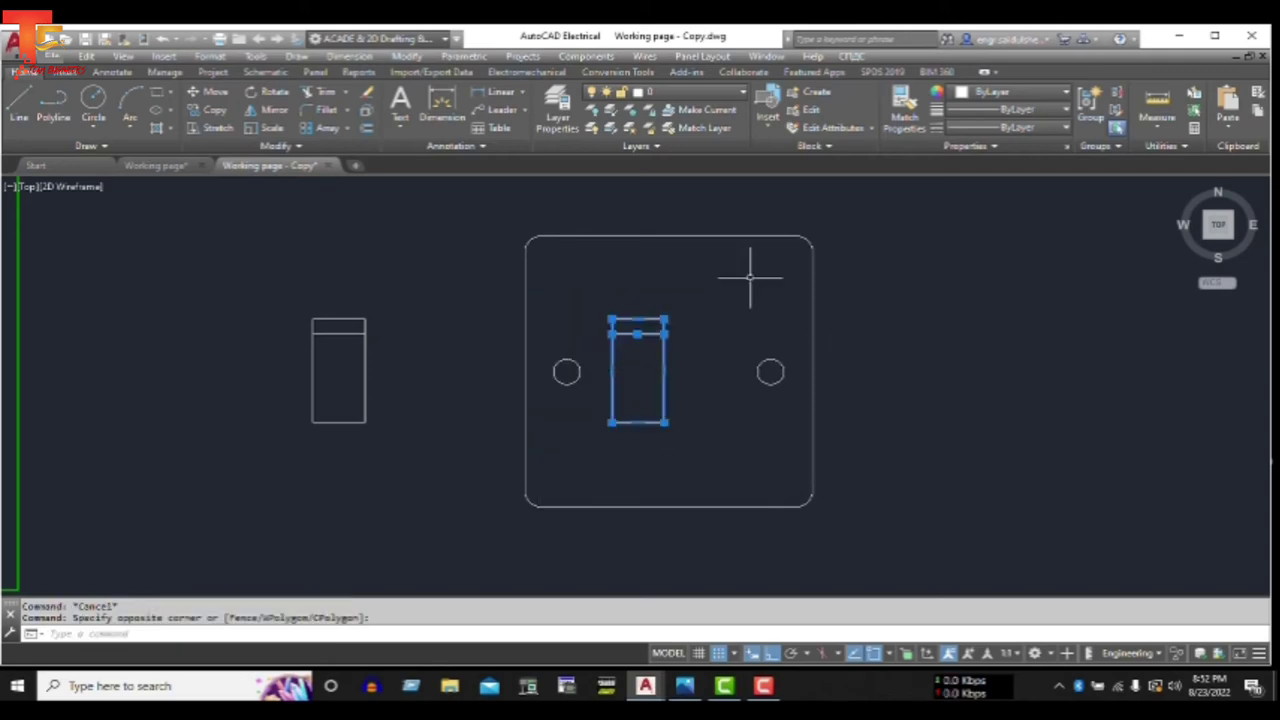
{"action": "scroll", "coordinate": [740, 307], "scroll_direction": "up", "scroll_amount": 2}
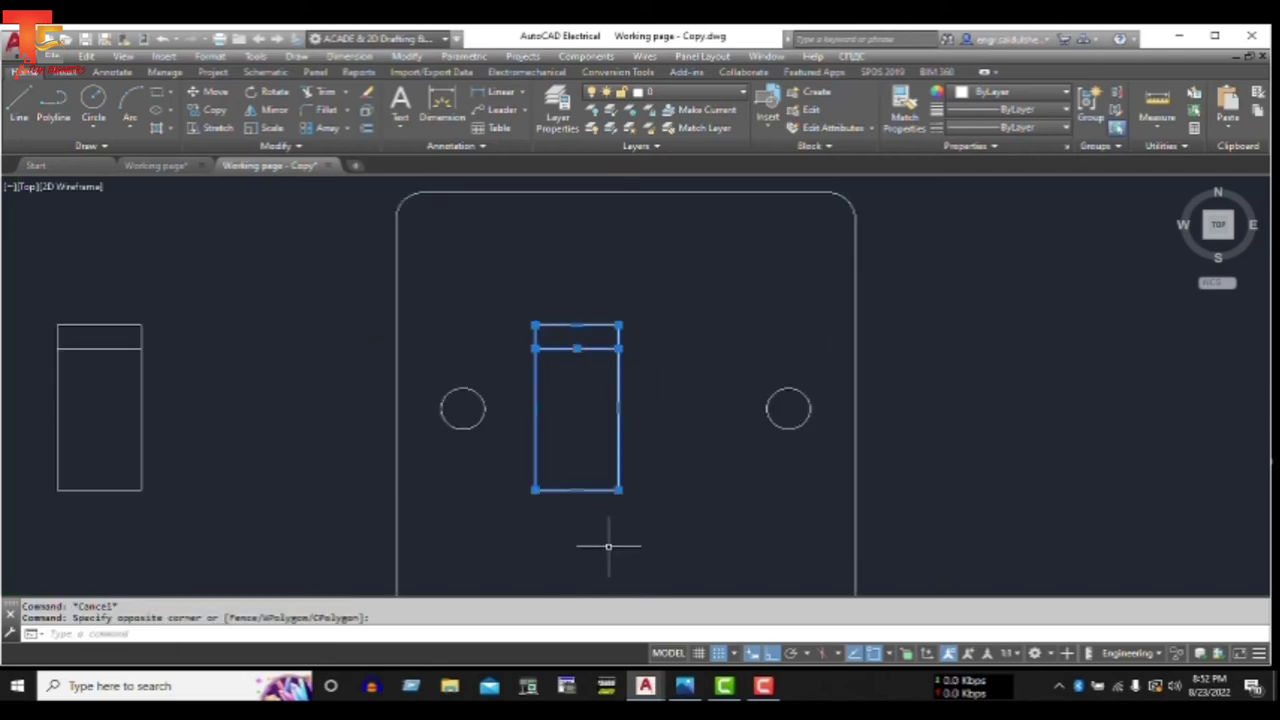
{"action": "type", "text": "co"}
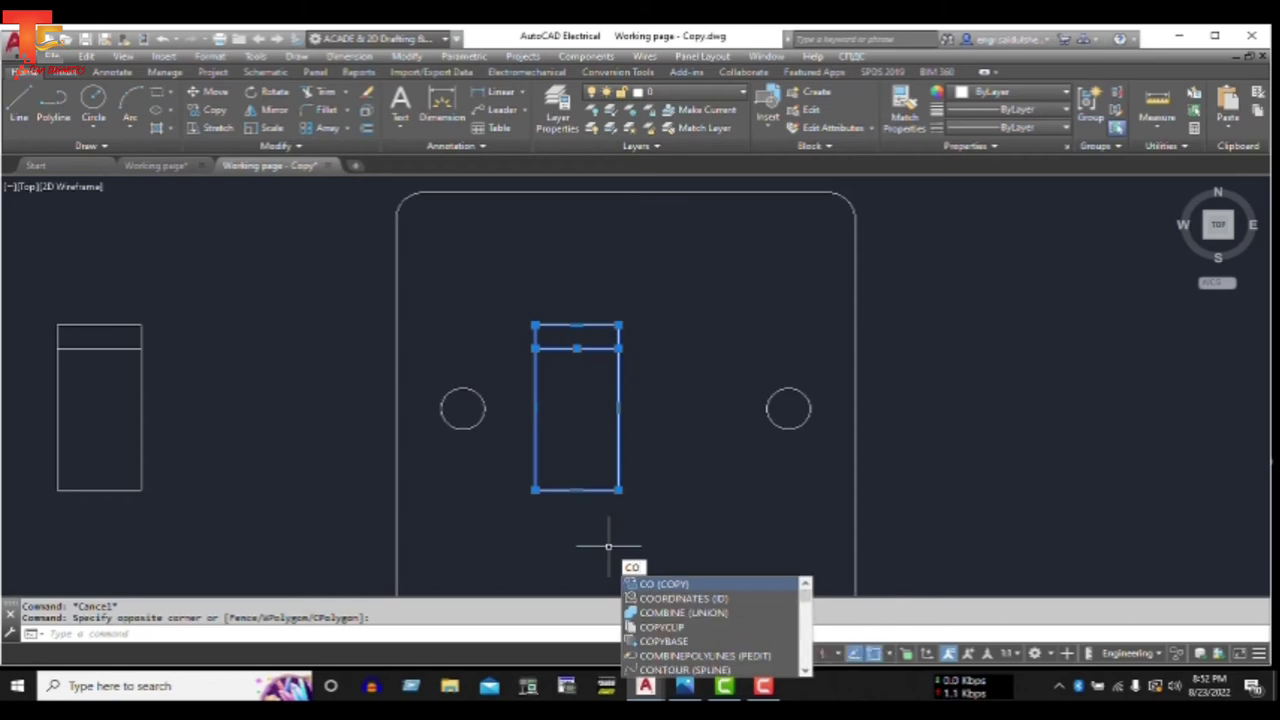
{"action": "key", "text": "Return"}
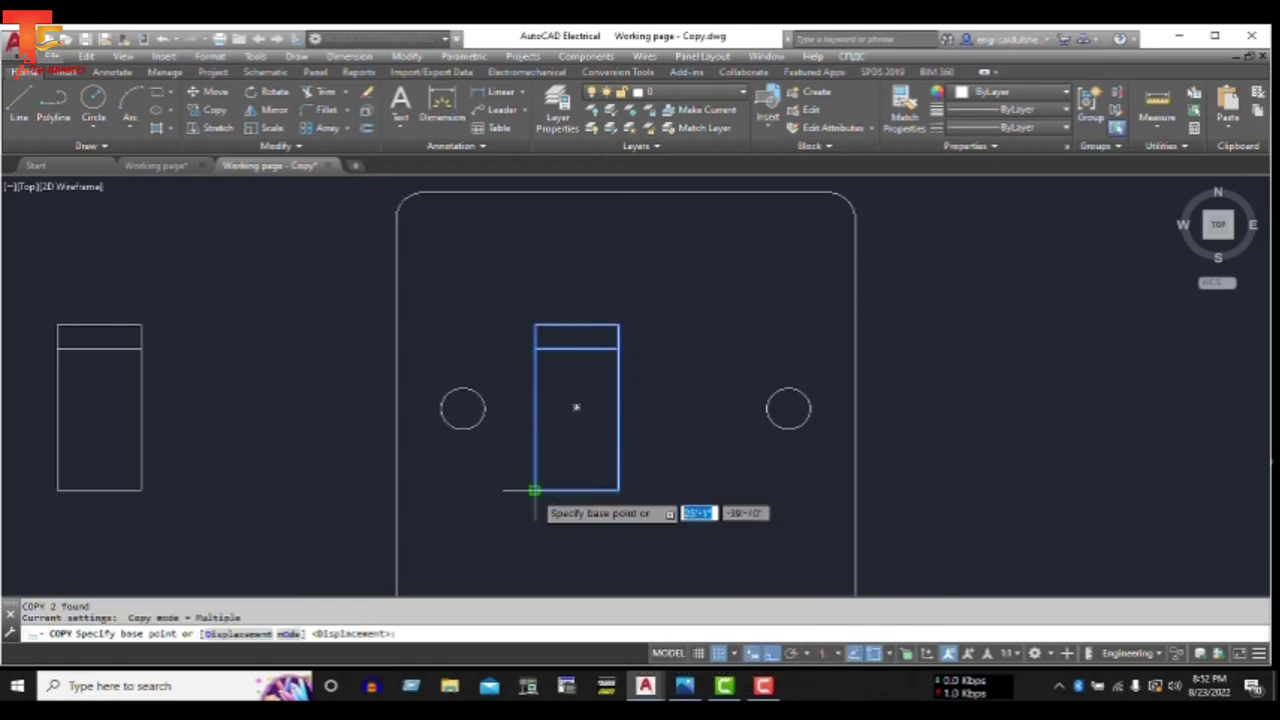
{"action": "left_click", "coordinate": [533, 491]}
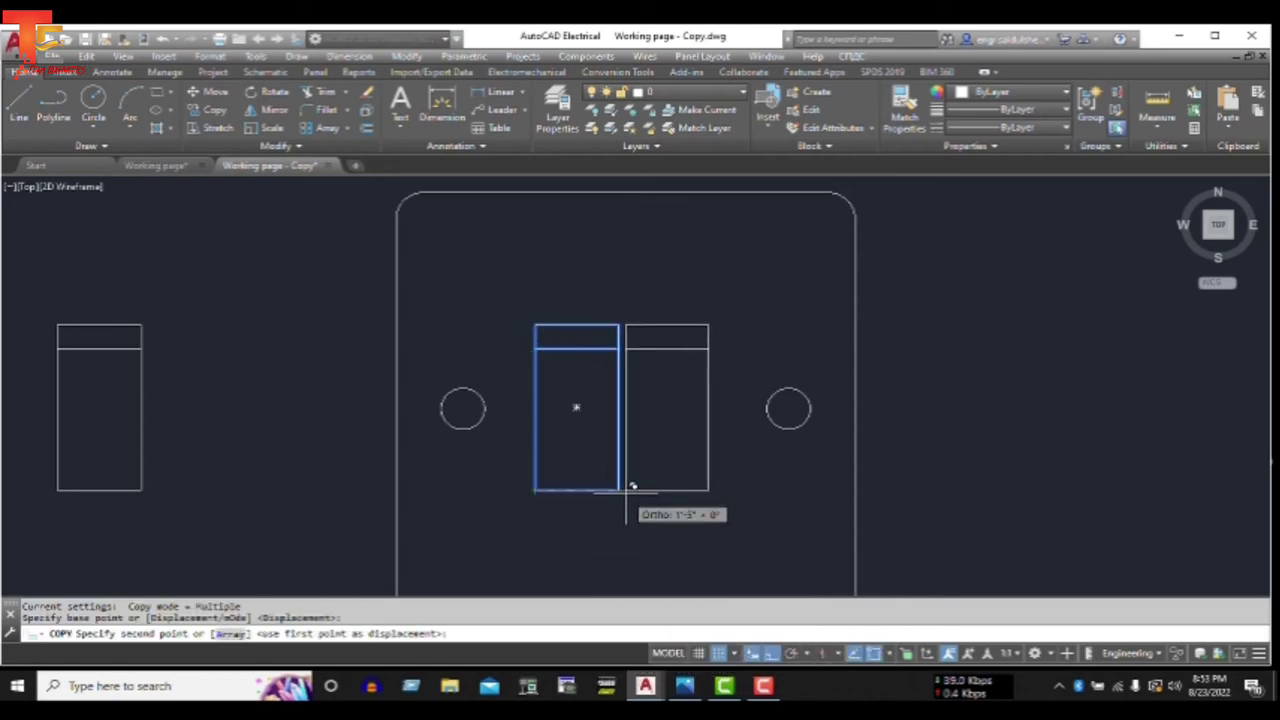
{"action": "left_click", "coordinate": [618, 490]}
{"action": "key", "text": "Escape"}
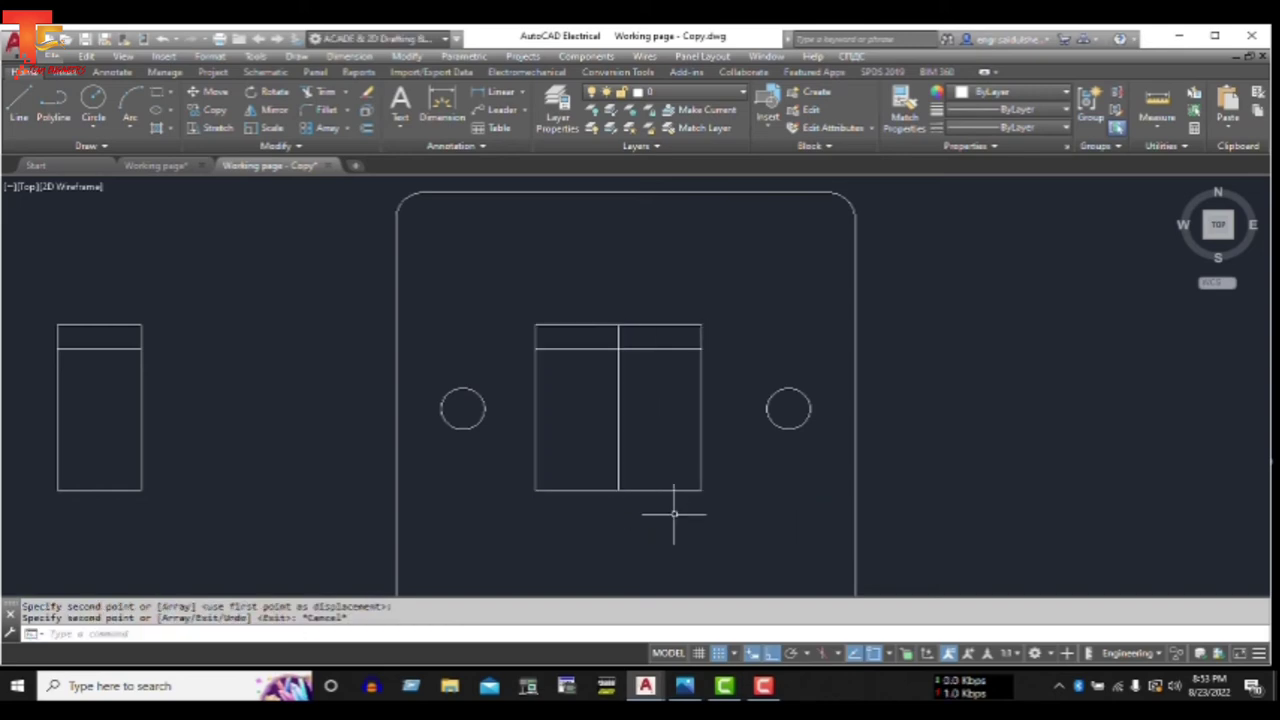
- Move both rockers to centre them between the two screw holes
{"action": "left_click", "coordinate": [760, 299]}
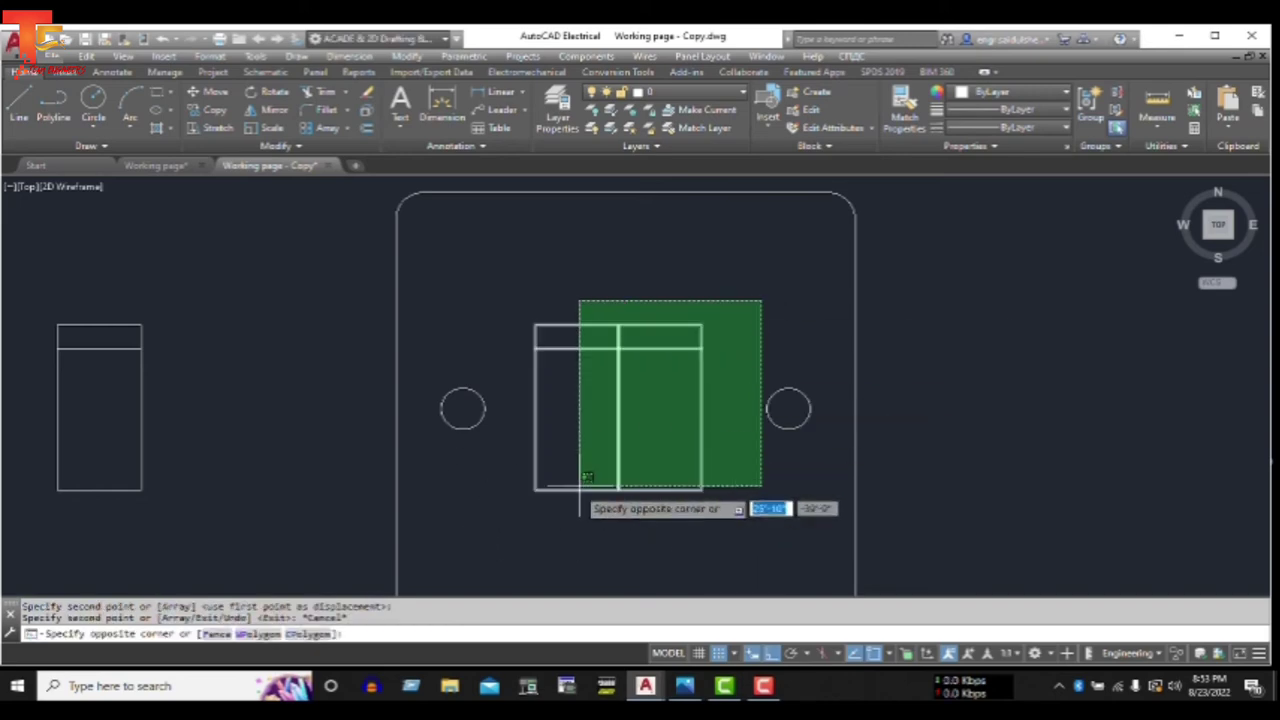
{"action": "left_click", "coordinate": [515, 510]}
{"action": "type", "text": "M"}
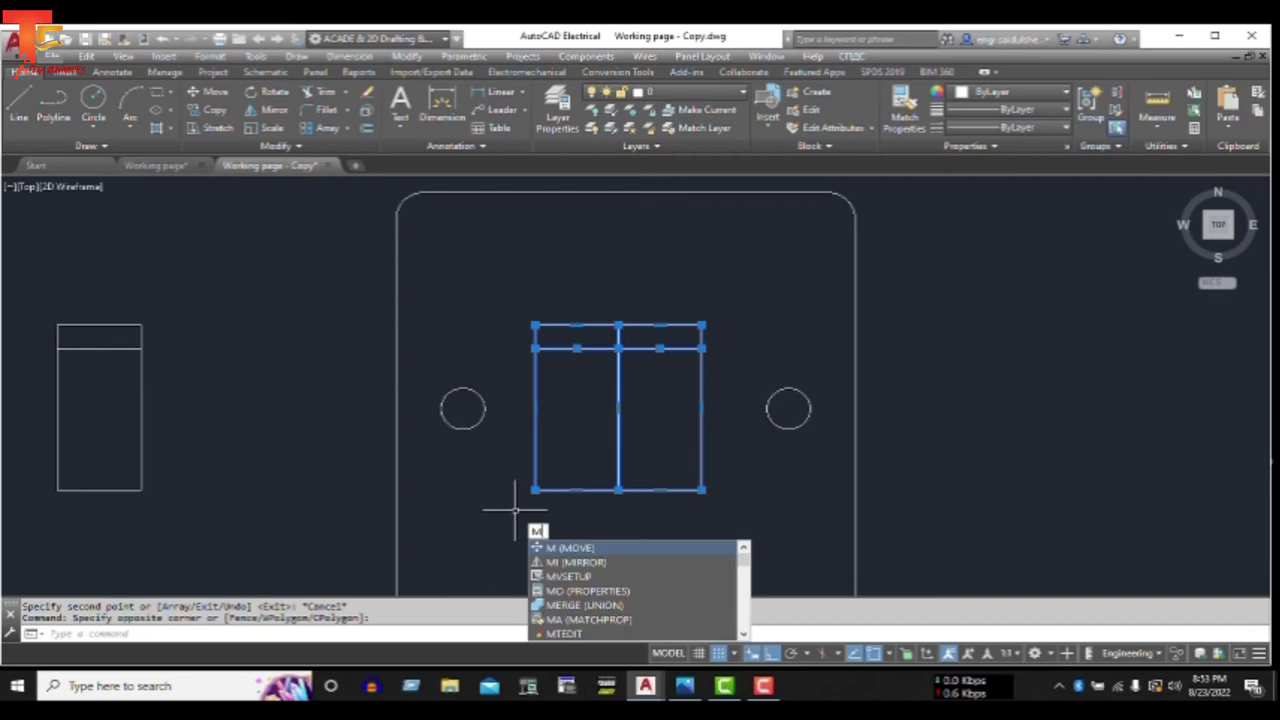
{"action": "key", "text": "Return"}
{"action": "left_click", "coordinate": [515, 509]}
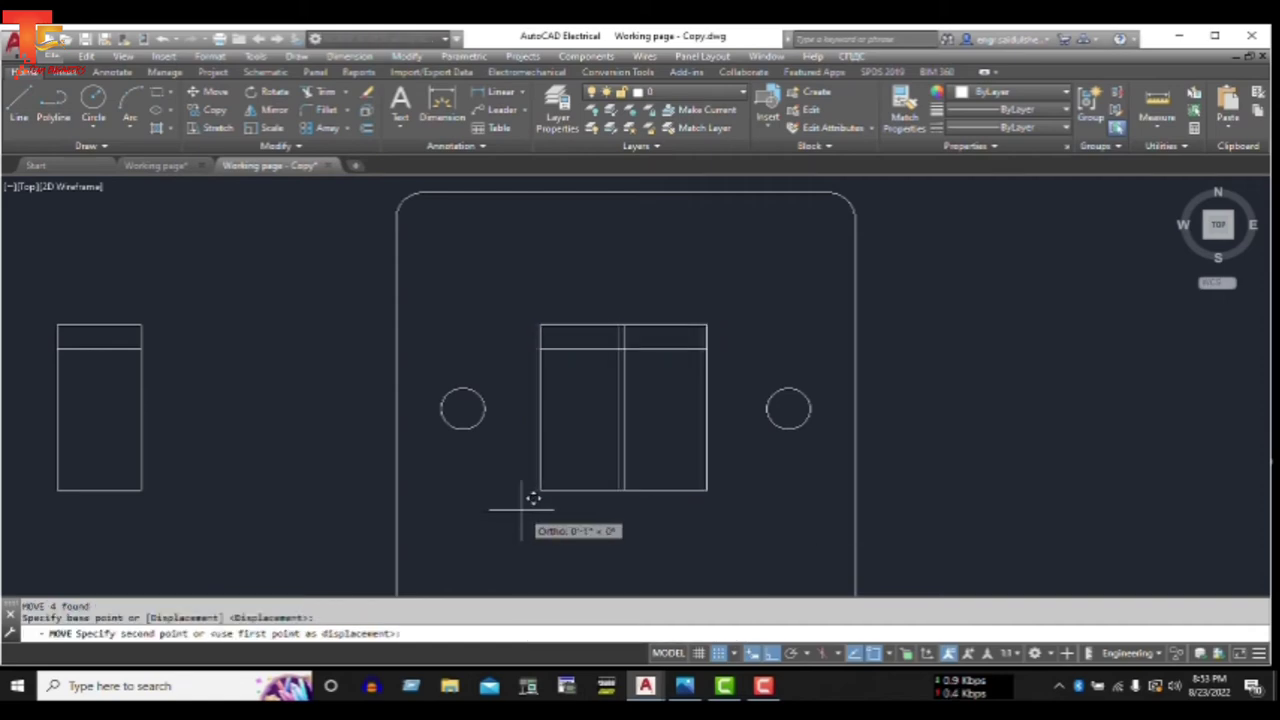
{"action": "key", "text": "Escape"}
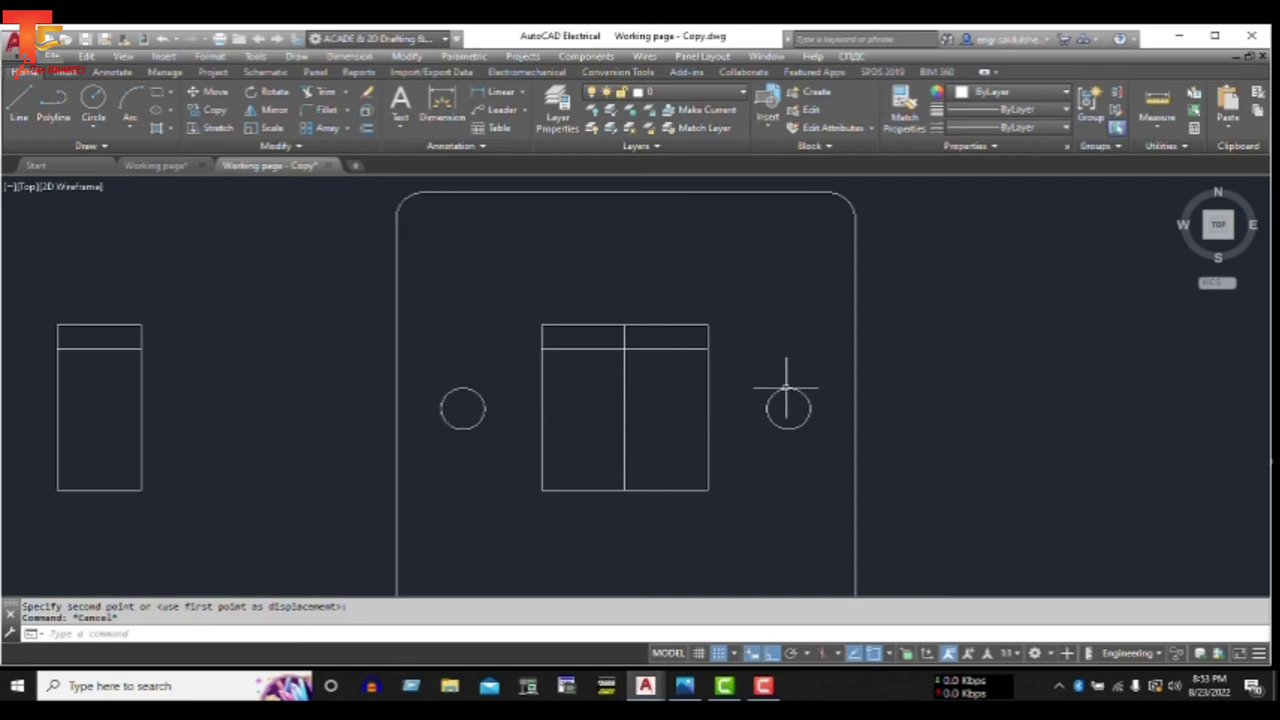
{"action": "scroll", "coordinate": [786, 390], "scroll_direction": "down", "scroll_amount": 5}
{"action": "scroll", "coordinate": [860, 440], "scroll_direction": "up", "scroll_amount": 2}
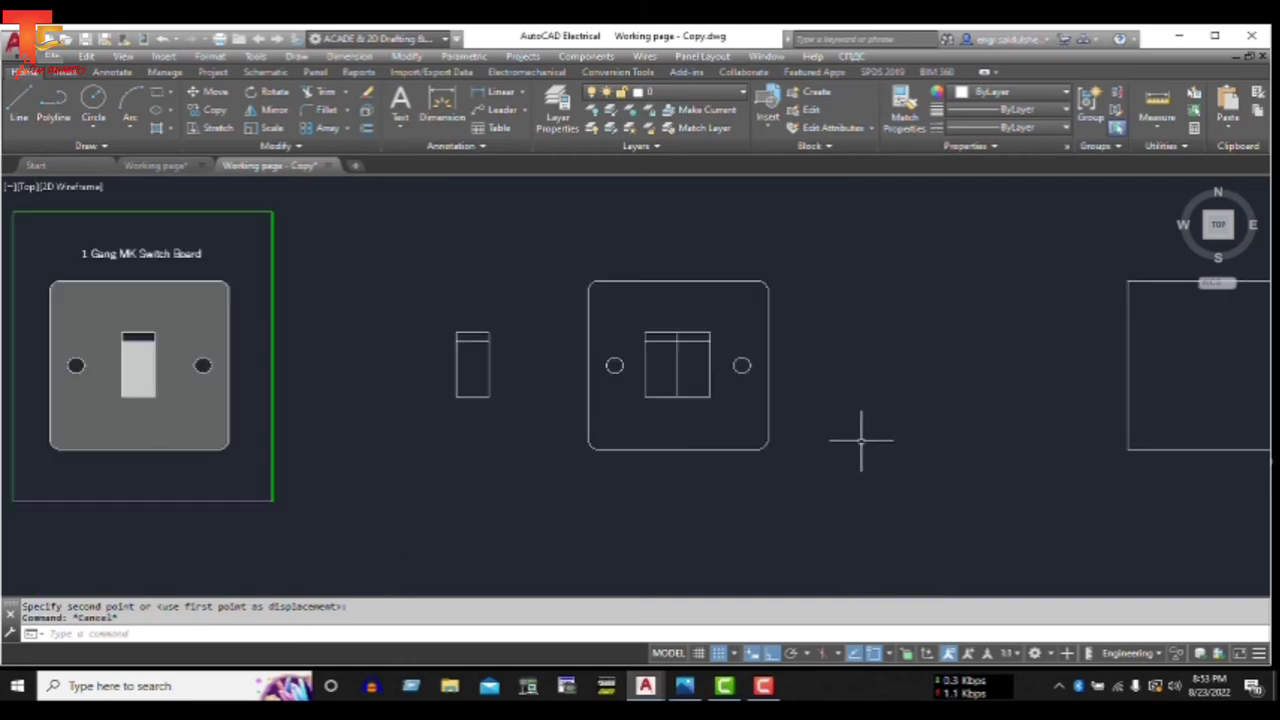
- Delete the spare empty square to the right of the 2-gang plate
{"action": "left_click", "coordinate": [846, 248]}
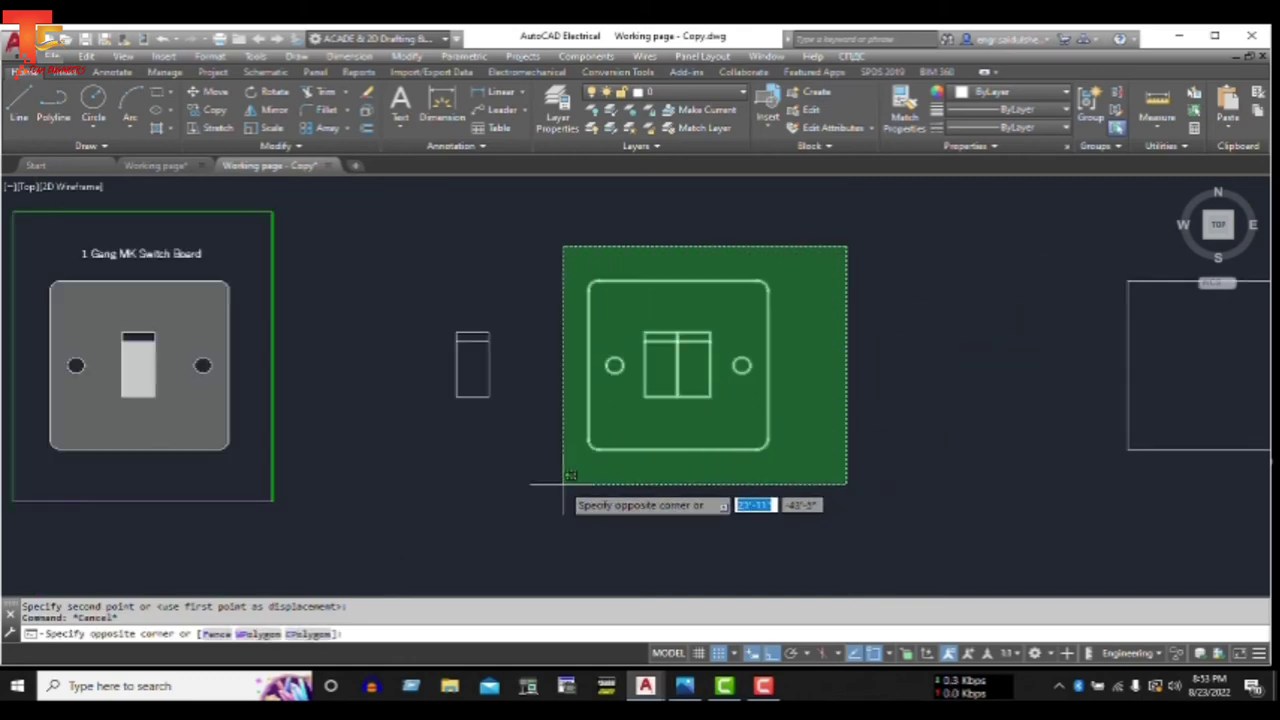
{"action": "key", "text": "Escape"}
{"action": "scroll", "coordinate": [978, 385], "scroll_direction": "down", "scroll_amount": 3}
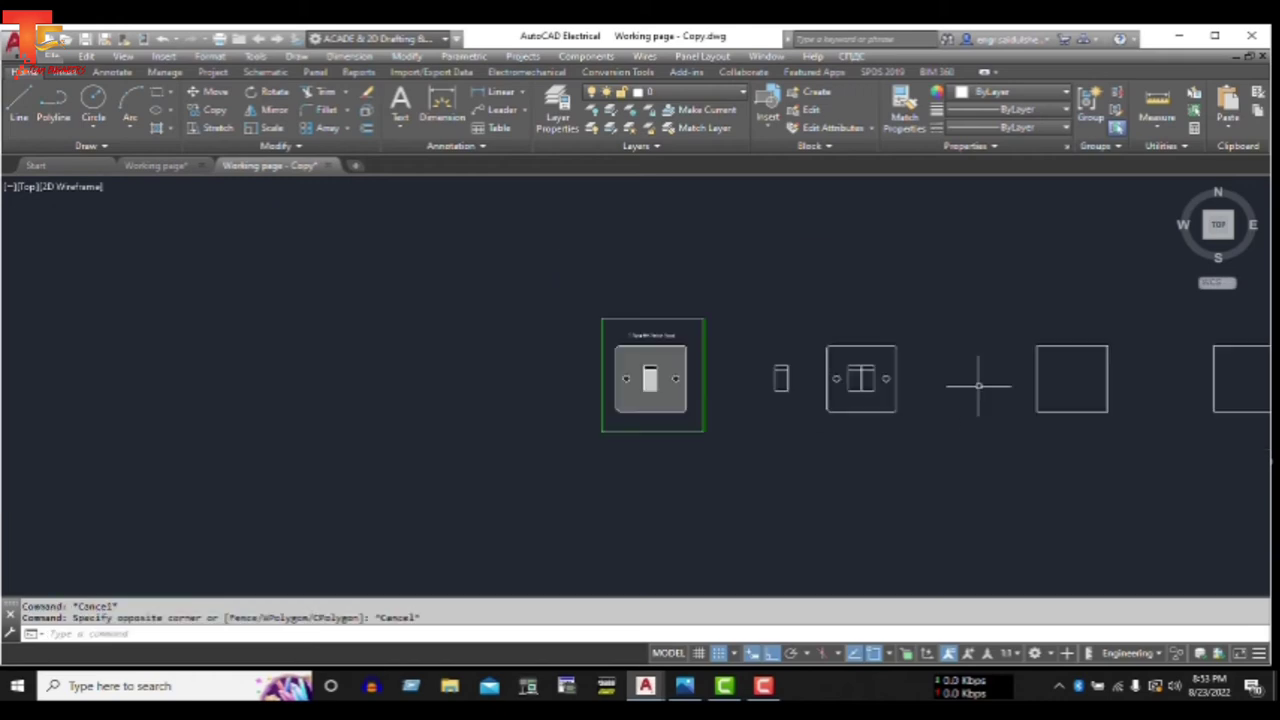
{"action": "left_click", "coordinate": [1162, 326]}
{"action": "left_click", "coordinate": [1014, 456]}
{"action": "key", "text": "Delete"}
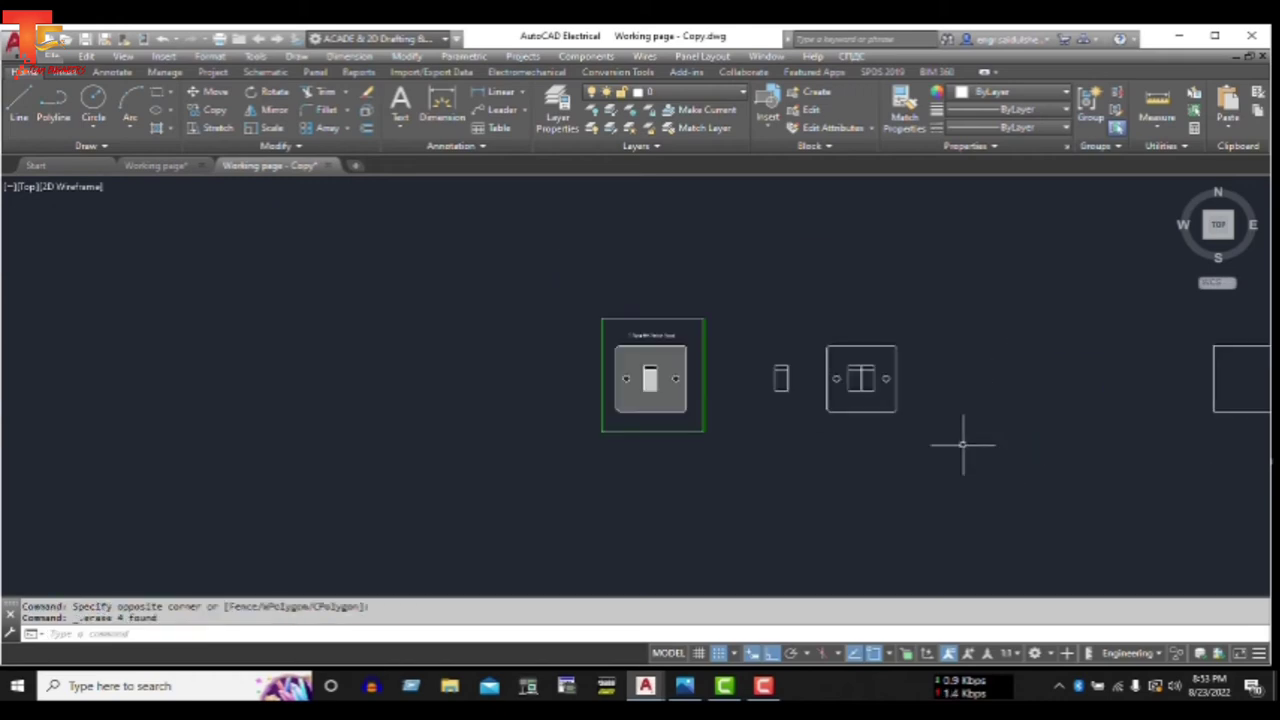
{"action": "key", "text": "Escape"}
{"action": "scroll", "coordinate": [860, 390], "scroll_direction": "up", "scroll_amount": 5}
{"action": "scroll", "coordinate": [876, 390], "scroll_direction": "up", "scroll_amount": 1}
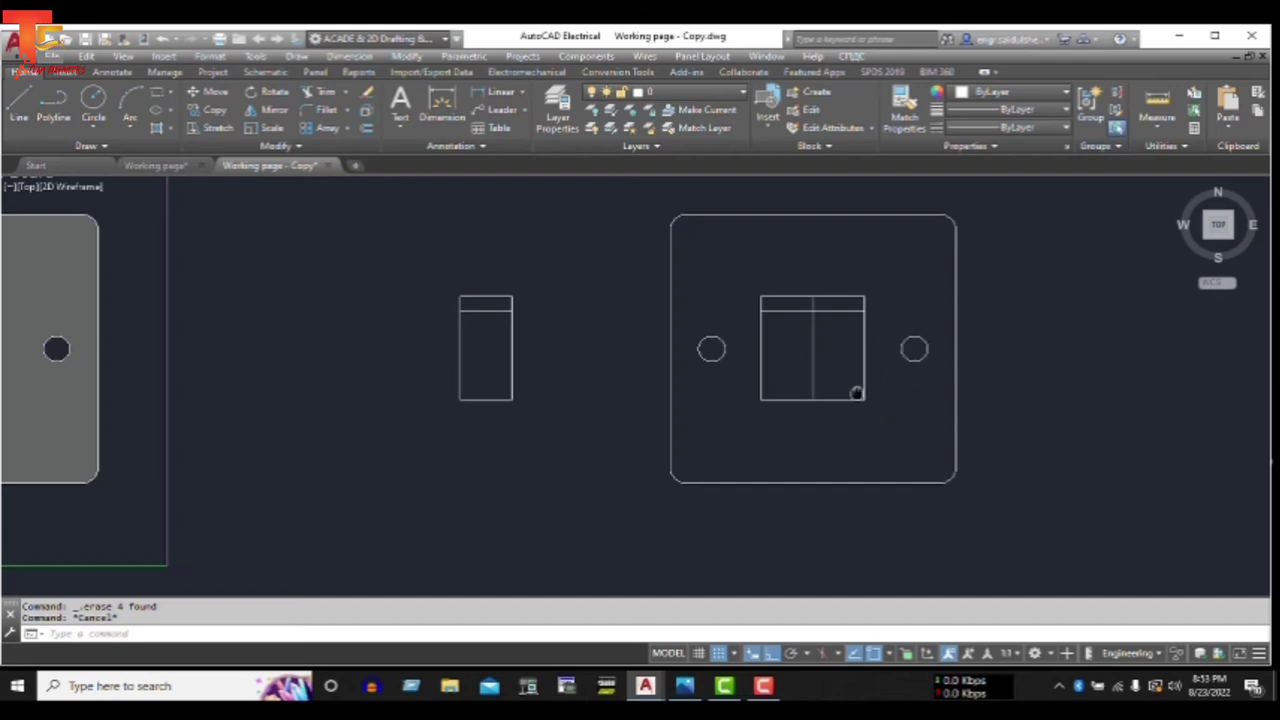
{"action": "middle_click_drag", "start_coordinate": [857, 393], "coordinate": [679, 430]}
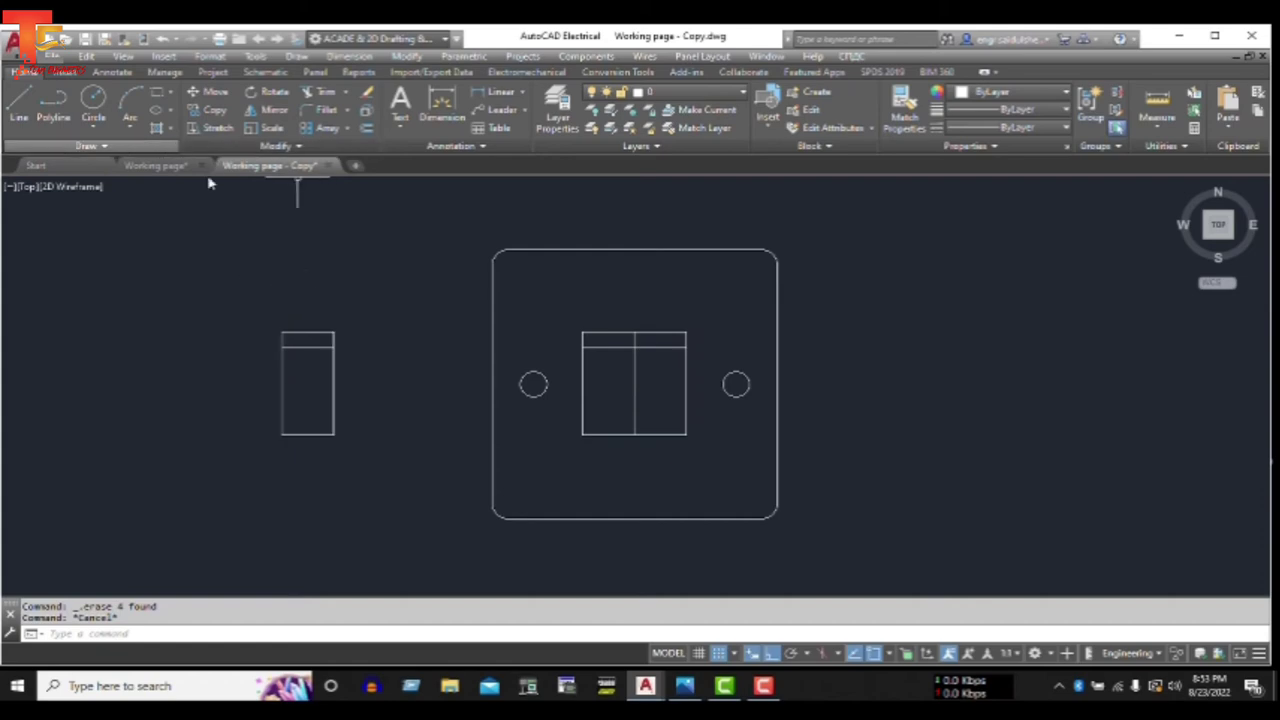
- Fill the 2-gang plate with a solid dark grey hatch (89,100,102)
{"action": "type", "text": "h"}
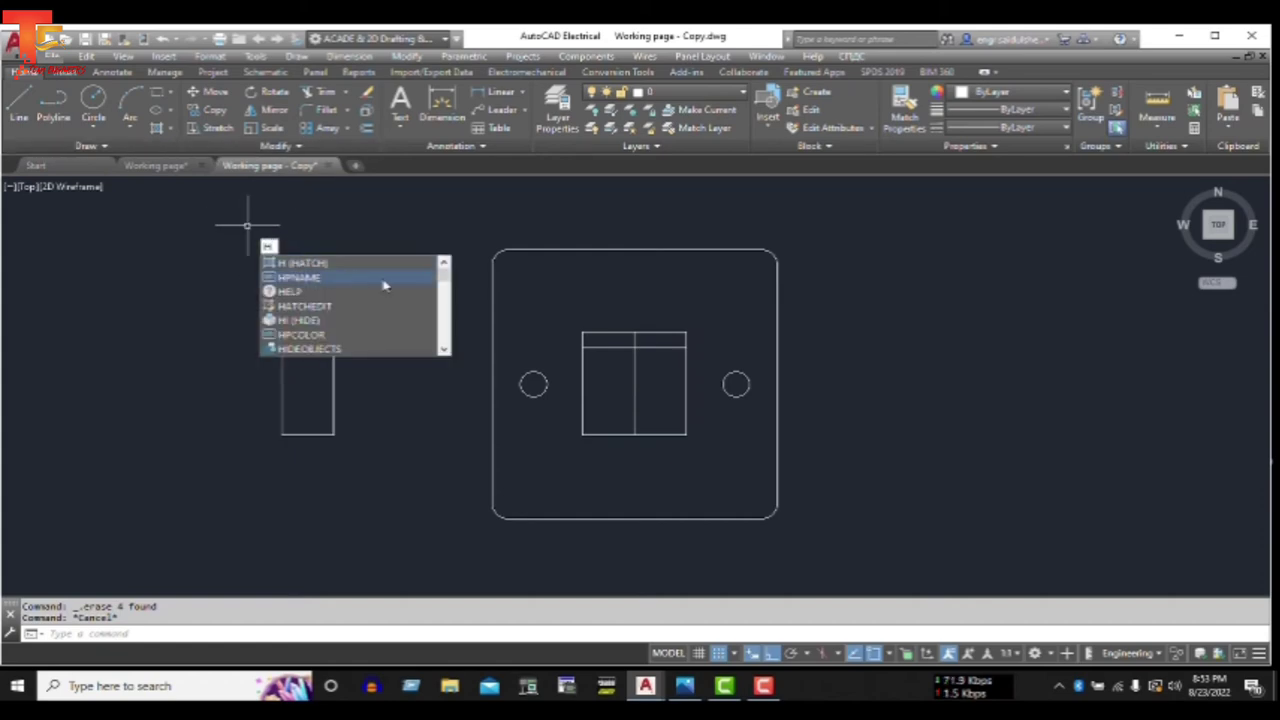
{"action": "key", "text": "Return"}
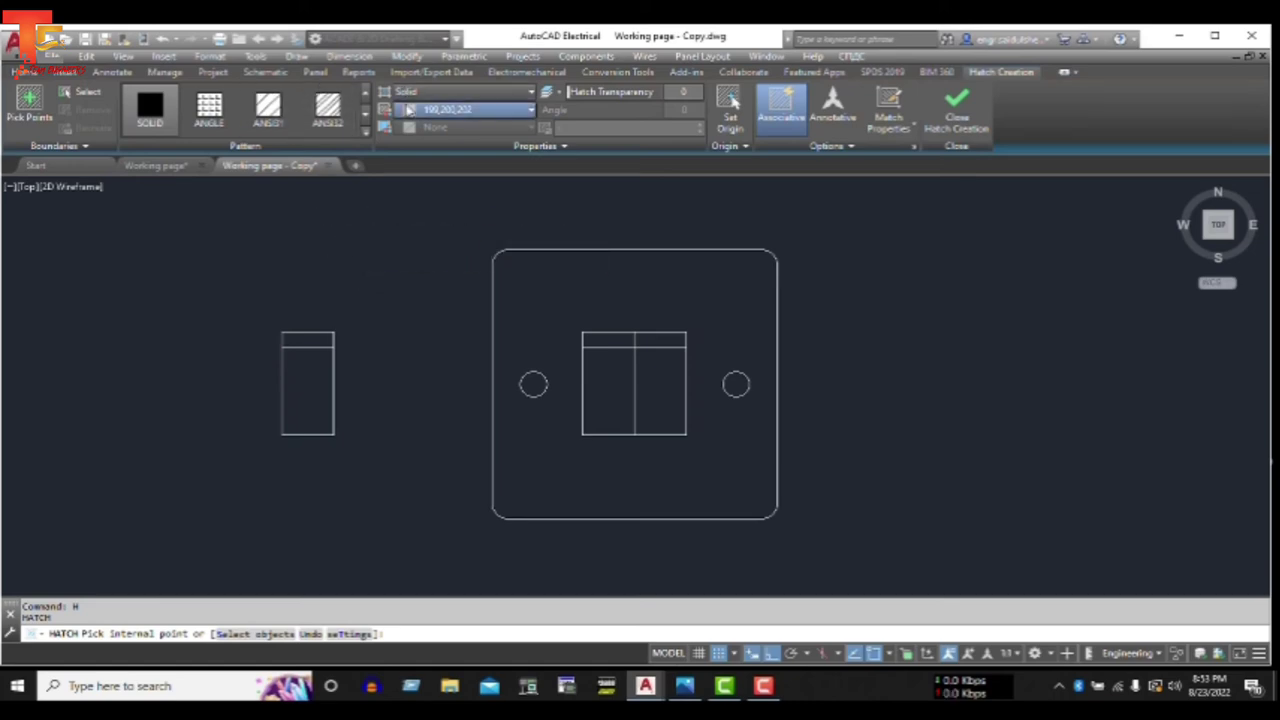
{"action": "left_click", "coordinate": [460, 109]}
{"action": "left_click", "coordinate": [406, 205]}
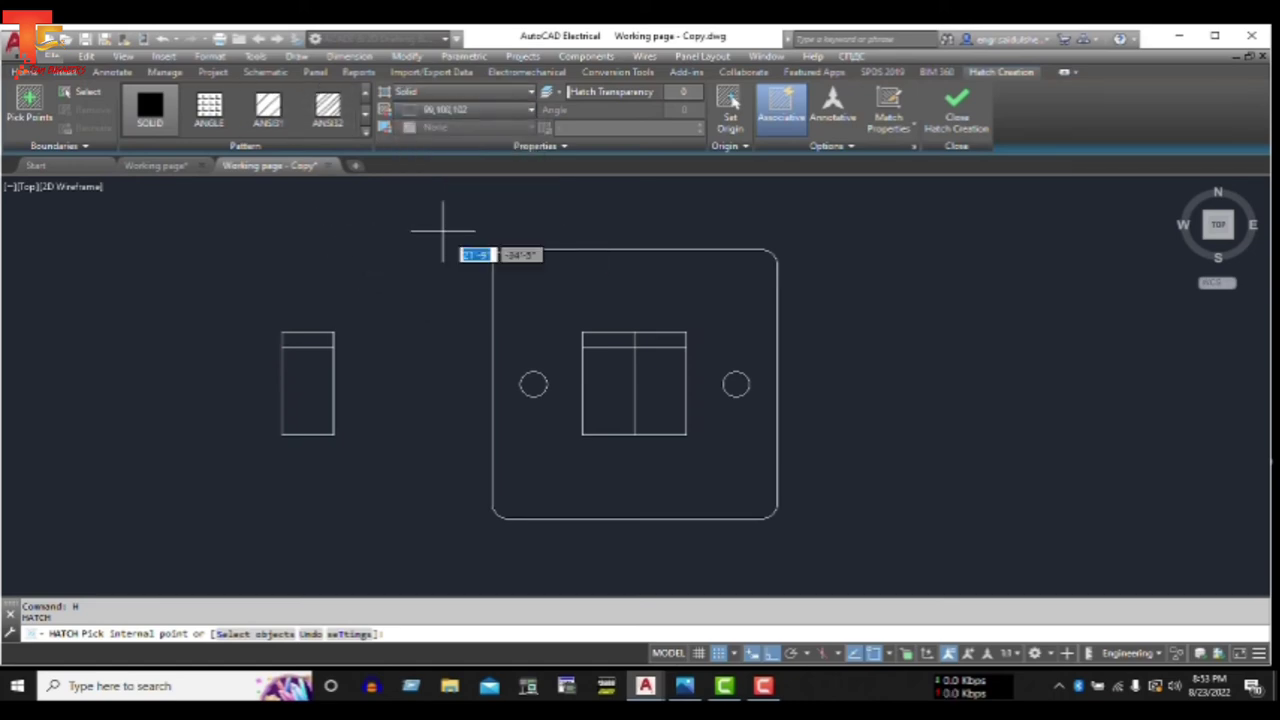
{"action": "left_click", "coordinate": [627, 287]}
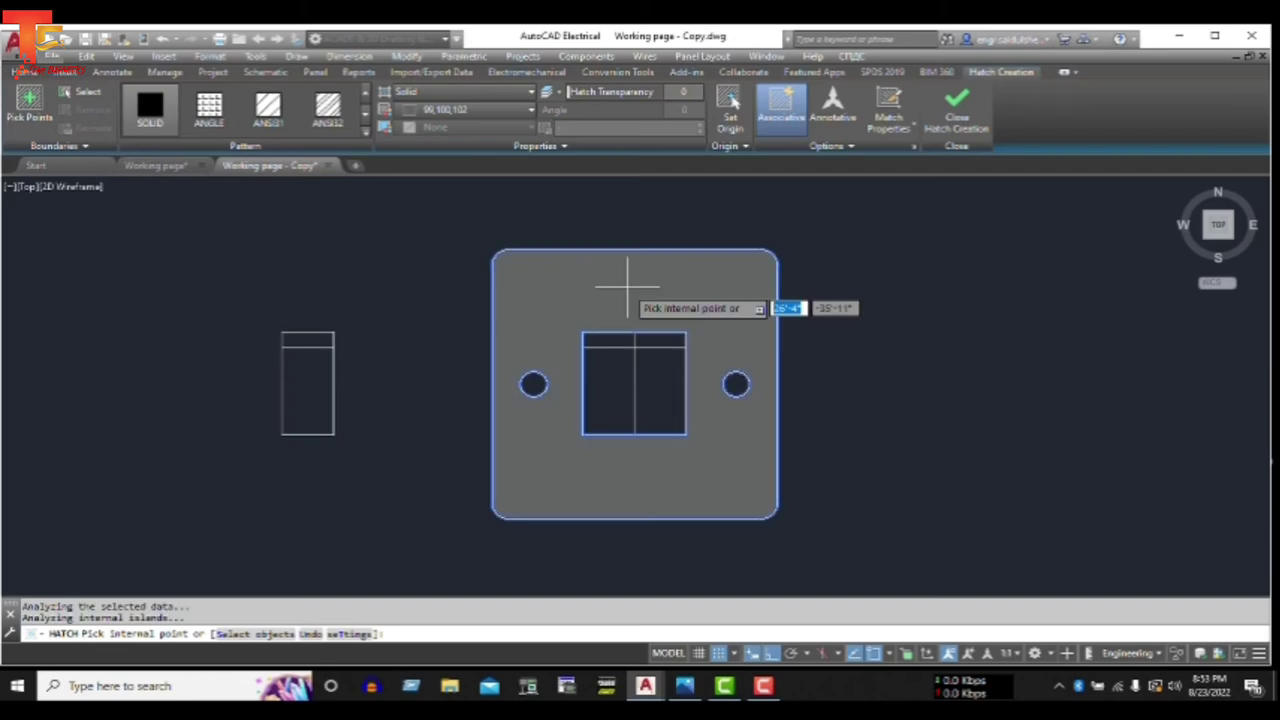
{"action": "key", "text": "Escape"}
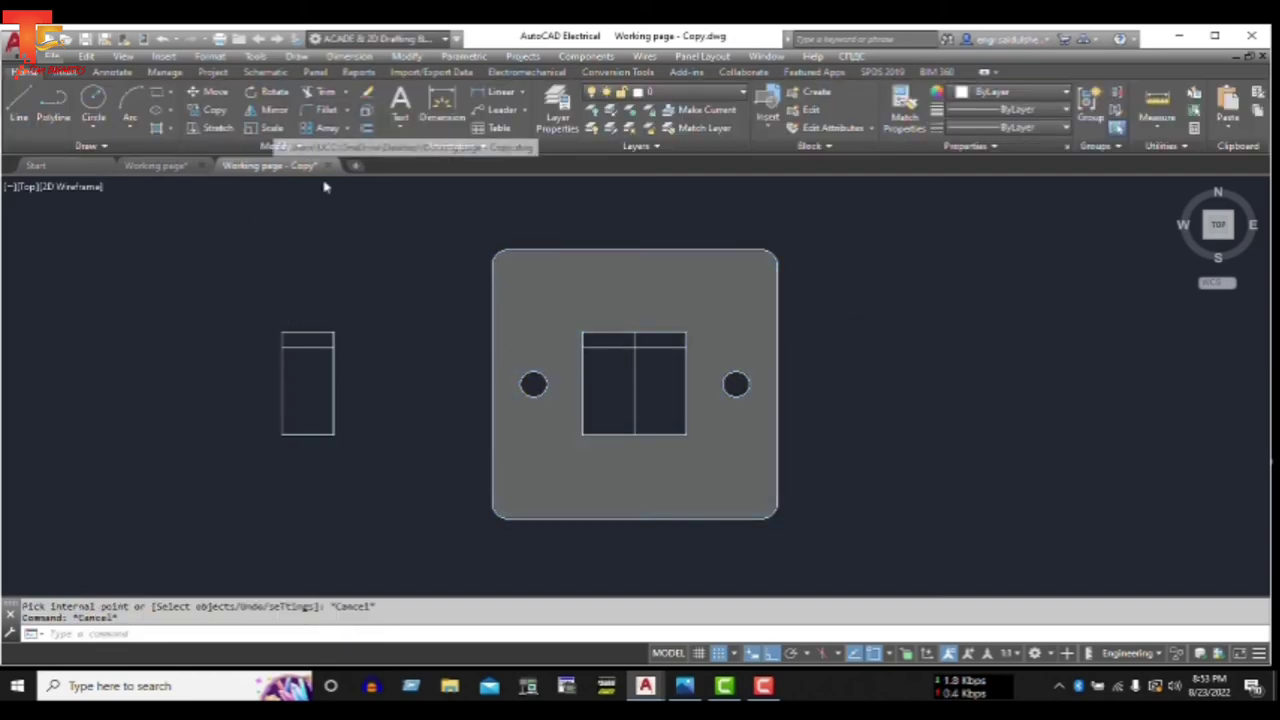
- Fill both rockers with a solid light grey hatch (199,200,202)
{"action": "key", "text": "Return"}
{"action": "left_click", "coordinate": [433, 112]}
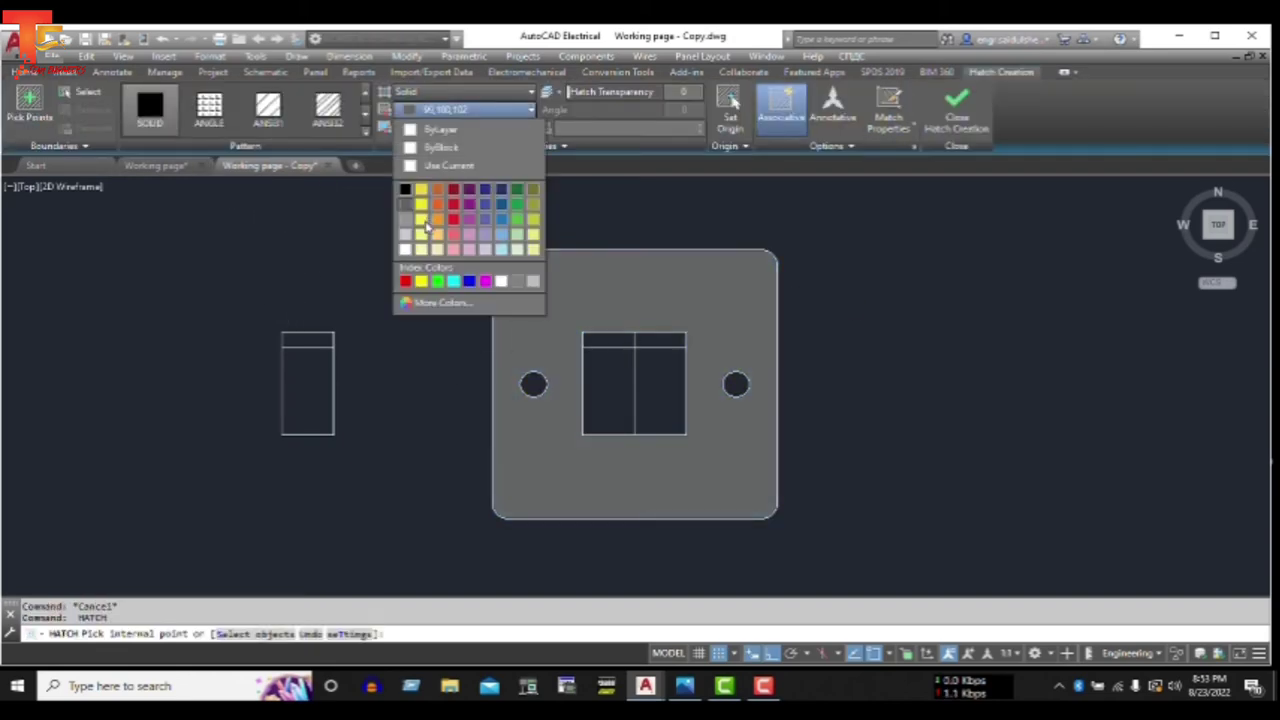
{"action": "left_click", "coordinate": [406, 240]}
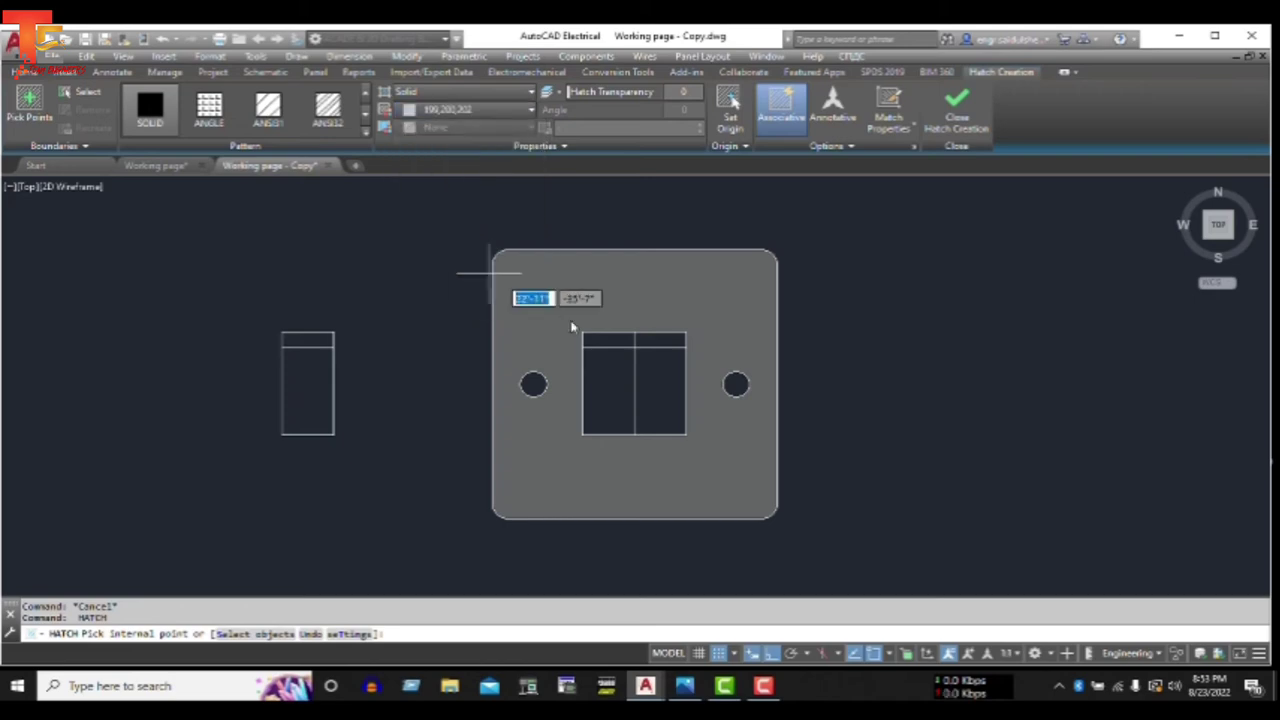
{"action": "left_click", "coordinate": [608, 385]}
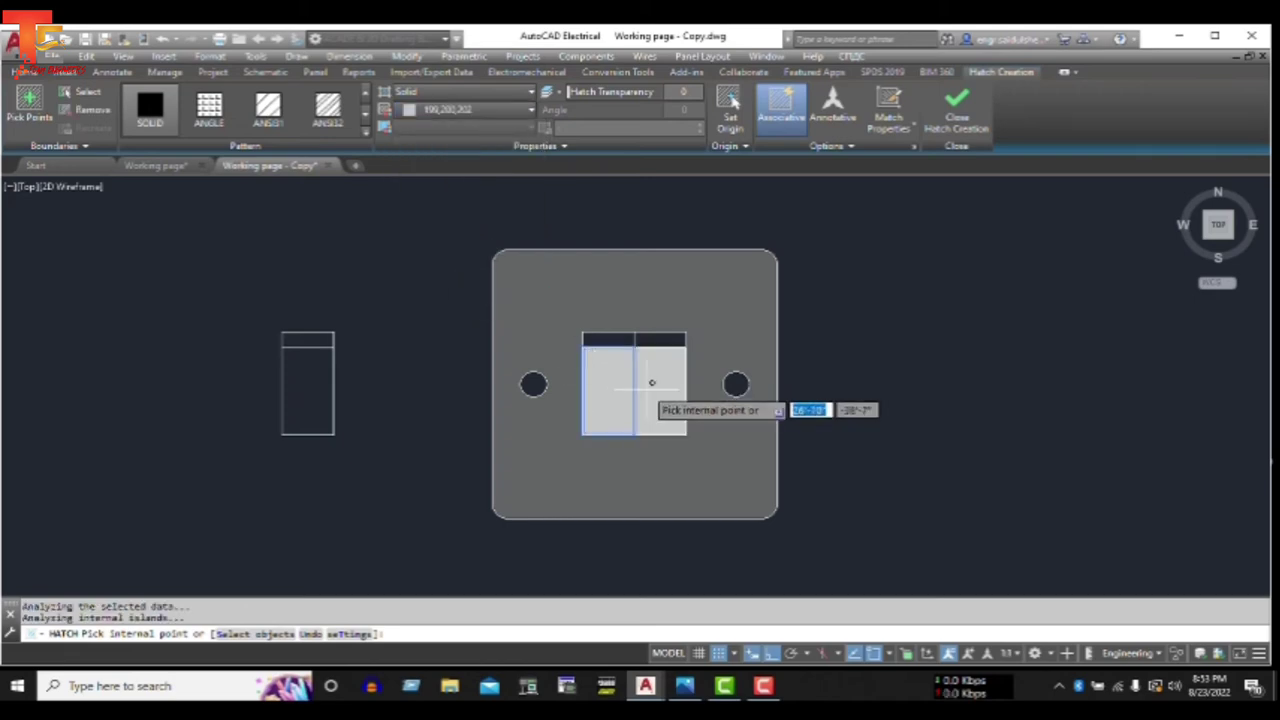
{"action": "key", "text": "Escape"}
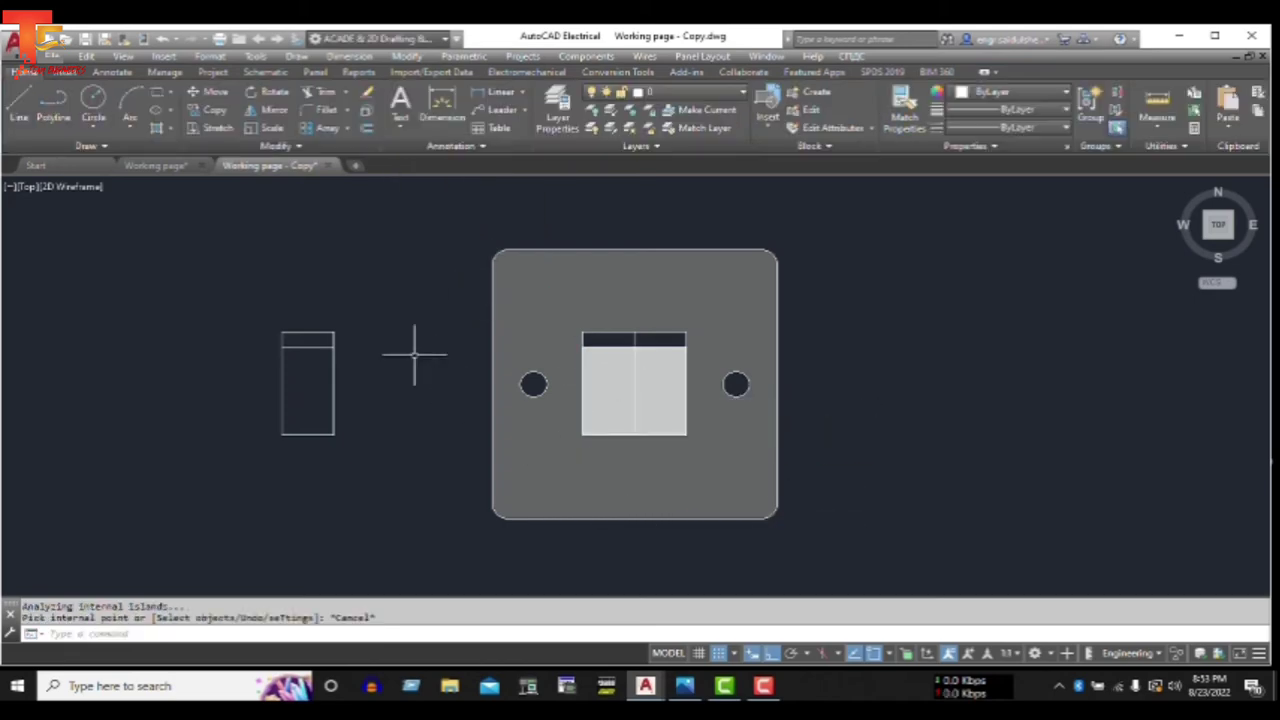
- Copy the '1 Gang MK Switch Board' label to a spot above the 2-gang plate
{"action": "key", "text": "Escape"}
{"action": "scroll", "coordinate": [897, 354], "scroll_direction": "down", "scroll_amount": 2}
{"action": "scroll", "coordinate": [897, 354], "scroll_direction": "down", "scroll_amount": 2}
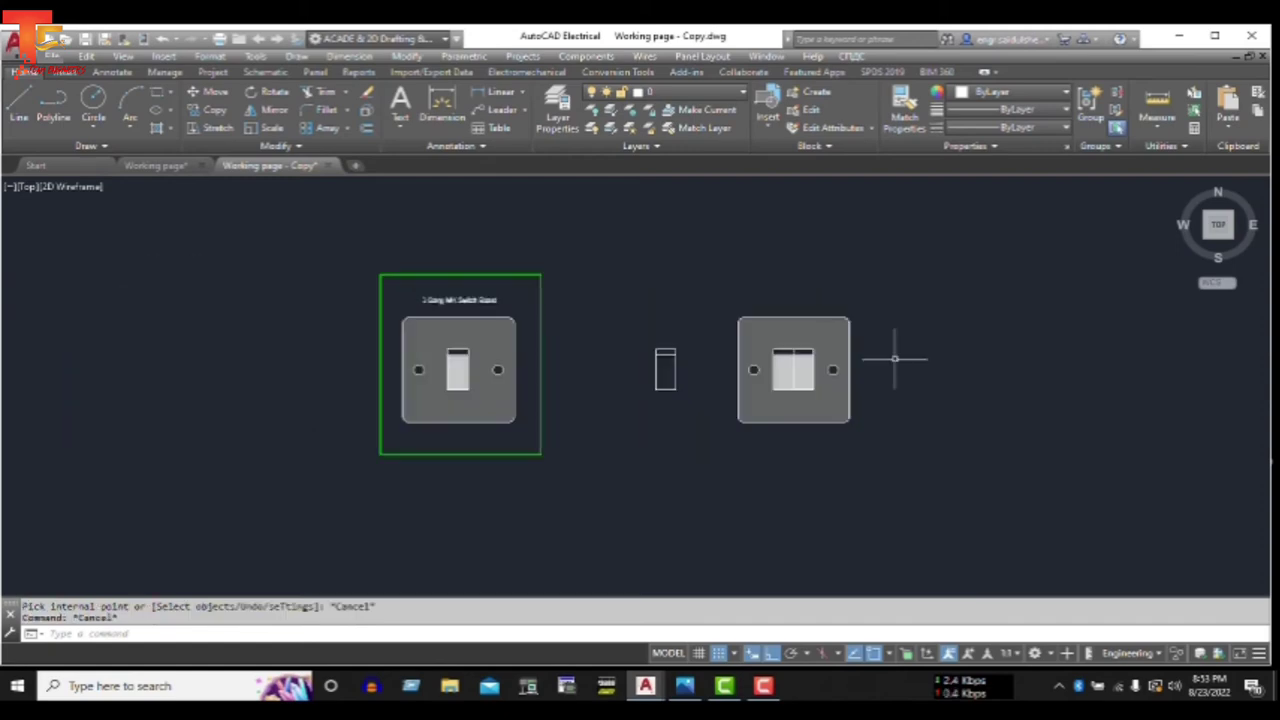
{"action": "scroll", "coordinate": [495, 298], "scroll_direction": "up", "scroll_amount": 2}
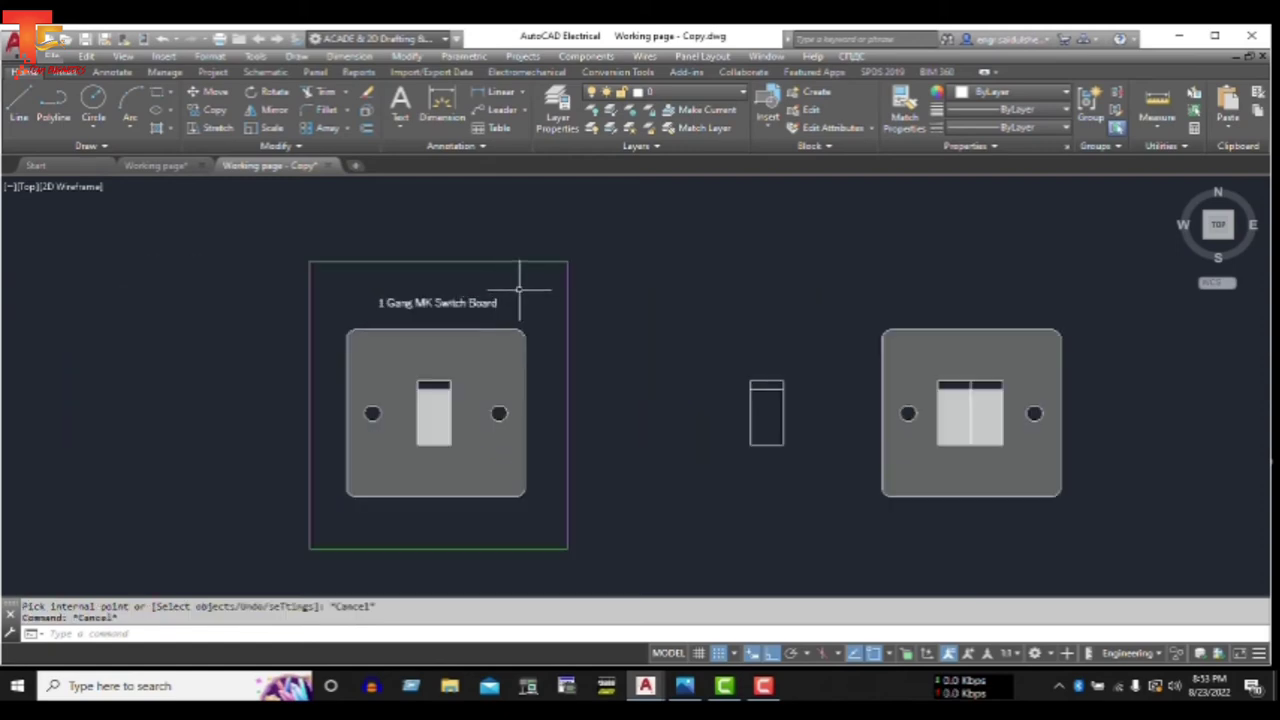
{"action": "left_click", "coordinate": [519, 290]}
{"action": "left_click", "coordinate": [339, 321]}
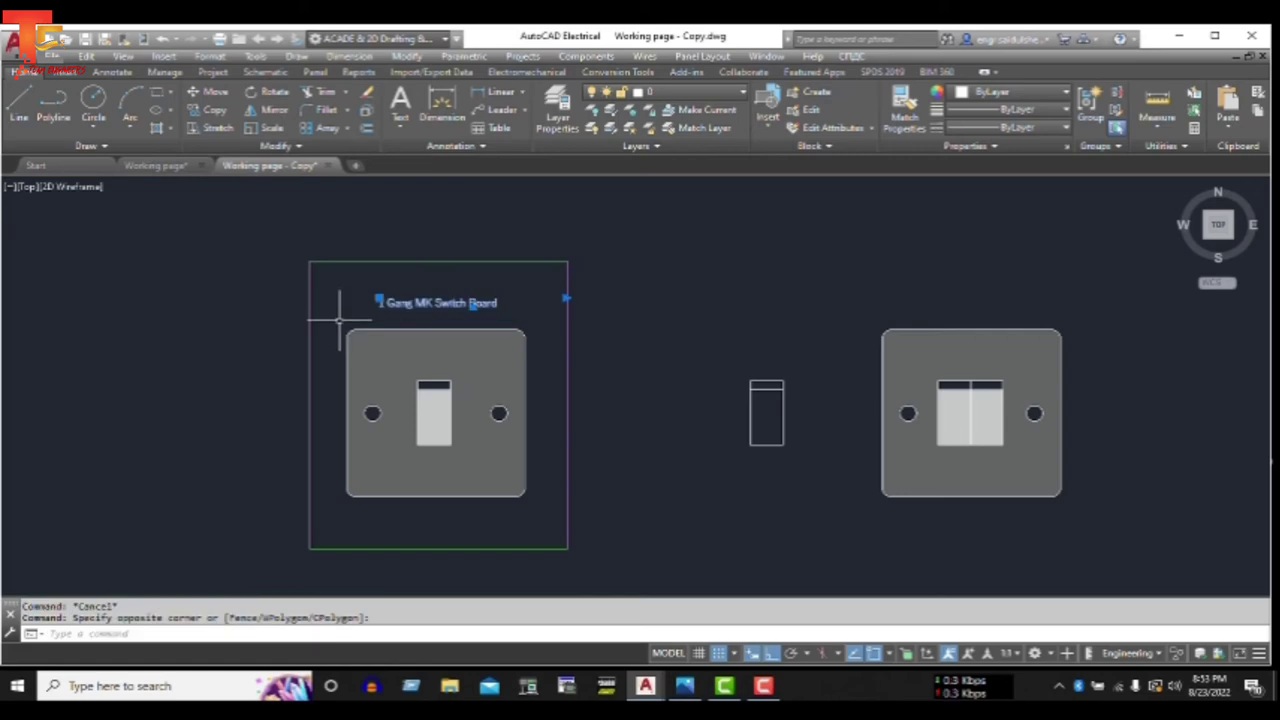
{"action": "type", "text": "co"}
{"action": "key", "text": "Return"}
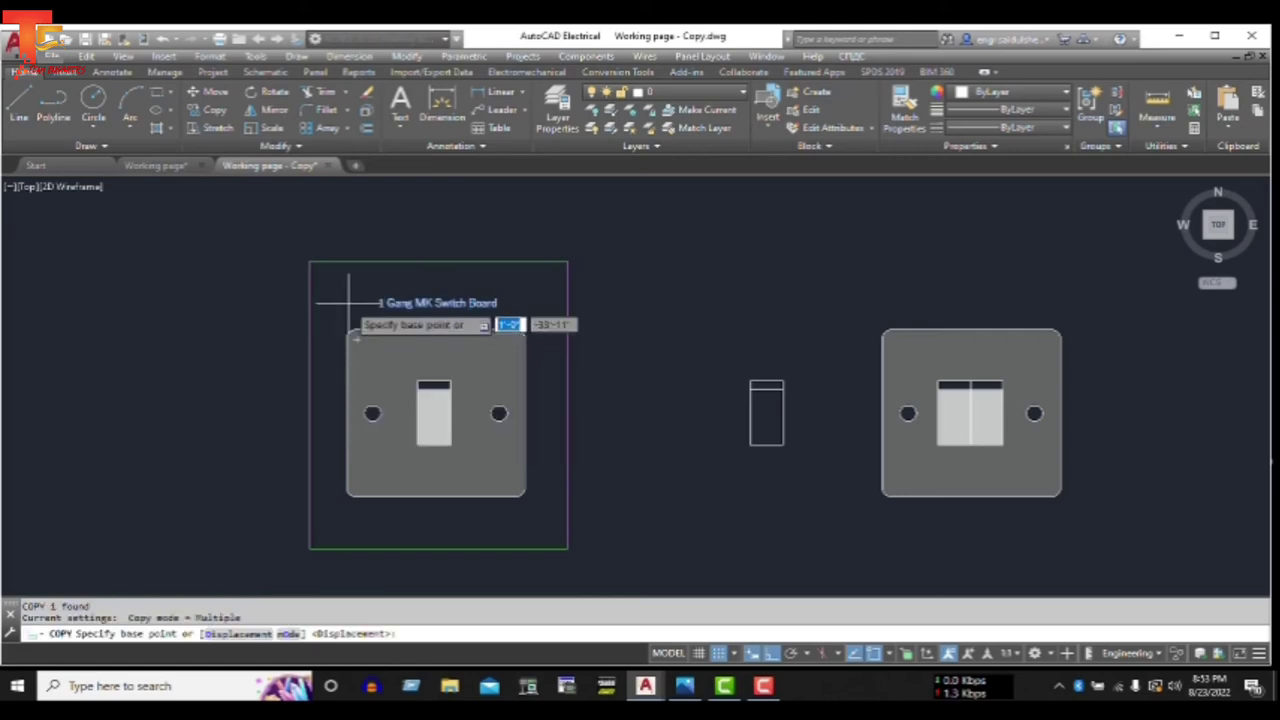
{"action": "left_click", "coordinate": [408, 296]}
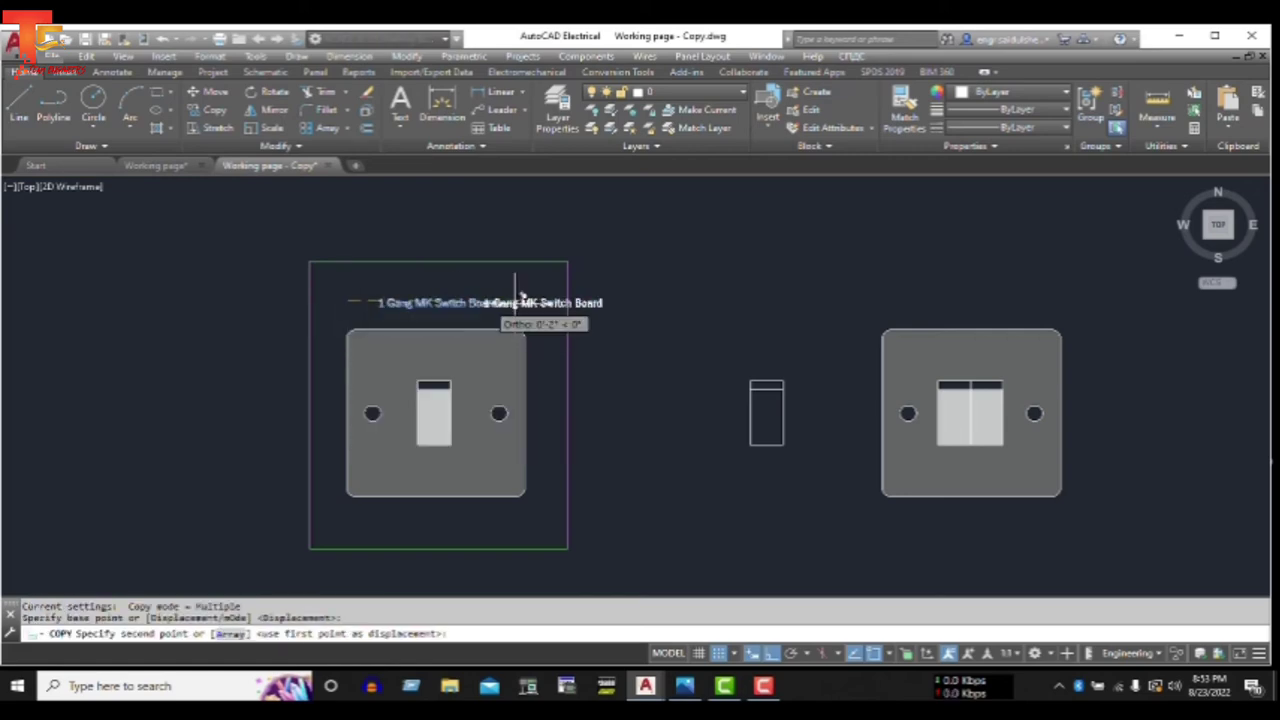
{"action": "left_click", "coordinate": [888, 300]}
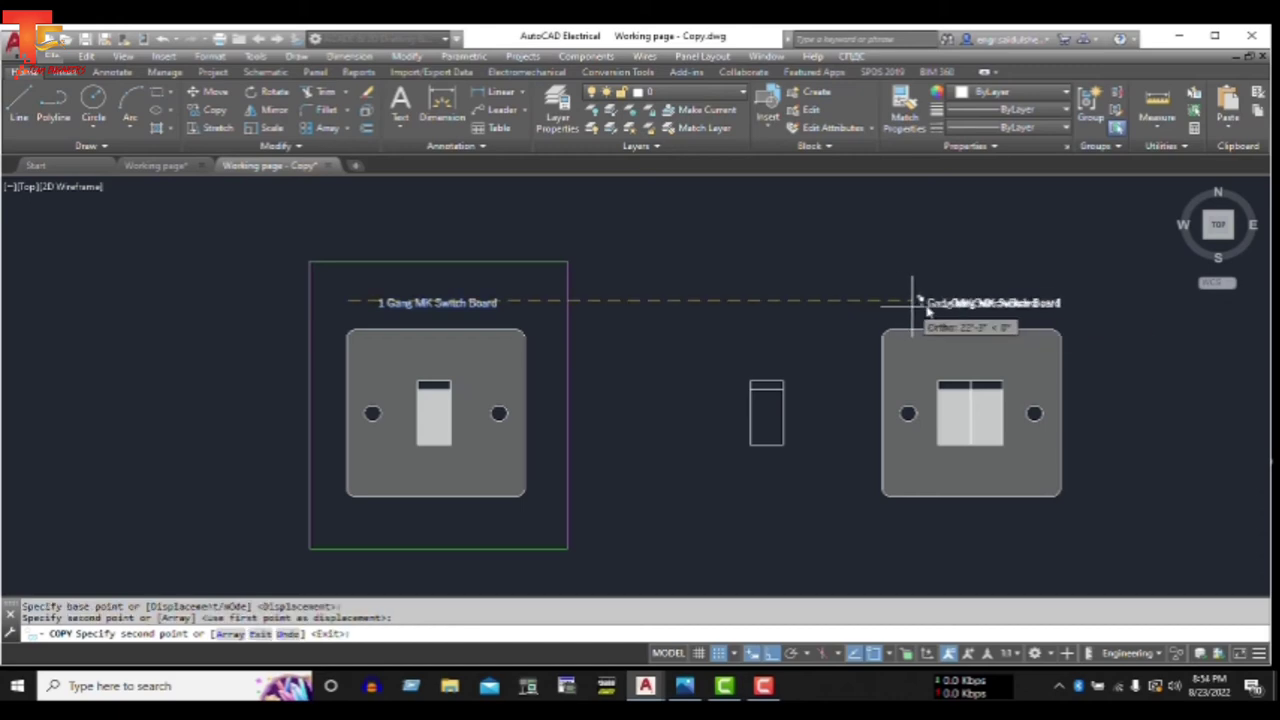
{"action": "key", "text": "Escape"}
{"action": "scroll", "coordinate": [937, 308], "scroll_direction": "up", "scroll_amount": 6}
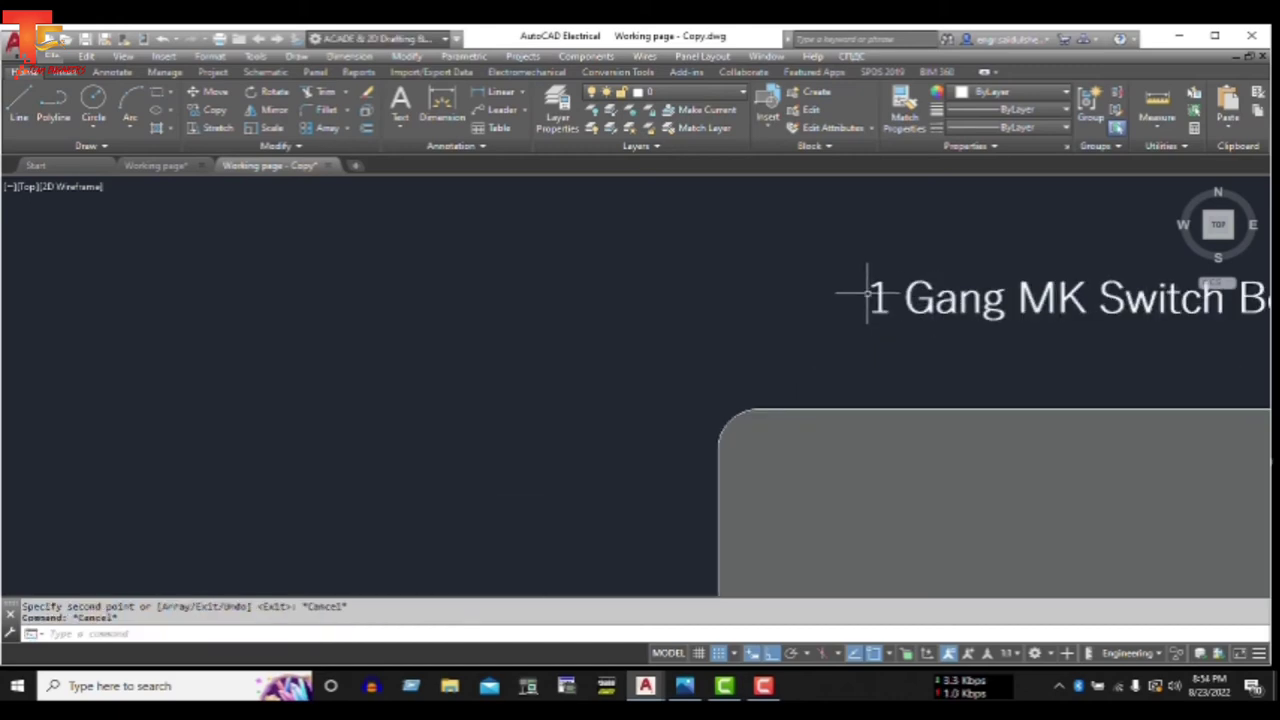
- Edit the copied label's leading 1 to 2 so it reads '2 Gang MK Switch Board'
{"action": "left_click", "coordinate": [878, 296]}
{"action": "double_click", "coordinate": [878, 296]}
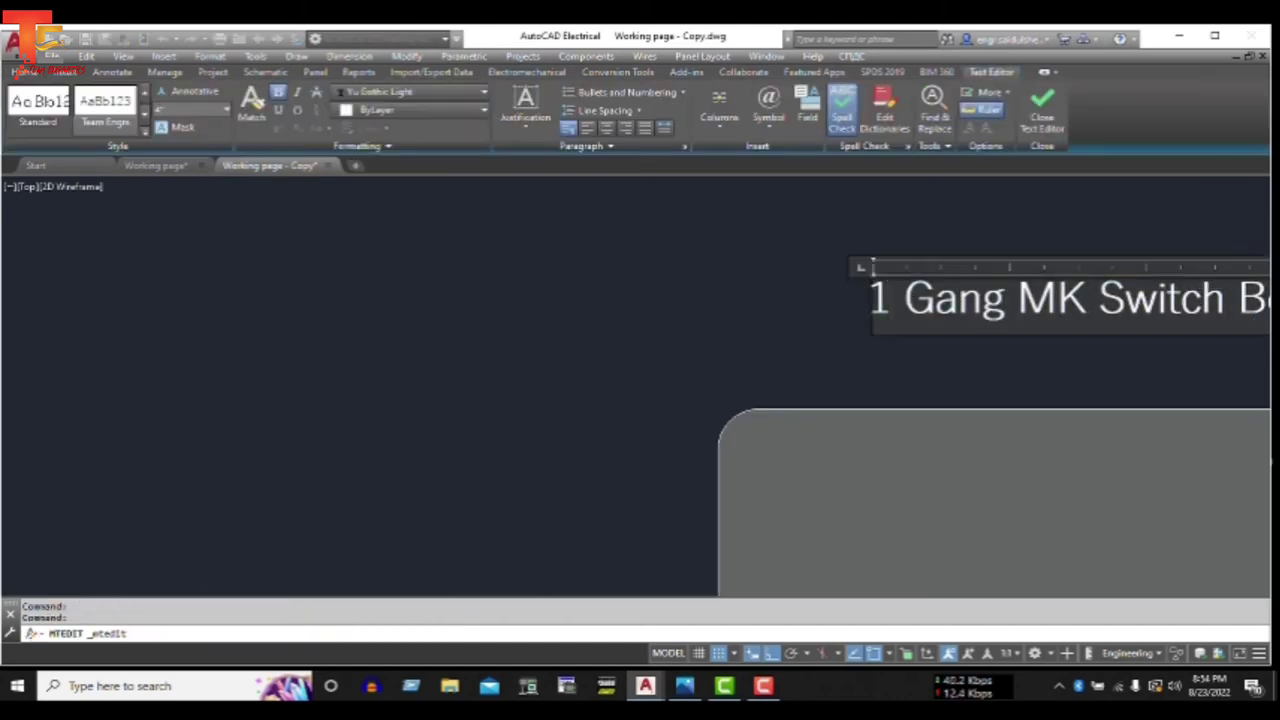
{"action": "key", "text": "BackSpace"}
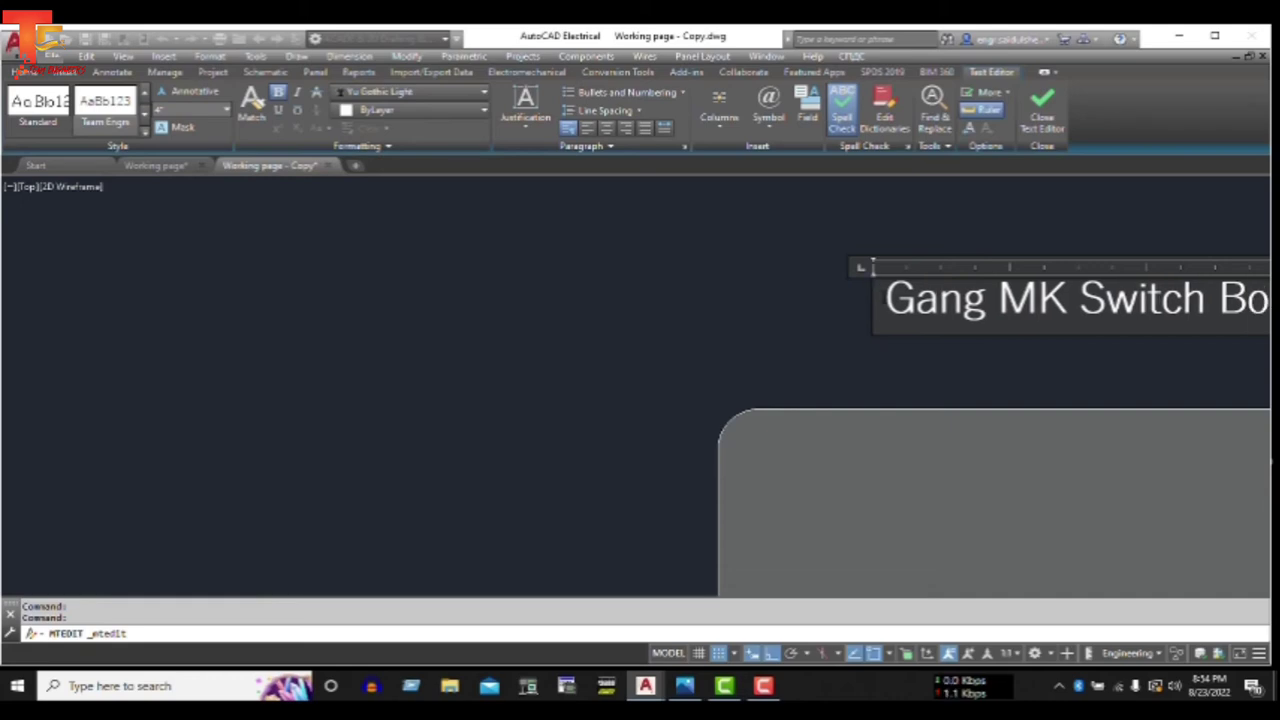
{"action": "type", "text": "2"}
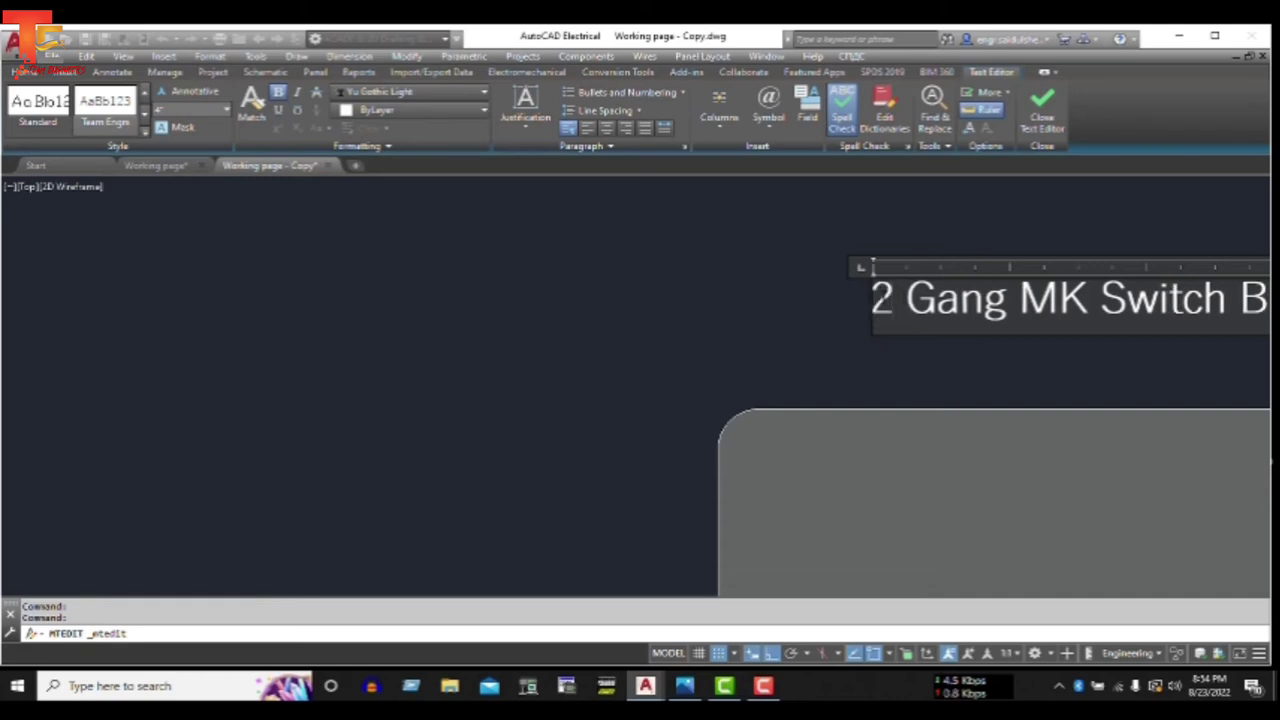
{"action": "key", "text": "Escape"}
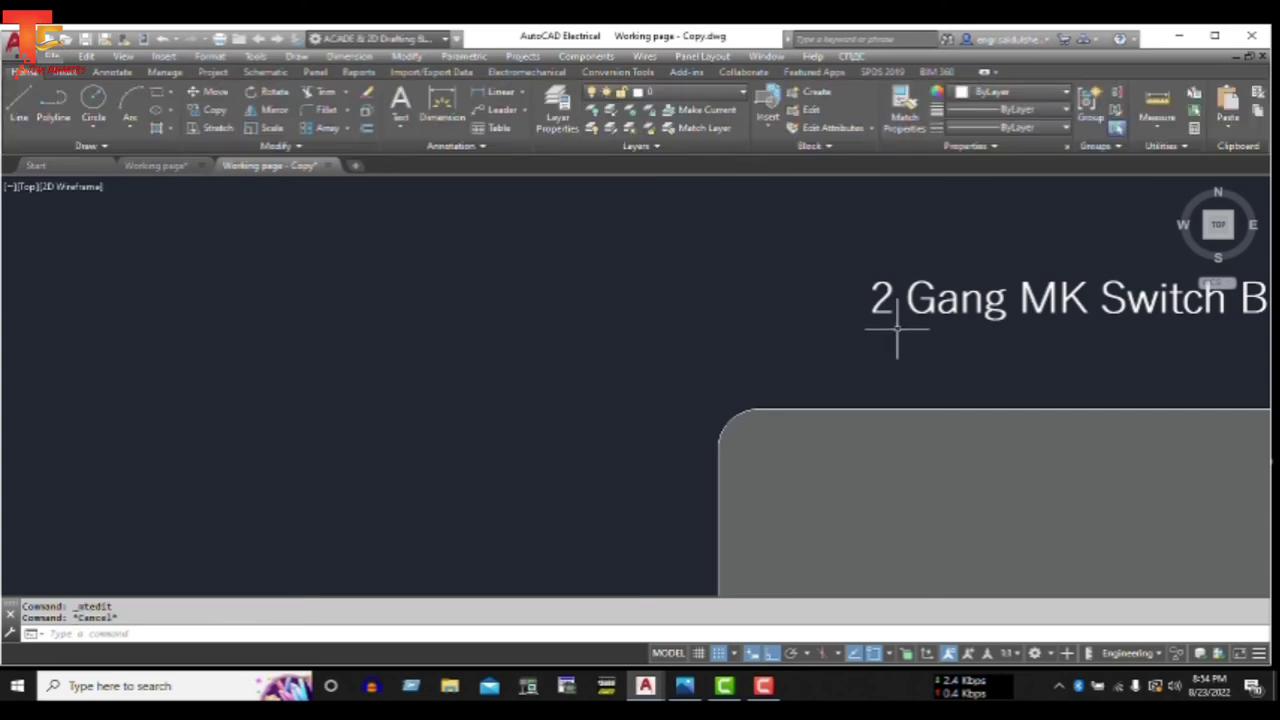
{"action": "scroll", "coordinate": [900, 330], "scroll_direction": "down", "scroll_amount": 3}
{"action": "scroll", "coordinate": [800, 340], "scroll_direction": "down", "scroll_amount": 2}
{"action": "scroll", "coordinate": [814, 330], "scroll_direction": "down", "scroll_amount": 1}
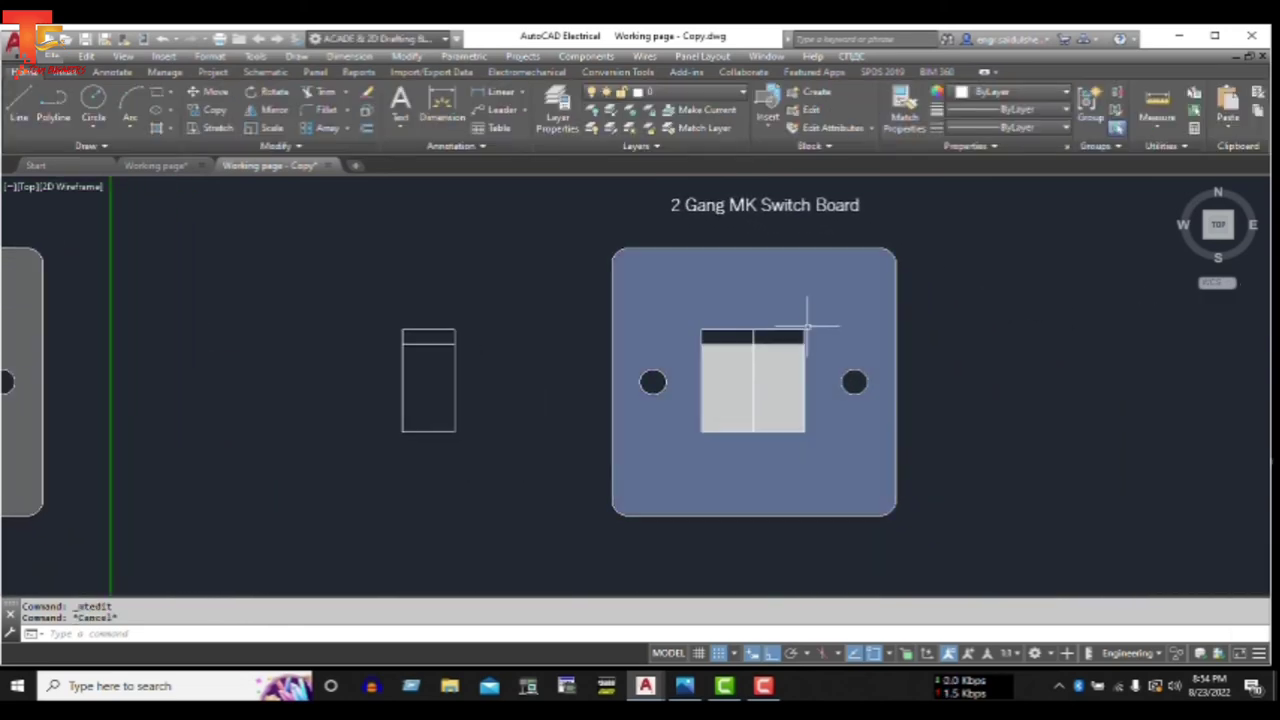
{"action": "scroll", "coordinate": [990, 355], "scroll_direction": "down", "scroll_amount": 2}
{"action": "scroll", "coordinate": [1021, 368], "scroll_direction": "up", "scroll_amount": 2}
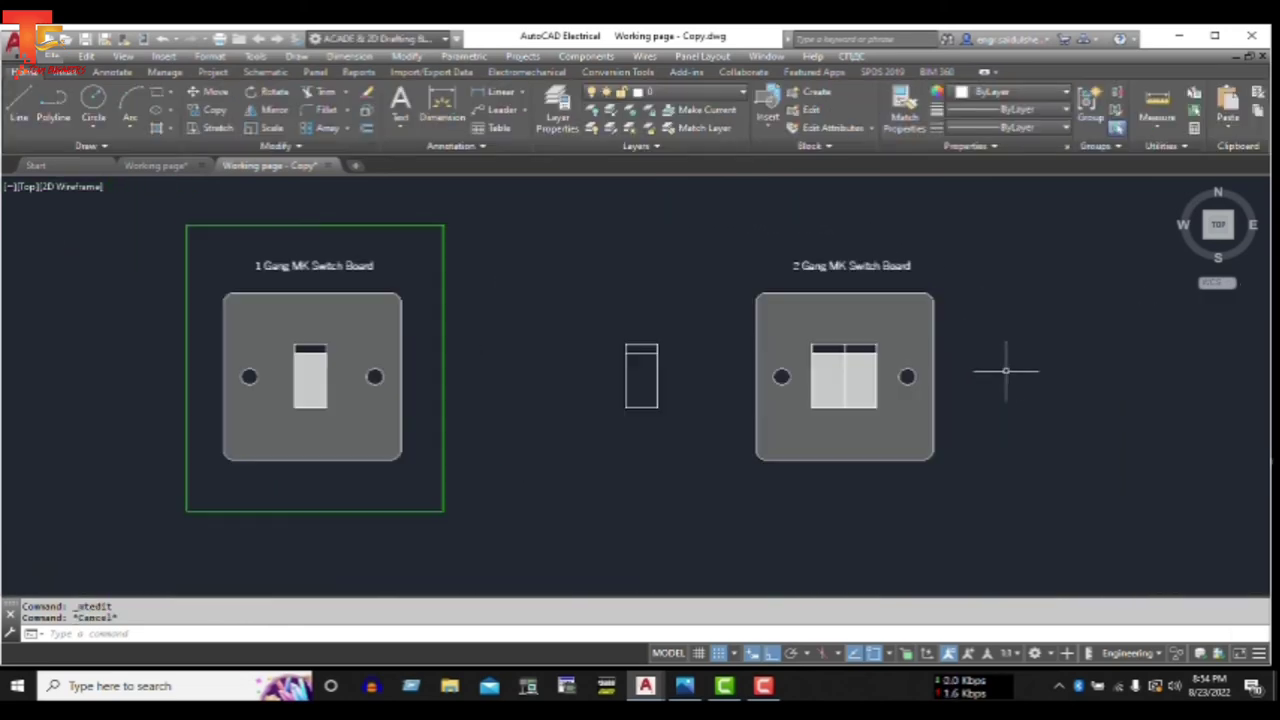
- Move the loose rocker outline far off to the right
{"action": "left_click", "coordinate": [700, 304]}
{"action": "left_click", "coordinate": [586, 470]}
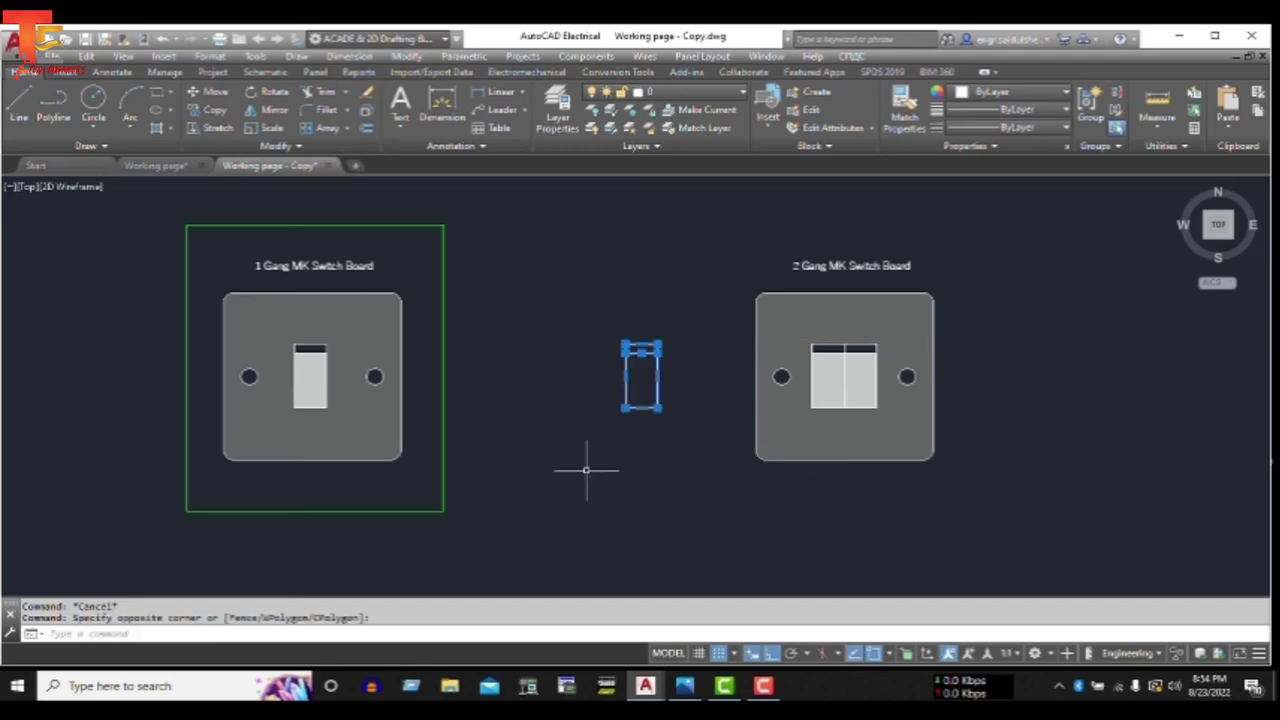
{"action": "type", "text": "m"}
{"action": "key", "text": "Return"}
{"action": "left_click", "coordinate": [592, 460]}
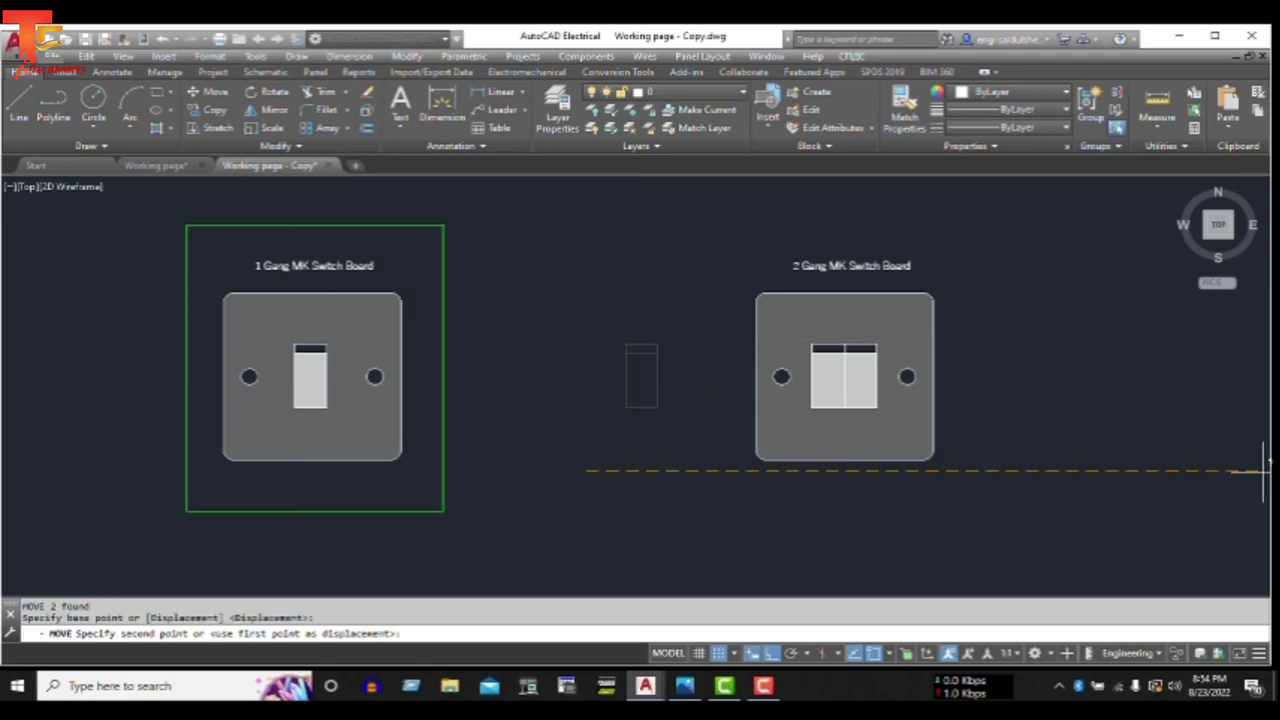
{"action": "left_click", "coordinate": [1176, 460]}
{"action": "key", "text": "Escape"}
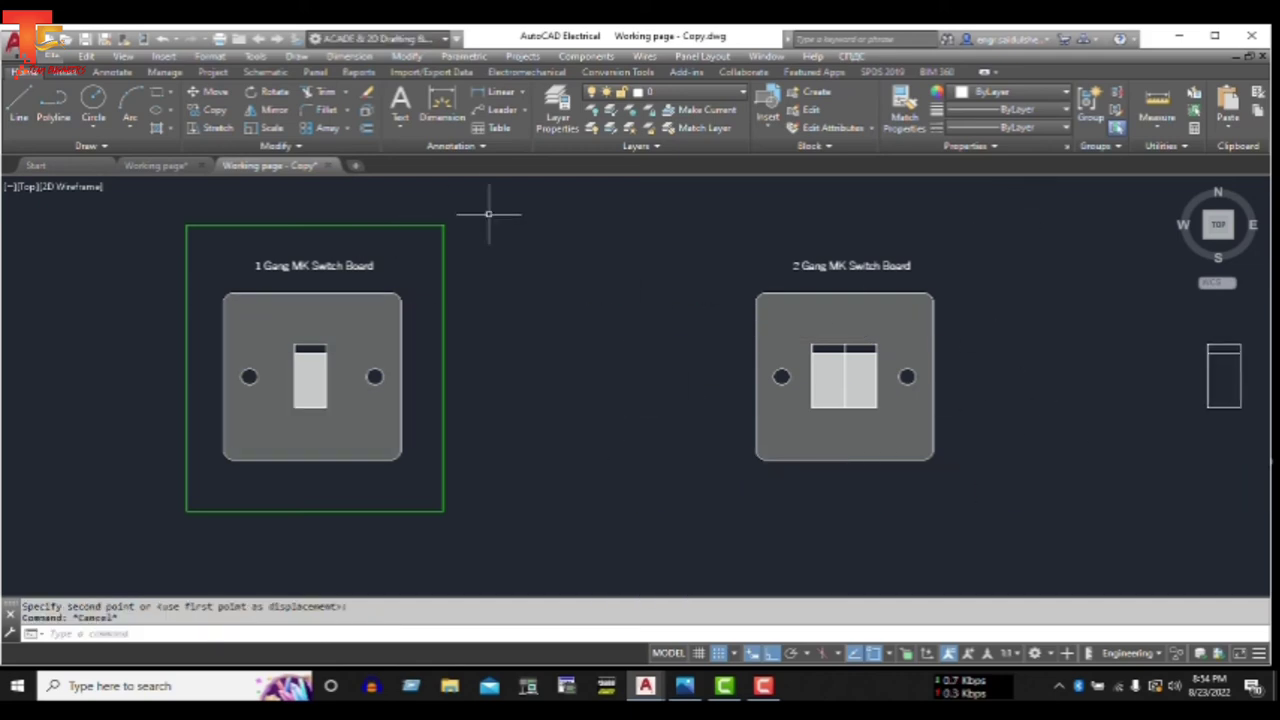
- Copy the green frame so a second frame sits right beside the first
{"action": "left_click", "coordinate": [487, 218]}
{"action": "left_click", "coordinate": [431, 240]}
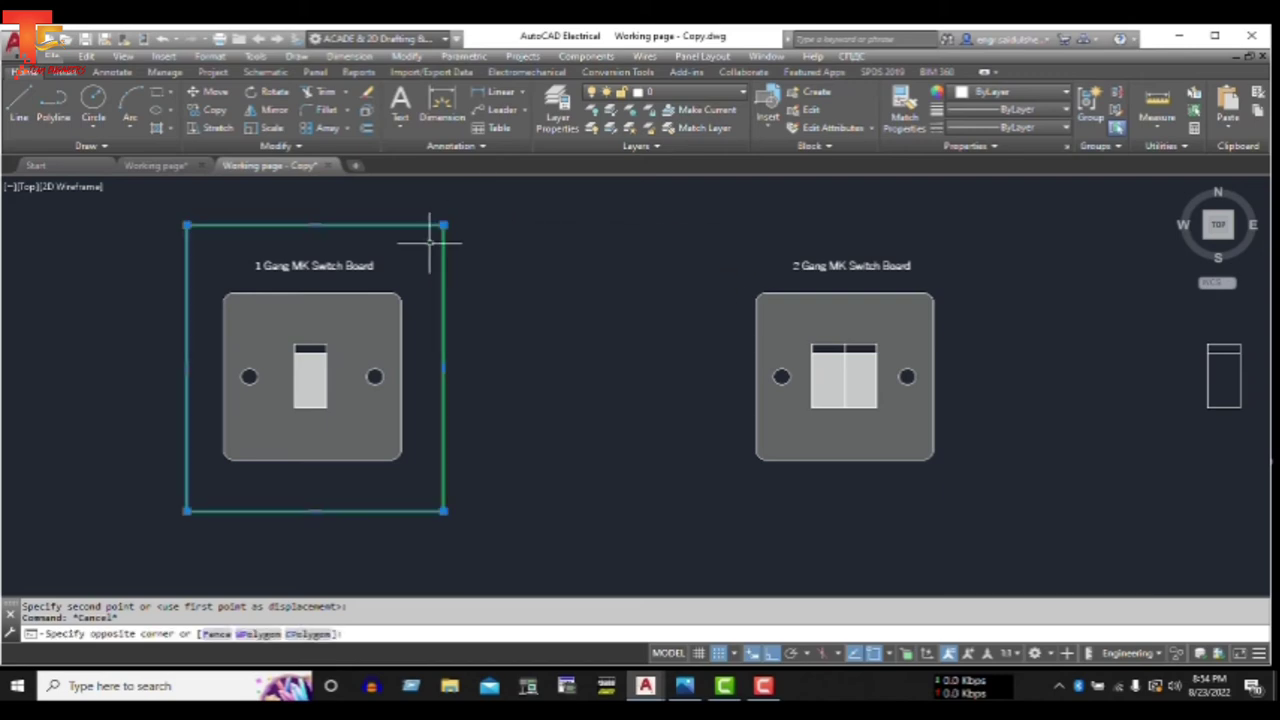
{"action": "type", "text": "co"}
{"action": "key", "text": "Return"}
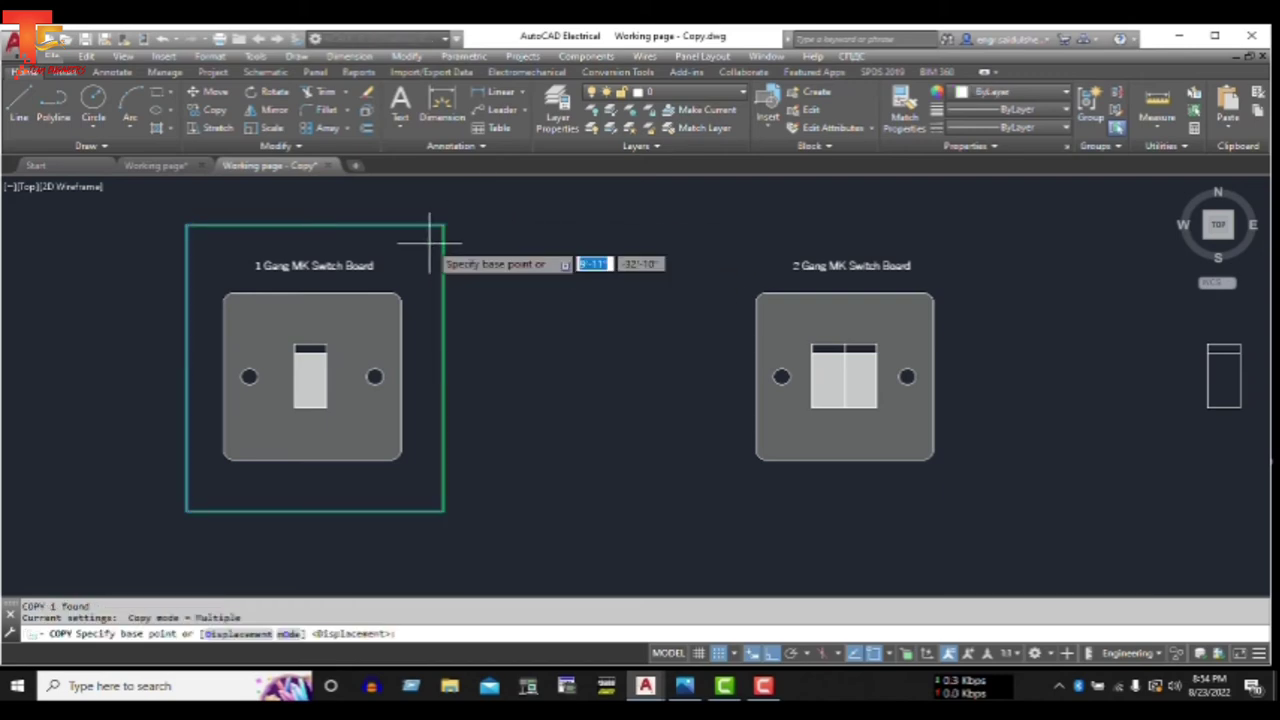
{"action": "left_click", "coordinate": [186, 224]}
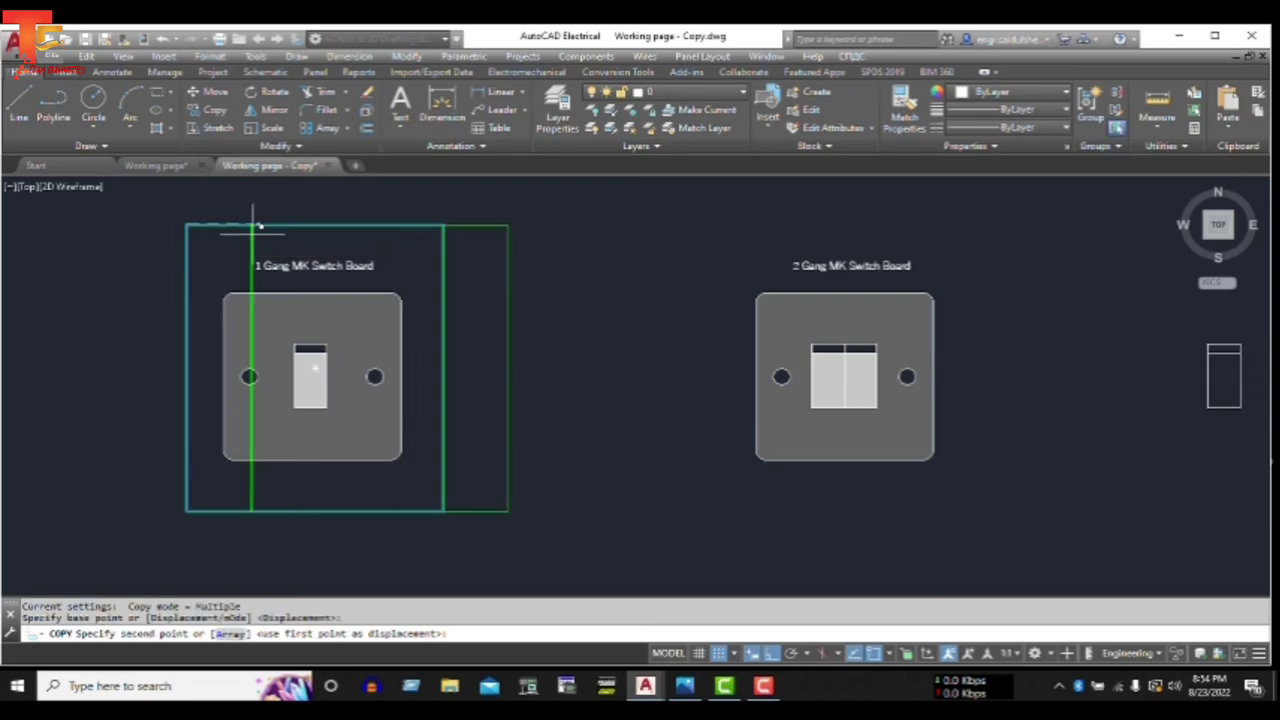
{"action": "left_click", "coordinate": [444, 223]}
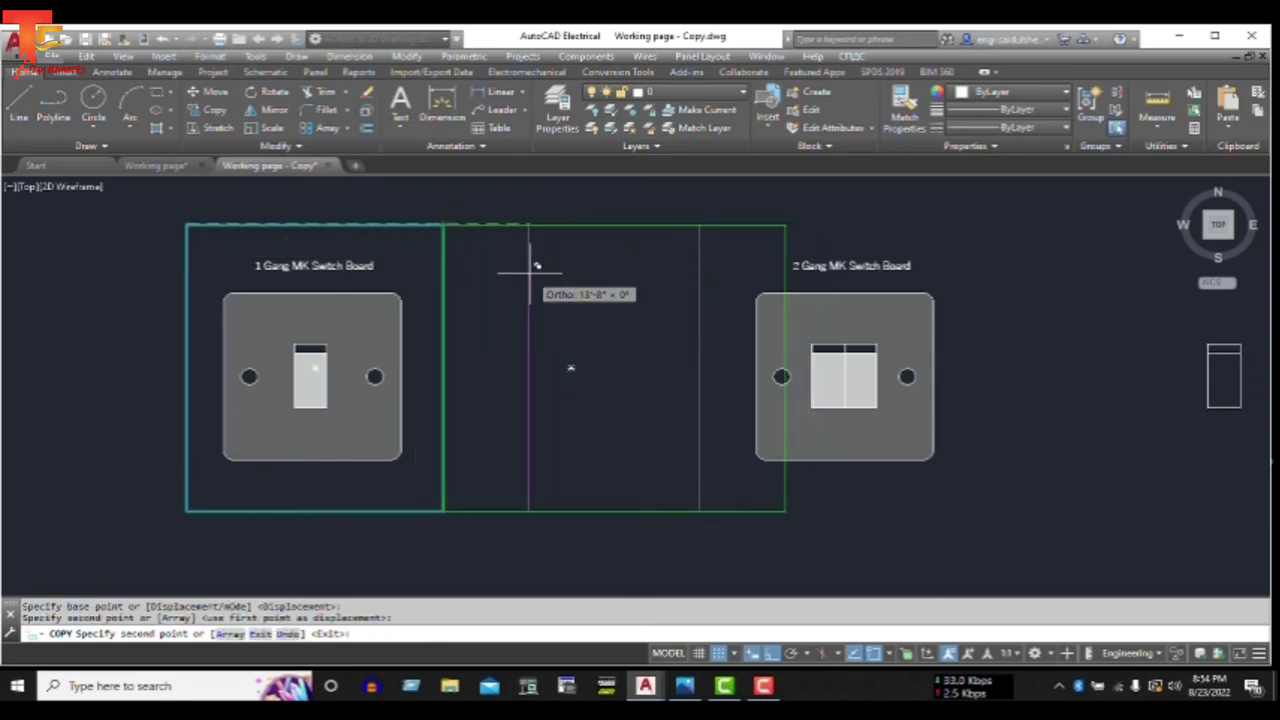
{"action": "key", "text": "Escape"}
- Move the 2-gang plate and its label into the new green frame
{"action": "left_click", "coordinate": [992, 235]}
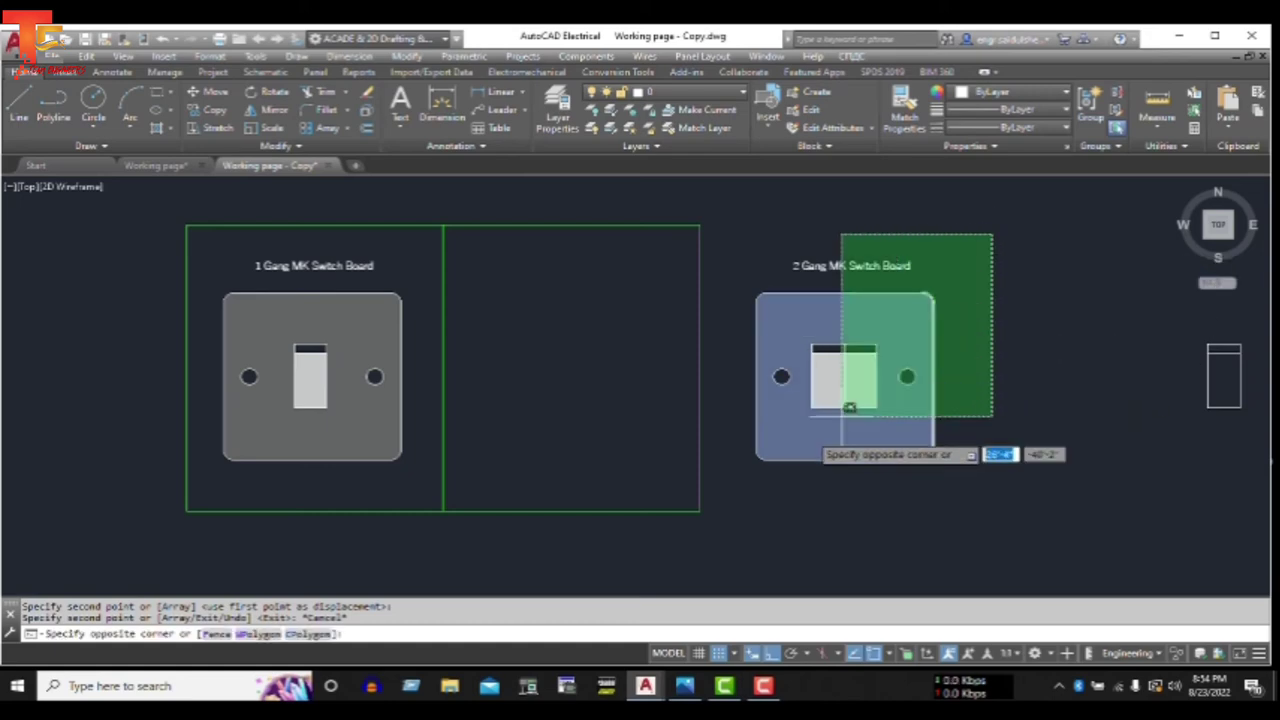
{"action": "left_click", "coordinate": [720, 472]}
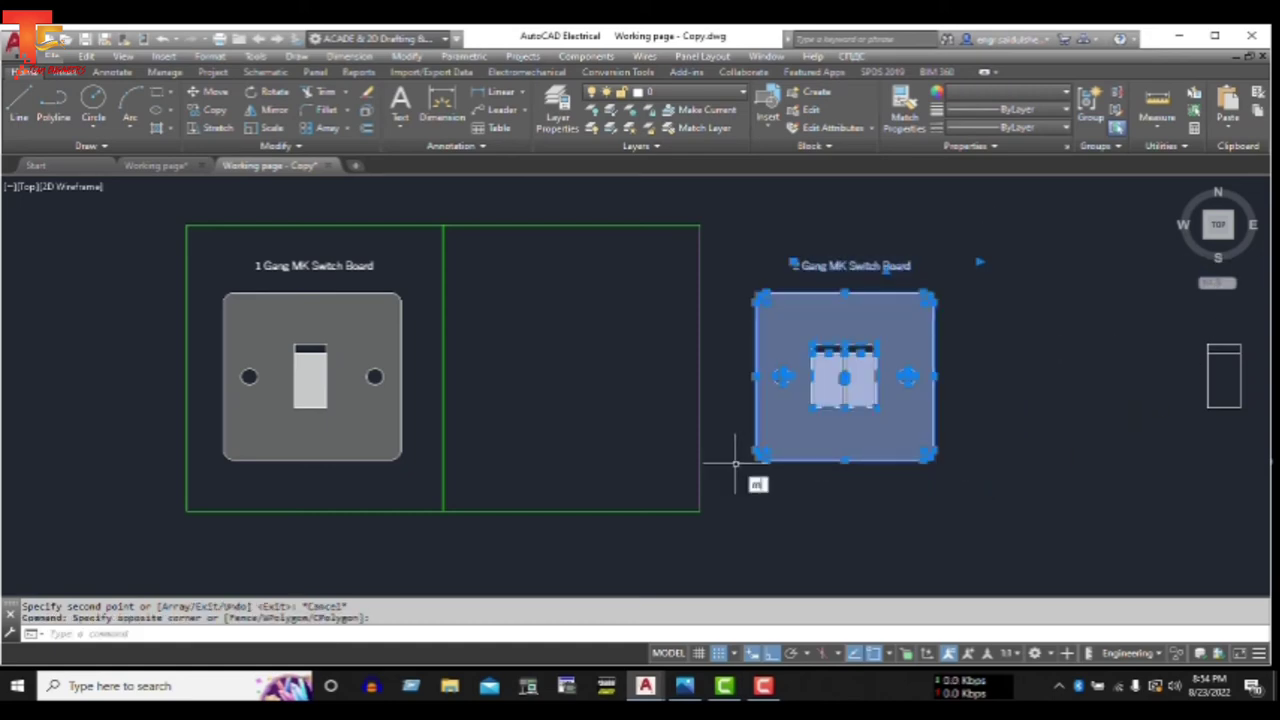
{"action": "type", "text": "m"}
{"action": "key", "text": "Return"}
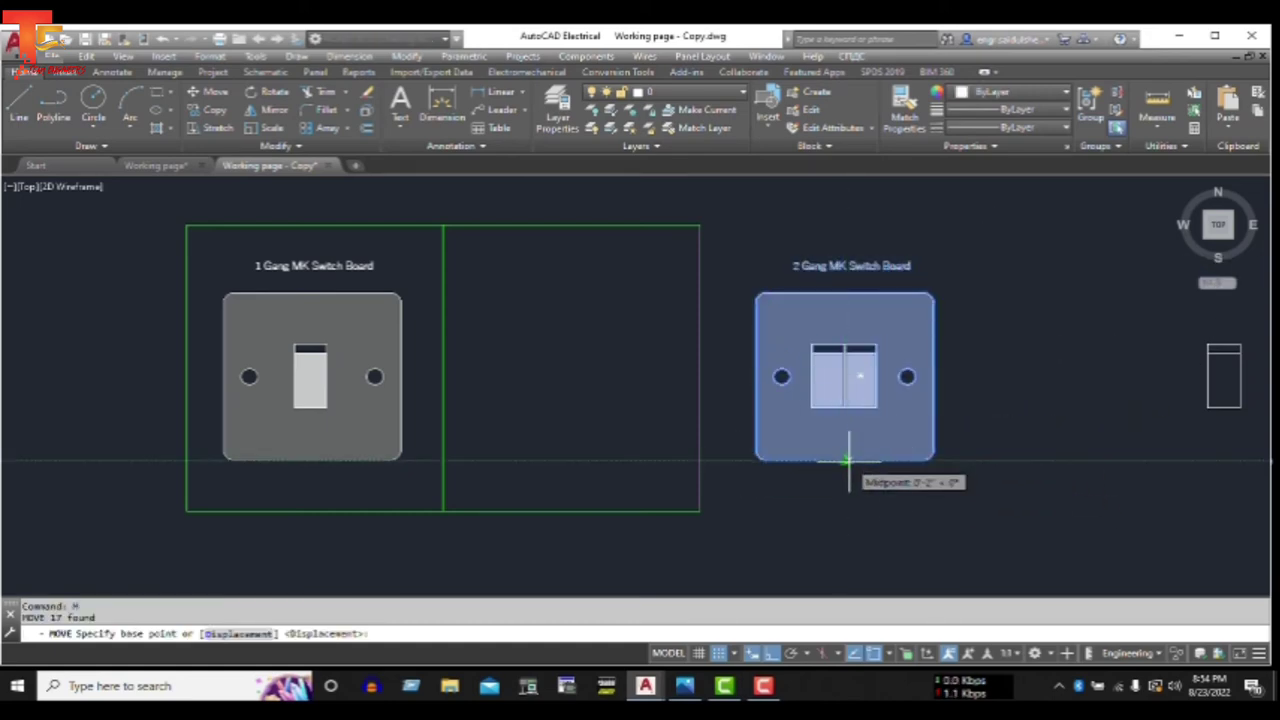
{"action": "left_click", "coordinate": [847, 461]}
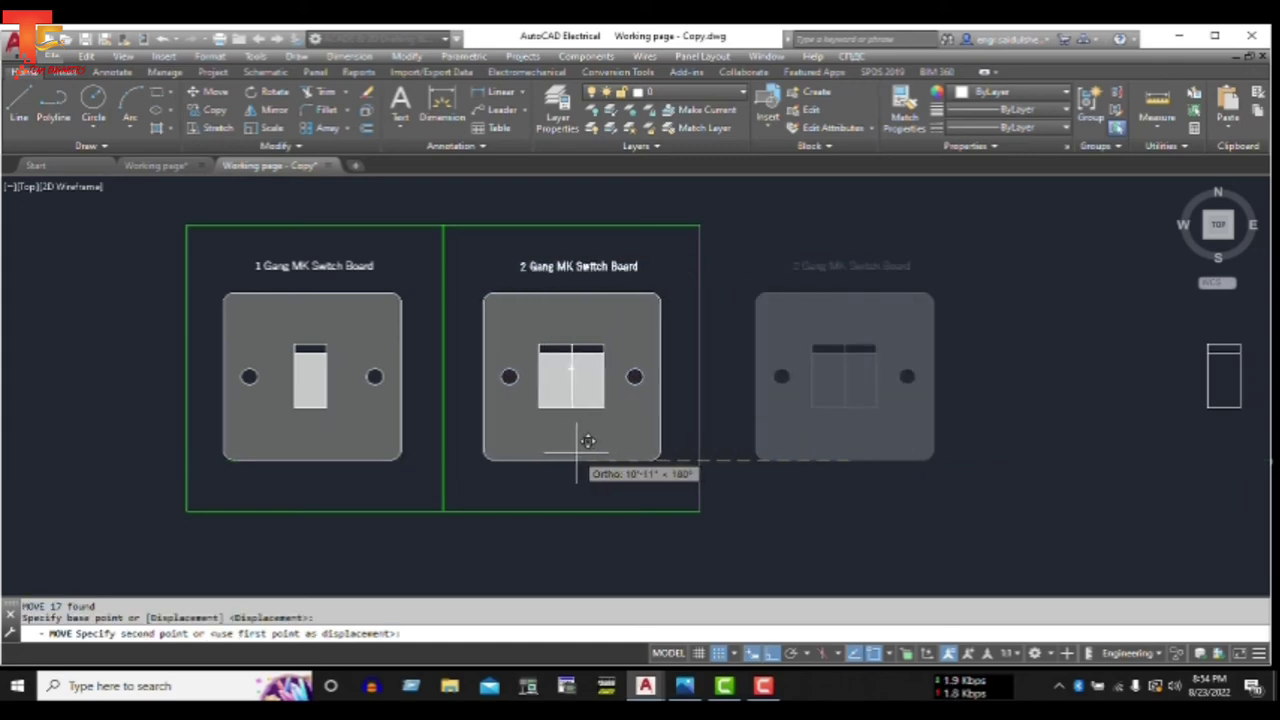
{"action": "left_click", "coordinate": [588, 441]}
{"action": "key", "text": "Escape"}
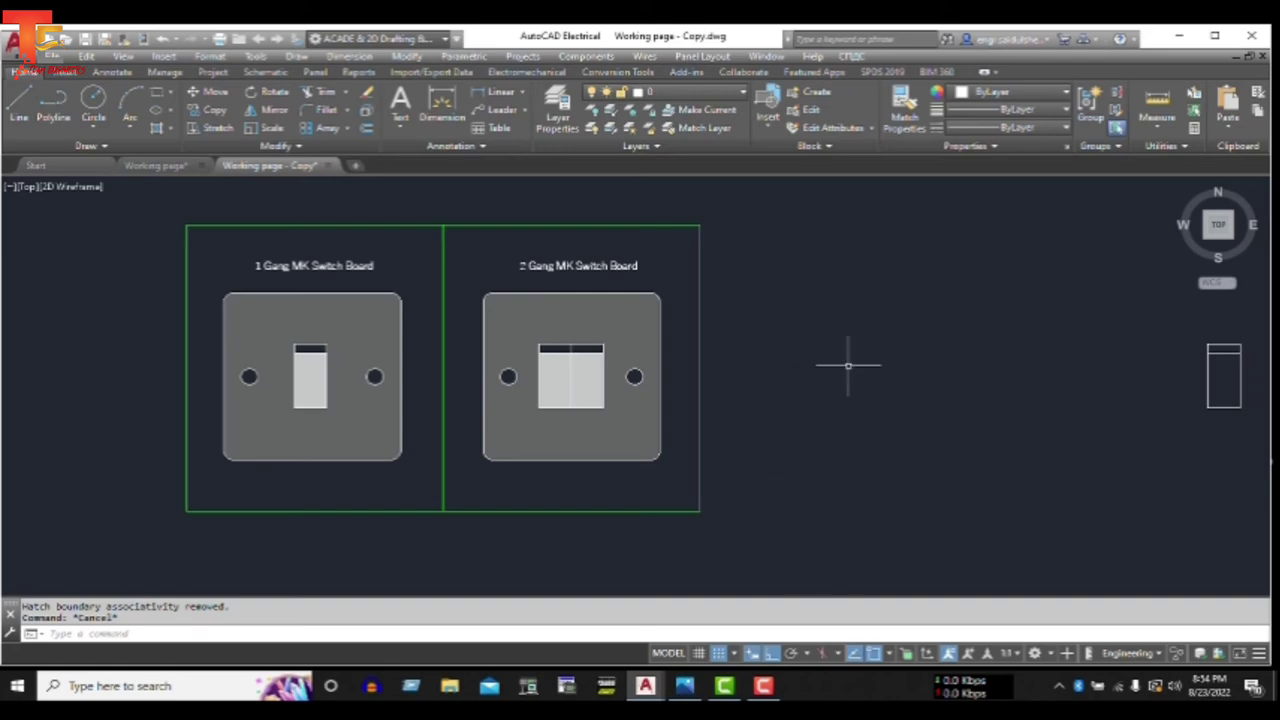
{"action": "scroll", "coordinate": [480, 471], "scroll_direction": "up", "scroll_amount": 2}
- Copy the empty square plate outline to a new position on the left
{"action": "scroll", "coordinate": [460, 465], "scroll_direction": "down", "scroll_amount": 2}
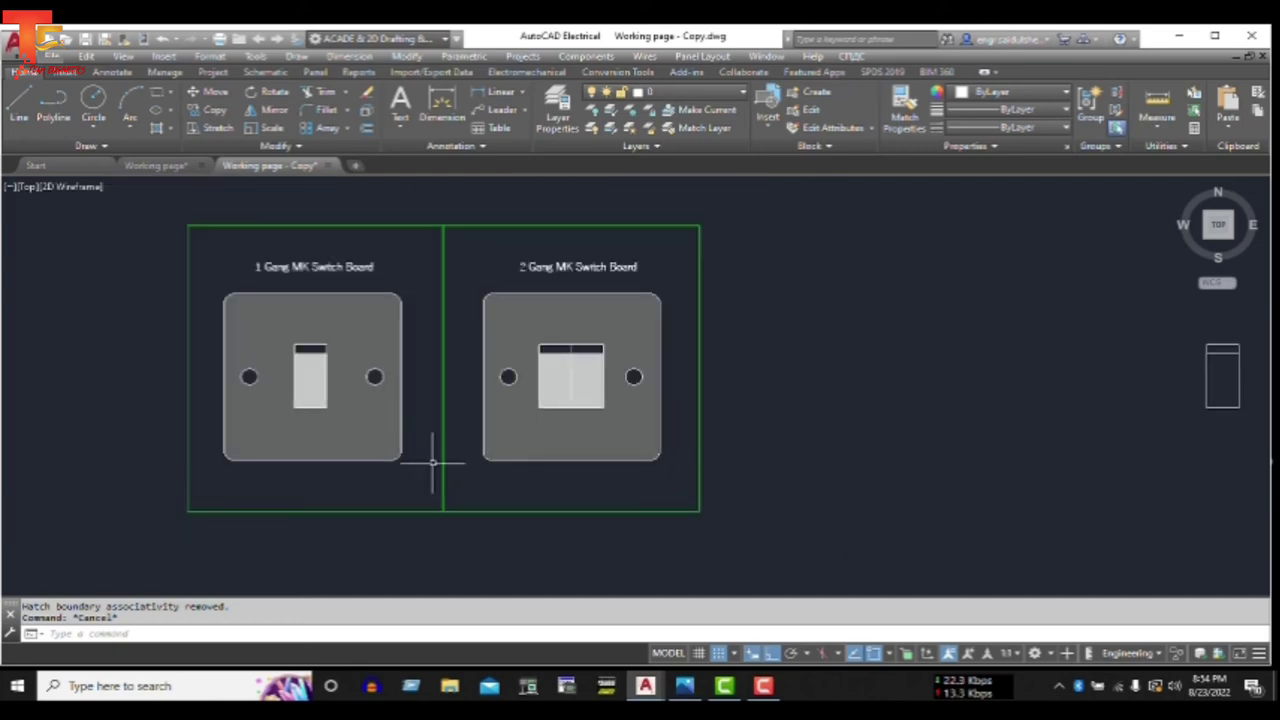
{"action": "scroll", "coordinate": [939, 443], "scroll_direction": "down", "scroll_amount": 1}
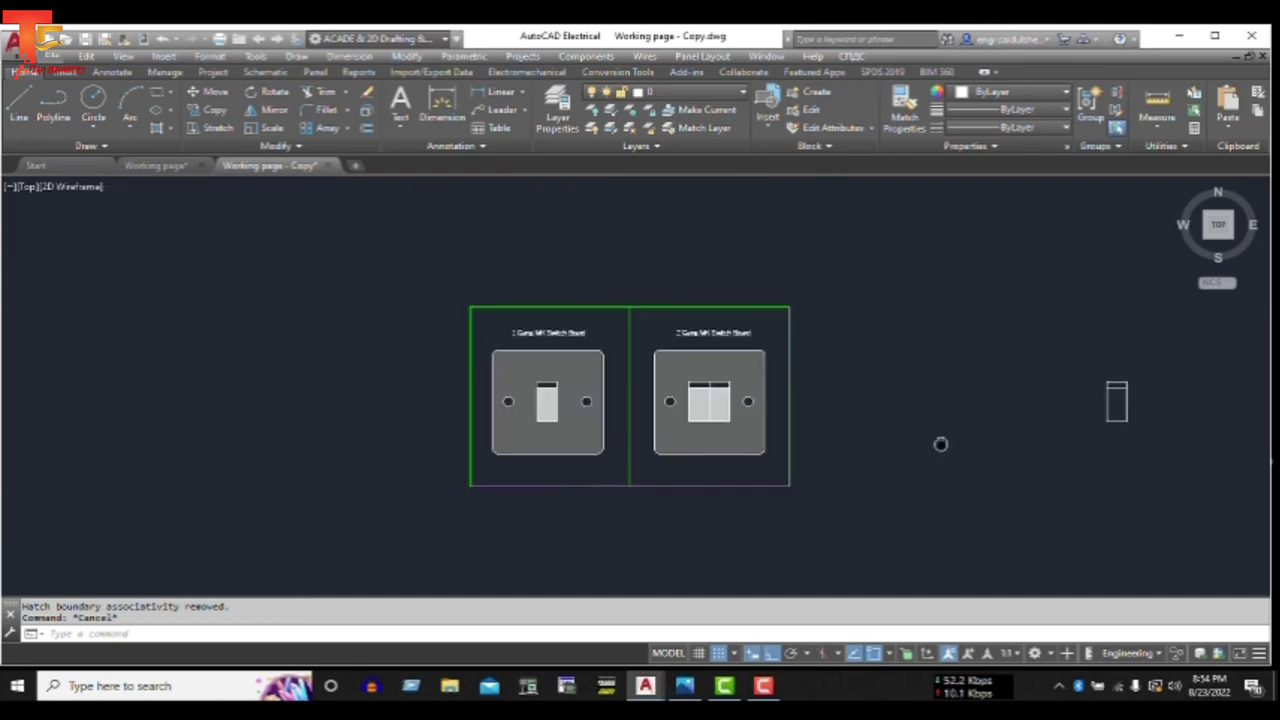
{"action": "middle_click_drag", "start_coordinate": [940, 443], "coordinate": [793, 420]}
{"action": "scroll", "coordinate": [799, 418], "scroll_direction": "down", "scroll_amount": 4}
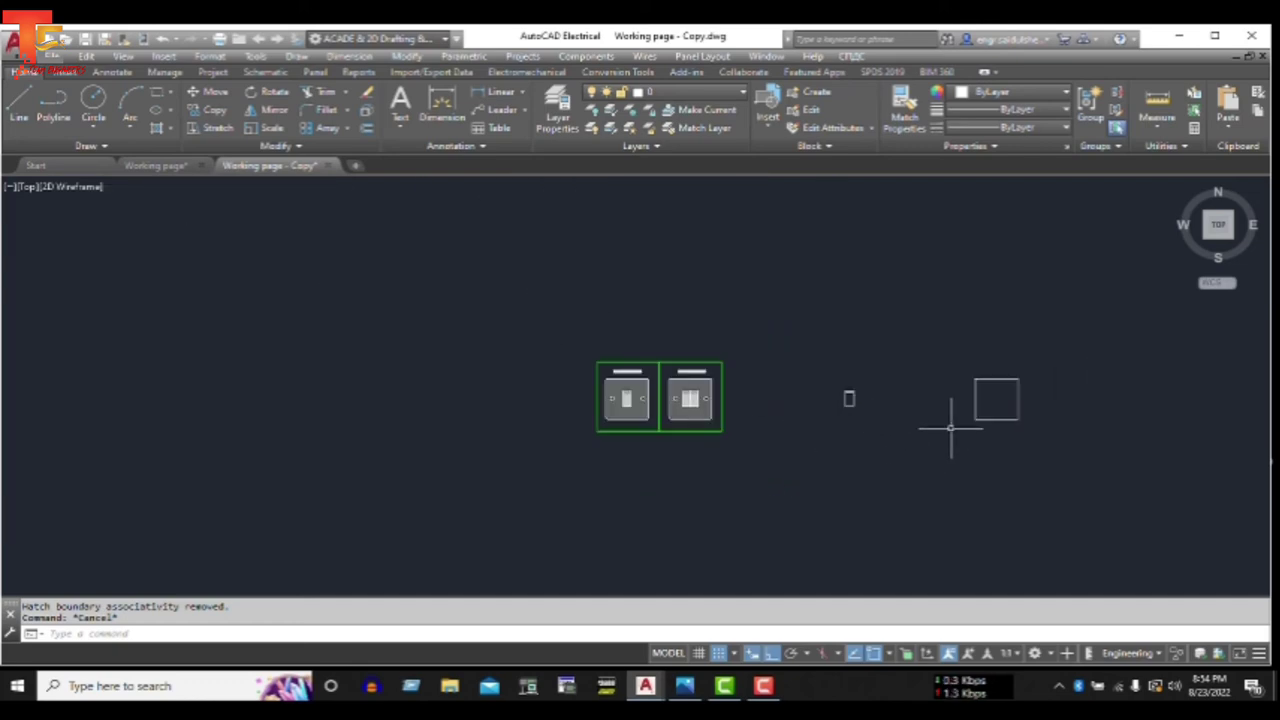
{"action": "scroll", "coordinate": [1086, 449], "scroll_direction": "down", "scroll_amount": 2}
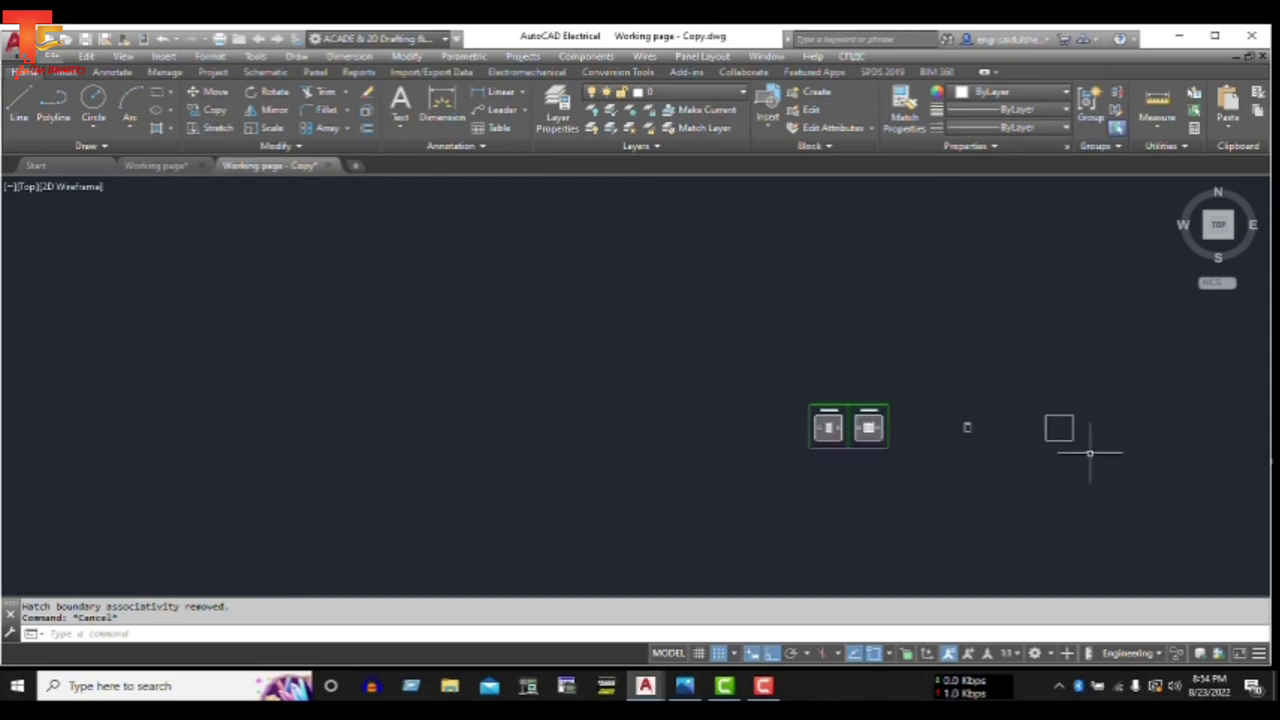
{"action": "scroll", "coordinate": [1089, 449], "scroll_direction": "up", "scroll_amount": 3}
{"action": "left_click", "coordinate": [1120, 312]}
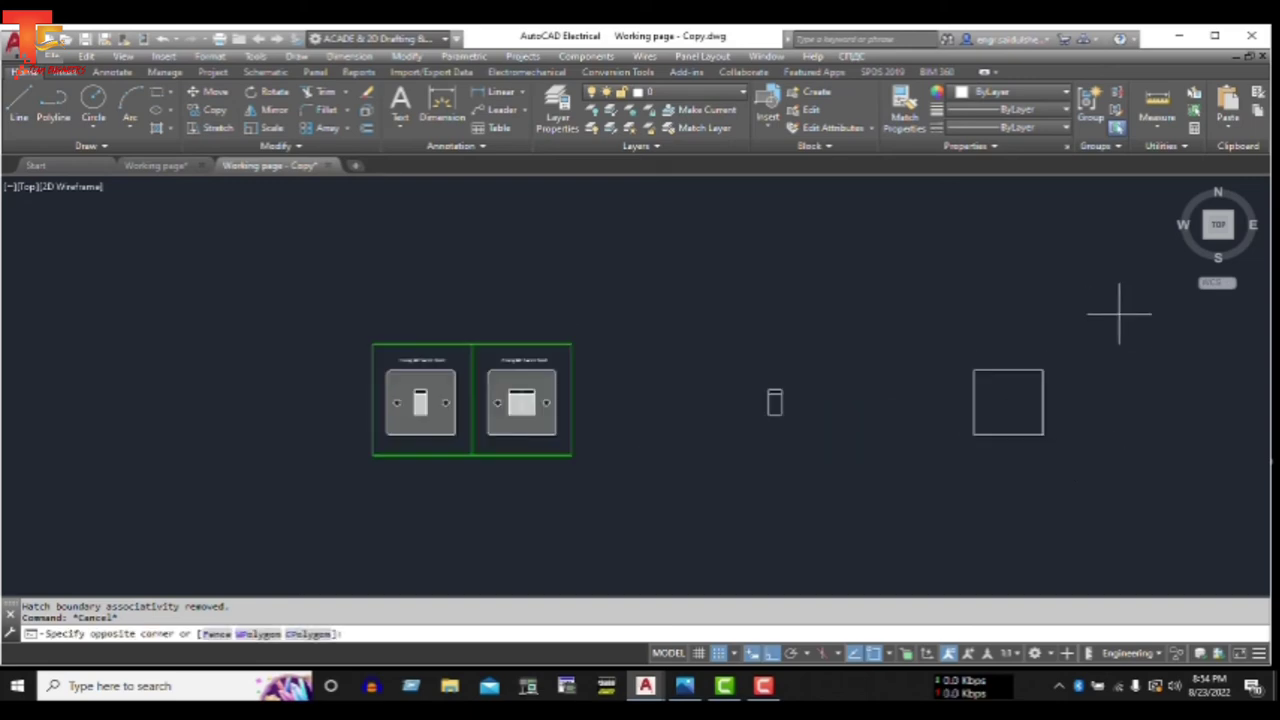
{"action": "left_click", "coordinate": [889, 508]}
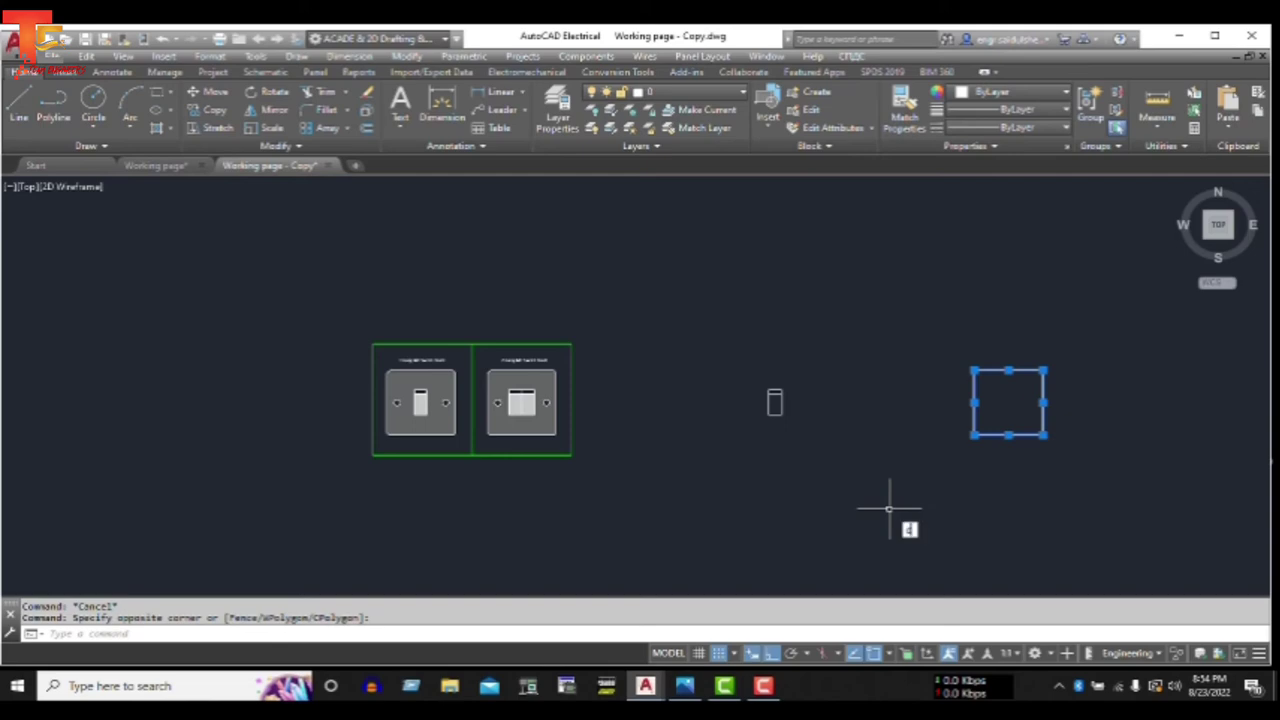
{"action": "type", "text": "co"}
{"action": "key", "text": "Return"}
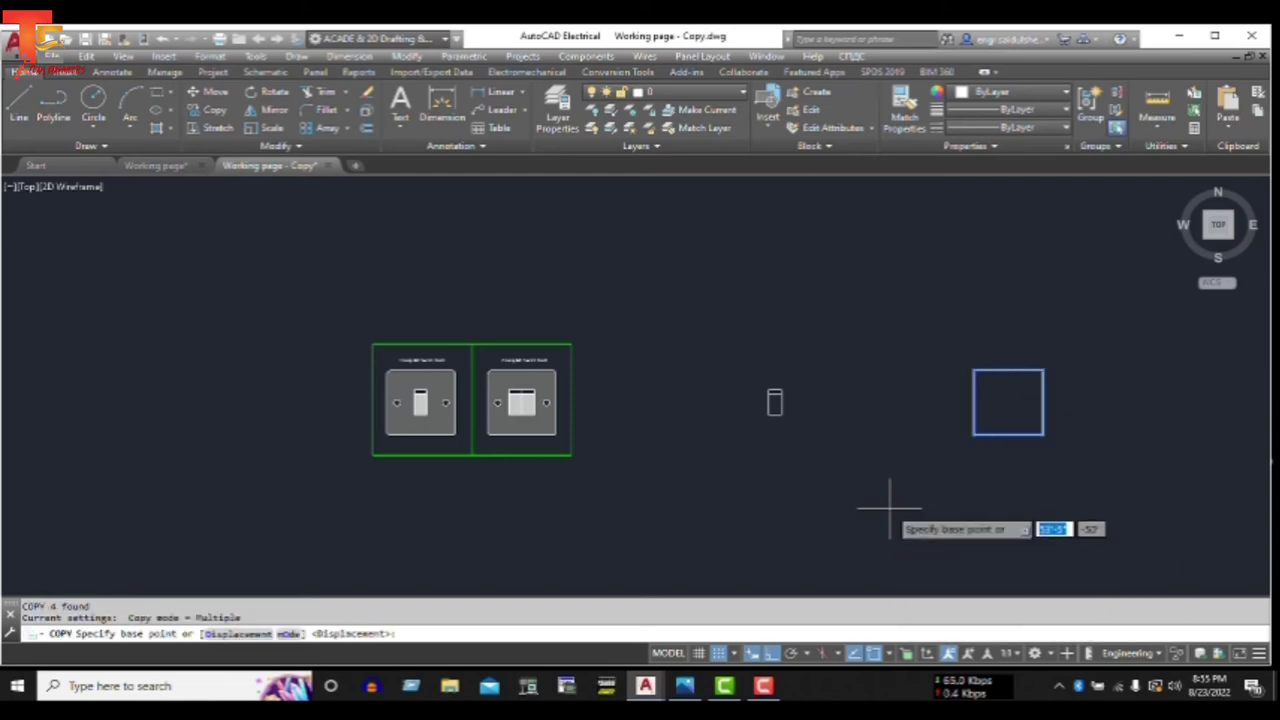
{"action": "left_click", "coordinate": [889, 508]}
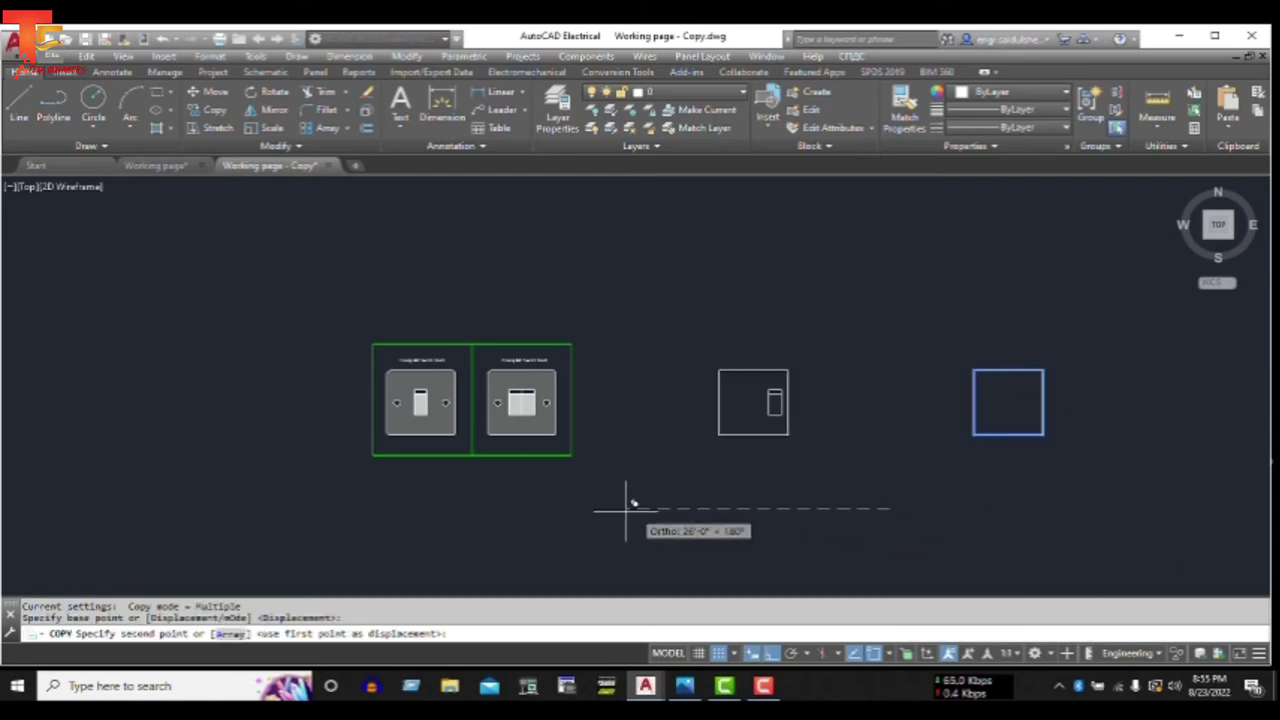
{"action": "left_click", "coordinate": [520, 508]}
{"action": "key", "text": "Escape"}
- Center the view on the copied square and start the LINE command
{"action": "scroll", "coordinate": [635, 385], "scroll_direction": "up", "scroll_amount": 4}
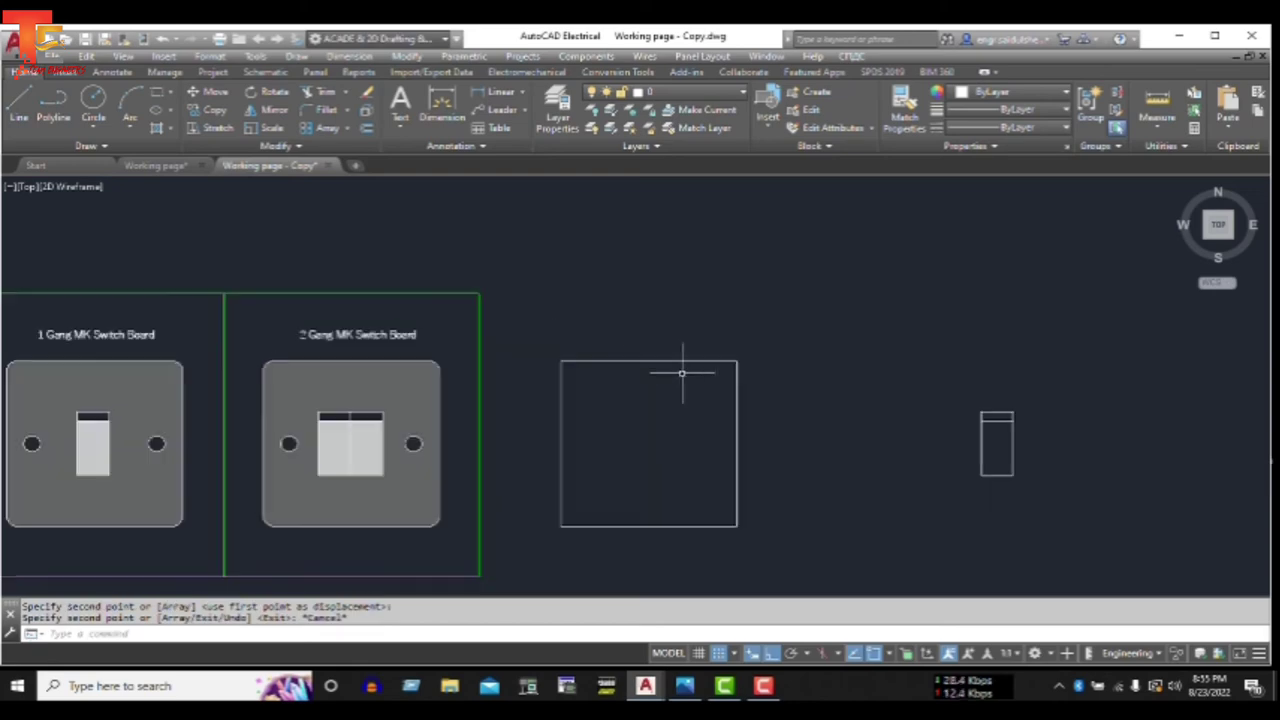
{"action": "middle_click_drag", "start_coordinate": [682, 482], "coordinate": [682, 482]}
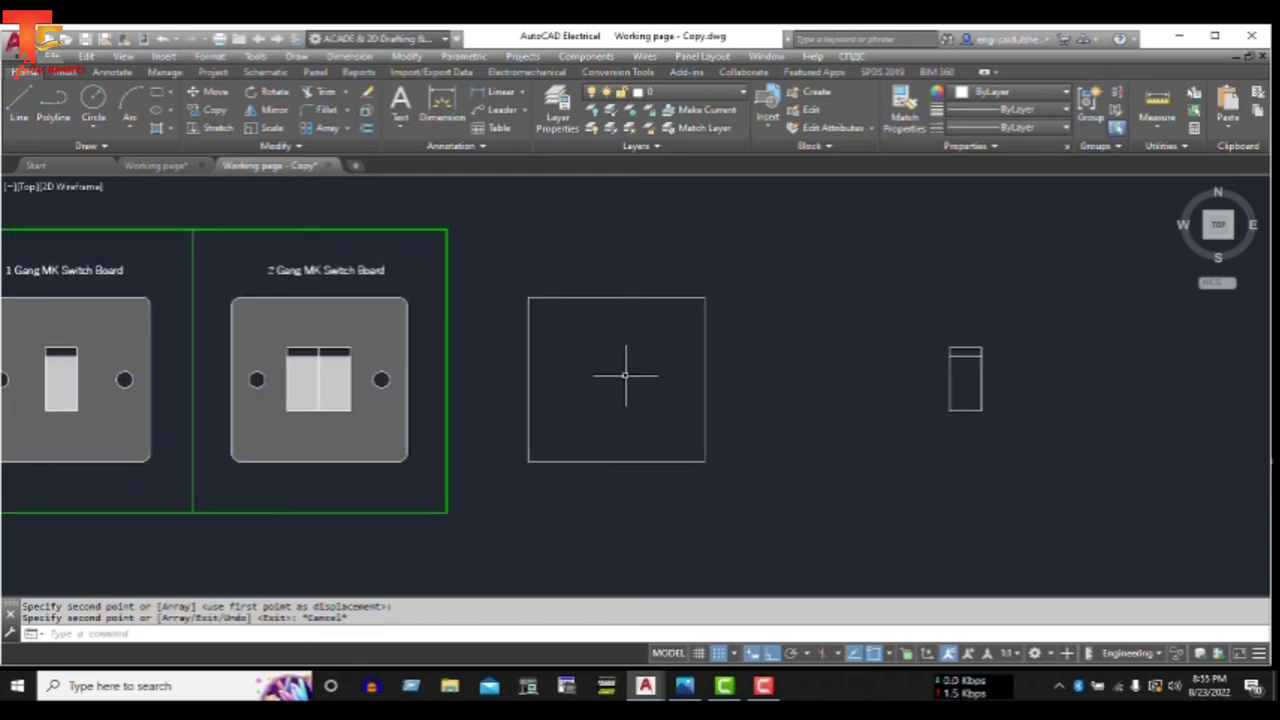
{"action": "scroll", "coordinate": [625, 375], "scroll_direction": "up", "scroll_amount": 2}
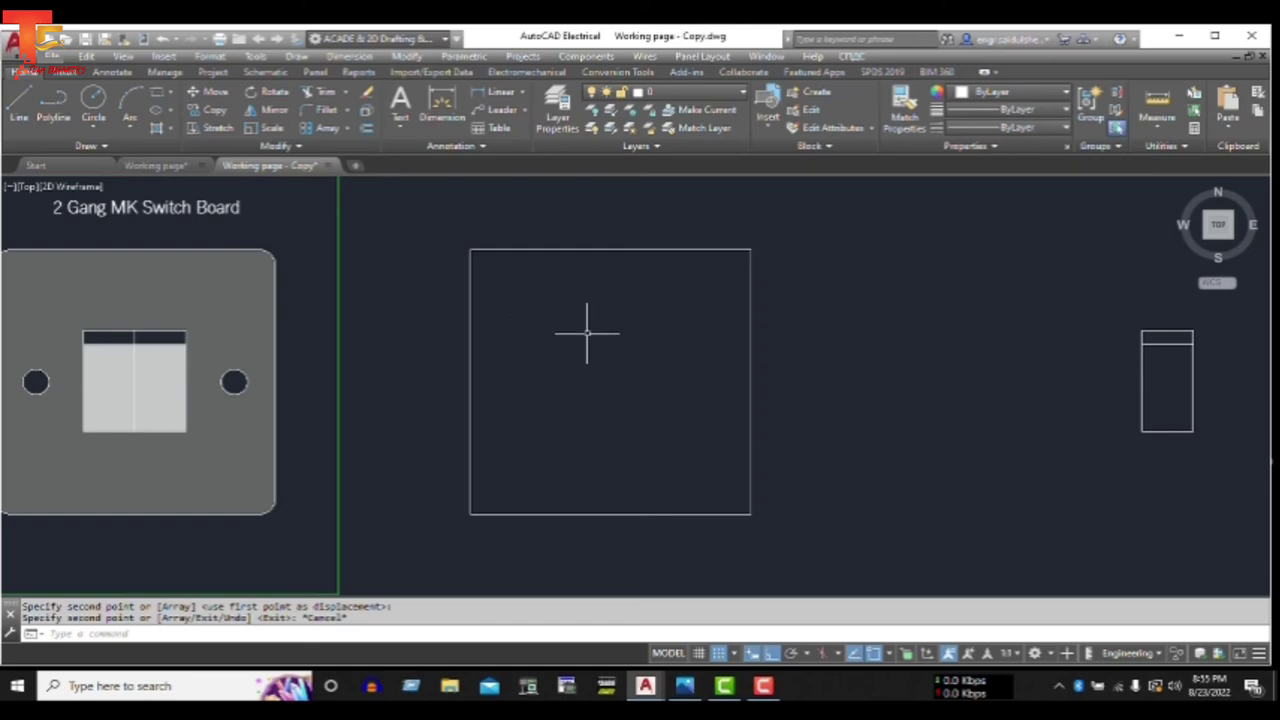
{"action": "key", "text": "Escape"}
{"action": "key", "text": "Escape"}
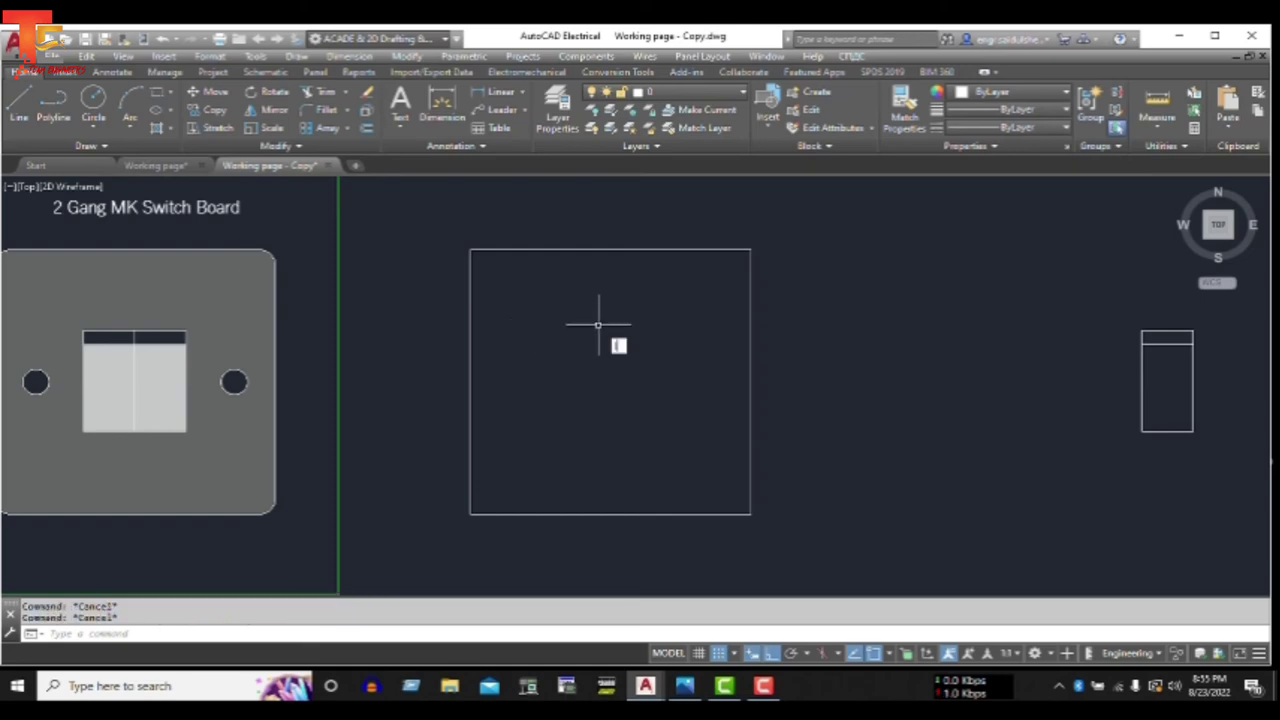
{"action": "type", "text": "l"}
{"action": "key", "text": "Return"}
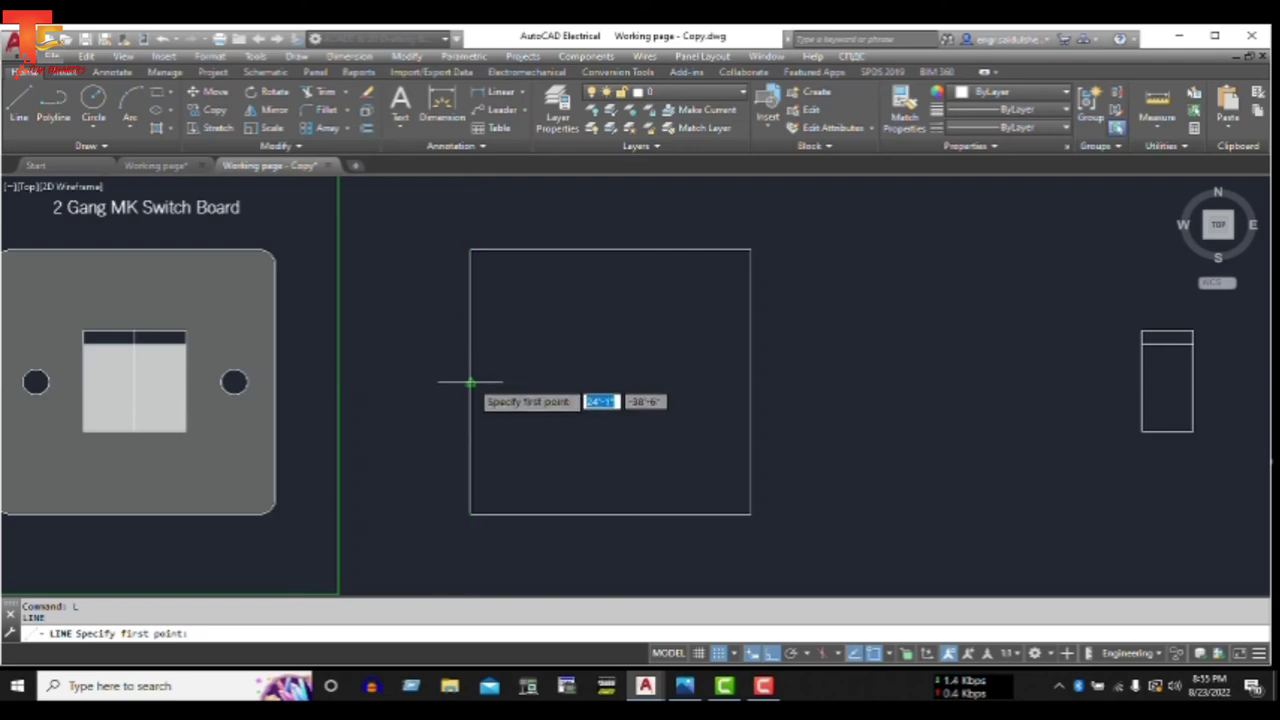
- Draw a 12.35-long horizontal line from the square's left-edge midpoint
{"action": "left_click", "coordinate": [472, 383]}
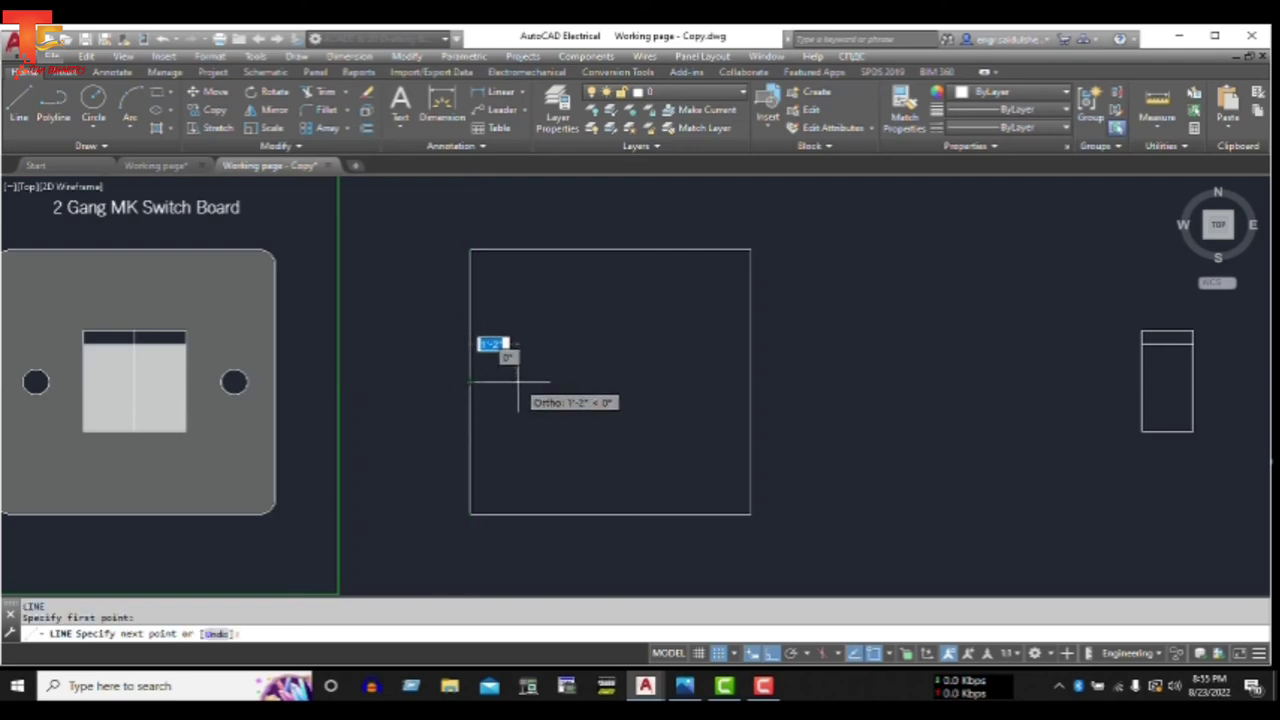
{"action": "type", "text": "12.35"}
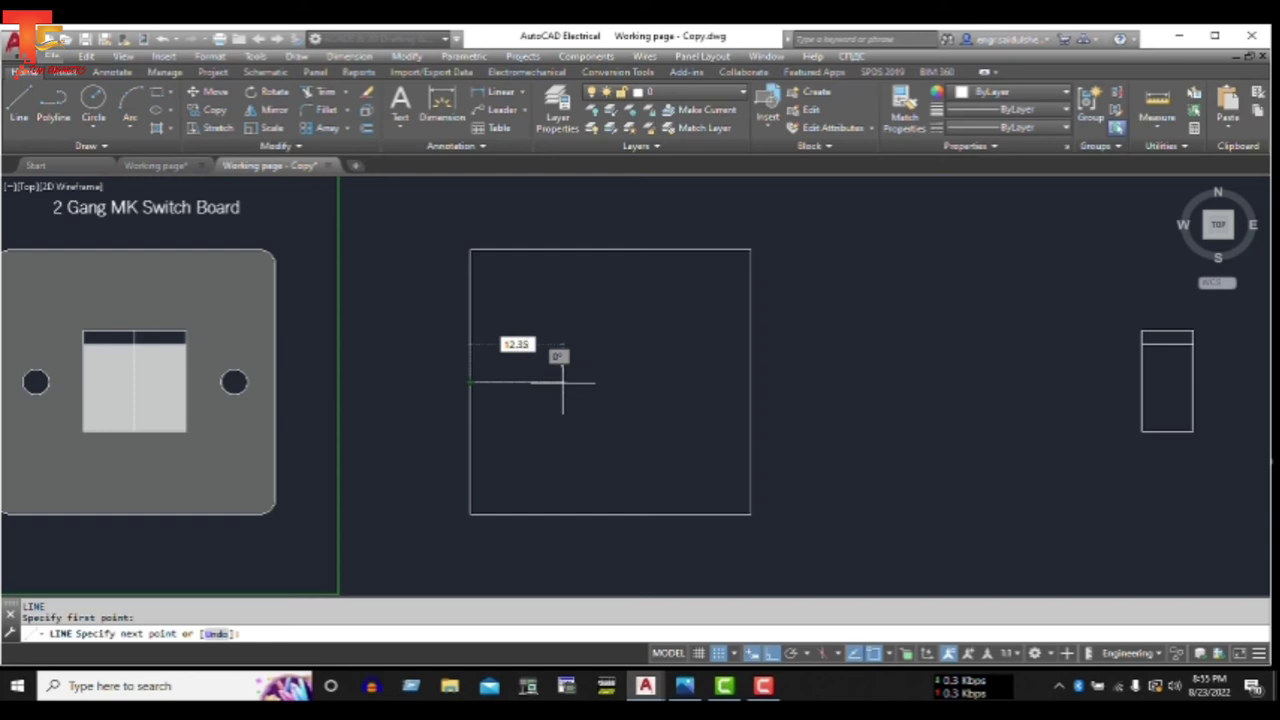
{"action": "key", "text": "Return"}
{"action": "key", "text": "Escape"}
{"action": "scroll", "coordinate": [494, 374], "scroll_direction": "up", "scroll_amount": 3}
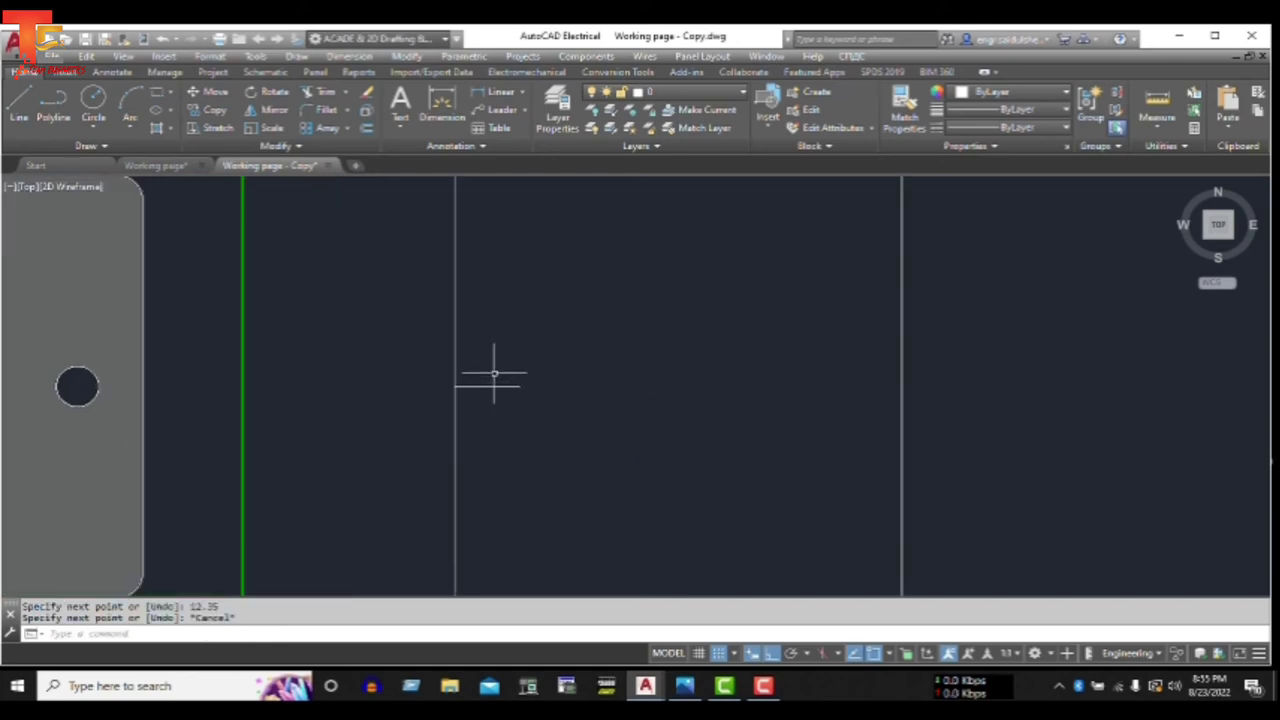
{"action": "scroll", "coordinate": [494, 374], "scroll_direction": "up", "scroll_amount": 3}
- Copy the guide line to the matching position at the square's right edge
{"action": "left_click", "coordinate": [607, 366]}
{"action": "left_click", "coordinate": [471, 449]}
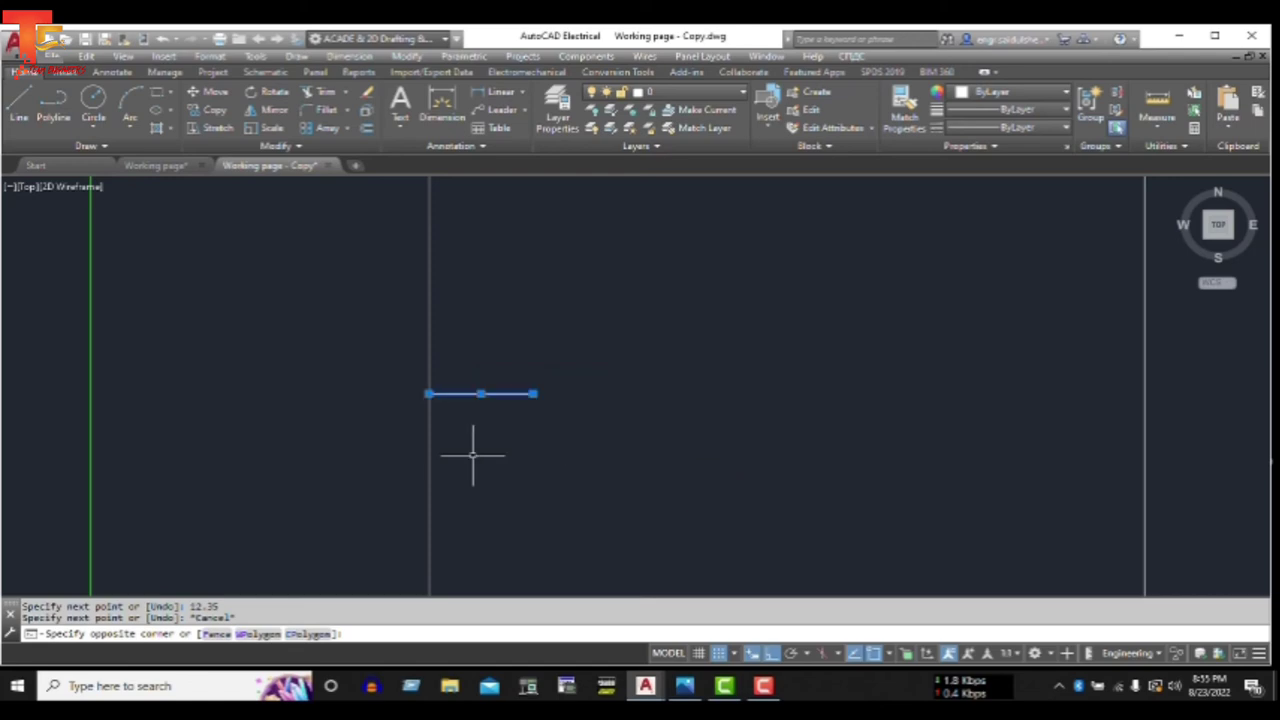
{"action": "type", "text": "o"}
{"action": "key", "text": "Return"}
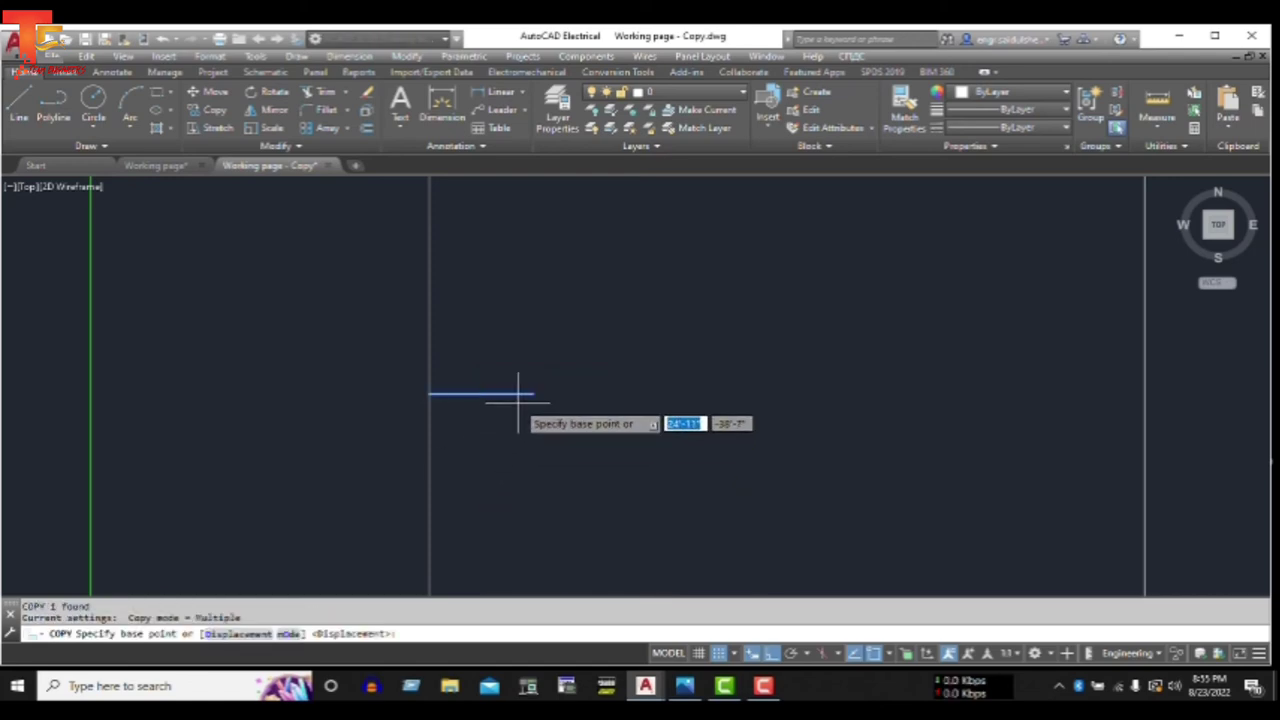
{"action": "left_click", "coordinate": [533, 393]}
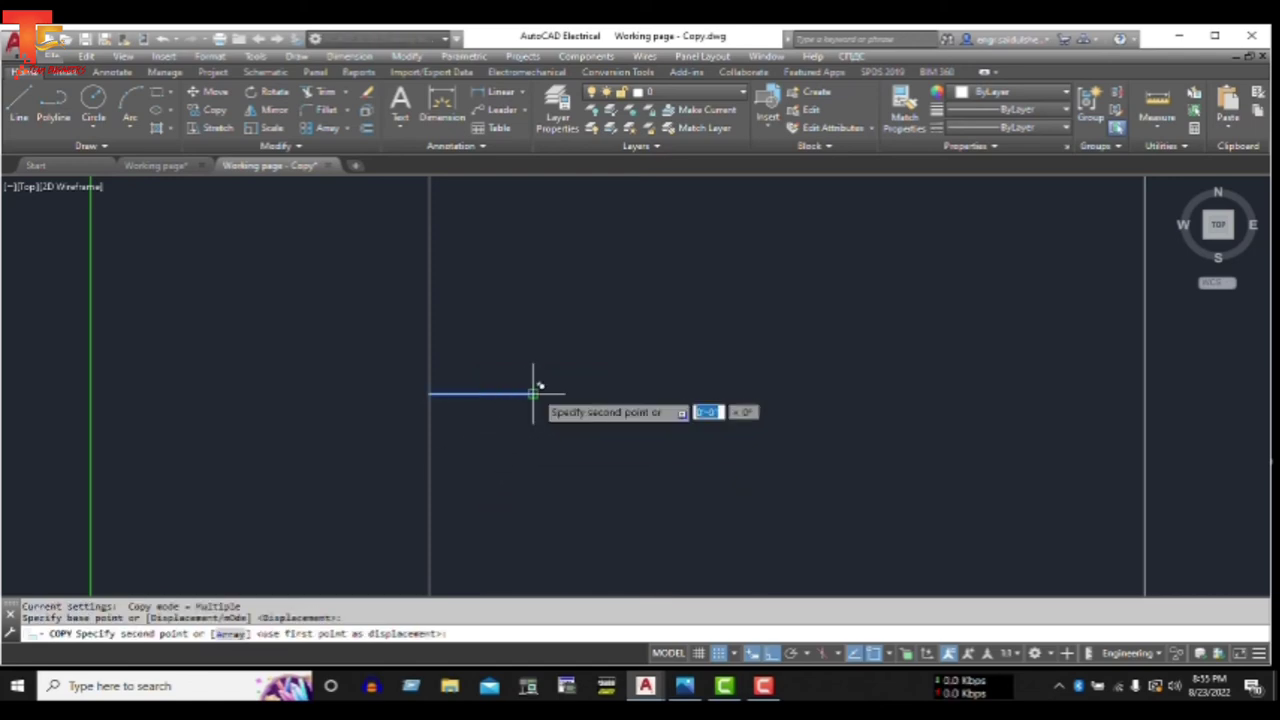
{"action": "left_click", "coordinate": [1145, 393]}
{"action": "key", "text": "Escape"}
{"action": "scroll", "coordinate": [785, 363], "scroll_direction": "down", "scroll_amount": 2}
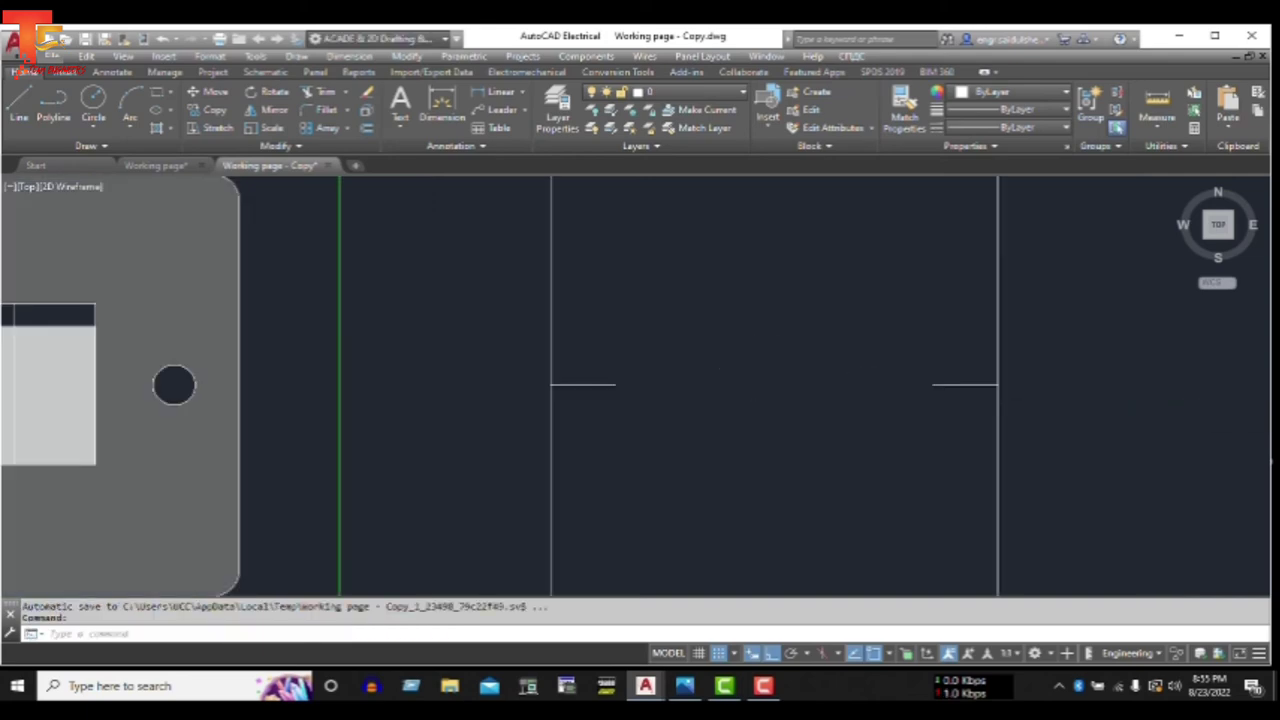
{"action": "scroll", "coordinate": [752, 368], "scroll_direction": "down", "scroll_amount": 2}
{"action": "scroll", "coordinate": [692, 403], "scroll_direction": "up", "scroll_amount": 2}
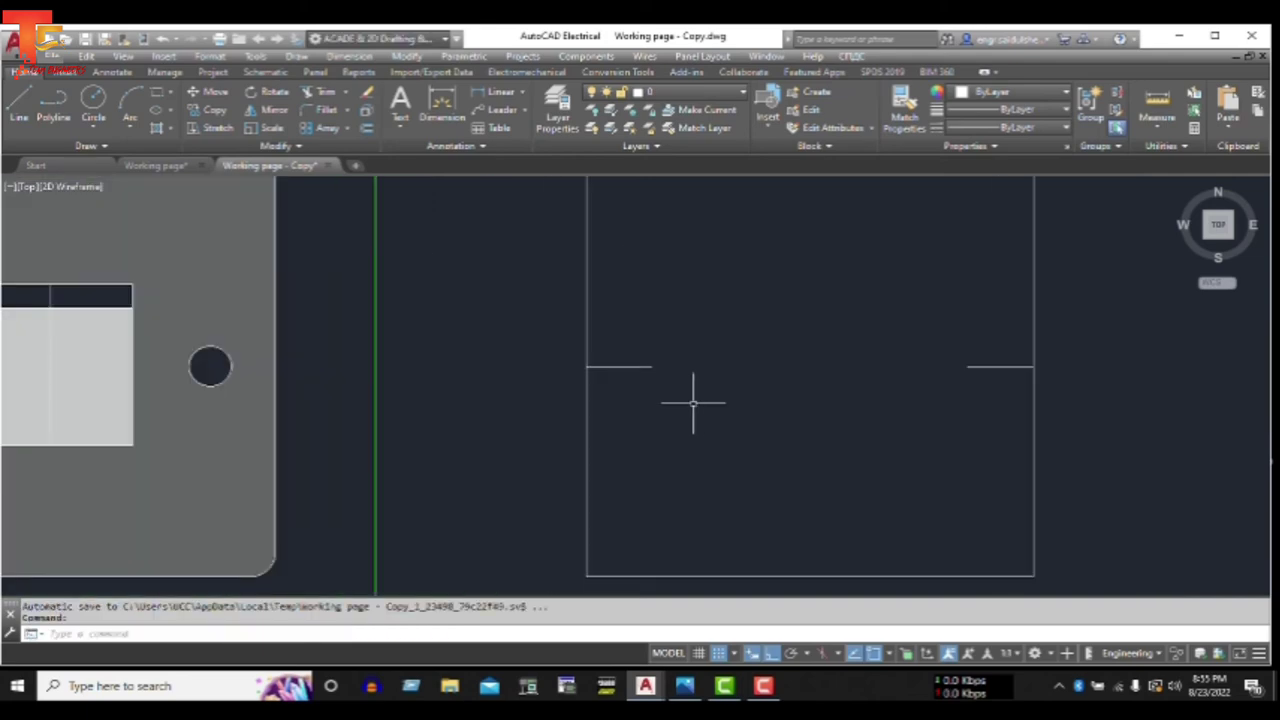
{"action": "key", "text": "Return"}
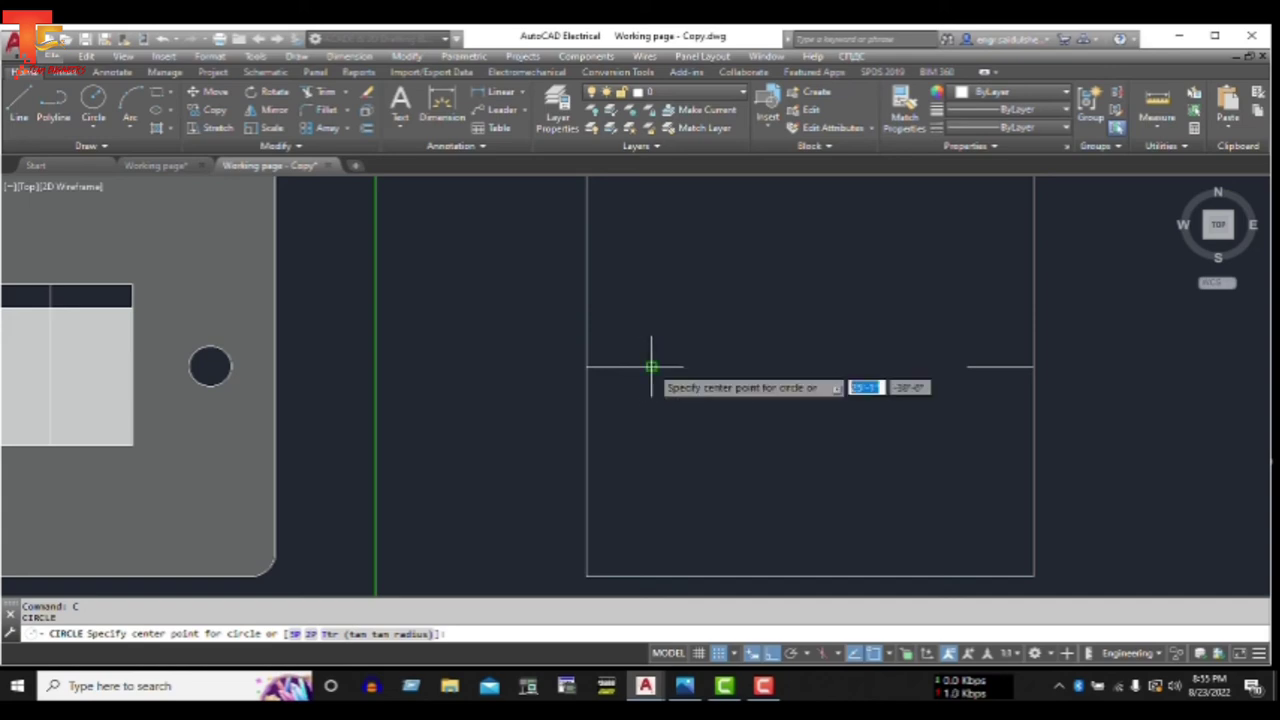
- Draw two radius-4 circles at the inner ends of the left and right guide lines
{"action": "left_click", "coordinate": [651, 366]}
{"action": "type", "text": "4"}
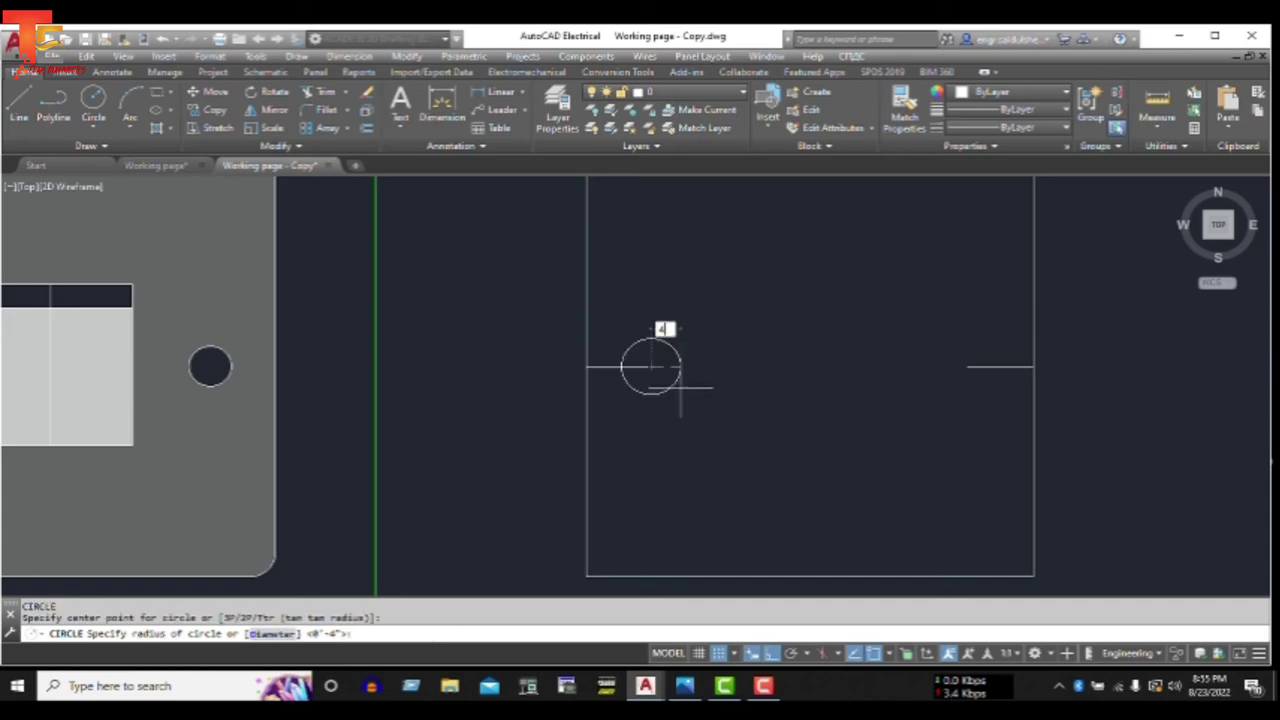
{"action": "key", "text": "Return"}
{"action": "key", "text": "Escape"}
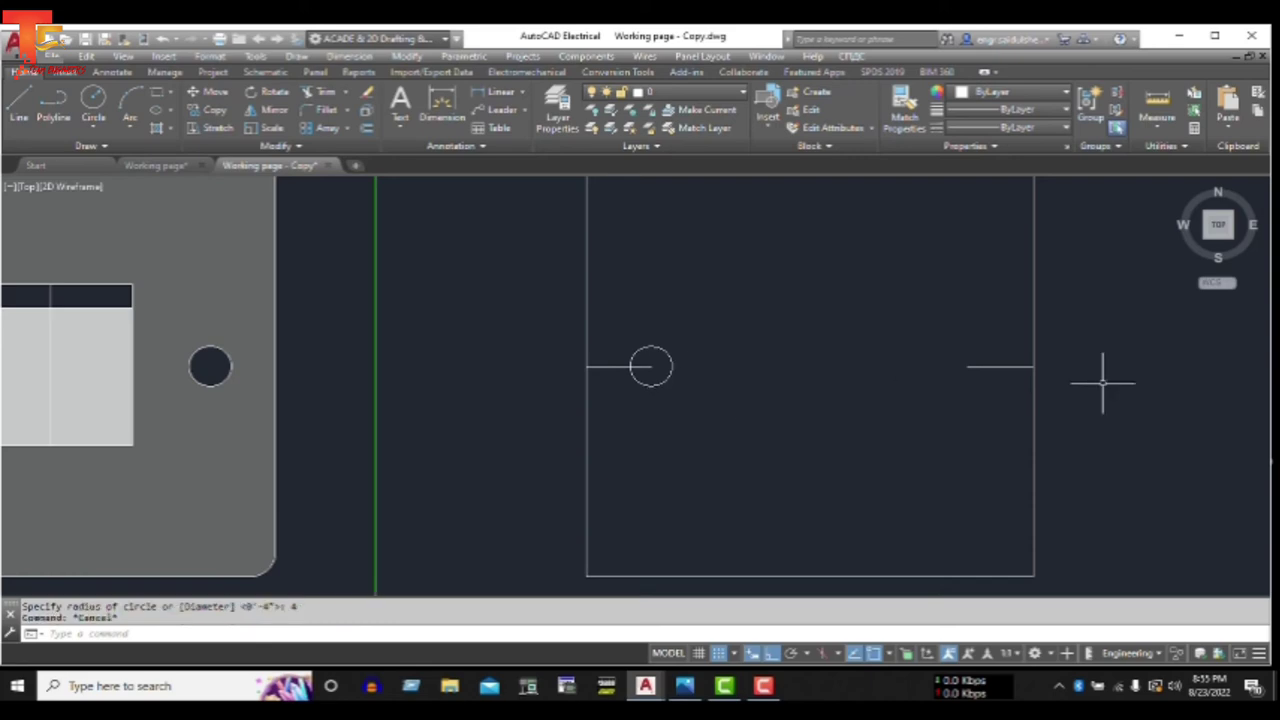
{"action": "key", "text": "Return"}
{"action": "scroll", "coordinate": [986, 363], "scroll_direction": "up", "scroll_amount": 4}
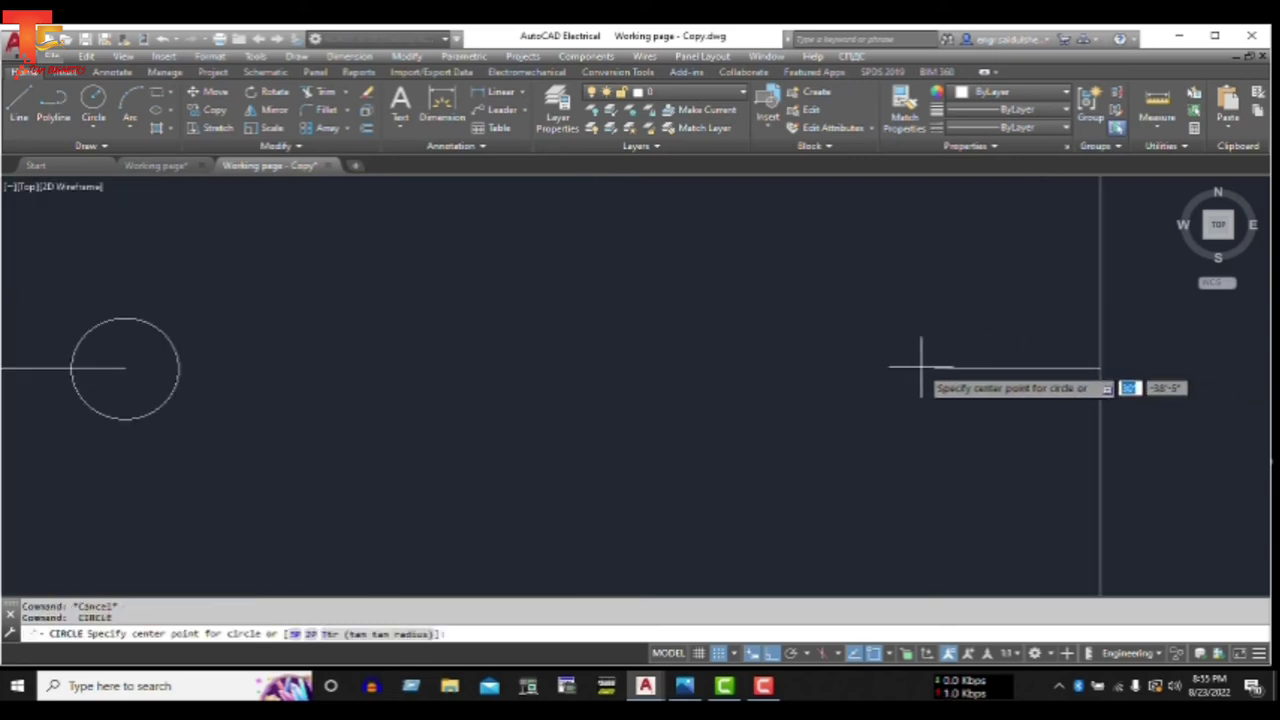
{"action": "left_click", "coordinate": [934, 368]}
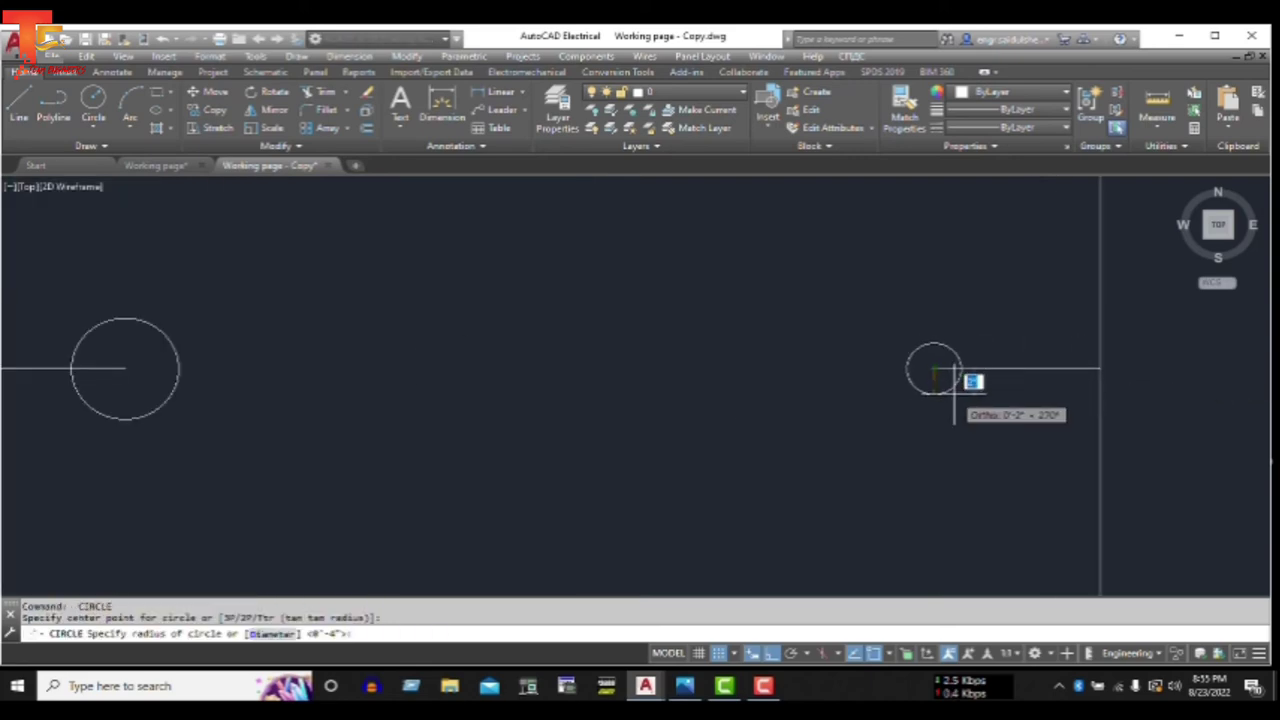
{"action": "type", "text": "4"}
{"action": "key", "text": "Return"}
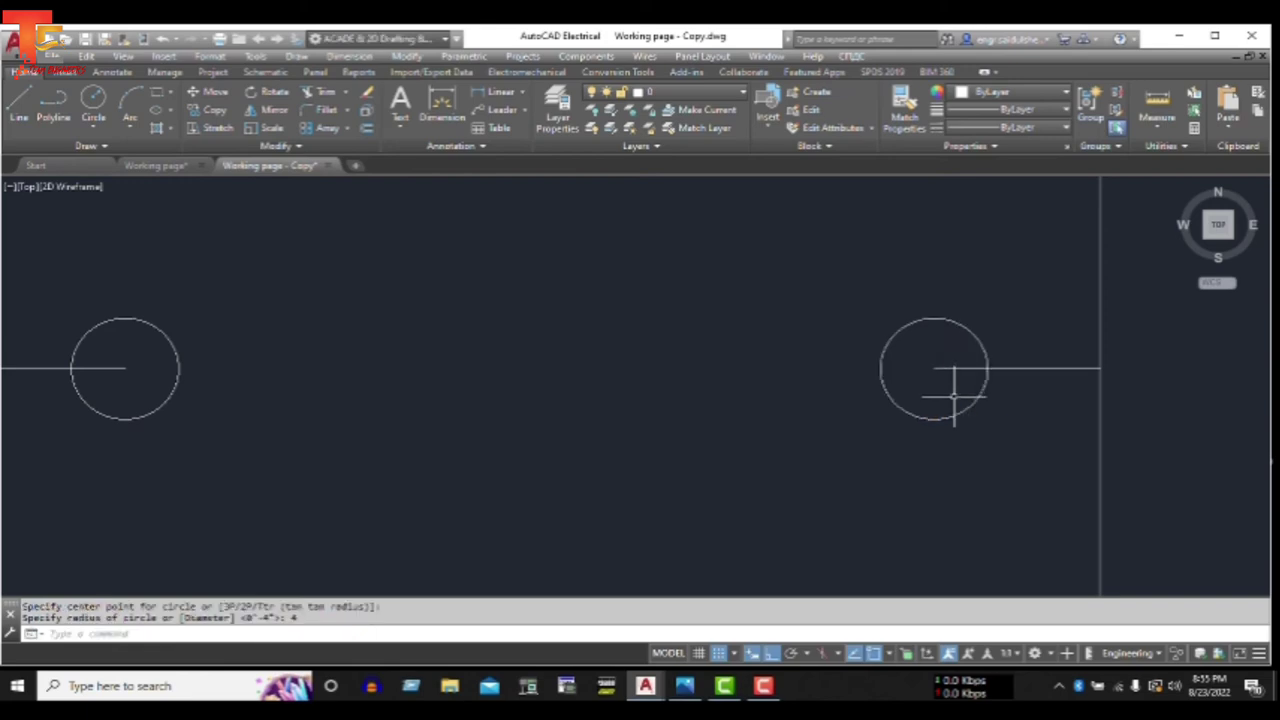
- Select both horizontal guide lines and delete them
{"action": "key", "text": "Escape"}
{"action": "left_click", "coordinate": [1130, 350]}
{"action": "left_click", "coordinate": [1034, 418]}
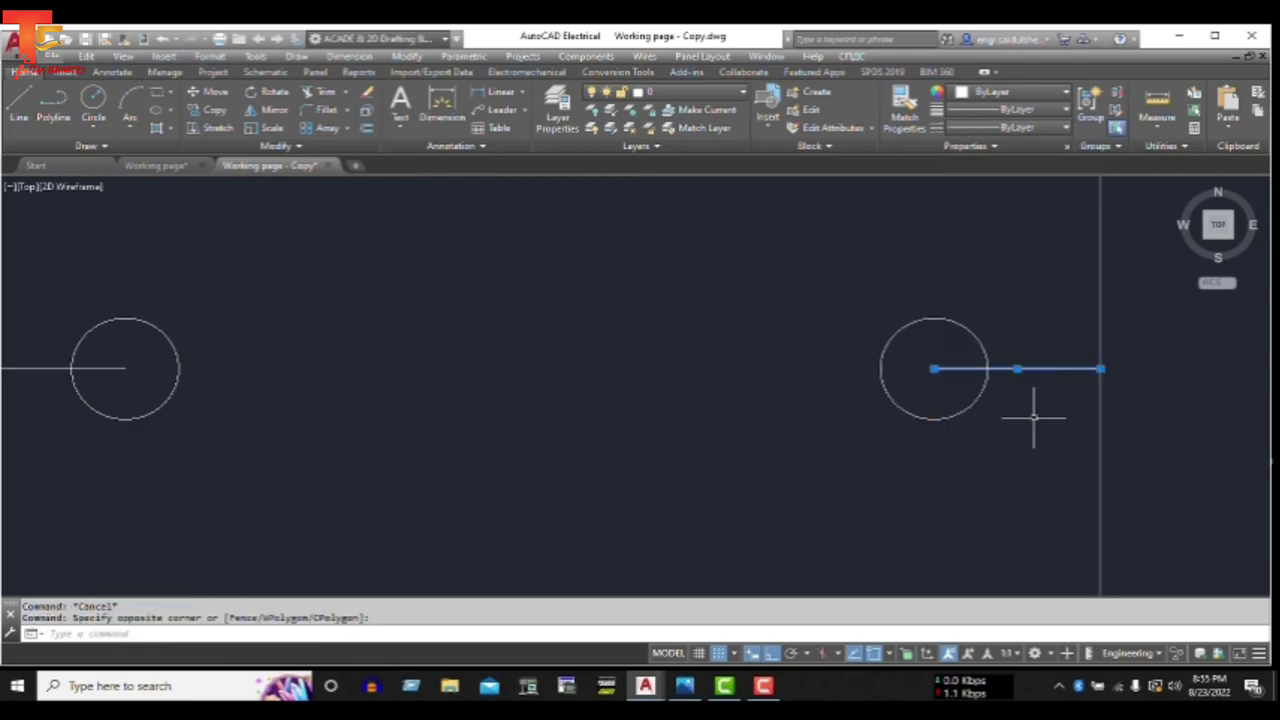
{"action": "middle_click_drag", "start_coordinate": [262, 310], "coordinate": [447, 321]}
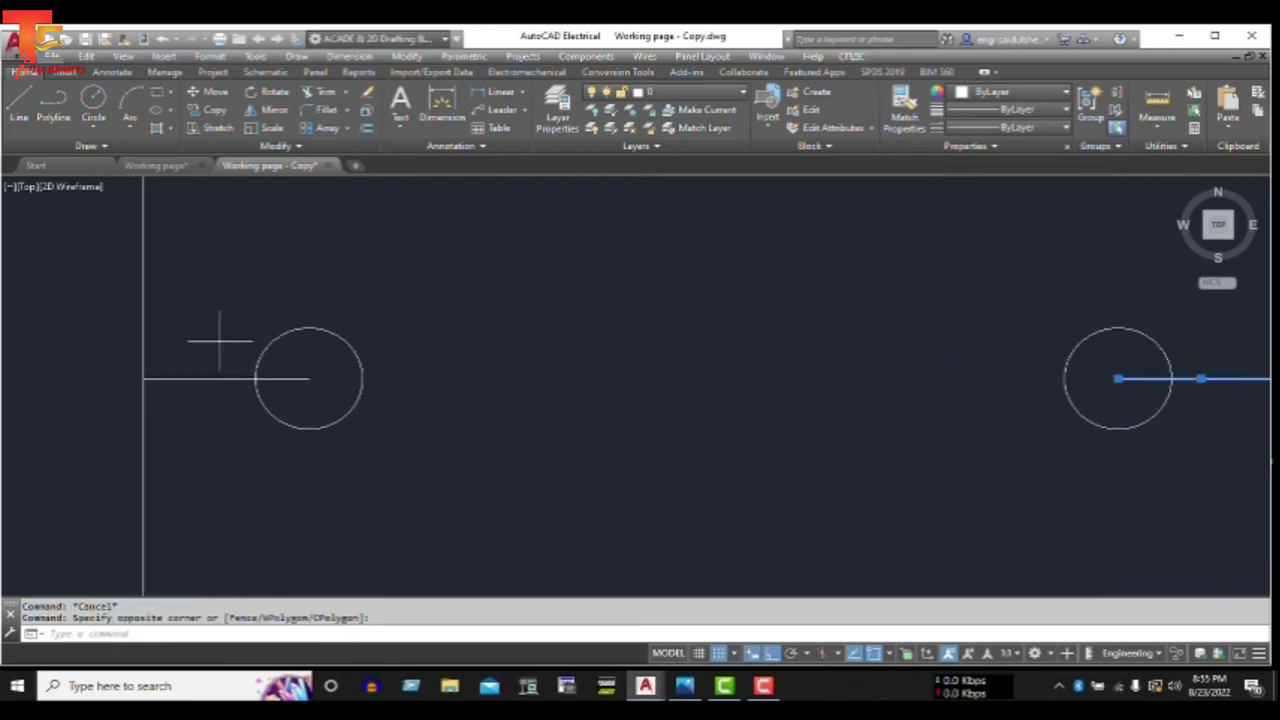
{"action": "left_click", "coordinate": [180, 391]}
{"action": "key", "text": "Delete"}
{"action": "scroll", "coordinate": [359, 377], "scroll_direction": "down", "scroll_amount": 2}
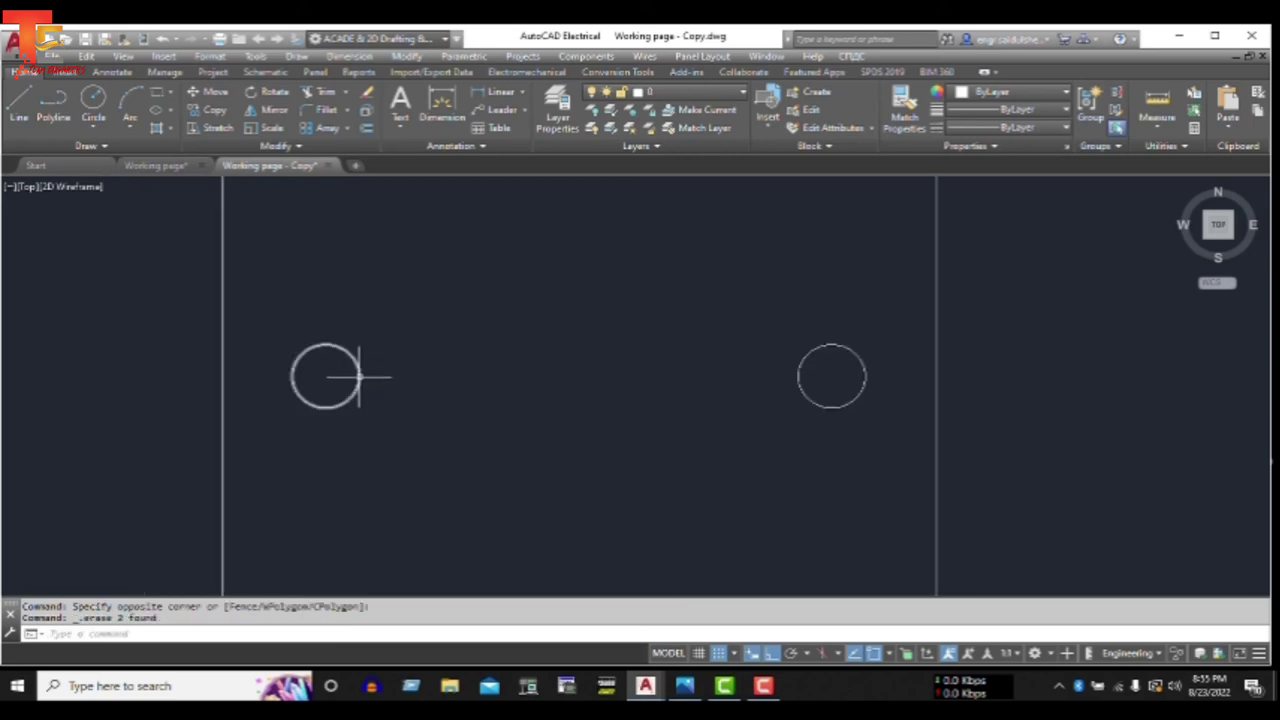
{"action": "scroll", "coordinate": [359, 377], "scroll_direction": "down", "scroll_amount": 2}
{"action": "scroll", "coordinate": [359, 377], "scroll_direction": "down", "scroll_amount": 2}
{"action": "middle_click_drag", "start_coordinate": [334, 338], "coordinate": [525, 340]}
{"action": "type", "text": "F"}
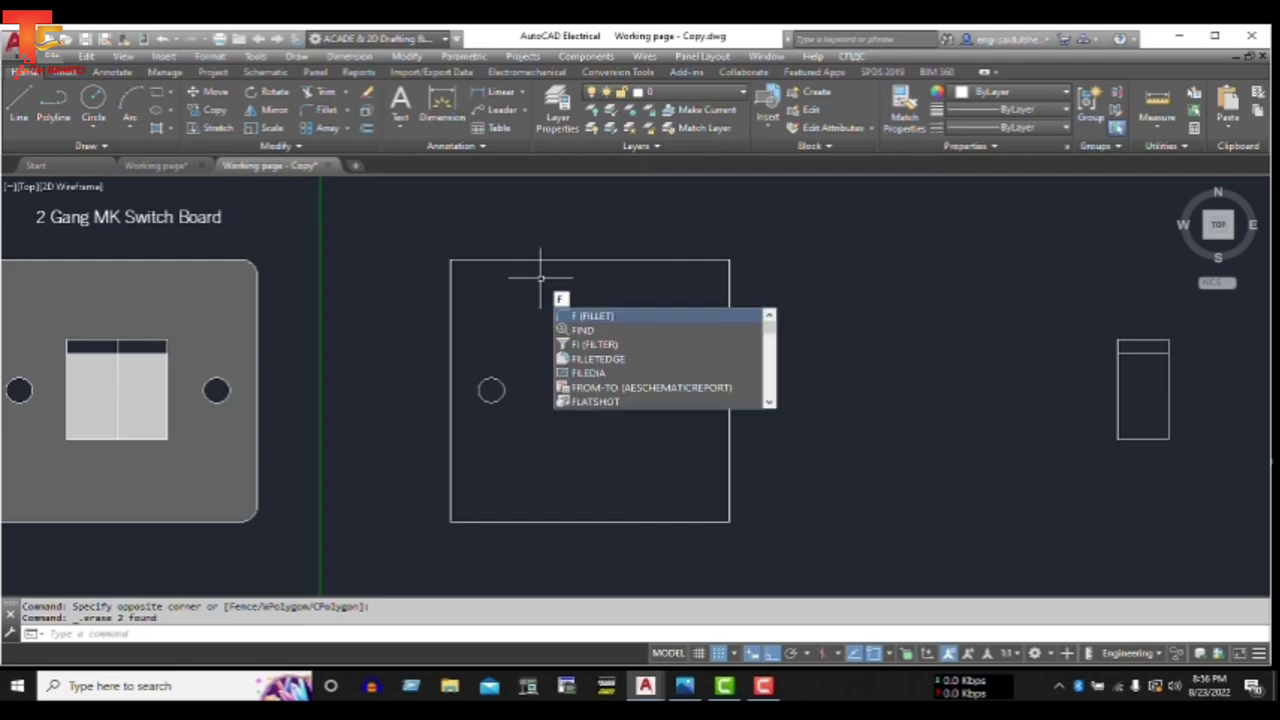
- Fillet the plate's top-left and bottom-left corners with radius 5
{"action": "key", "text": "Return"}
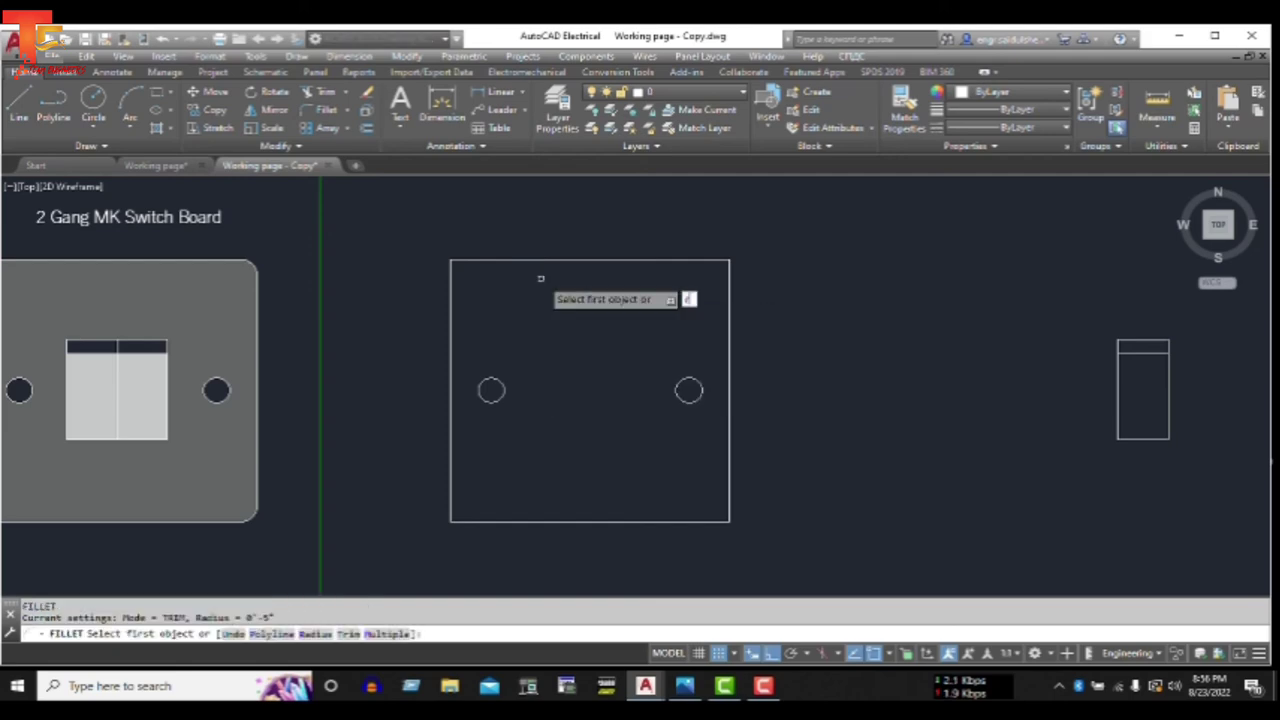
{"action": "key", "text": "Return"}
{"action": "type", "text": "5"}
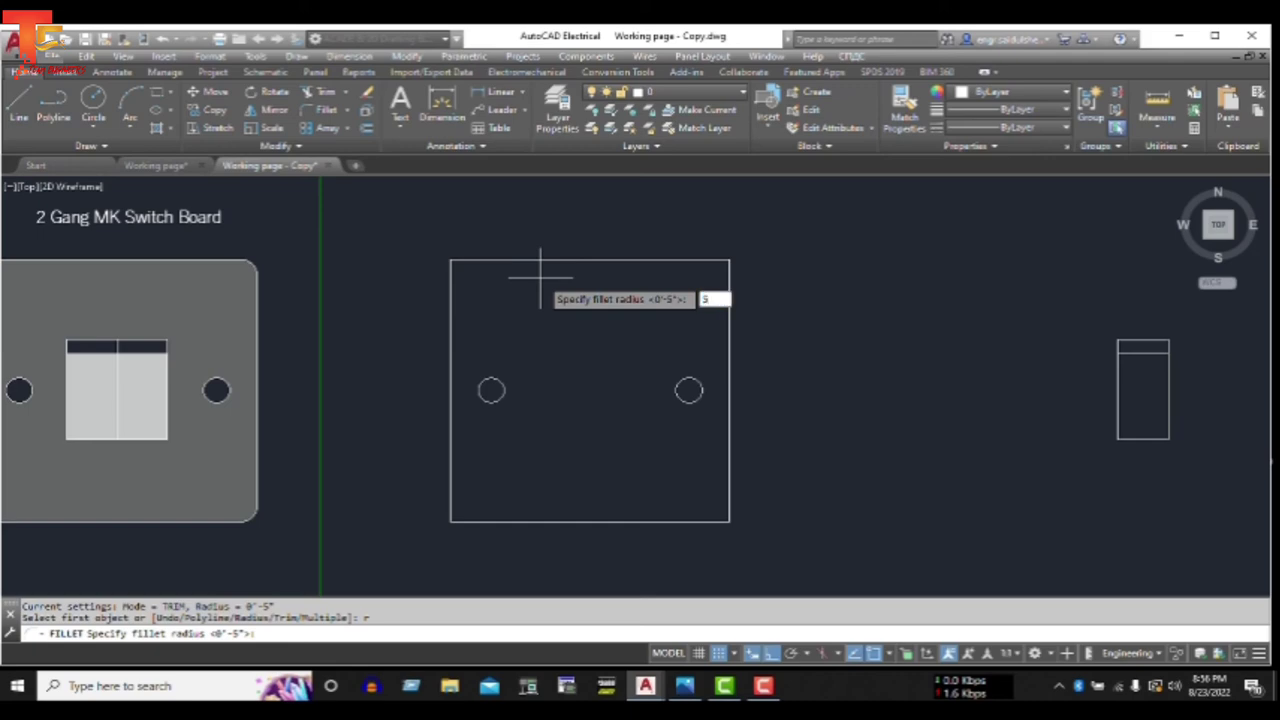
{"action": "key", "text": "Return"}
{"action": "left_click", "coordinate": [464, 279]}
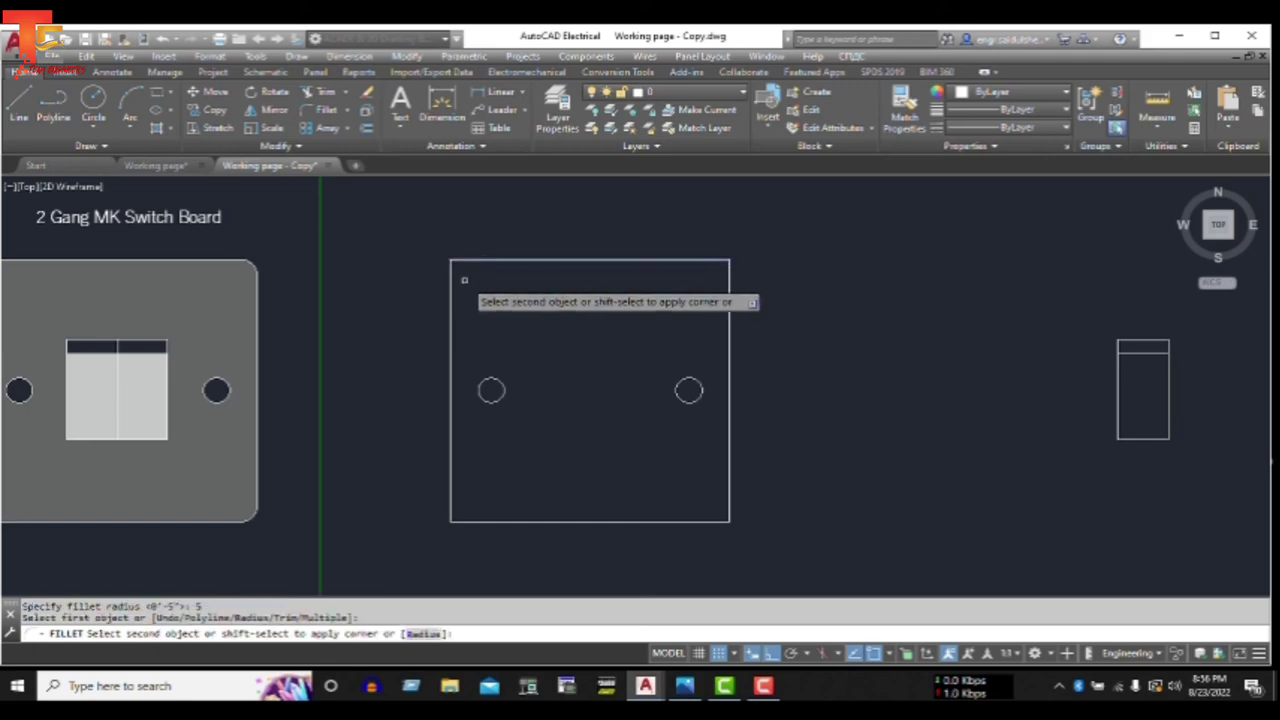
{"action": "left_click", "coordinate": [452, 315]}
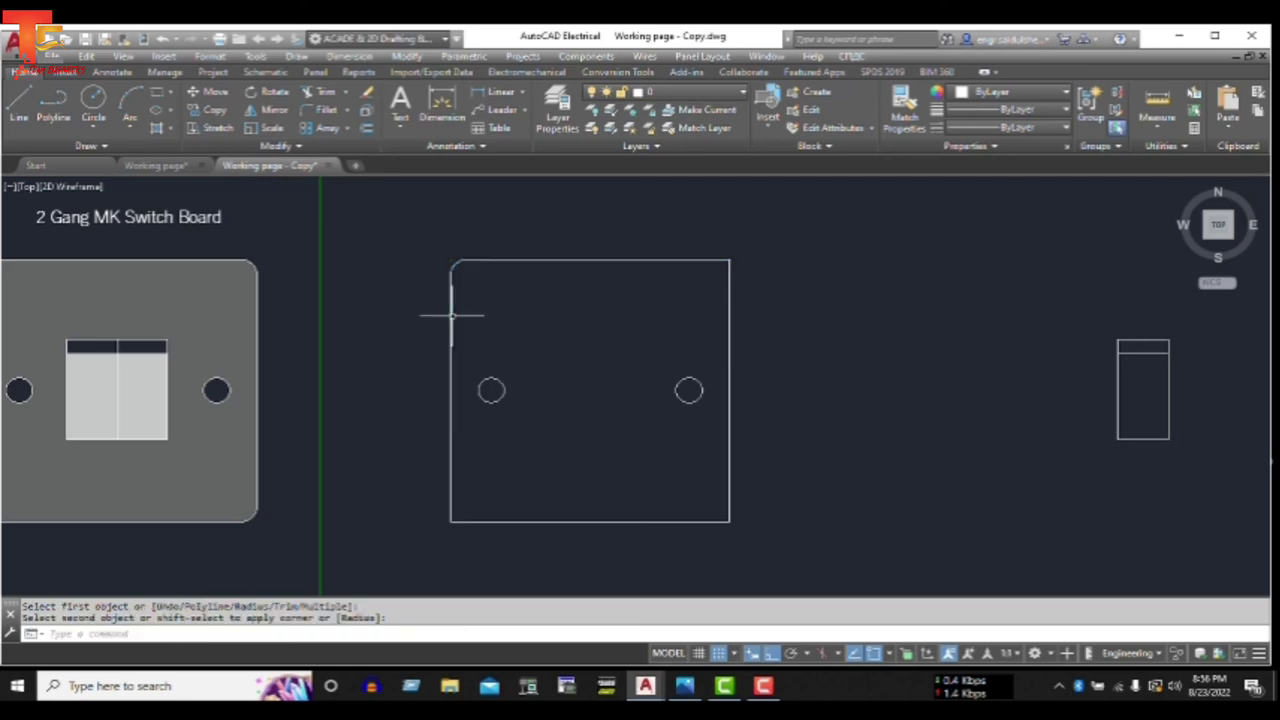
{"action": "key", "text": "Return"}
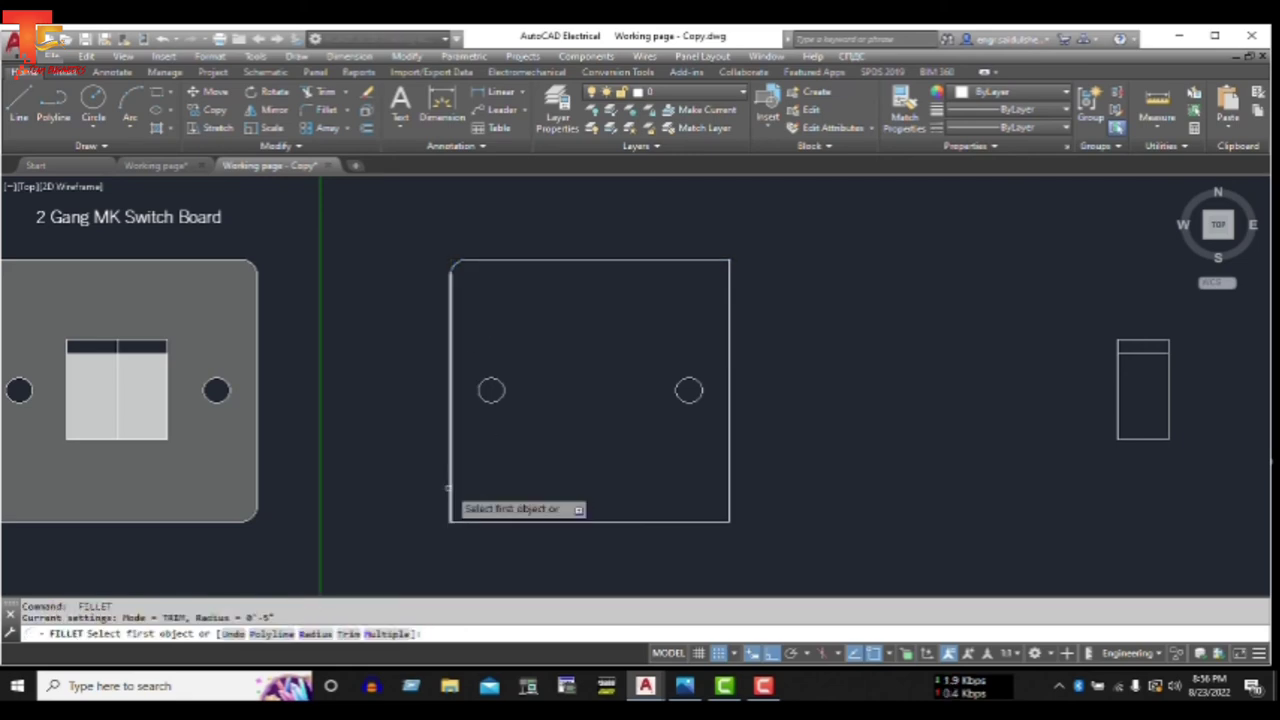
{"action": "left_click", "coordinate": [452, 492]}
{"action": "left_click", "coordinate": [474, 516]}
- Fillet the plate's bottom-right and top-right corners with the same radius
{"action": "key", "text": "Return"}
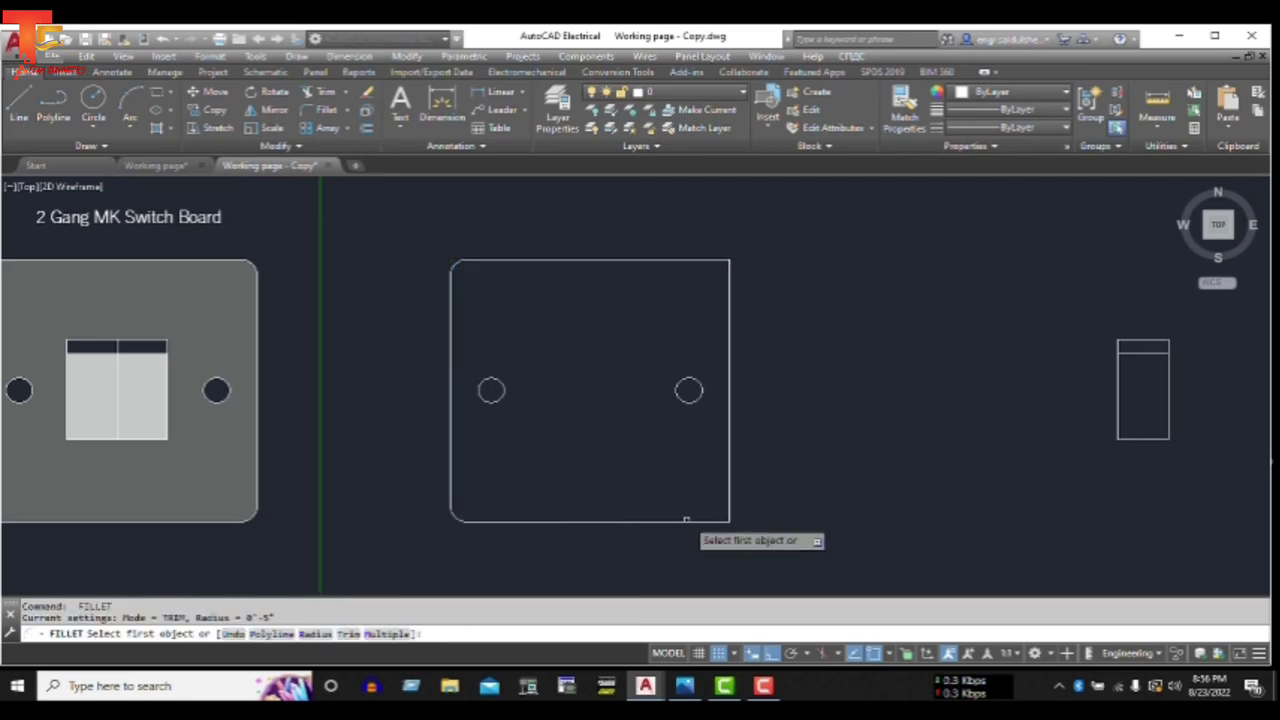
{"action": "left_click", "coordinate": [686, 519]}
{"action": "left_click", "coordinate": [729, 280]}
{"action": "key", "text": "Return"}
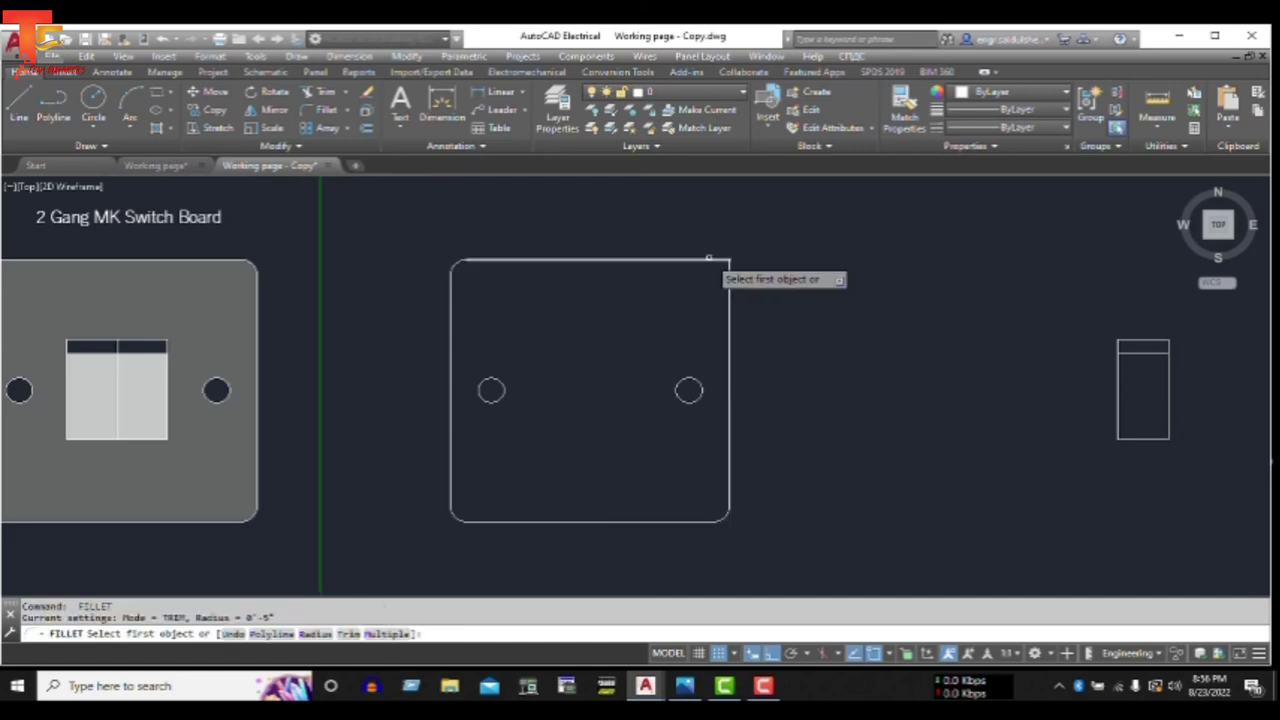
{"action": "left_click", "coordinate": [715, 266]}
{"action": "left_click", "coordinate": [729, 292]}
{"action": "key", "text": "Escape"}
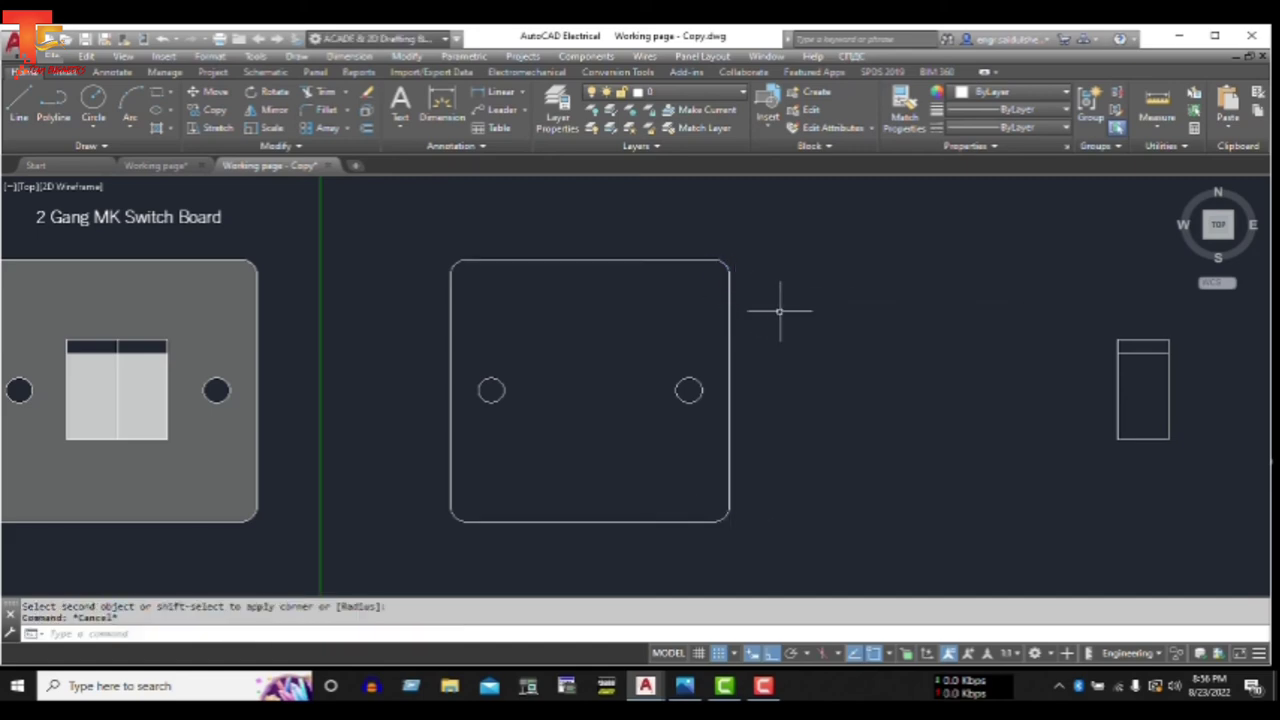
- Copy the rocker rectangle twice to form a row of three rockers
{"action": "scroll", "coordinate": [783, 322], "scroll_direction": "down", "scroll_amount": 4}
{"action": "scroll", "coordinate": [783, 322], "scroll_direction": "up", "scroll_amount": 2}
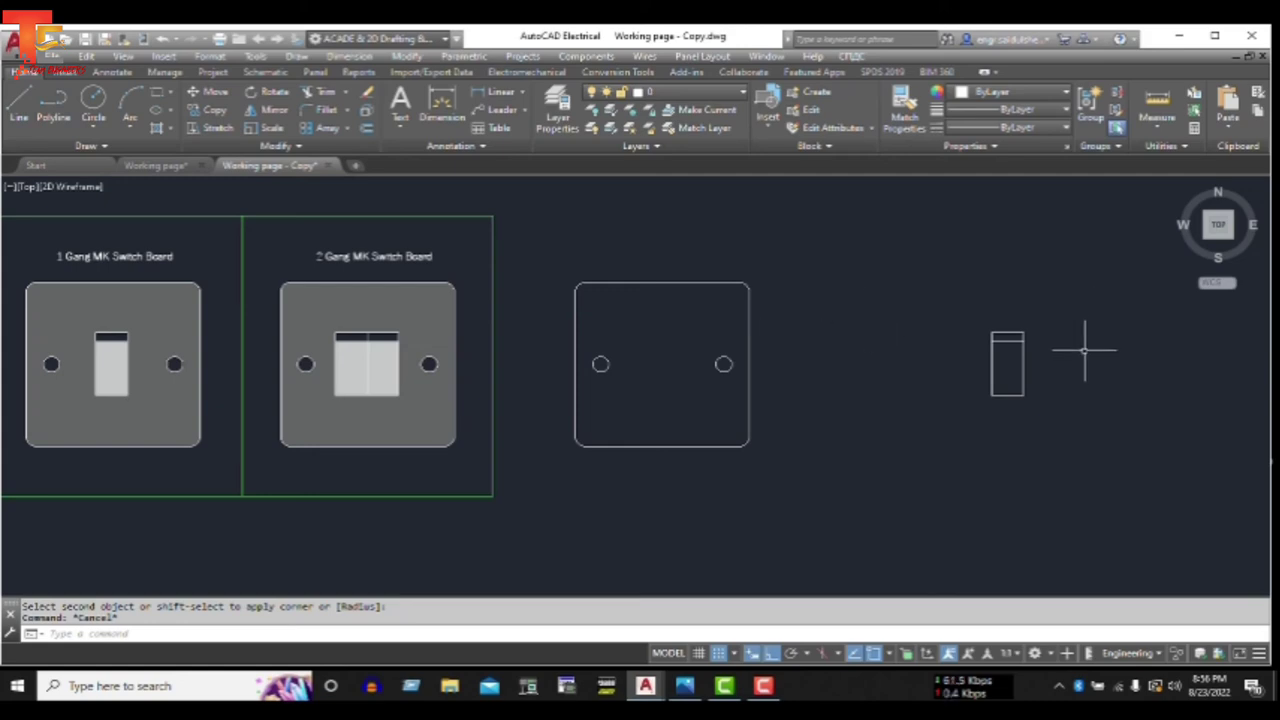
{"action": "scroll", "coordinate": [1086, 349], "scroll_direction": "up", "scroll_amount": 5}
{"action": "middle_click_drag", "start_coordinate": [941, 388], "coordinate": [754, 373]}
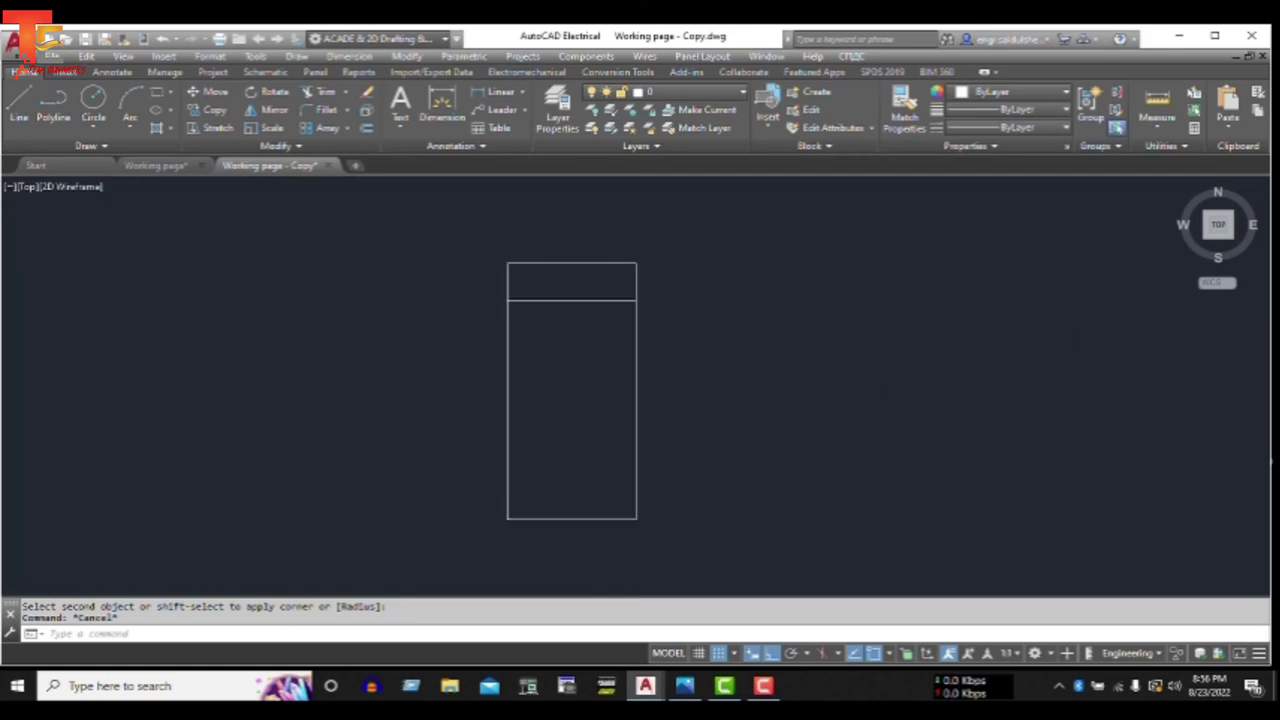
{"action": "left_click", "coordinate": [694, 220]}
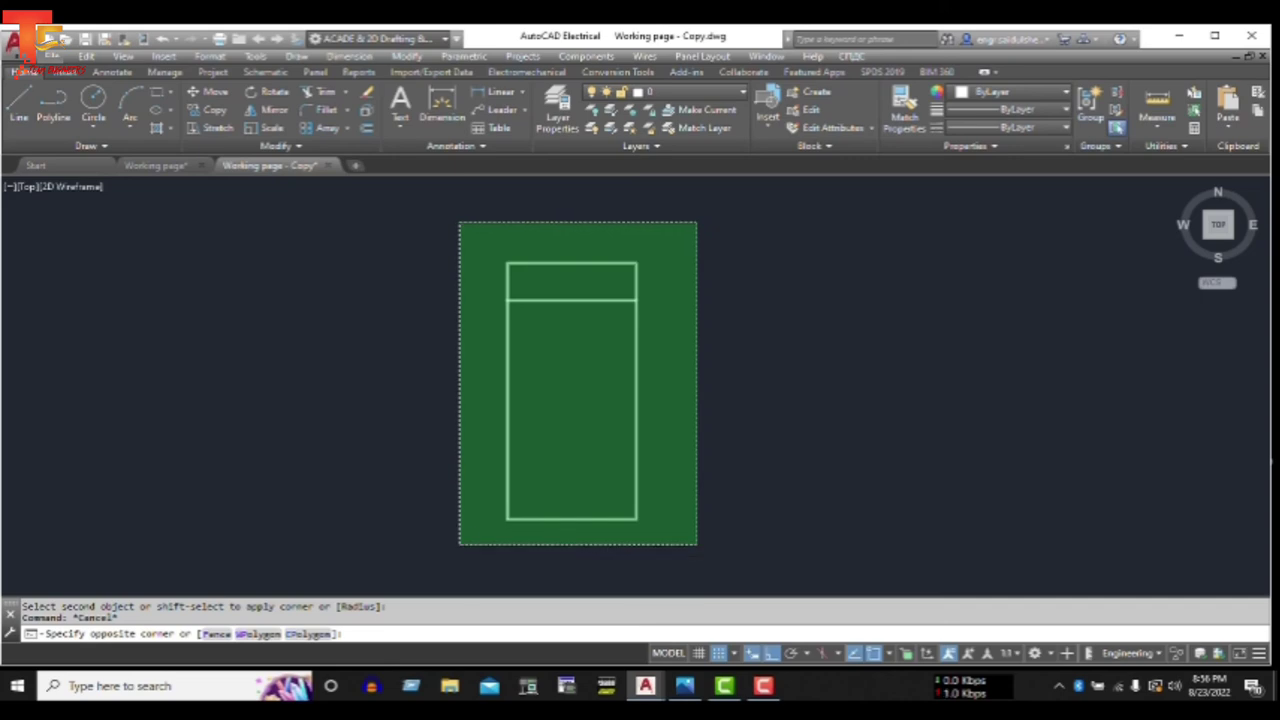
{"action": "left_click", "coordinate": [457, 543]}
{"action": "type", "text": "co"}
{"action": "key", "text": "Return"}
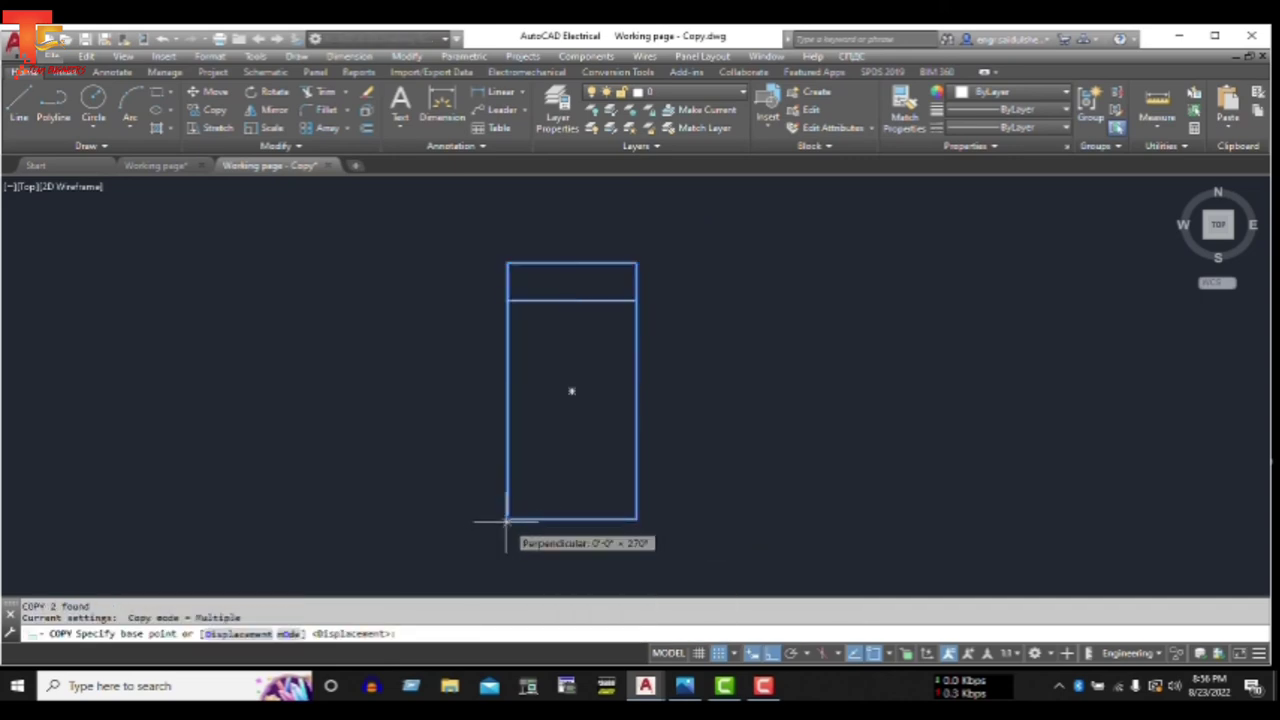
{"action": "left_click", "coordinate": [507, 519]}
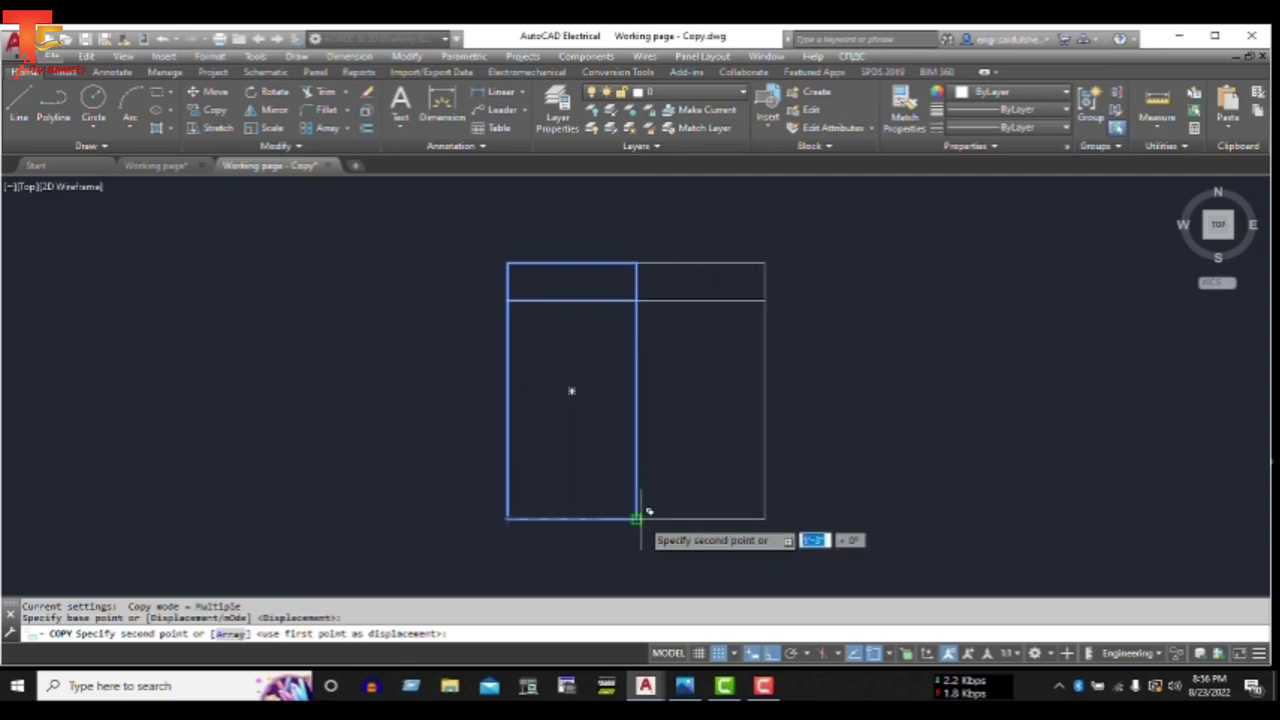
{"action": "left_click", "coordinate": [637, 519]}
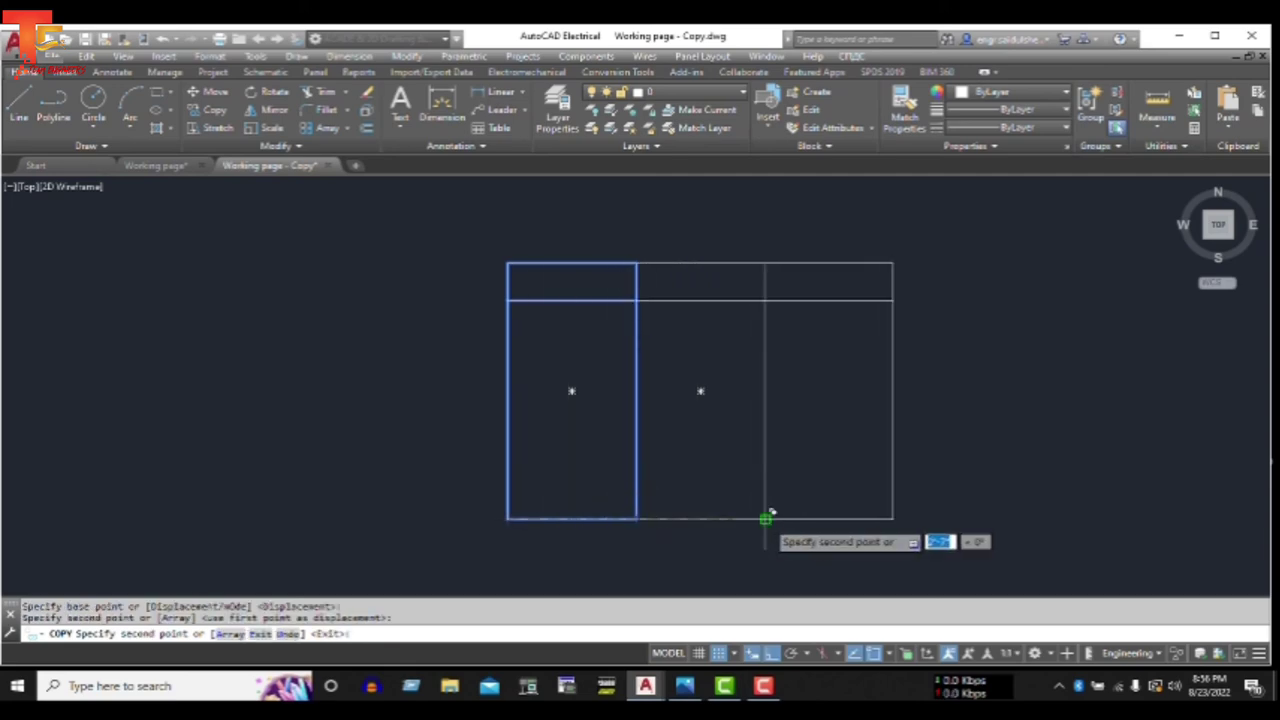
{"action": "left_click", "coordinate": [765, 519]}
{"action": "key", "text": "Escape"}
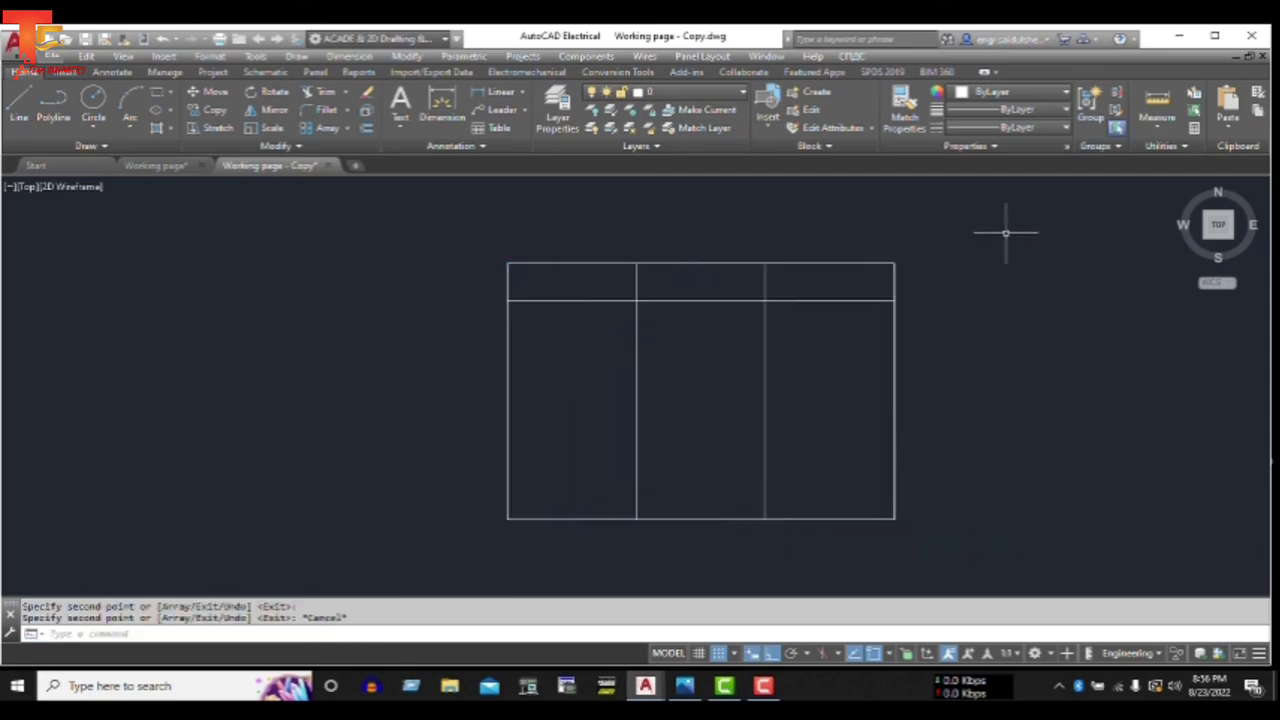
- Select the right two rockers and begin copying them further right
{"action": "scroll", "coordinate": [994, 306], "scroll_direction": "down", "scroll_amount": 7}
{"action": "scroll", "coordinate": [997, 311], "scroll_direction": "up", "scroll_amount": 3}
{"action": "scroll", "coordinate": [975, 321], "scroll_direction": "up", "scroll_amount": 2}
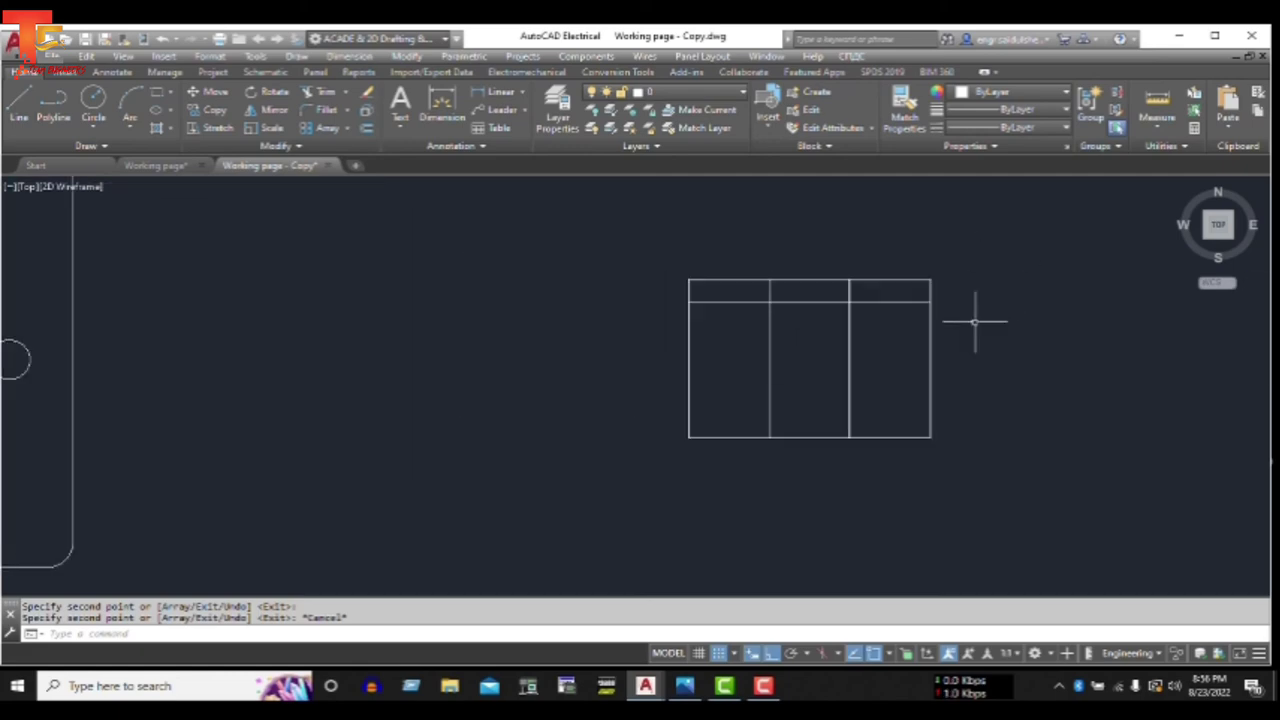
{"action": "left_click", "coordinate": [1050, 249]}
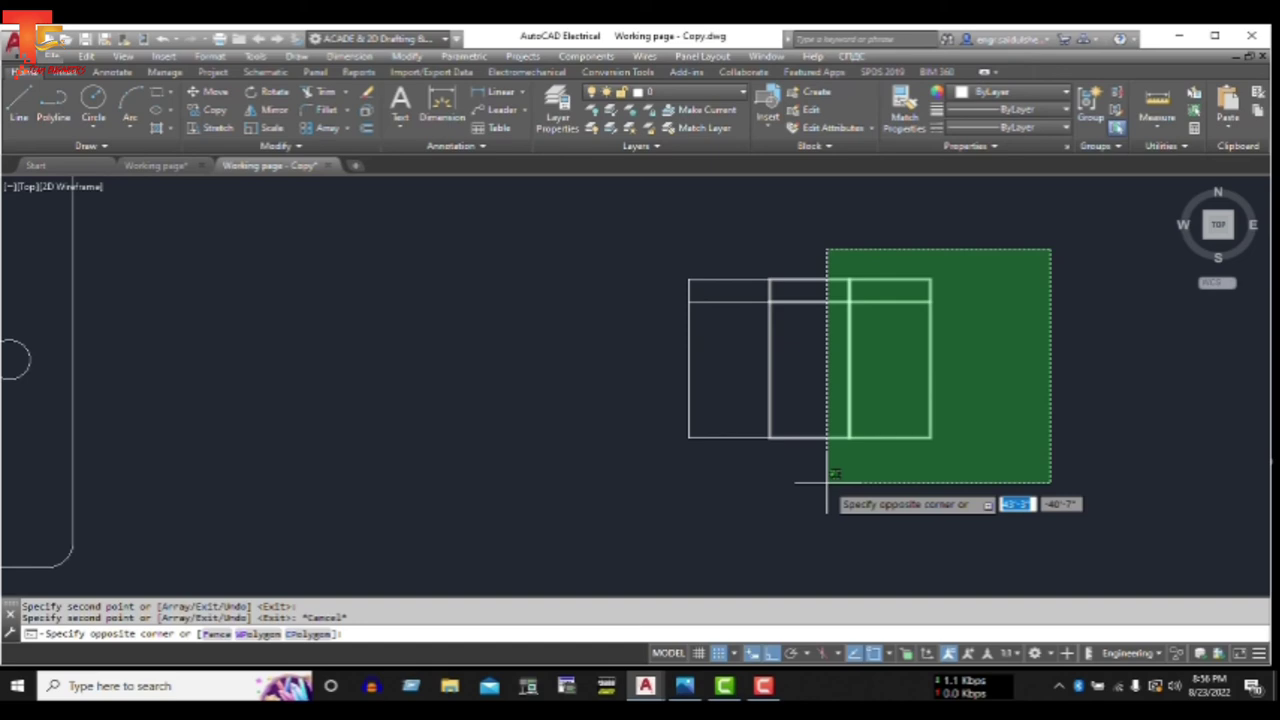
{"action": "left_click", "coordinate": [826, 484]}
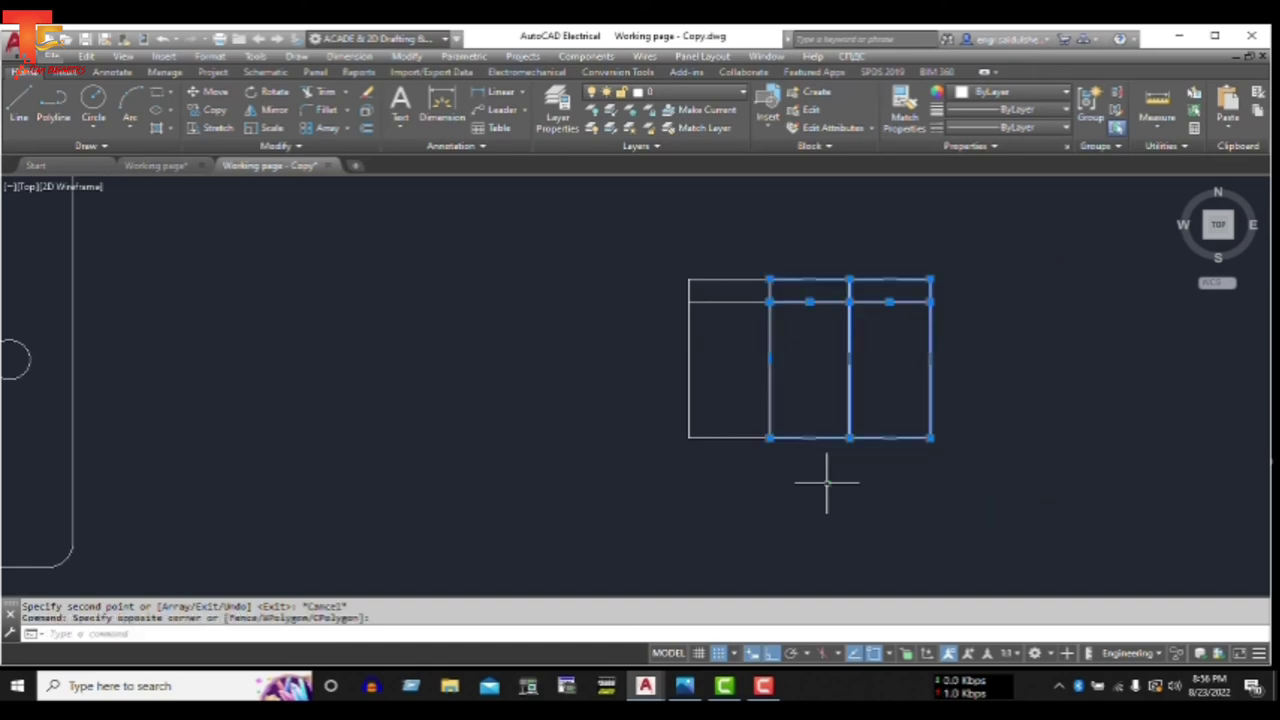
{"action": "type", "text": "co"}
{"action": "key", "text": "Return"}
{"action": "left_click", "coordinate": [828, 484]}
- Place the two-rocker copy off to the right, then window-select the three-rocker outline
{"action": "left_click", "coordinate": [1105, 484]}
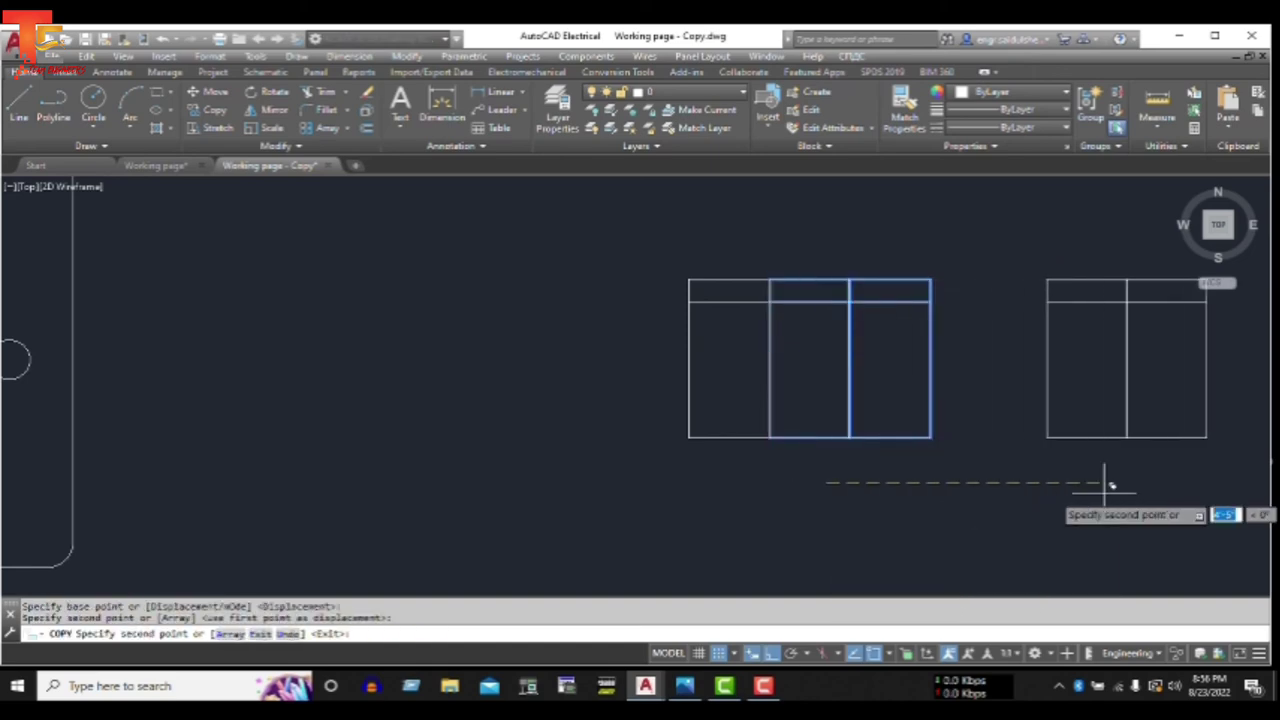
{"action": "key", "text": "Escape"}
{"action": "left_click", "coordinate": [1007, 234]}
{"action": "left_click", "coordinate": [646, 485]}
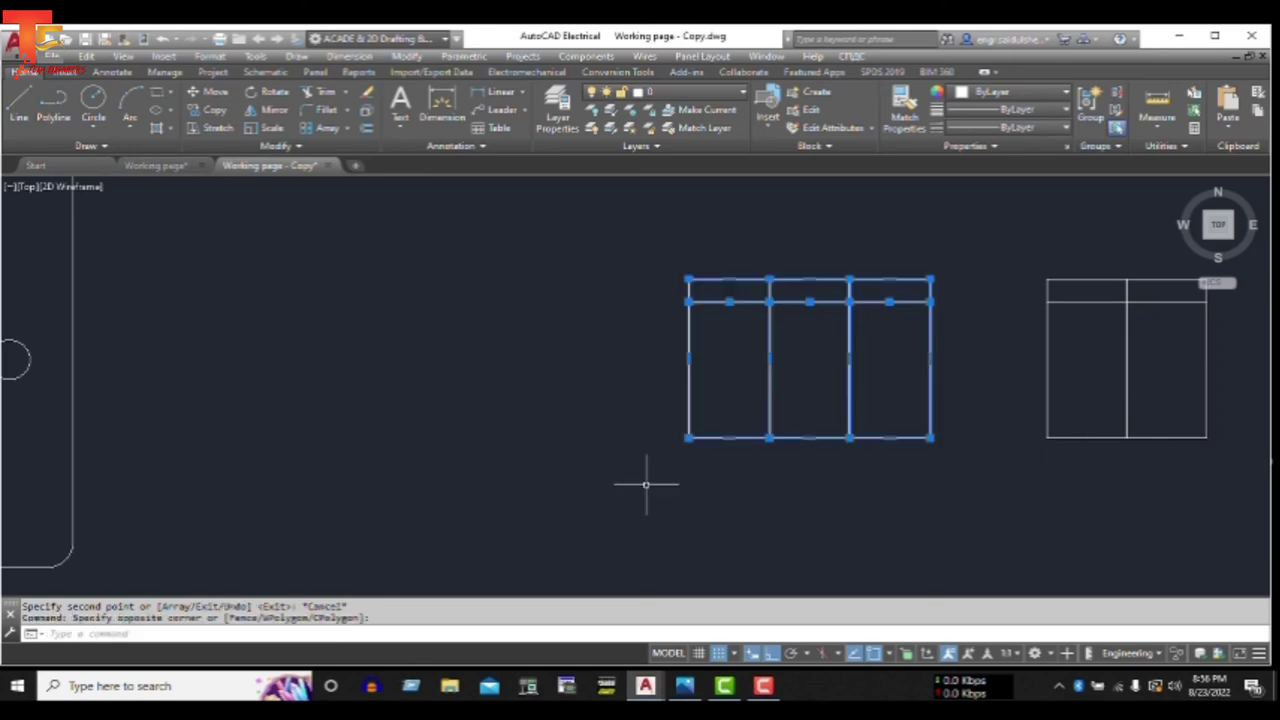
- Copy the three-rocker outline from its bottom-left corner into the blank plate between its screw holes
{"action": "type", "text": "co"}
{"action": "key", "text": "Return"}
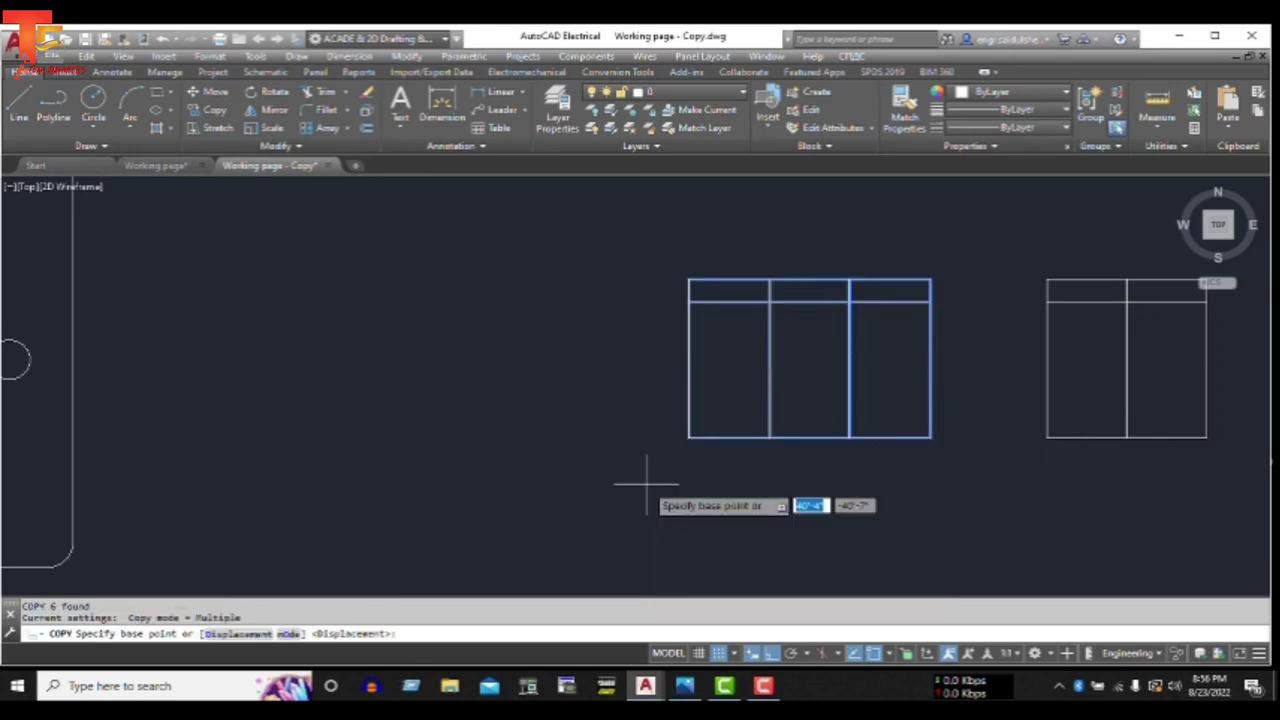
{"action": "left_click", "coordinate": [688, 437]}
{"action": "scroll", "coordinate": [350, 460], "scroll_direction": "down", "scroll_amount": 3}
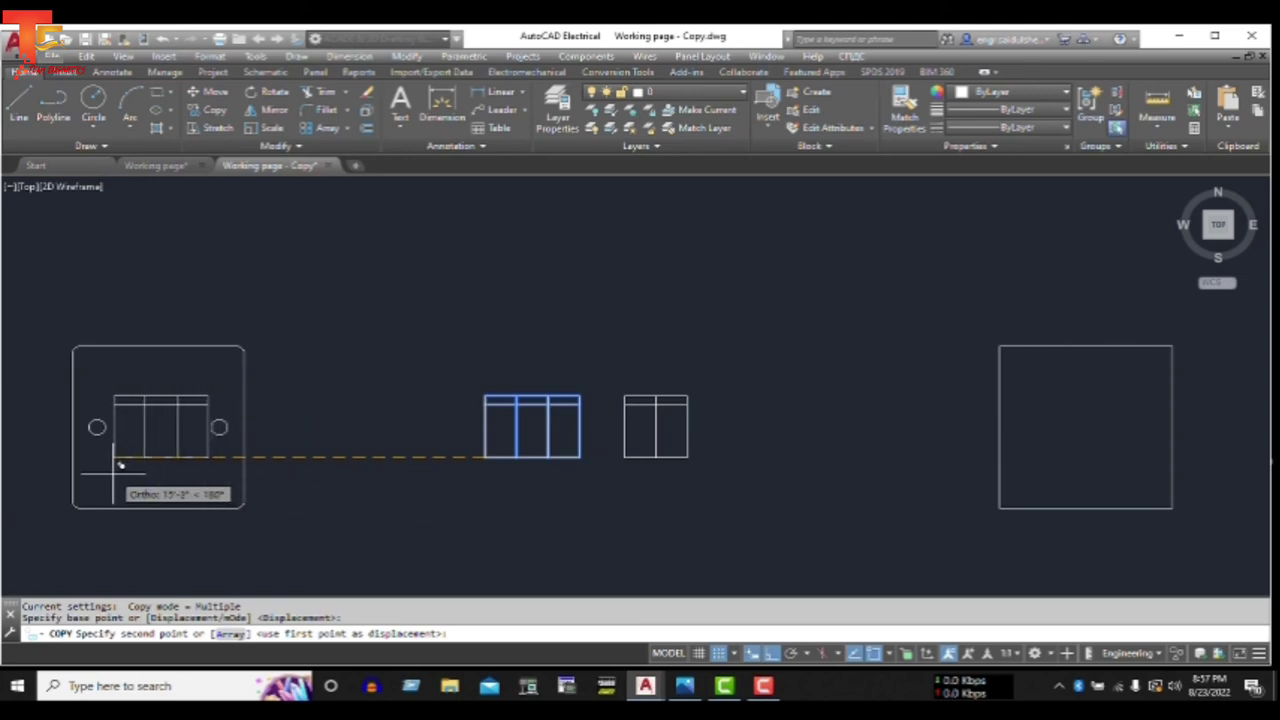
{"action": "middle_click_drag", "start_coordinate": [118, 470], "coordinate": [460, 470]}
{"action": "scroll", "coordinate": [460, 475], "scroll_direction": "up", "scroll_amount": 4}
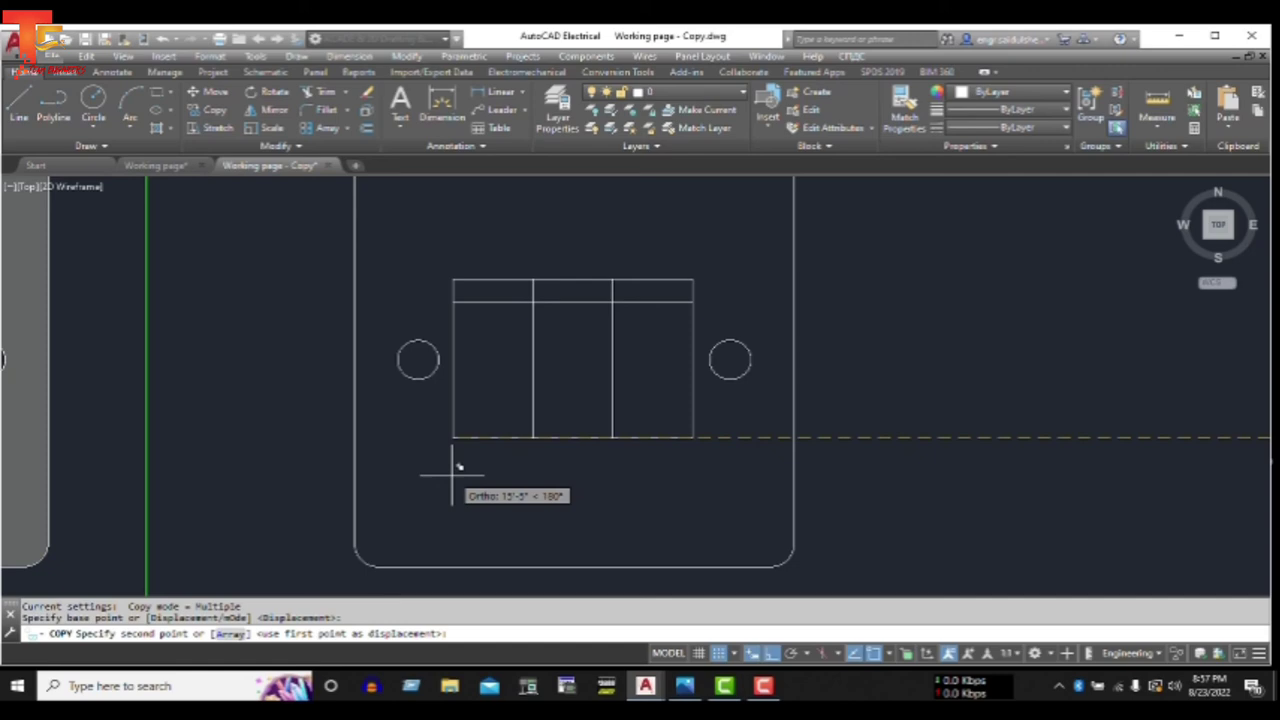
{"action": "left_click", "coordinate": [452, 475]}
{"action": "key", "text": "Escape"}
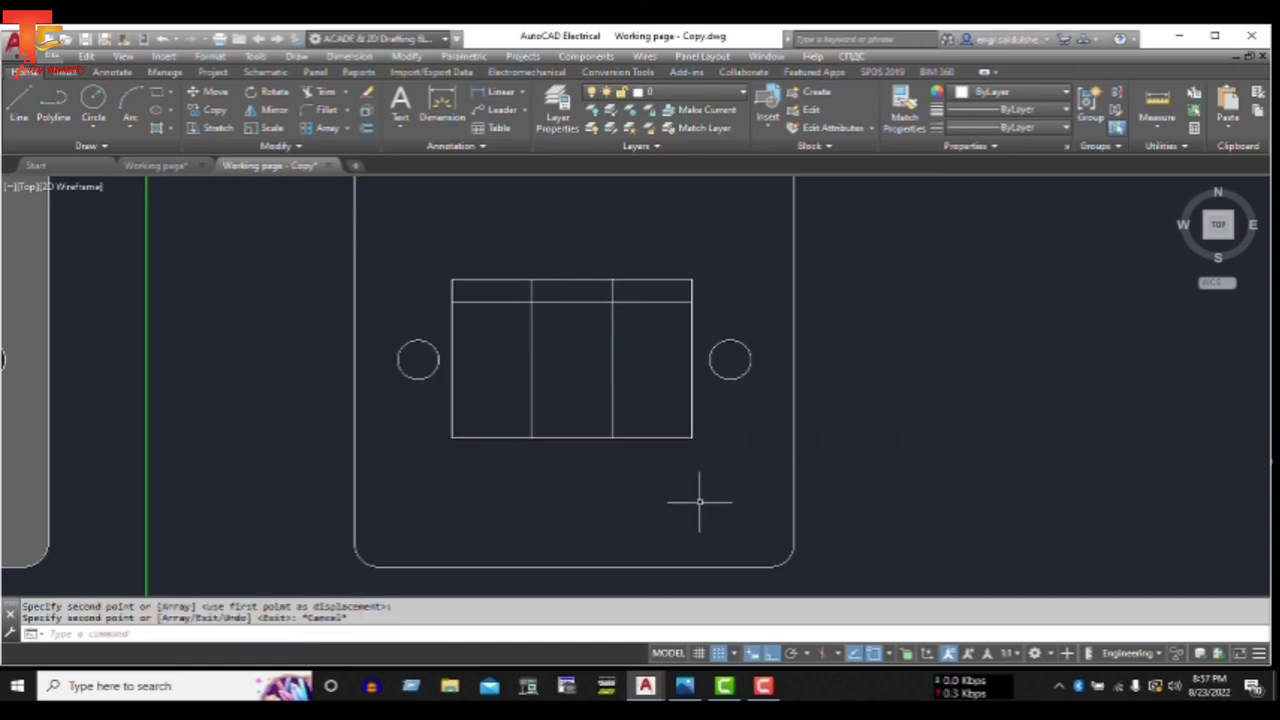
- Zoom in and out to check the new three-gang layout
{"action": "scroll", "coordinate": [610, 370], "scroll_direction": "down", "scroll_amount": 2}
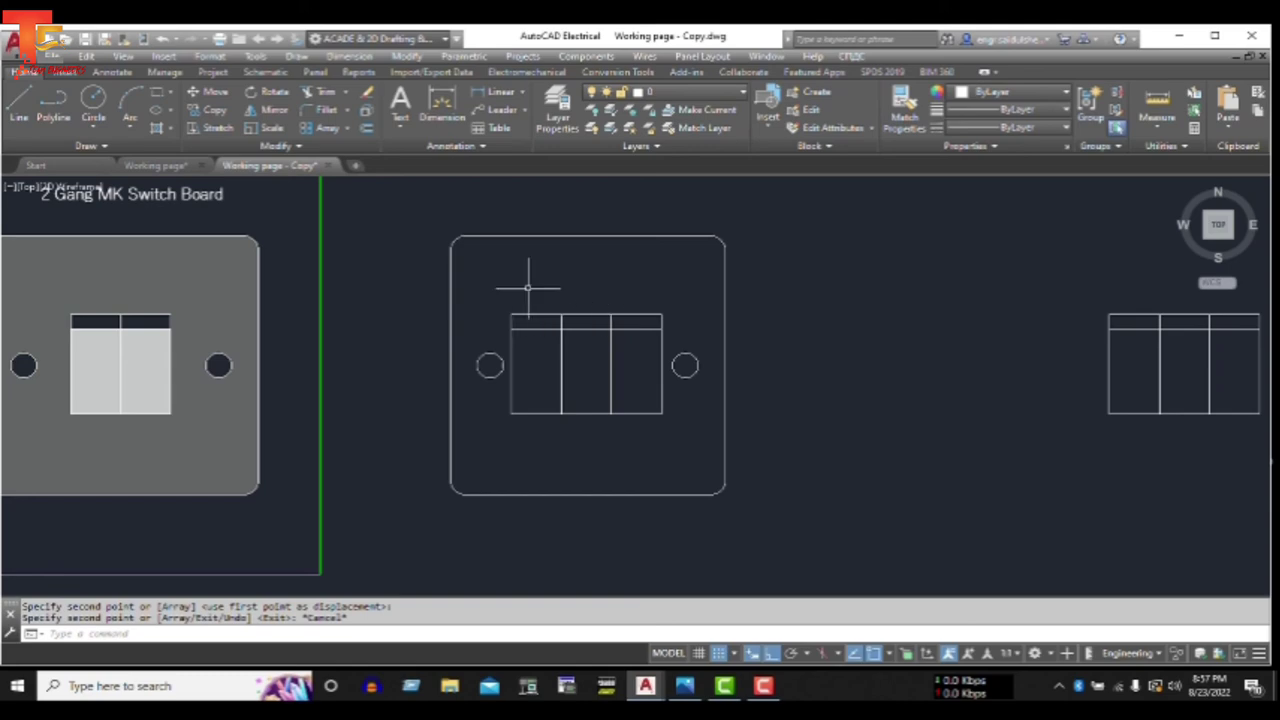
{"action": "scroll", "coordinate": [528, 288], "scroll_direction": "up", "scroll_amount": 2}
{"action": "scroll", "coordinate": [538, 294], "scroll_direction": "down", "scroll_amount": 2}
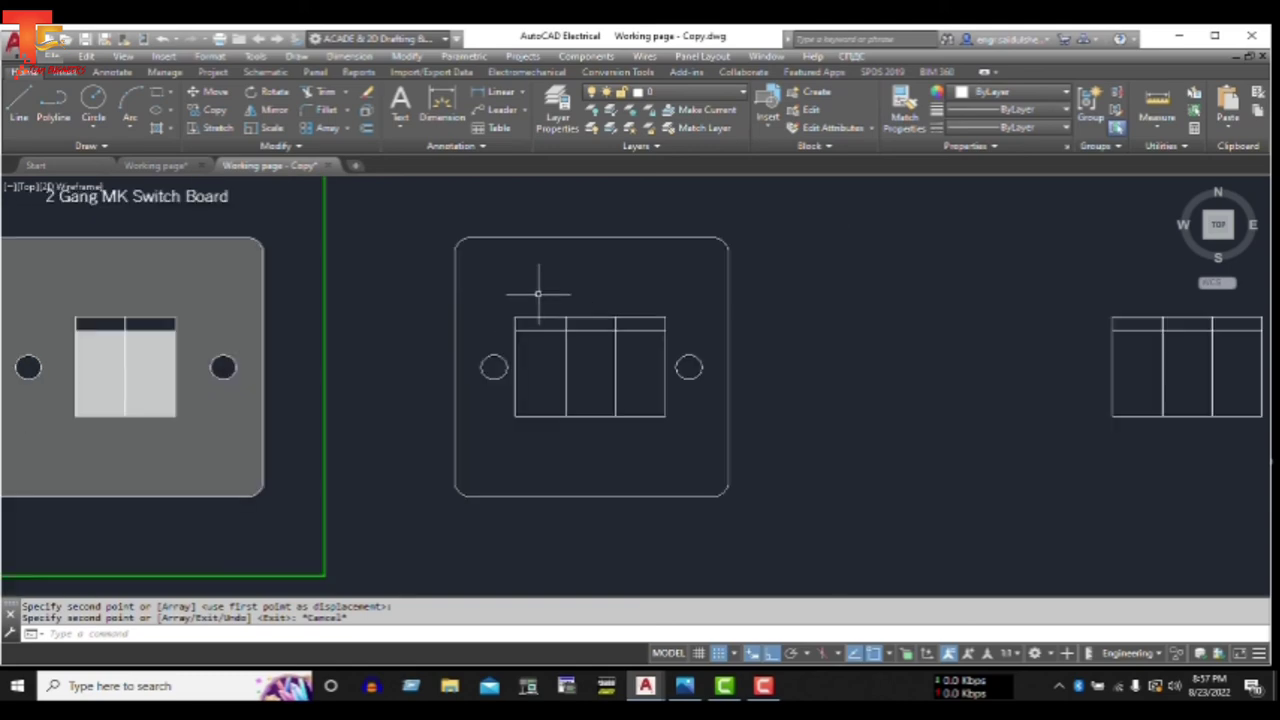
{"action": "scroll", "coordinate": [538, 294], "scroll_direction": "down", "scroll_amount": 2}
{"action": "scroll", "coordinate": [538, 294], "scroll_direction": "up", "scroll_amount": 1}
{"action": "scroll", "coordinate": [538, 294], "scroll_direction": "up", "scroll_amount": 2}
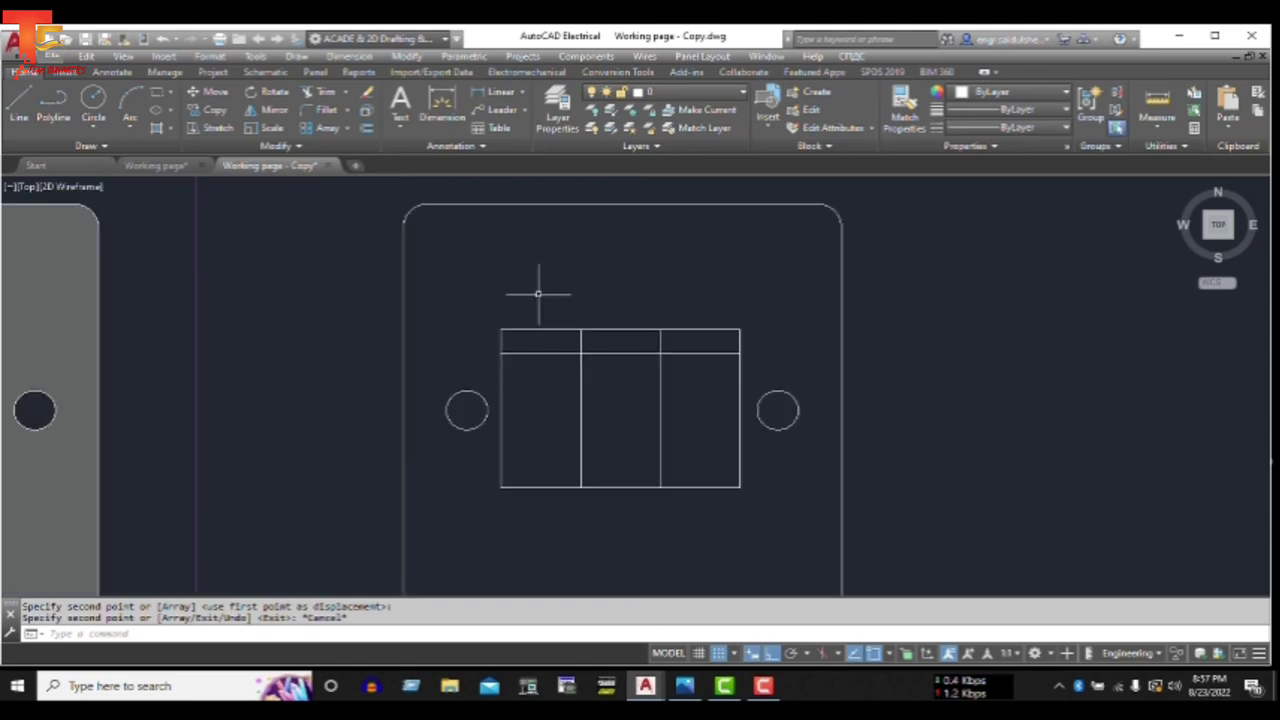
{"action": "scroll", "coordinate": [538, 294], "scroll_direction": "down", "scroll_amount": 2}
{"action": "type", "text": "H"}
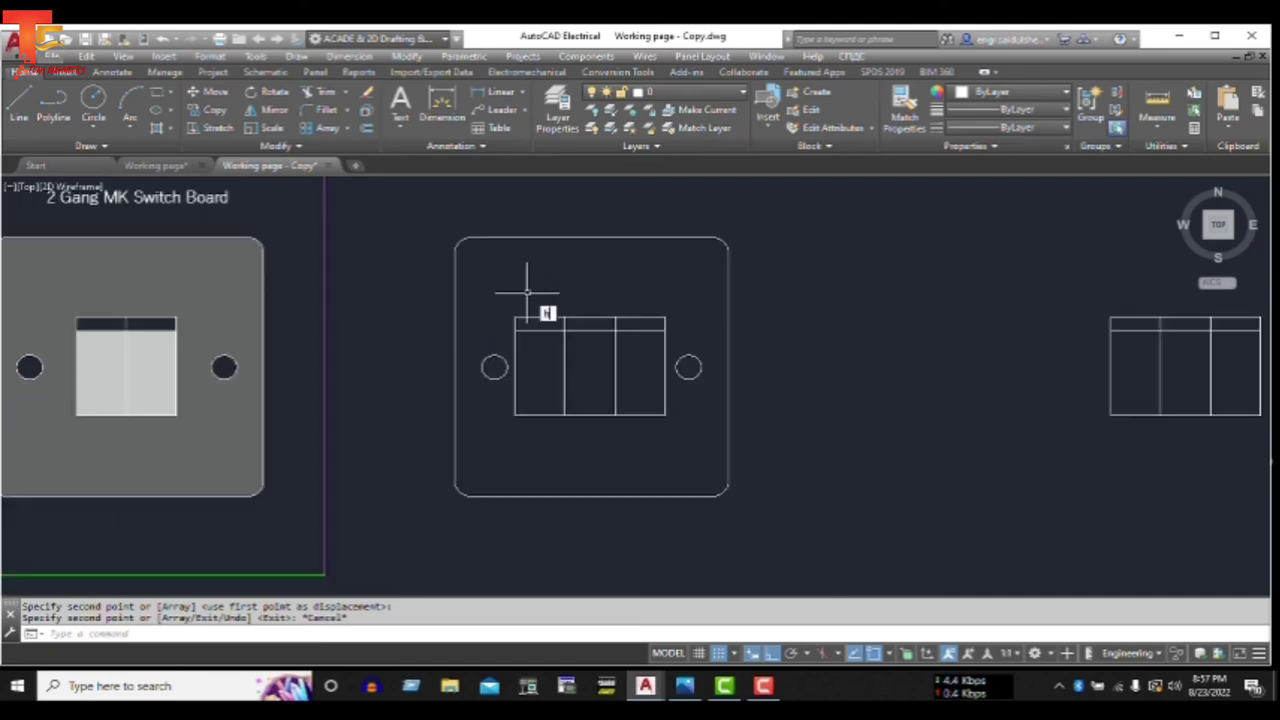
- Hatch the three-gang plate area with solid dark grey 99,100,102
{"action": "key", "text": "Return"}
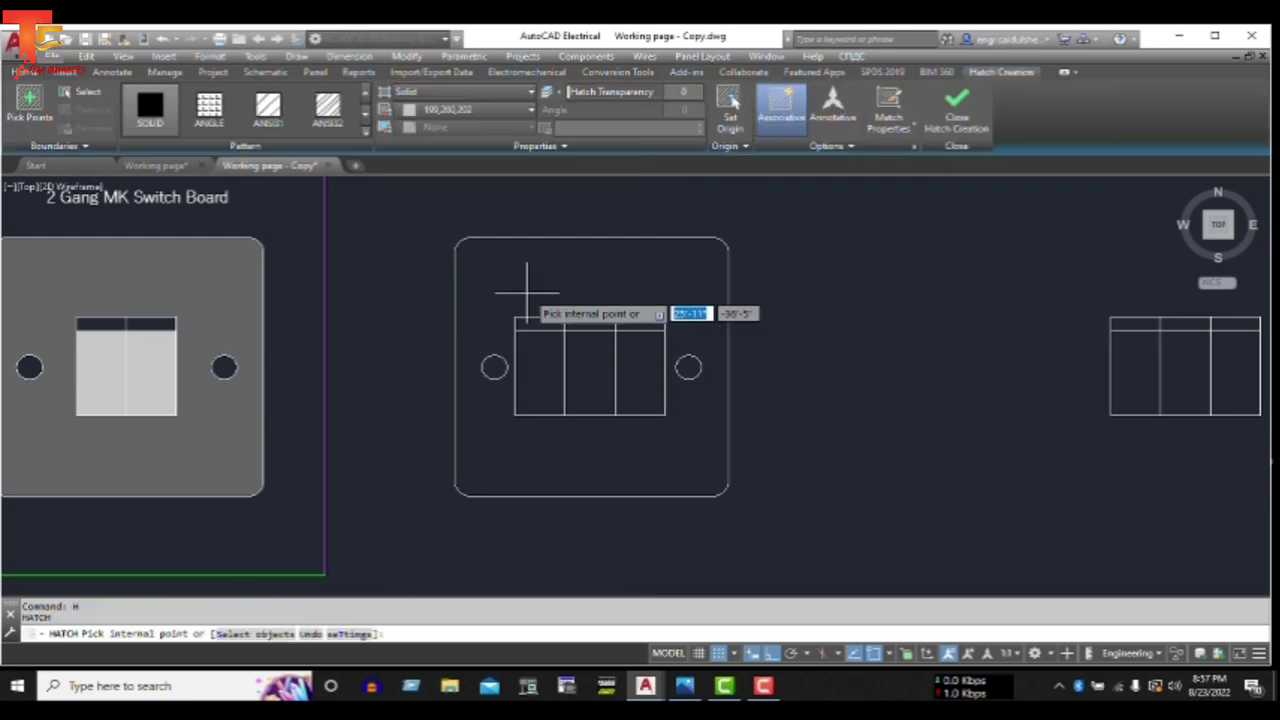
{"action": "left_click", "coordinate": [462, 109]}
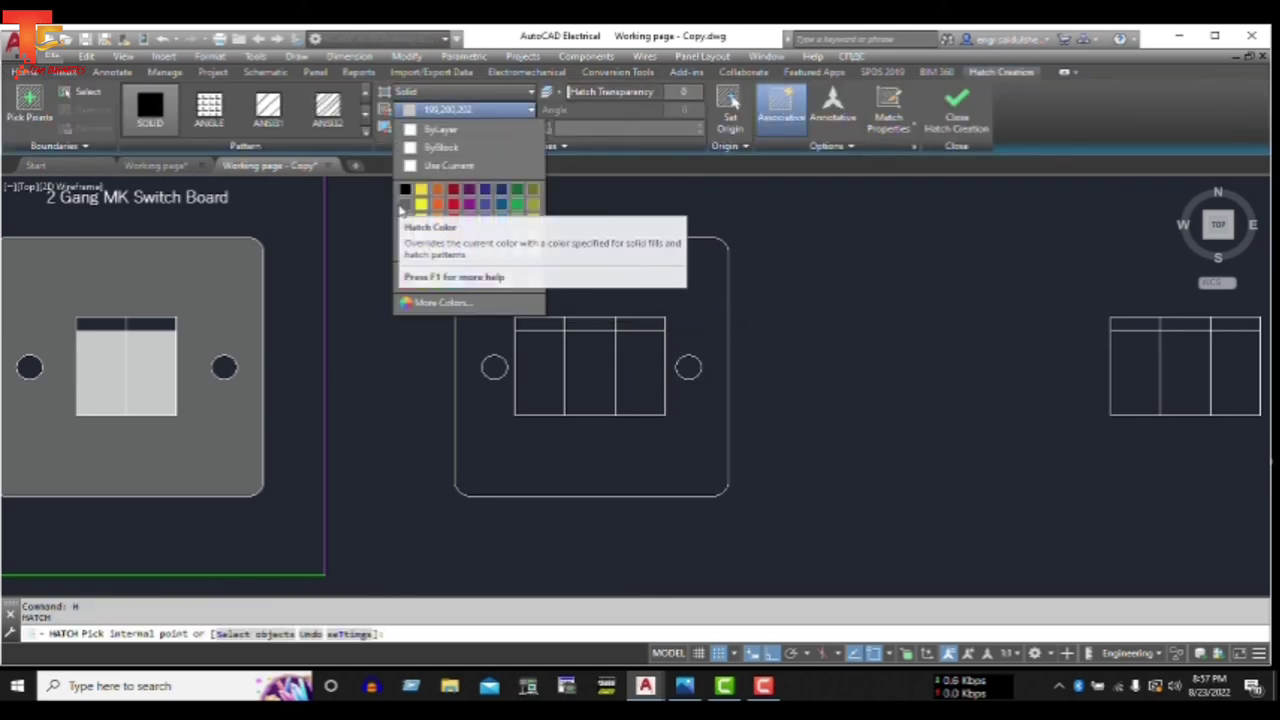
{"action": "left_click", "coordinate": [405, 204]}
{"action": "left_click", "coordinate": [531, 270]}
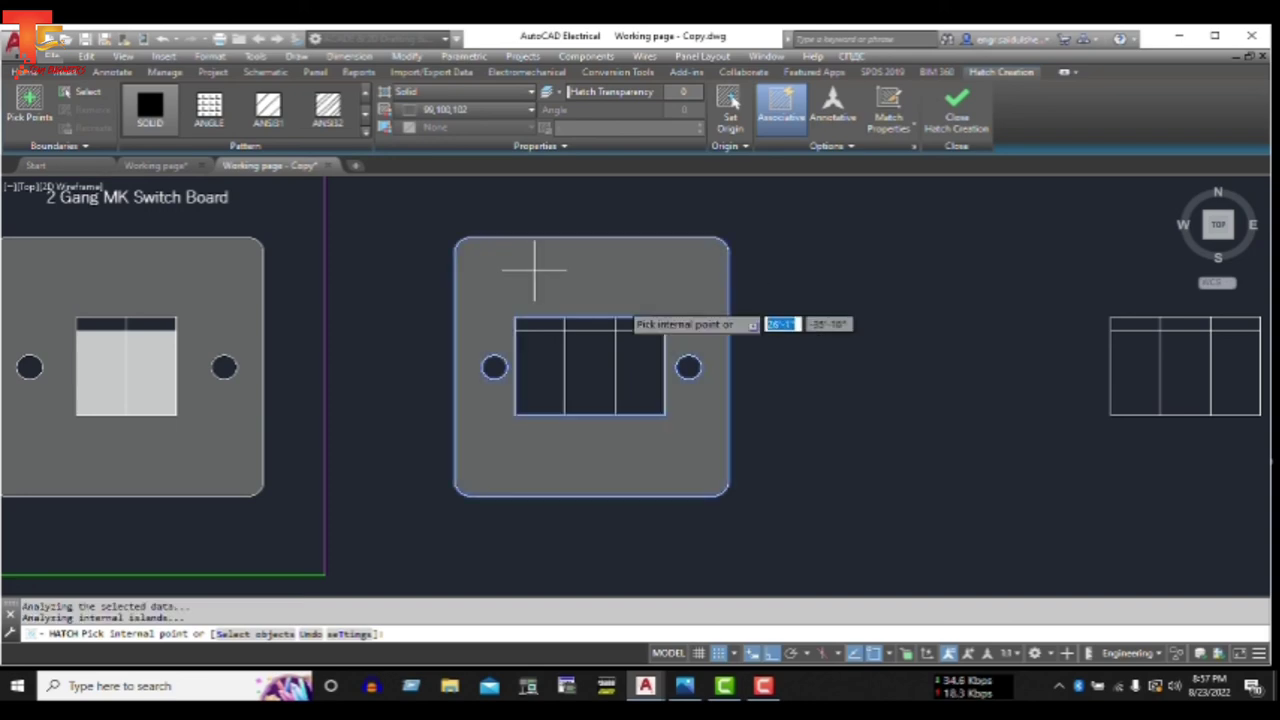
{"action": "key", "text": "Escape"}
{"action": "key", "text": "Escape"}
- Hatch the left, middle and right rocker cells with light grey 199,200,202
{"action": "key", "text": "Return"}
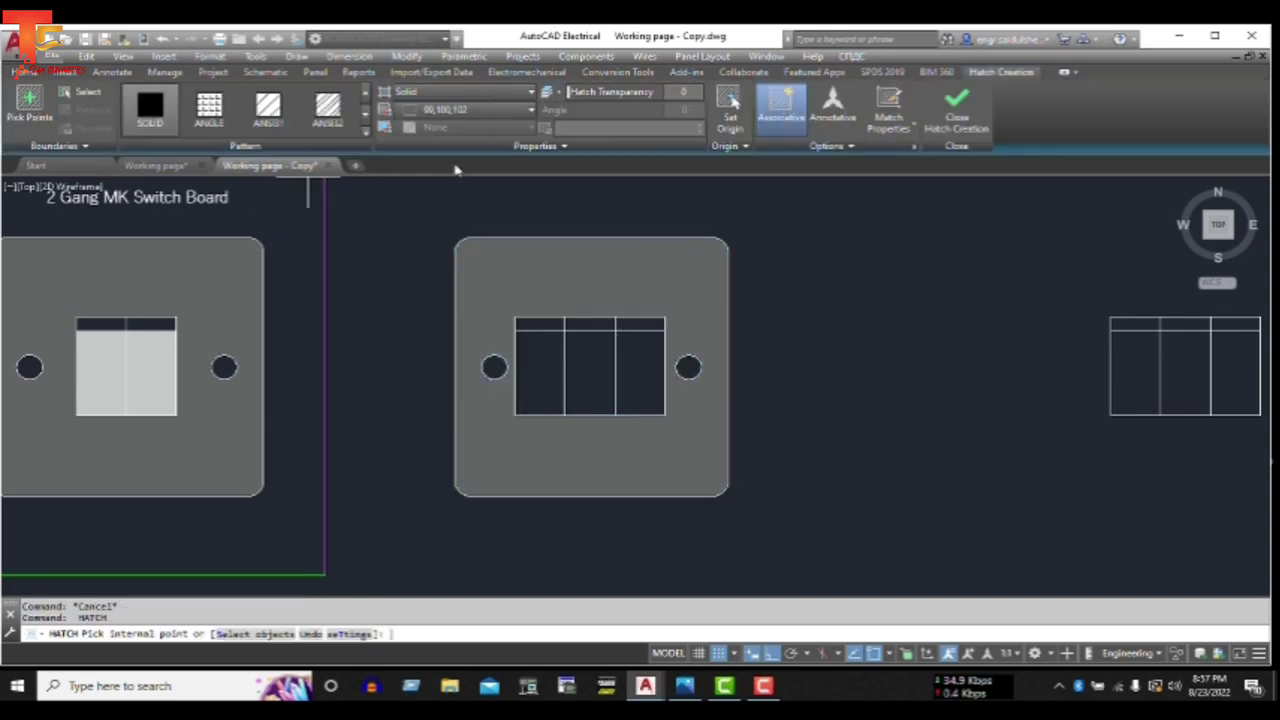
{"action": "left_click", "coordinate": [465, 110]}
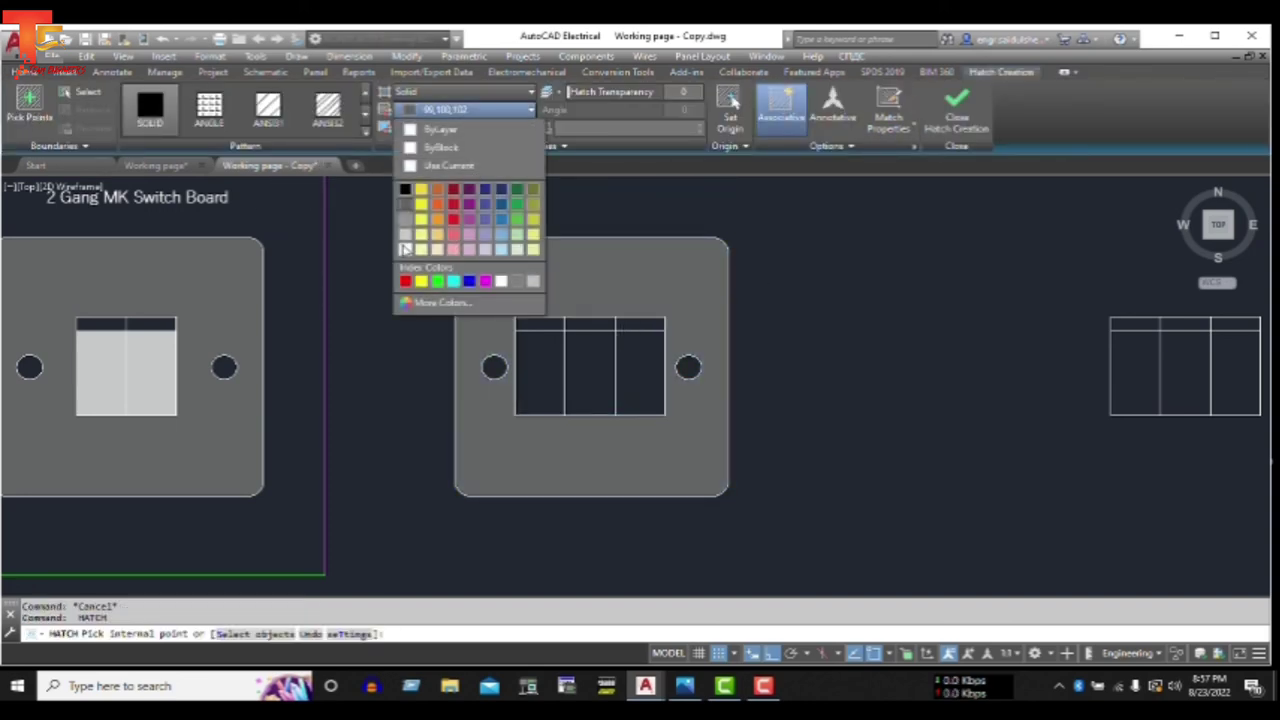
{"action": "left_click", "coordinate": [540, 368]}
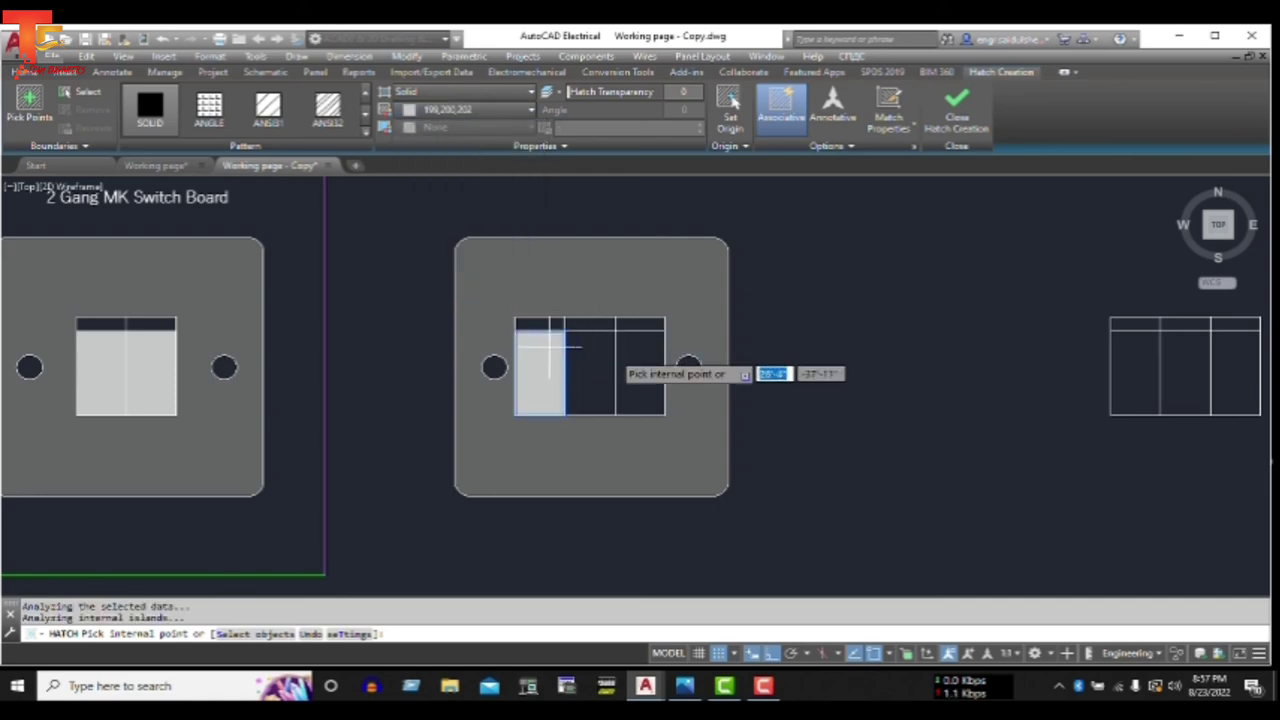
{"action": "left_click", "coordinate": [590, 365]}
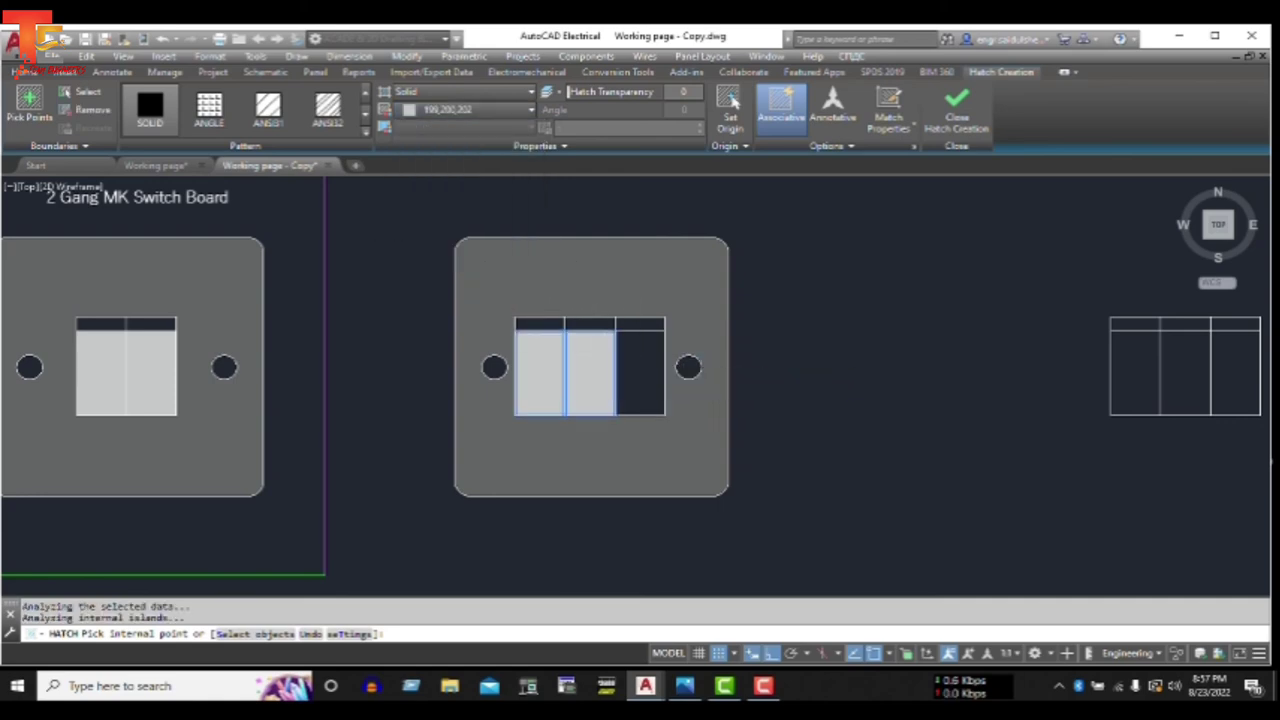
{"action": "left_click", "coordinate": [644, 358]}
{"action": "key", "text": "Escape"}
{"action": "key", "text": "Escape"}
{"action": "scroll", "coordinate": [705, 337], "scroll_direction": "down", "scroll_amount": 2}
- Copy the 2-gang board's frame from its bottom-left corner to the right of the original
{"action": "scroll", "coordinate": [643, 320], "scroll_direction": "down", "scroll_amount": 2}
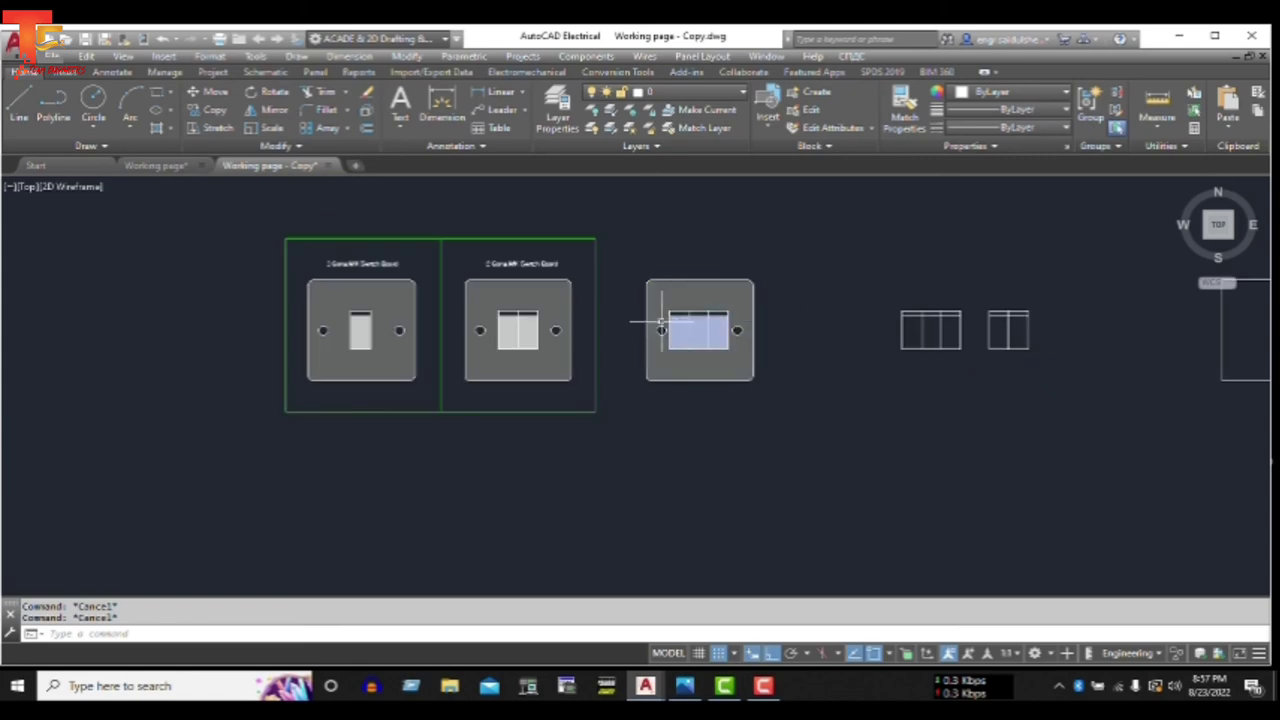
{"action": "left_click", "coordinate": [610, 206]}
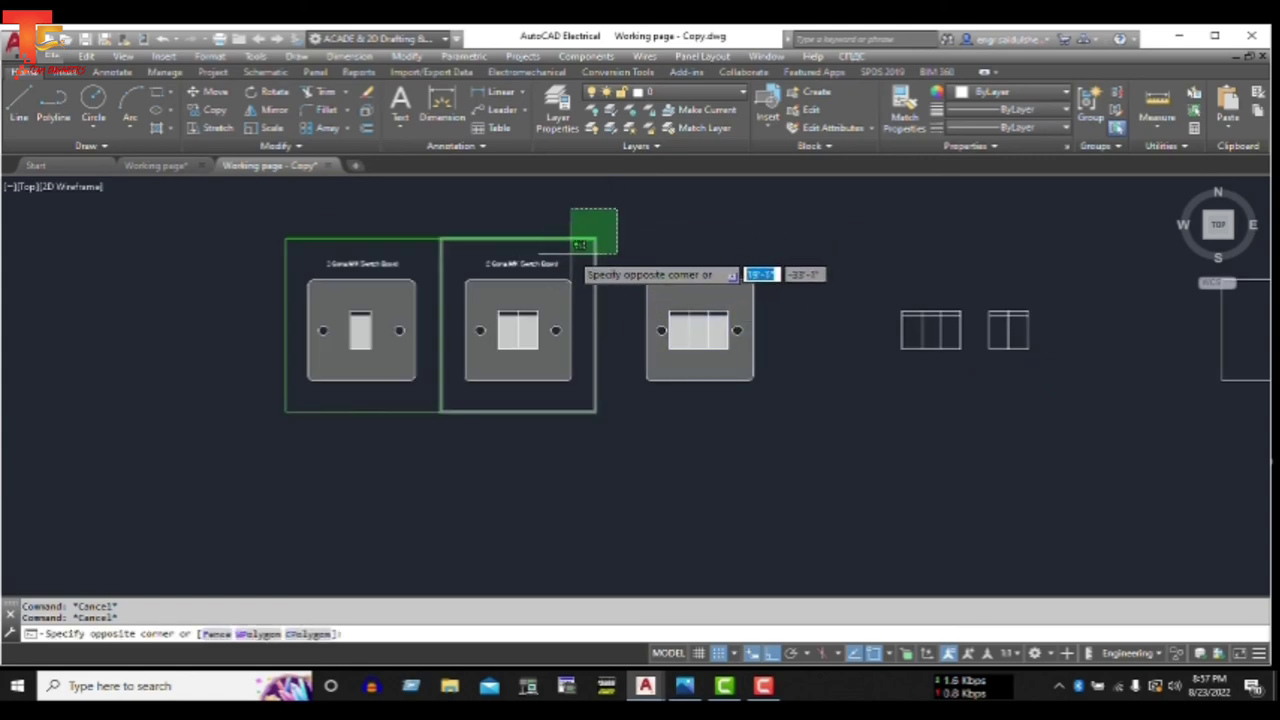
{"action": "left_click", "coordinate": [570, 252]}
{"action": "right_click", "coordinate": [584, 266]}
{"action": "left_click", "coordinate": [630, 378]}
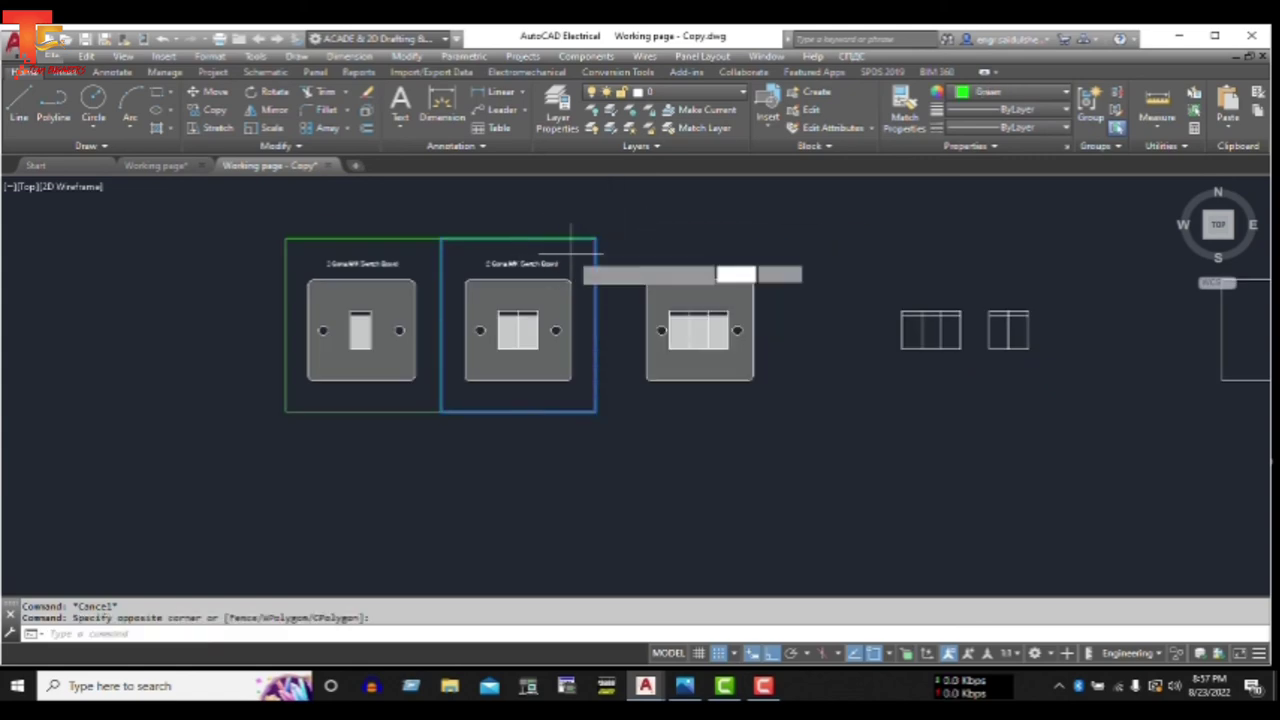
{"action": "left_click", "coordinate": [441, 411]}
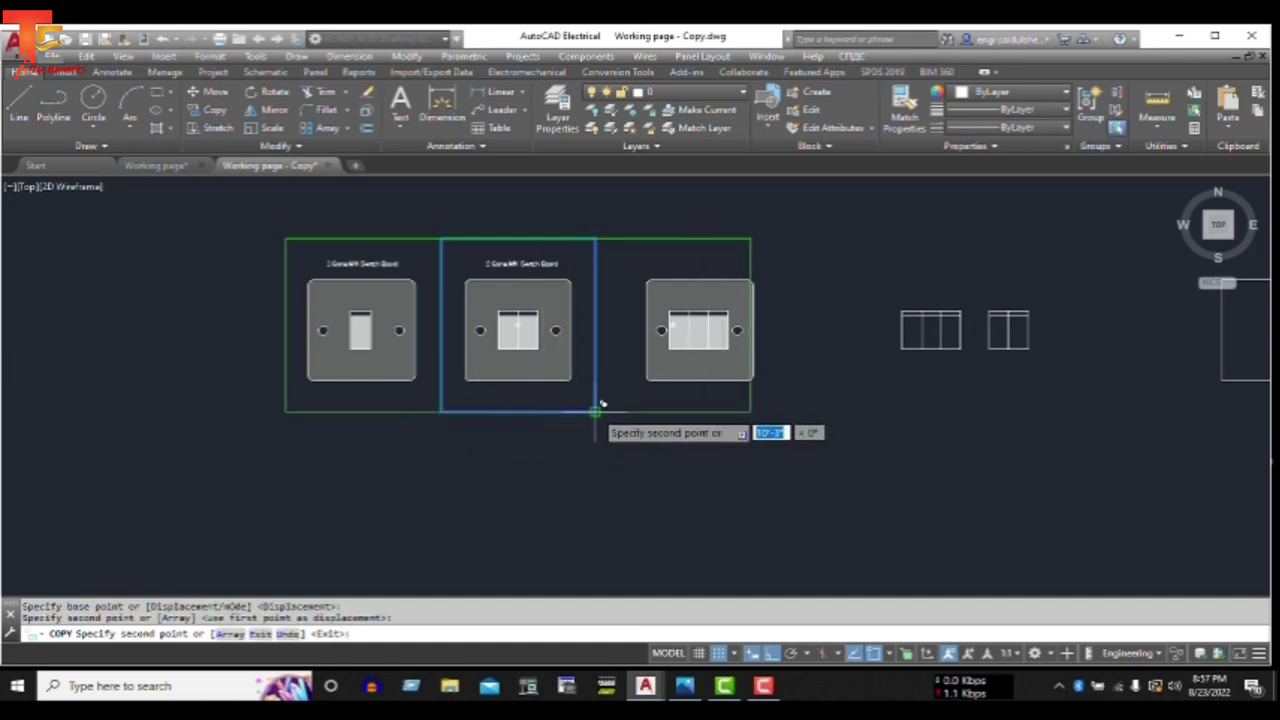
{"action": "left_click", "coordinate": [598, 405]}
{"action": "key", "text": "Escape"}
- Undo an accidental erase of the 3-gang plate, then delete the new right frame
{"action": "left_click", "coordinate": [701, 253]}
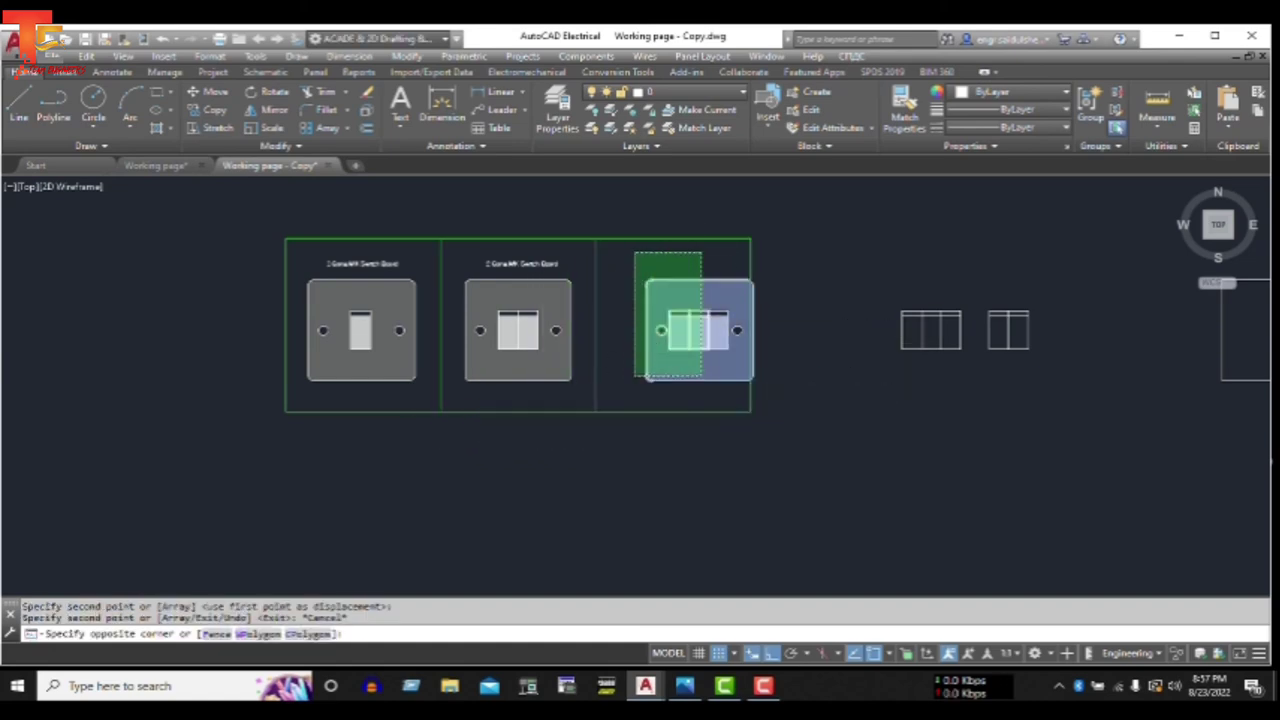
{"action": "left_click", "coordinate": [647, 376]}
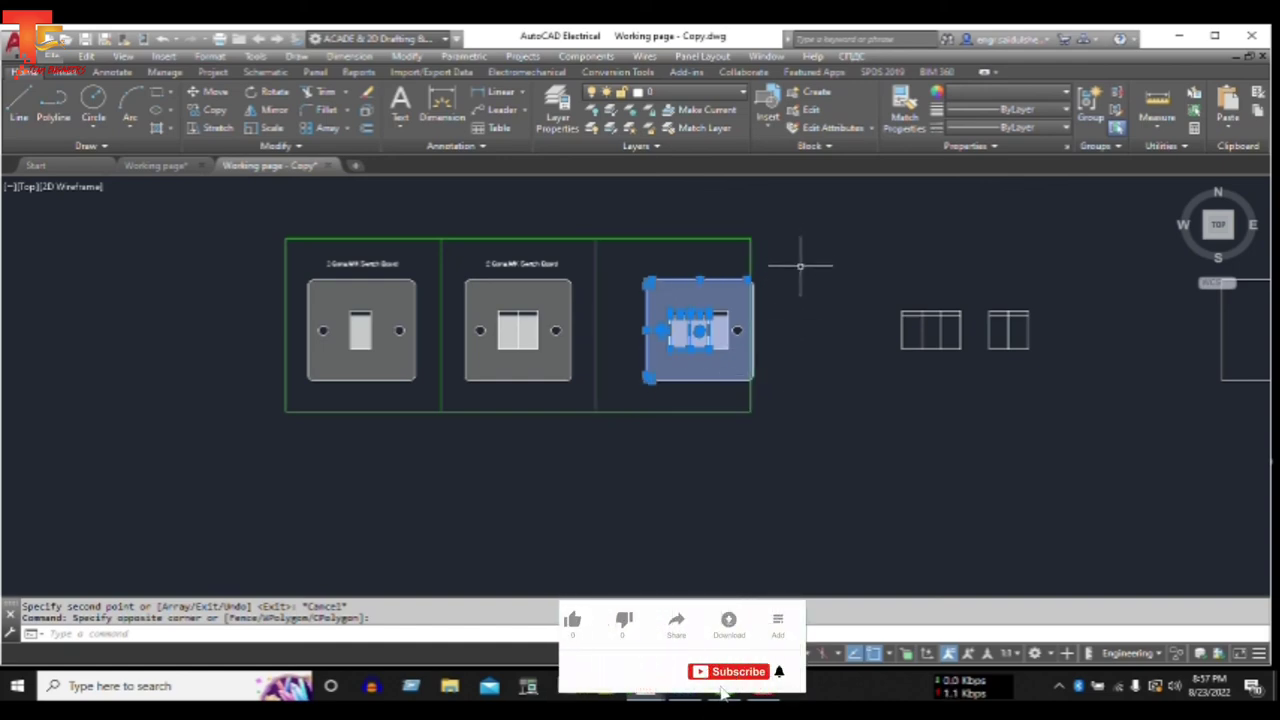
{"action": "key", "text": "Escape"}
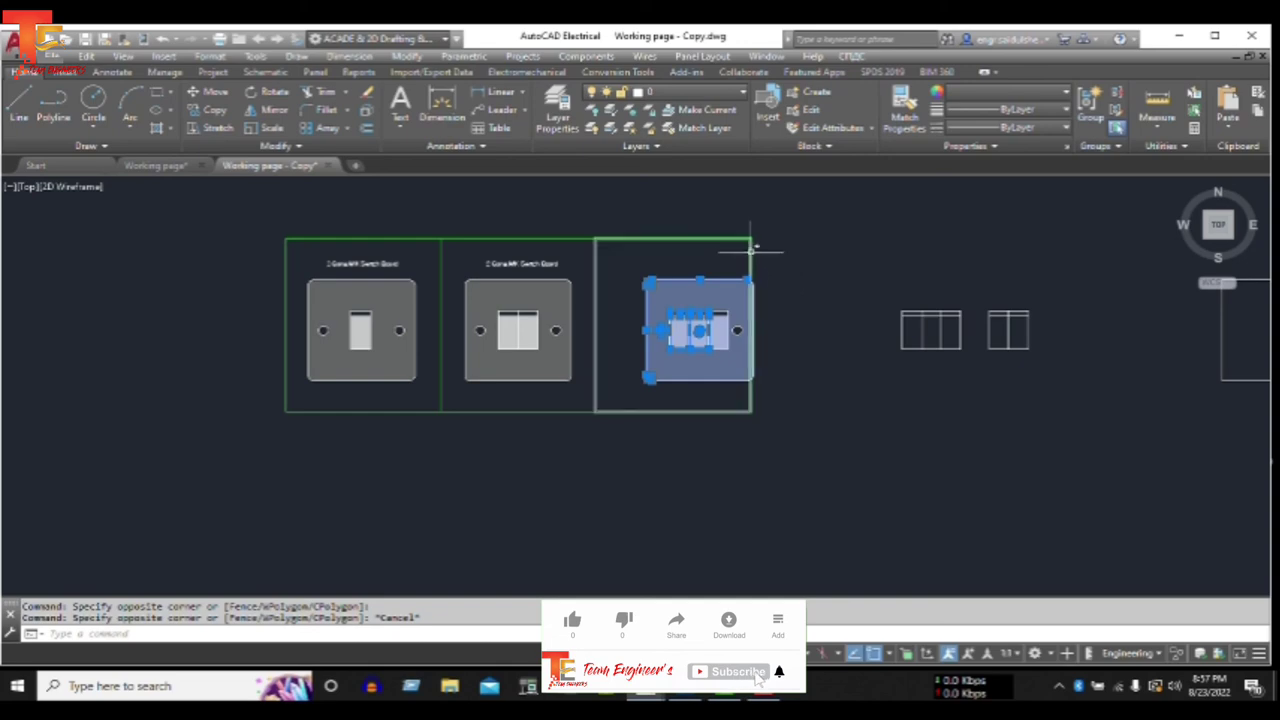
{"action": "left_click", "coordinate": [790, 204]}
{"action": "key", "text": "Delete"}
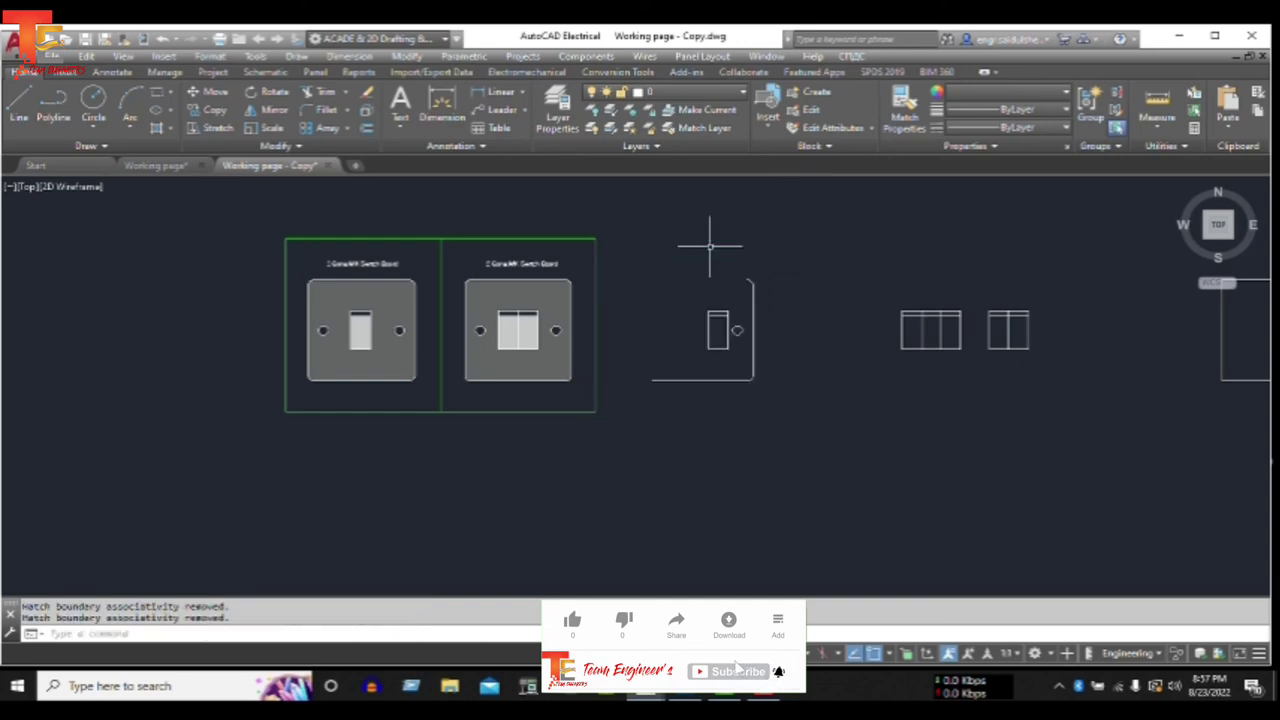
{"action": "key", "text": "ctrl+z"}
{"action": "key", "text": "Escape"}
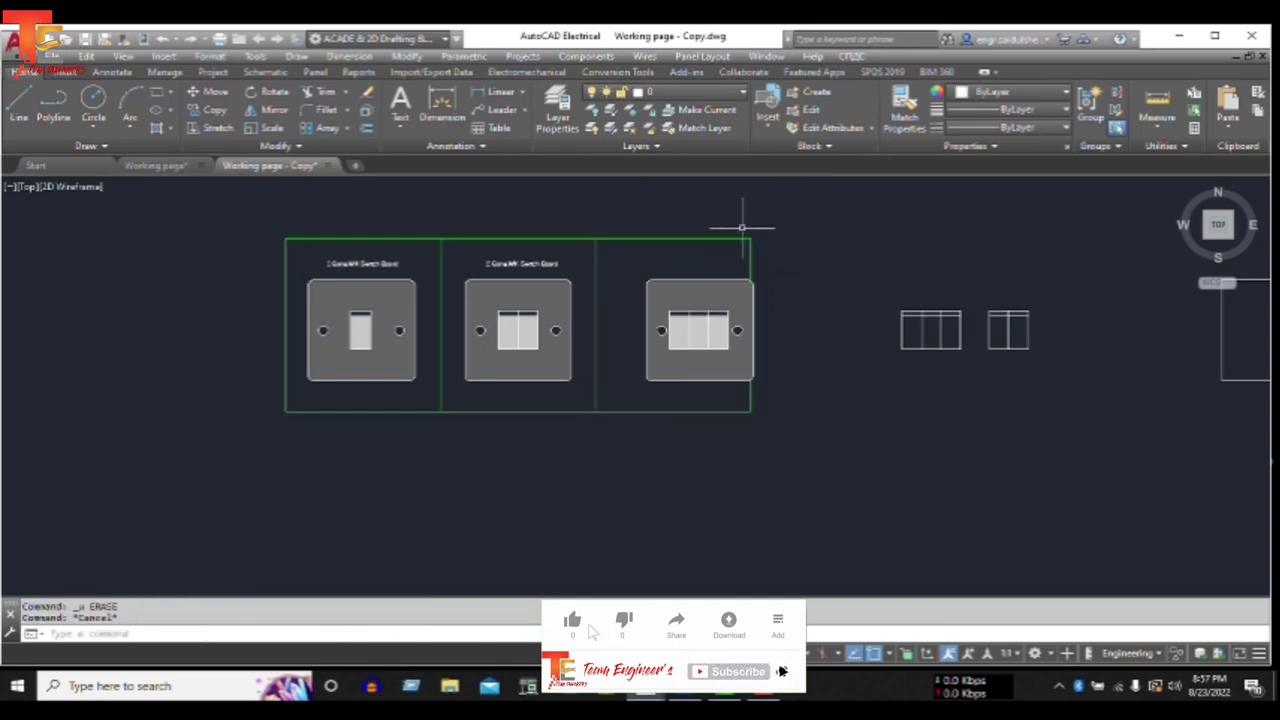
{"action": "left_click", "coordinate": [712, 240]}
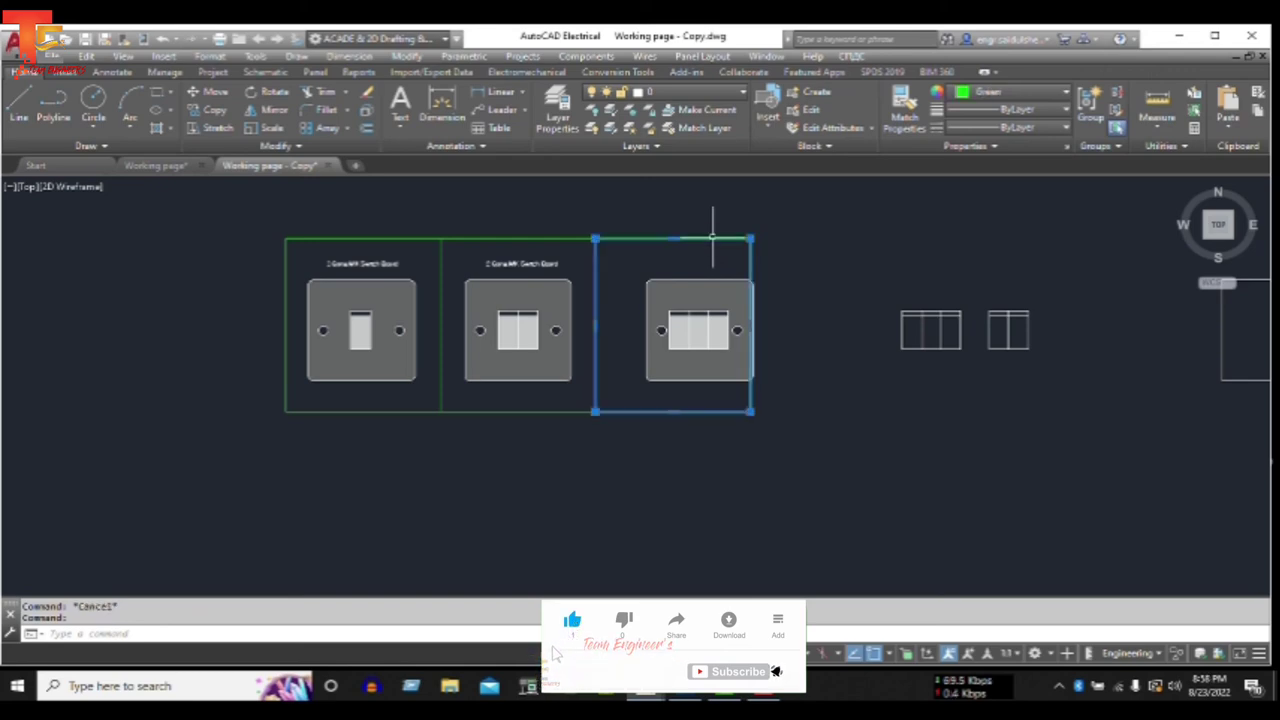
{"action": "key", "text": "Delete"}
- Move the 3-gang plate left from its bottom midpoint, closer to the 2-gang board
{"action": "left_click", "coordinate": [797, 242]}
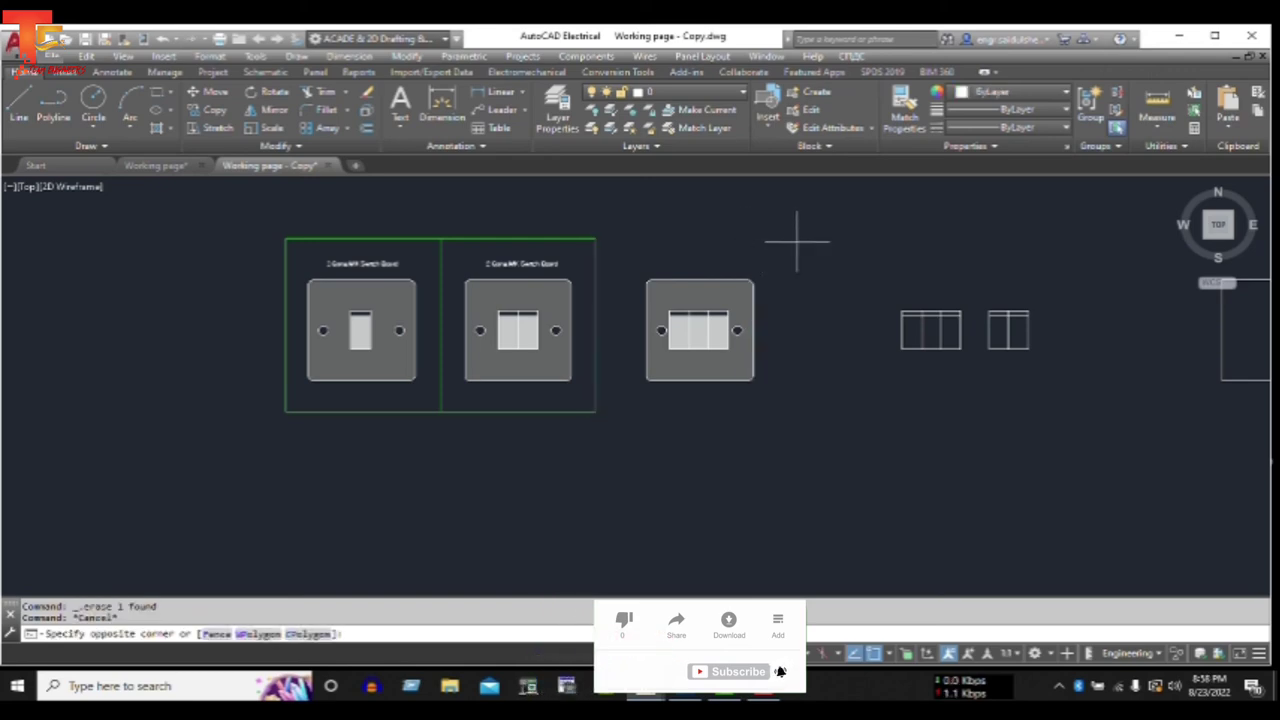
{"action": "left_click", "coordinate": [634, 425]}
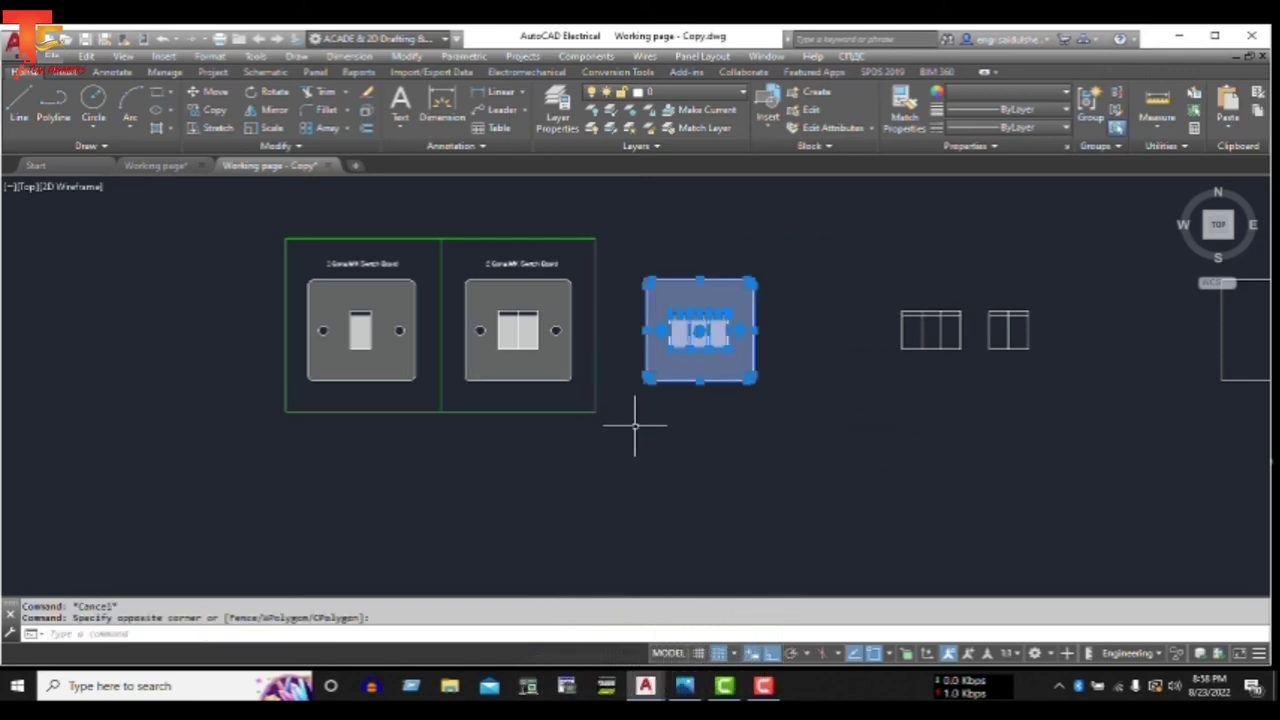
{"action": "key", "text": "Return"}
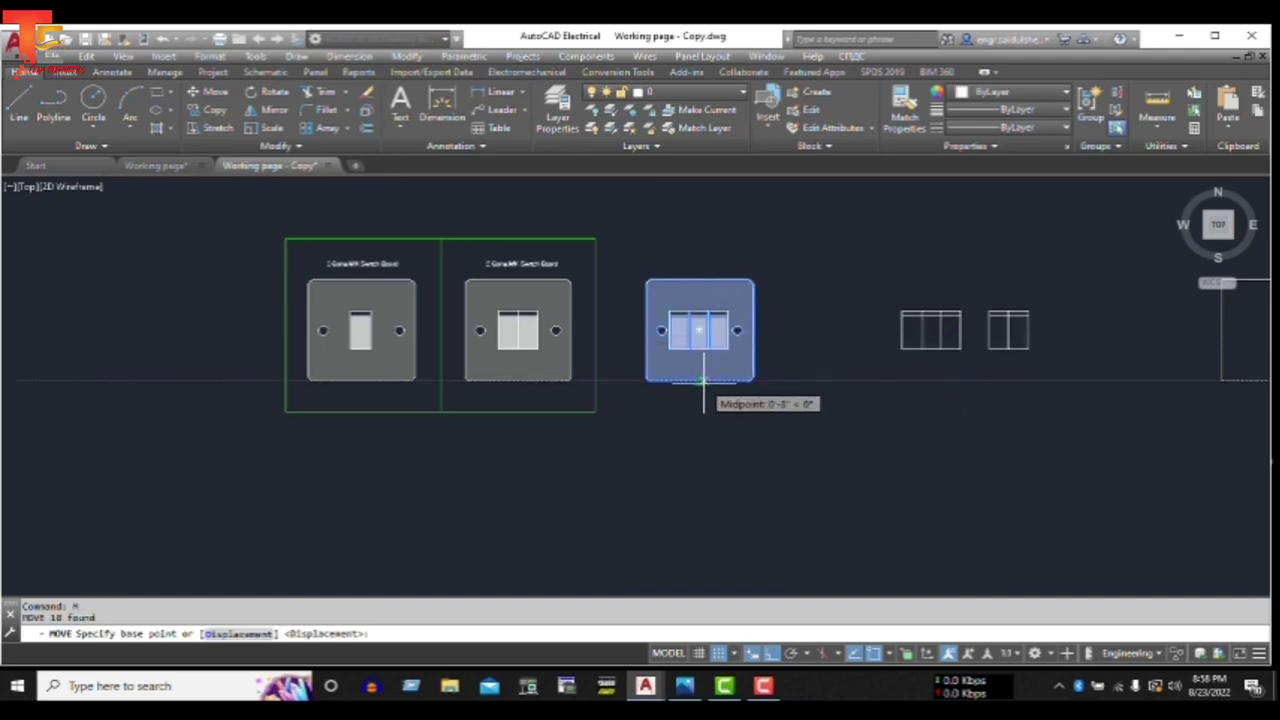
{"action": "left_click", "coordinate": [700, 382]}
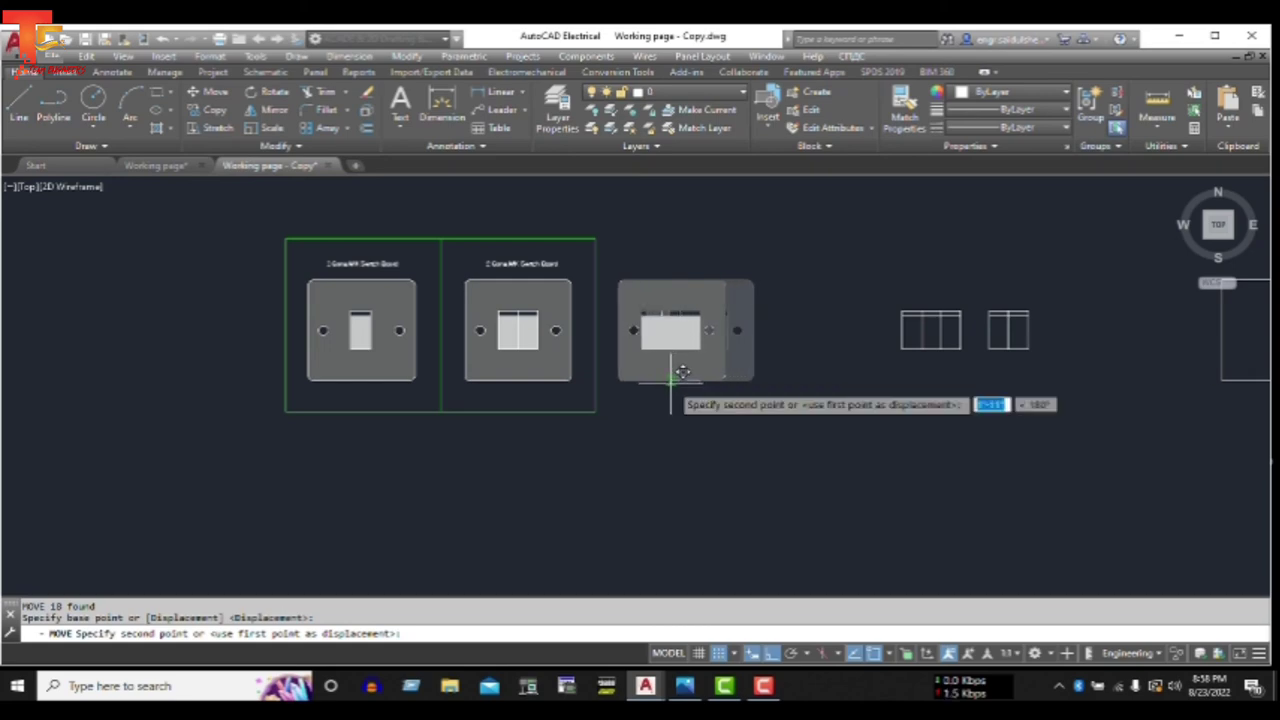
{"action": "left_click", "coordinate": [676, 380]}
{"action": "key", "text": "Escape"}
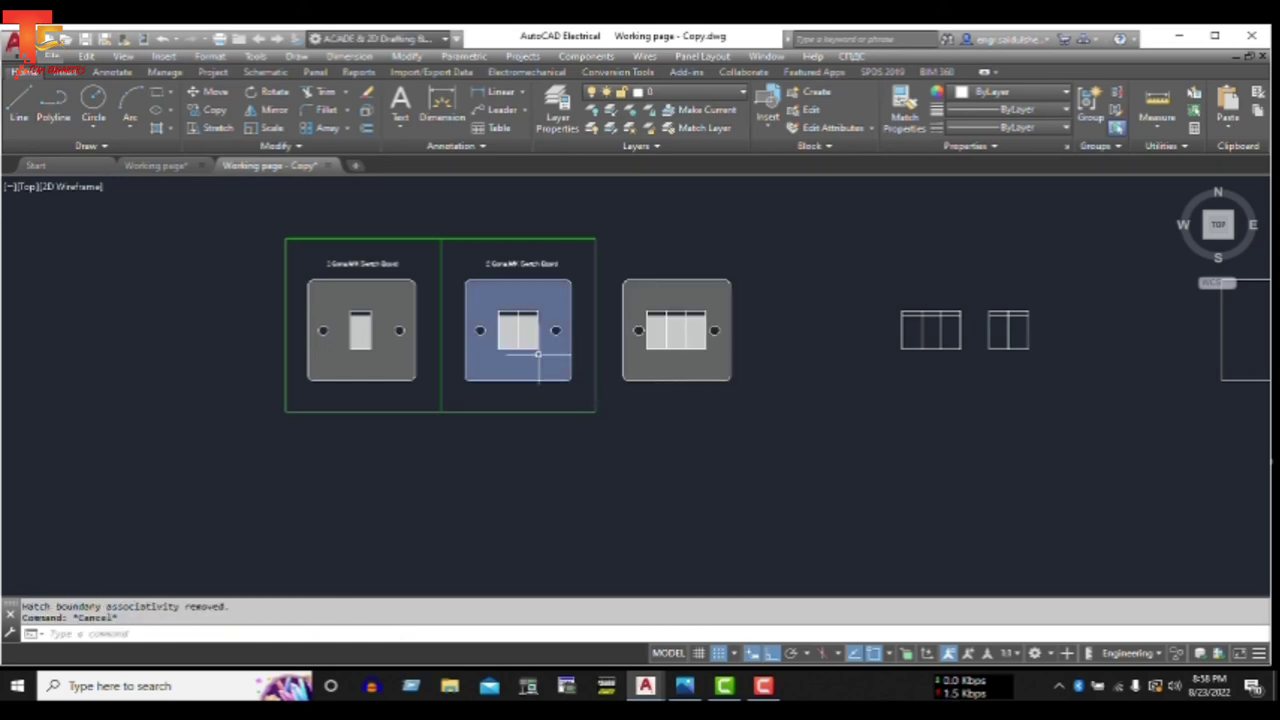
{"action": "left_click", "coordinate": [604, 241]}
- Copy the 2-gang frame from its bottom-left to bottom-right corner to enclose the 3-gang plate
{"action": "left_click", "coordinate": [576, 248]}
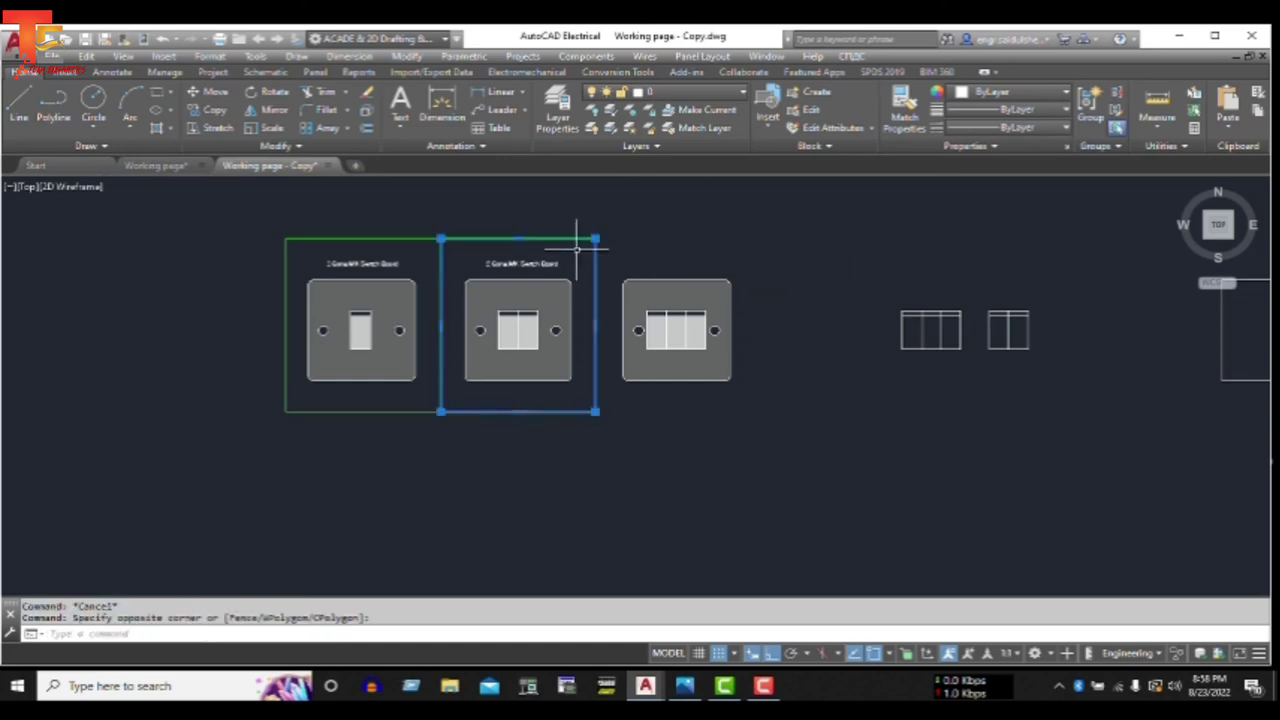
{"action": "type", "text": "Co"}
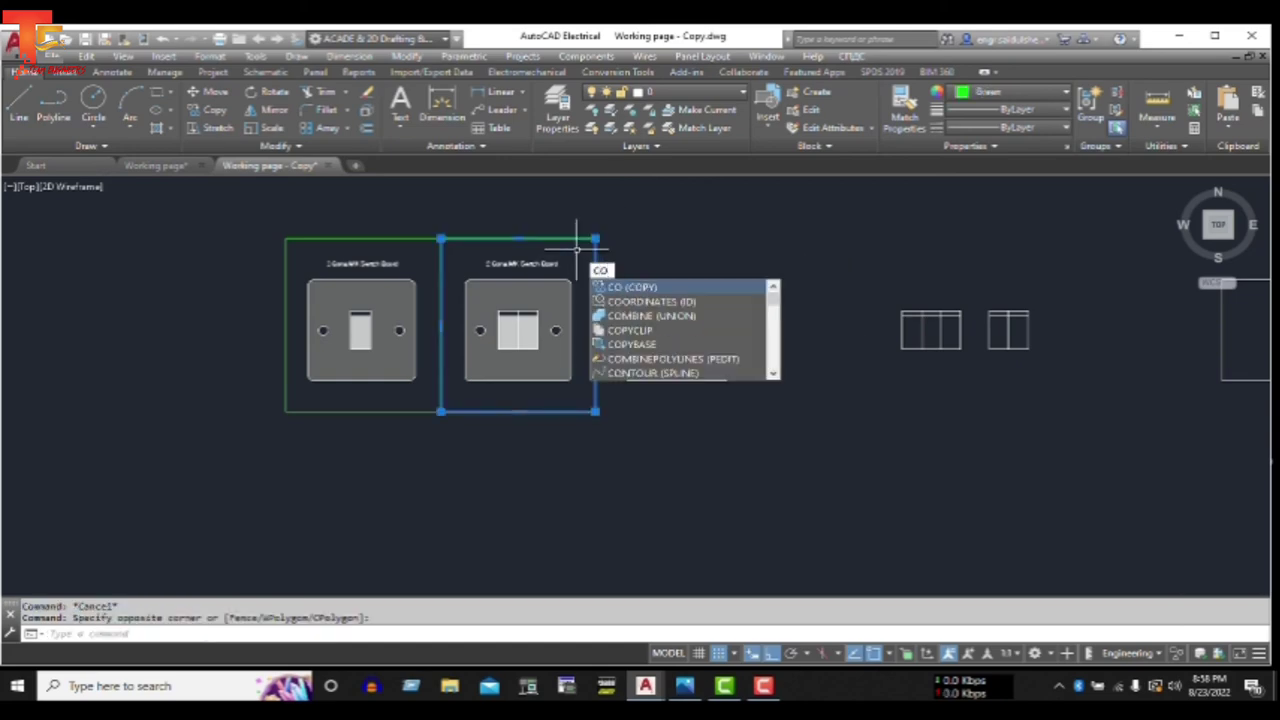
{"action": "key", "text": "Return"}
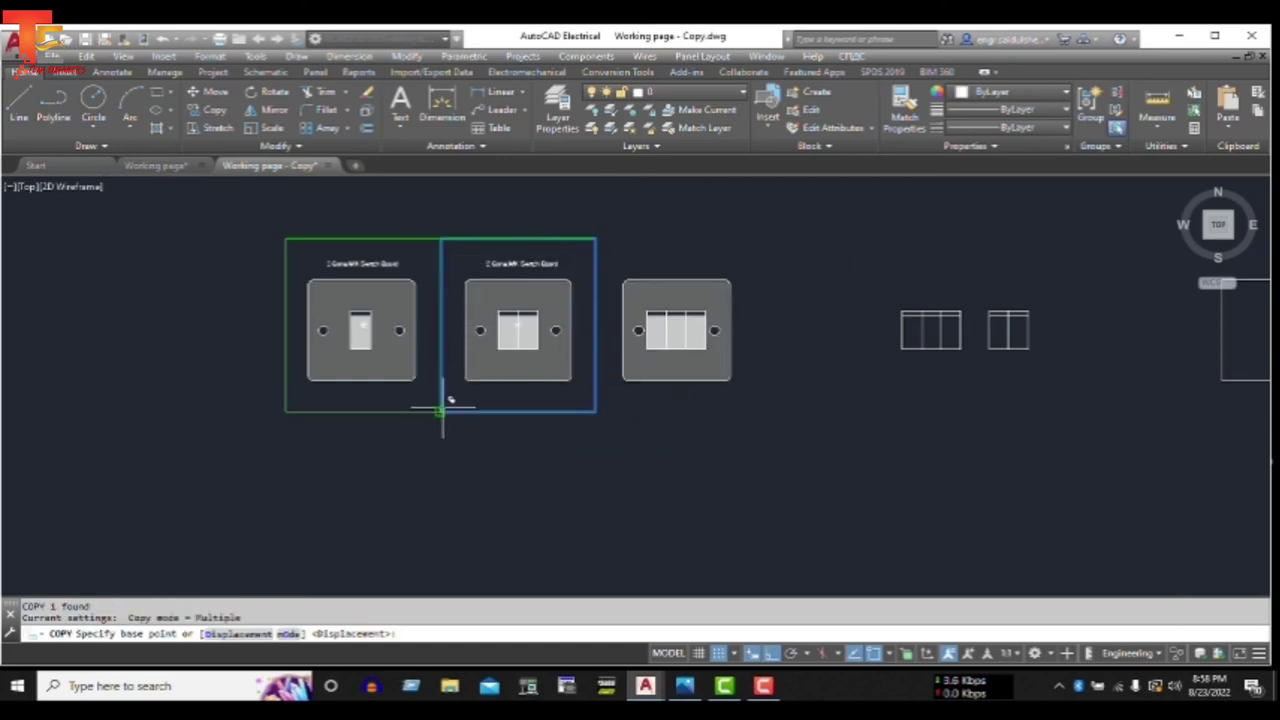
{"action": "left_click", "coordinate": [441, 410]}
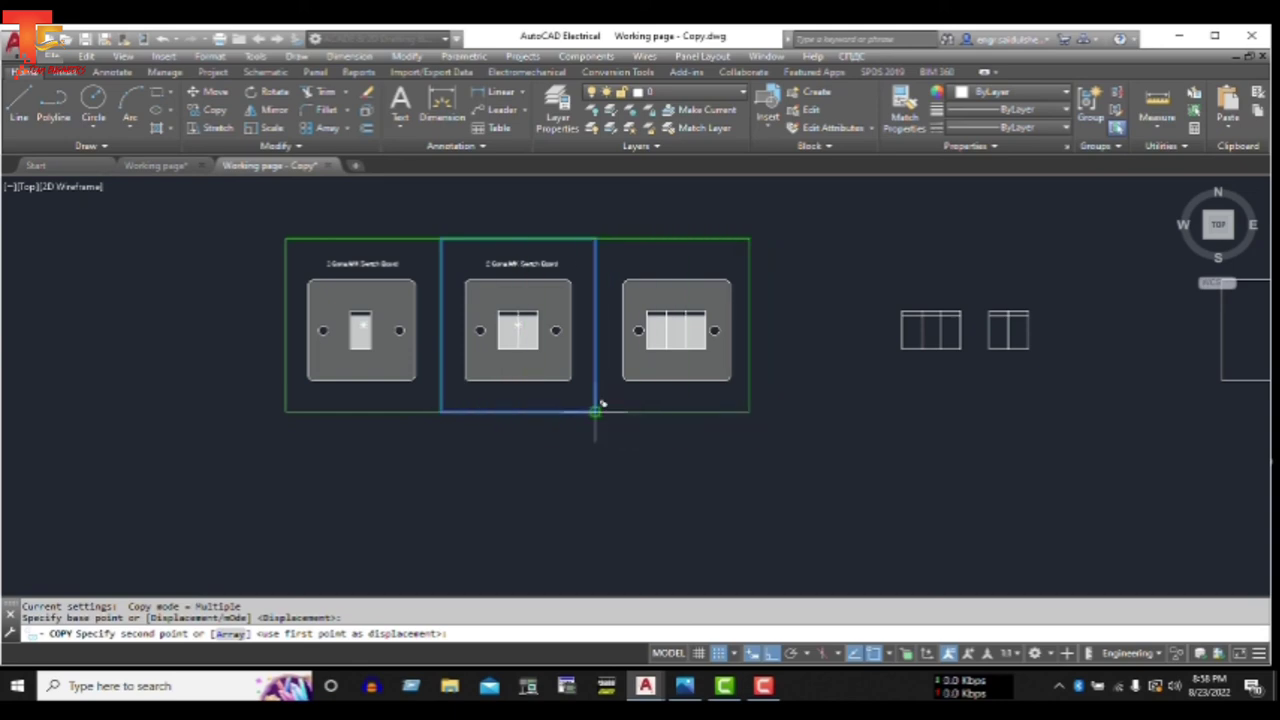
{"action": "left_click", "coordinate": [596, 410]}
{"action": "key", "text": "Escape"}
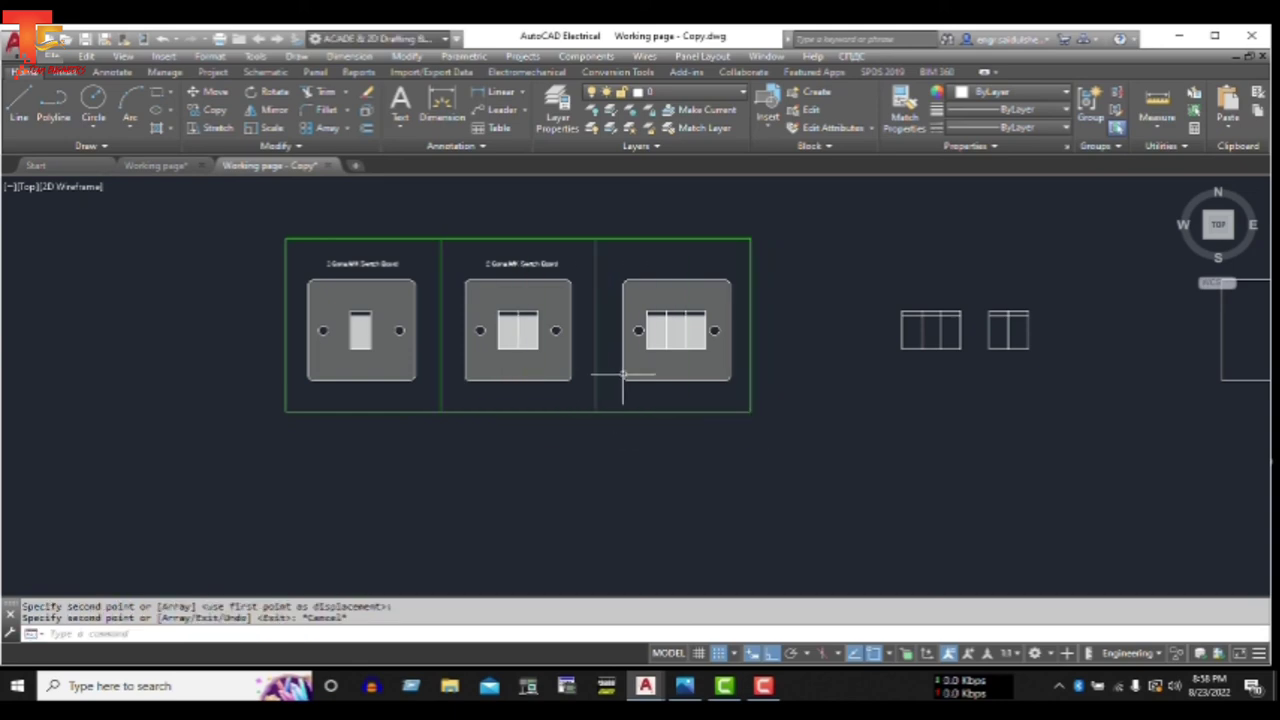
{"action": "scroll", "coordinate": [610, 370], "scroll_direction": "up", "scroll_amount": 2}
{"action": "scroll", "coordinate": [738, 310], "scroll_direction": "up", "scroll_amount": 2}
{"action": "scroll", "coordinate": [759, 358], "scroll_direction": "down", "scroll_amount": 2}
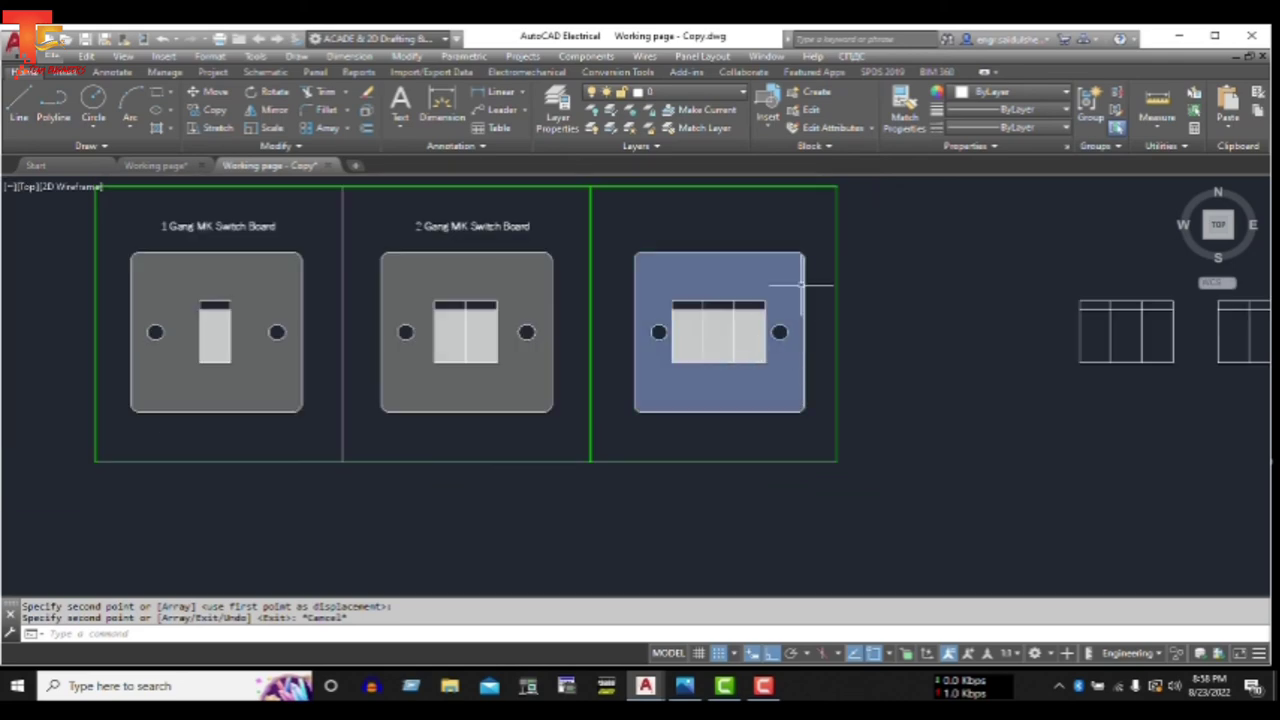
- Select the 3-gang plate and begin moving it from its bottom-edge midpoint
{"action": "left_click", "coordinate": [817, 226]}
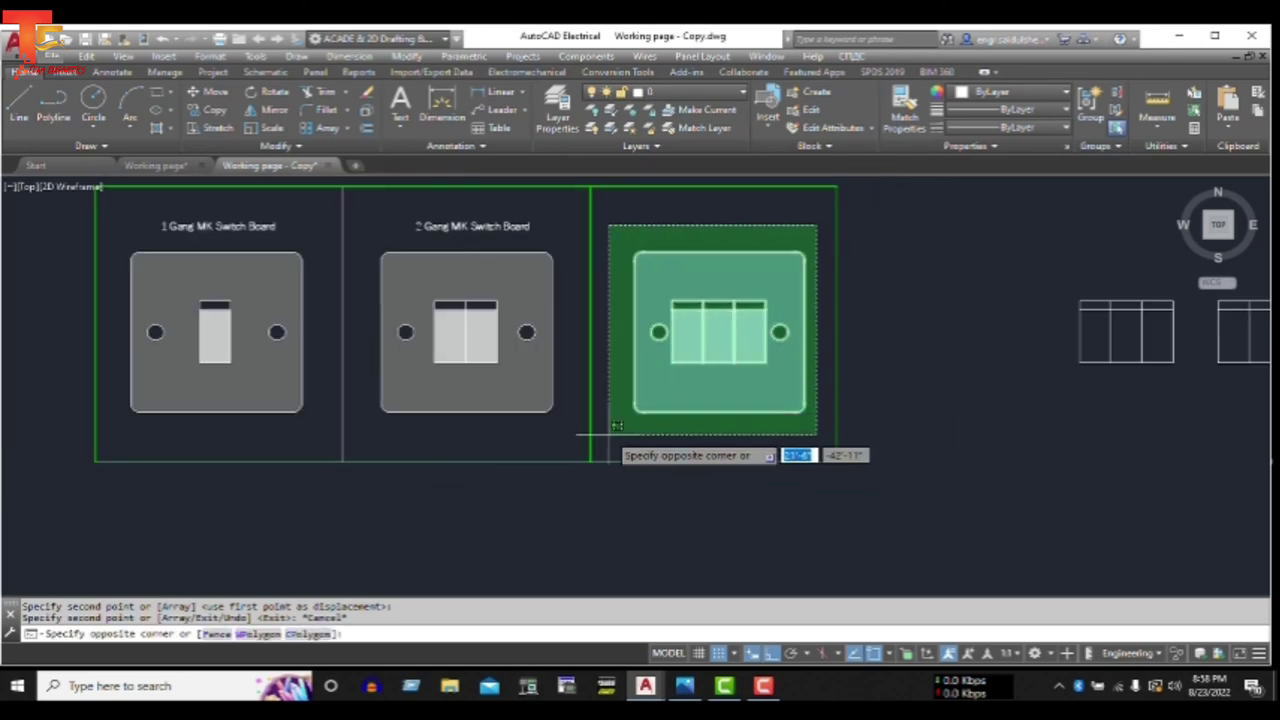
{"action": "left_click", "coordinate": [614, 434]}
{"action": "type", "text": "m"}
{"action": "key", "text": "Return"}
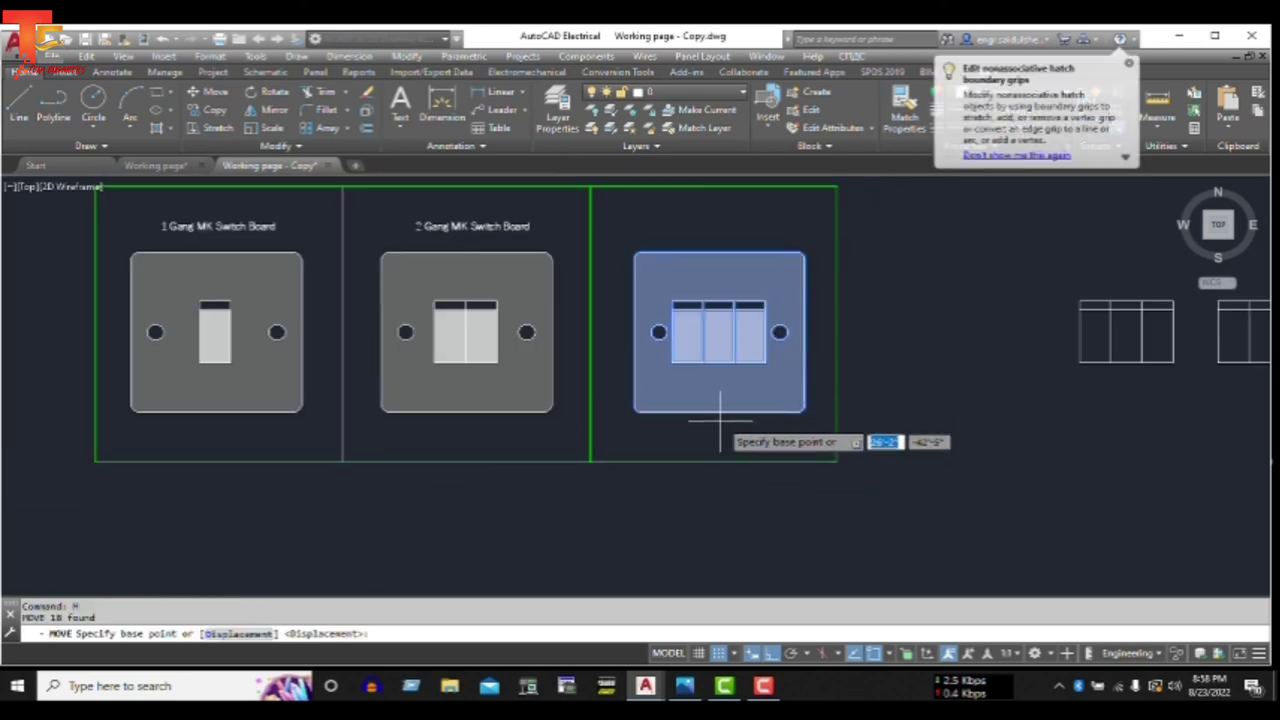
{"action": "left_click", "coordinate": [719, 411]}
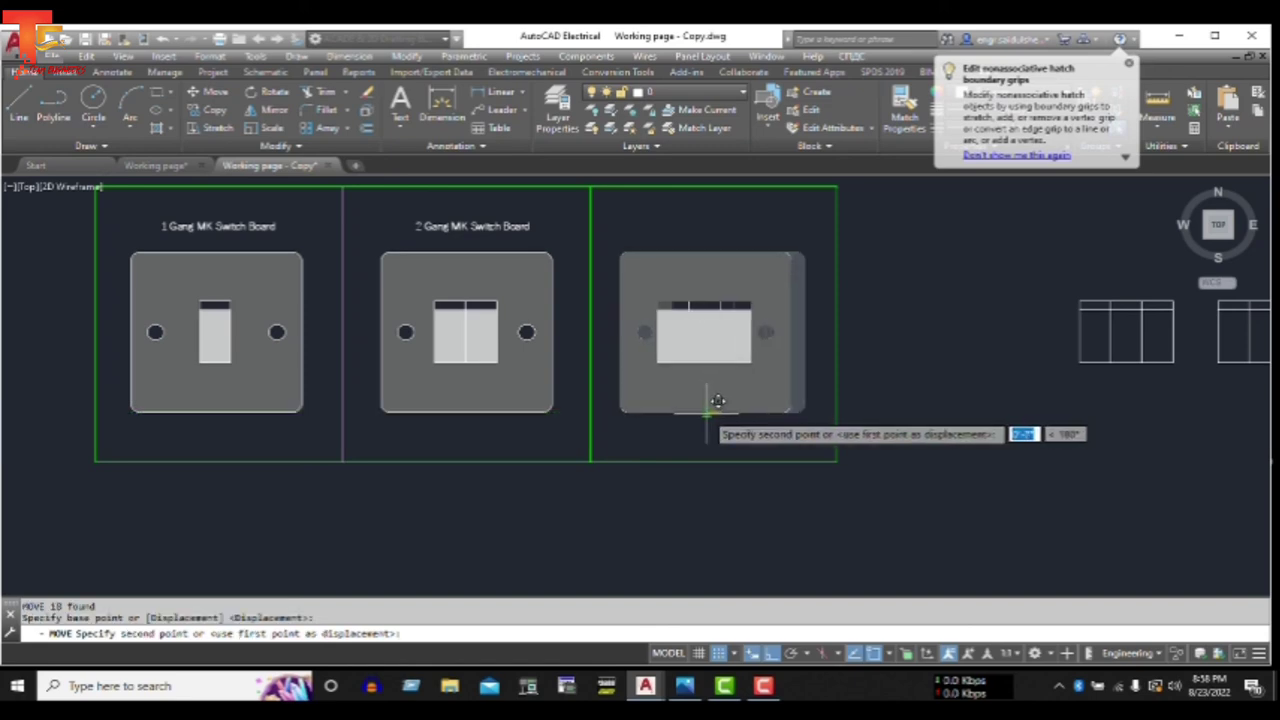
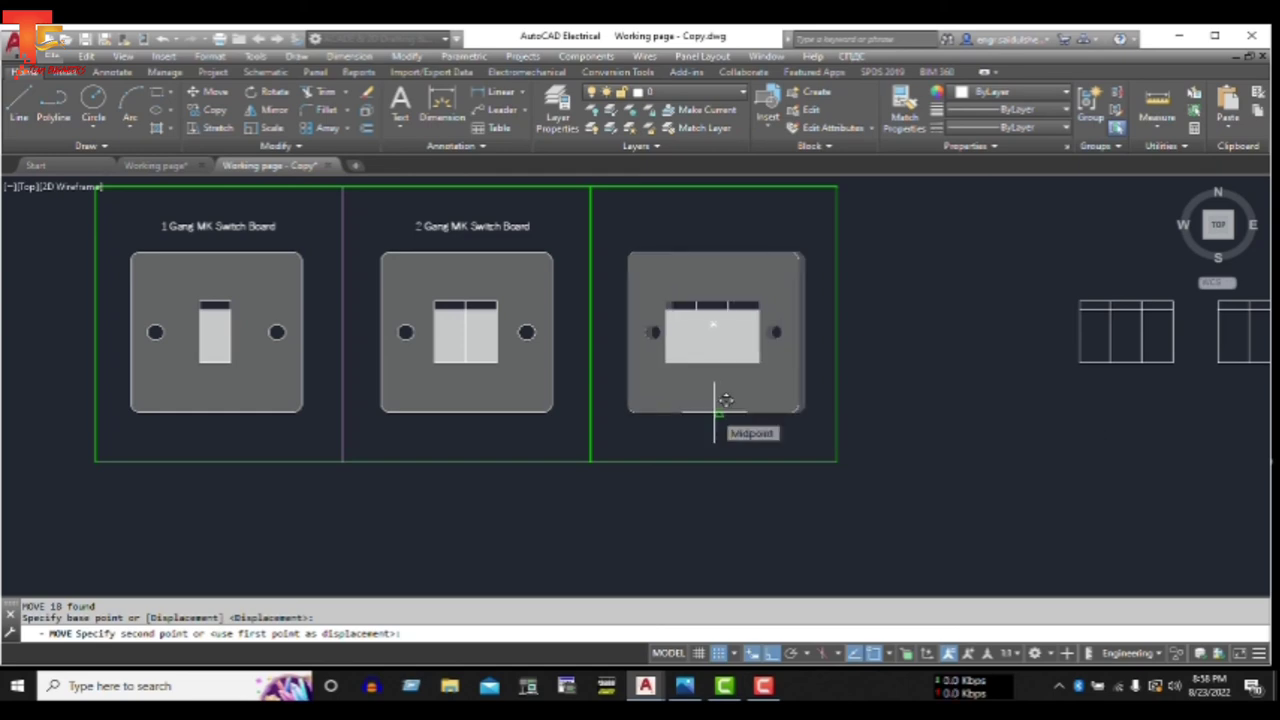
- Place the three-gang switch at the midpoint of the third plate, completing the move
{"action": "left_click", "coordinate": [745, 412]}
{"action": "key", "text": "Escape"}
{"action": "scroll", "coordinate": [913, 452], "scroll_direction": "down", "scroll_amount": 4}
{"action": "scroll", "coordinate": [885, 452], "scroll_direction": "up", "scroll_amount": 2}
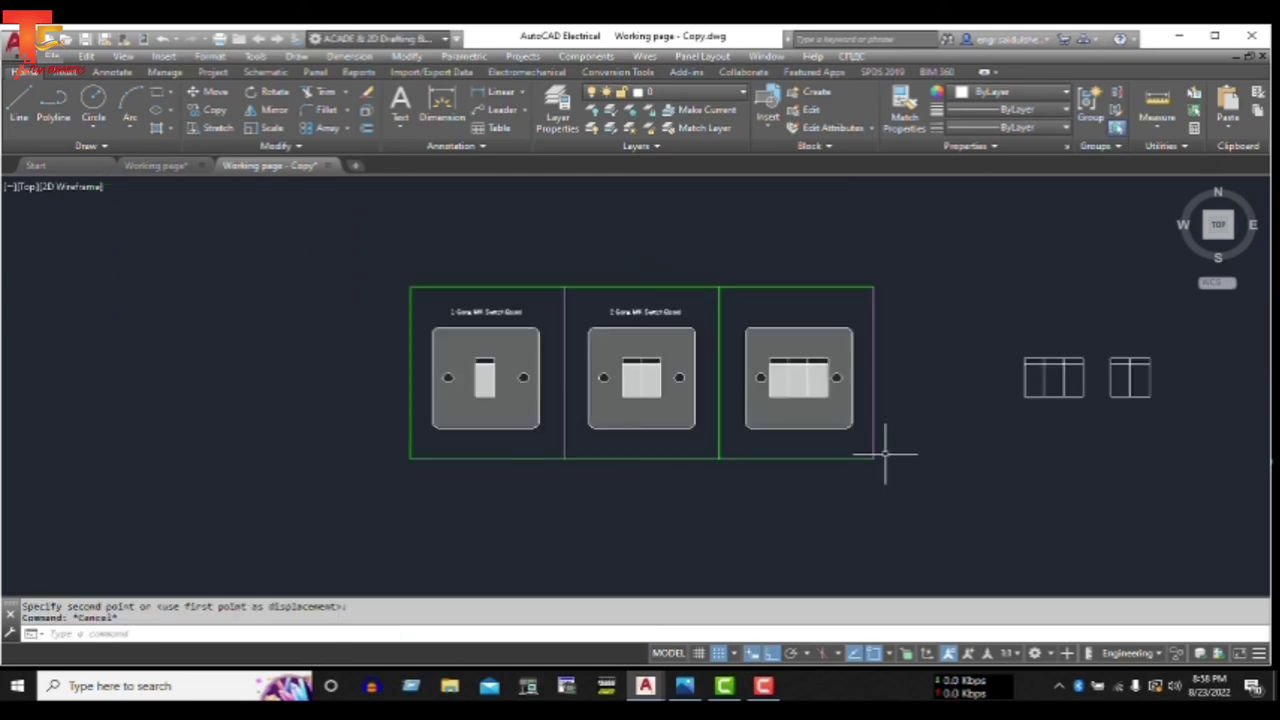
{"action": "scroll", "coordinate": [885, 452], "scroll_direction": "up", "scroll_amount": 2}
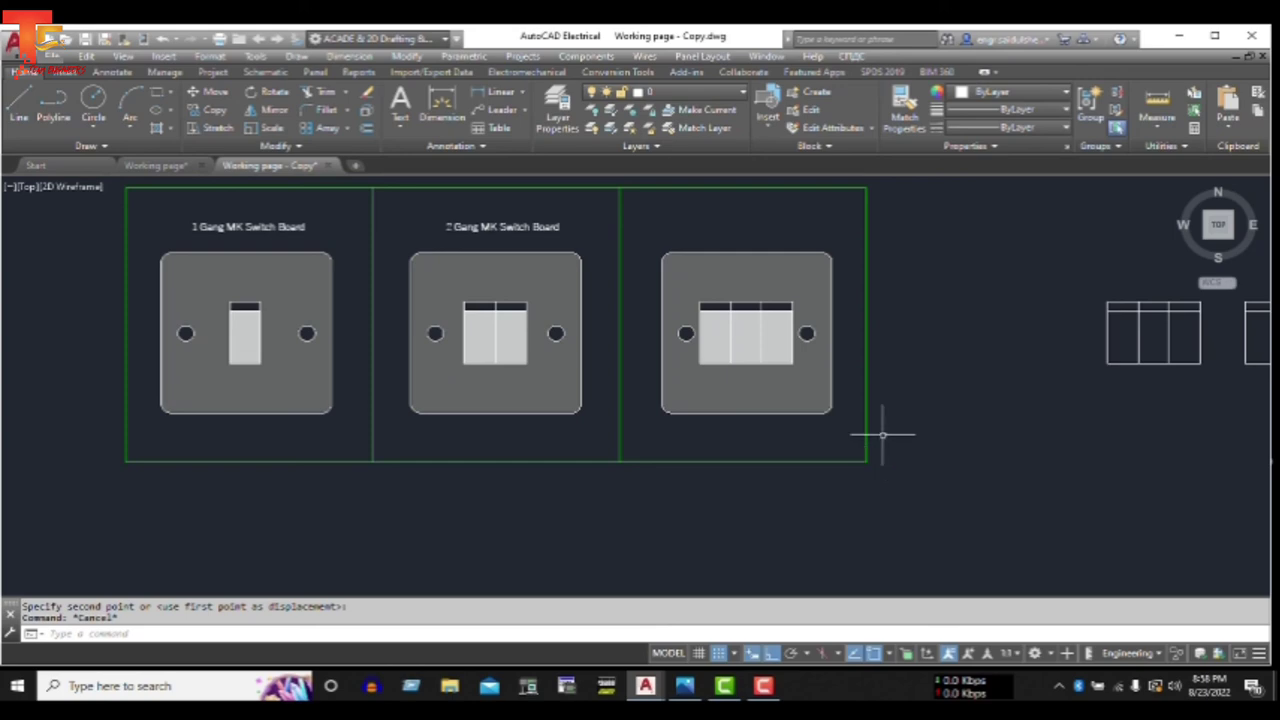
- Copy the '2 Gang MK Switch Board' title to sit above the third board
{"action": "left_click", "coordinate": [572, 205]}
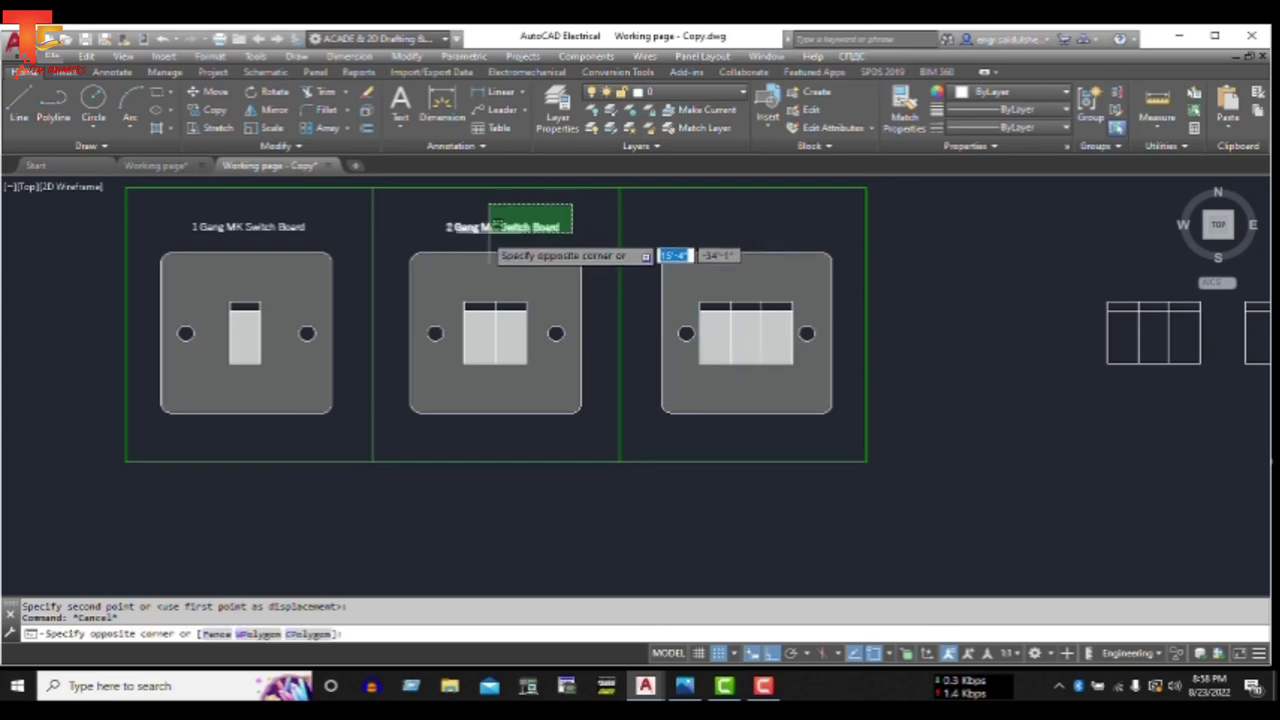
{"action": "left_click", "coordinate": [488, 230]}
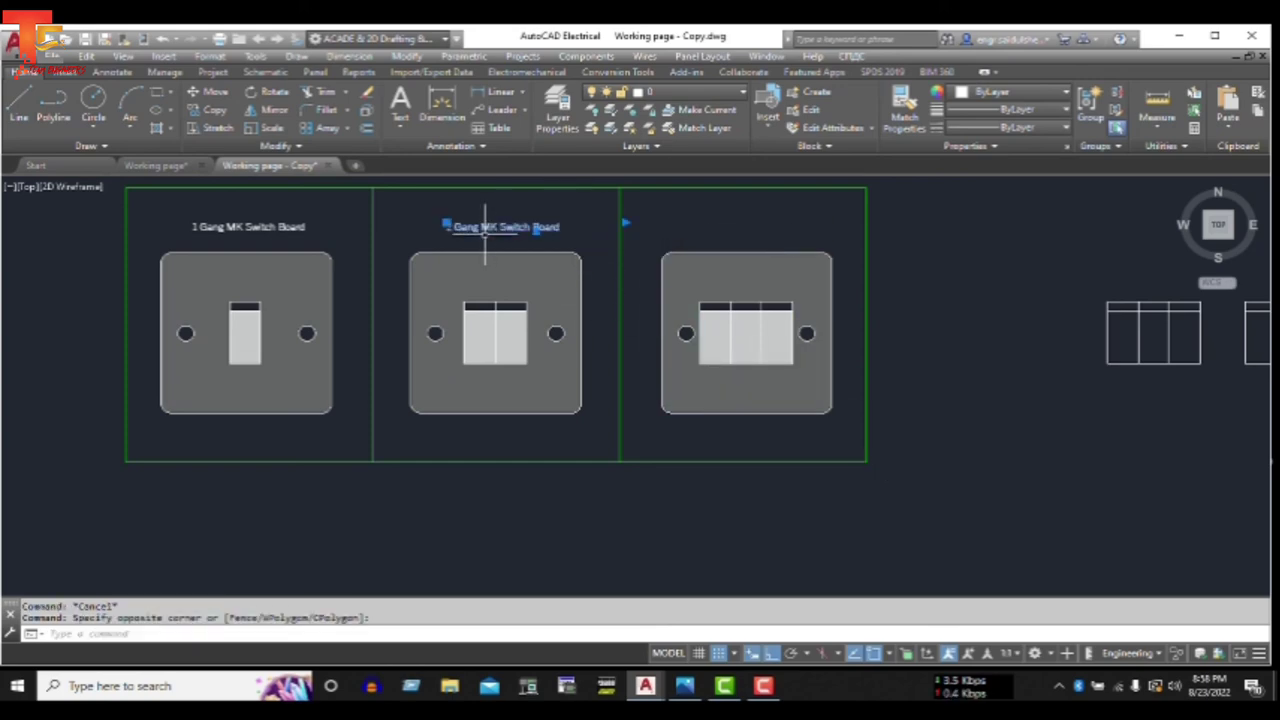
{"action": "type", "text": "co"}
{"action": "key", "text": "Return"}
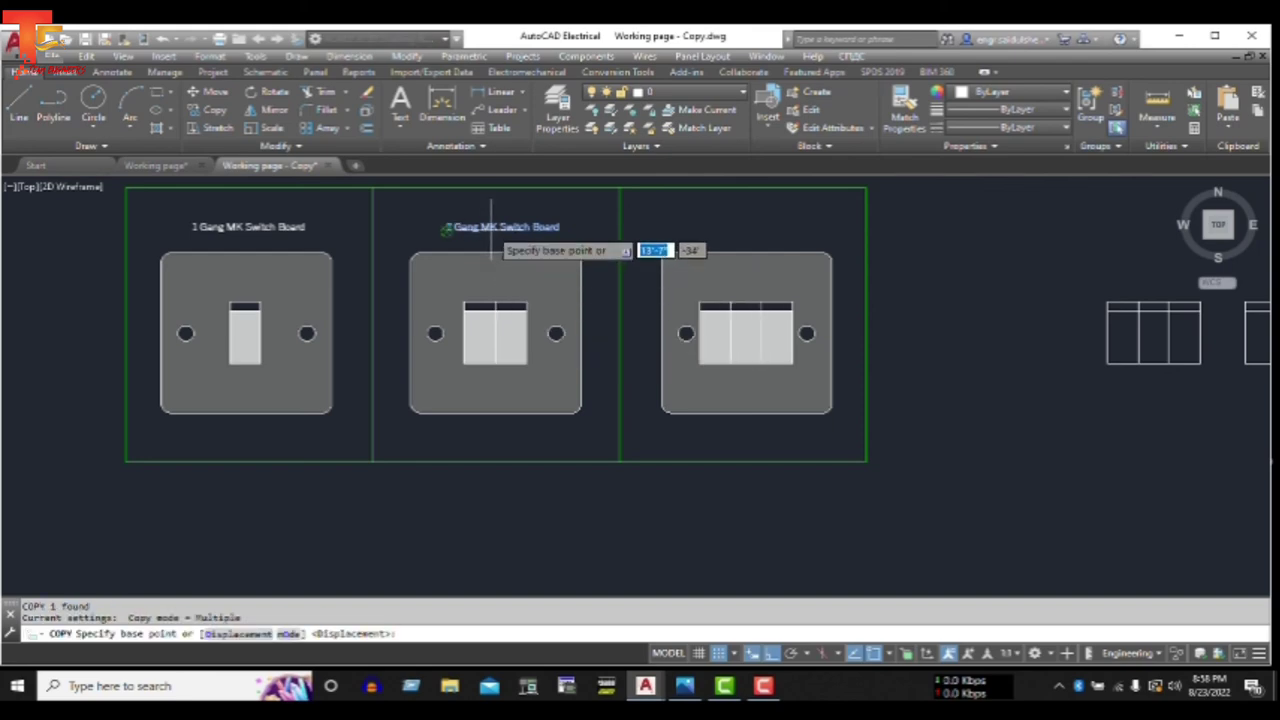
{"action": "left_click", "coordinate": [487, 228]}
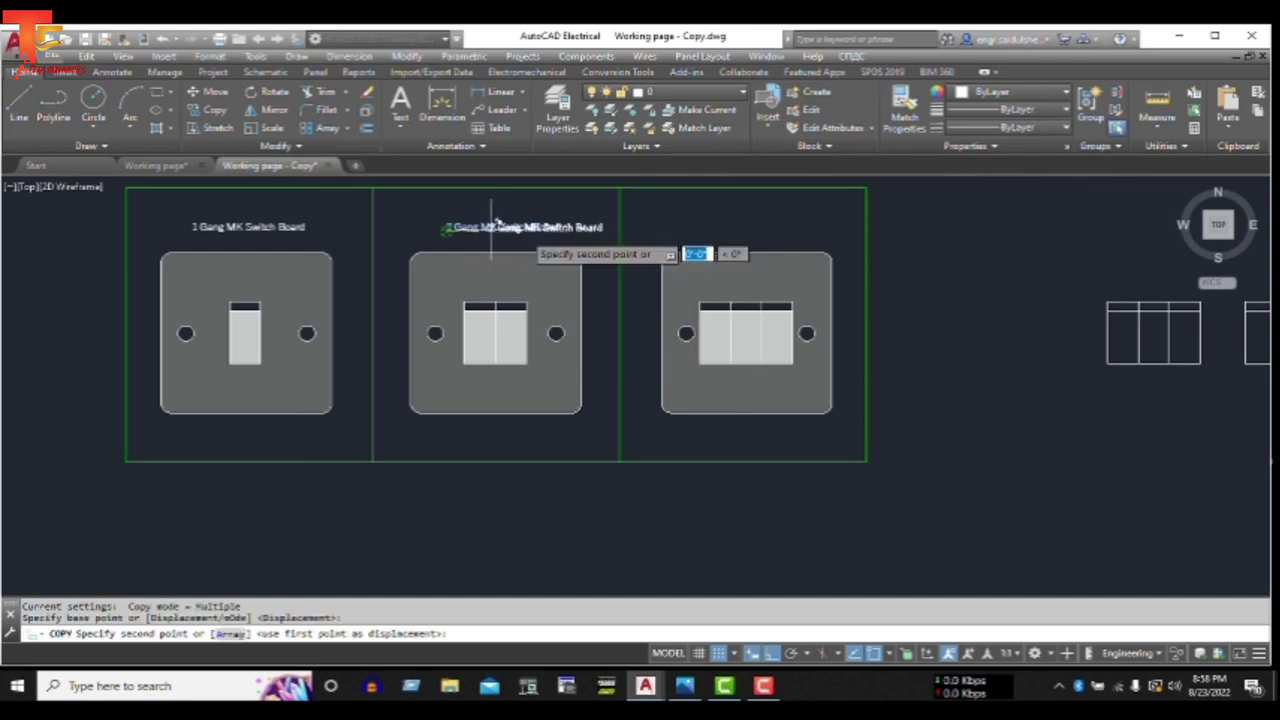
{"action": "left_click", "coordinate": [691, 228]}
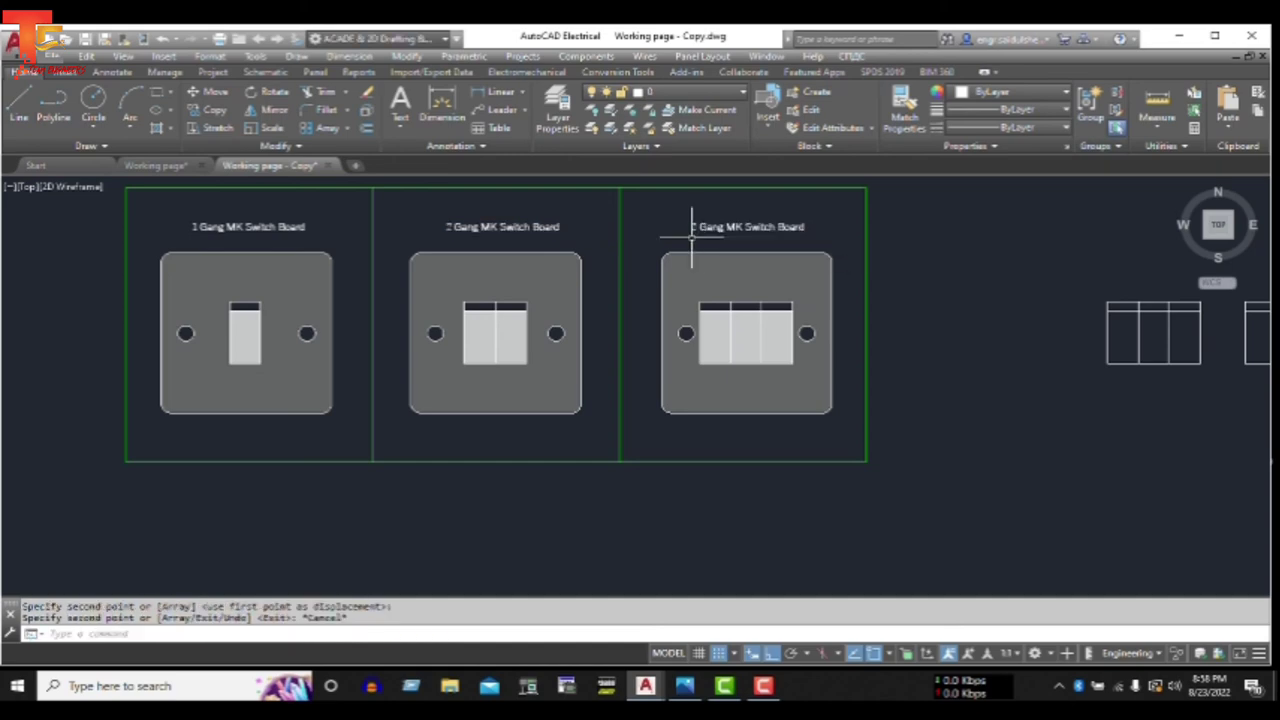
{"action": "scroll", "coordinate": [691, 228], "scroll_direction": "up", "scroll_amount": 5}
{"action": "key", "text": "Escape"}
- Edit the copied title so it reads '3 Gang MK Switch Board'
{"action": "double_click", "coordinate": [712, 222]}
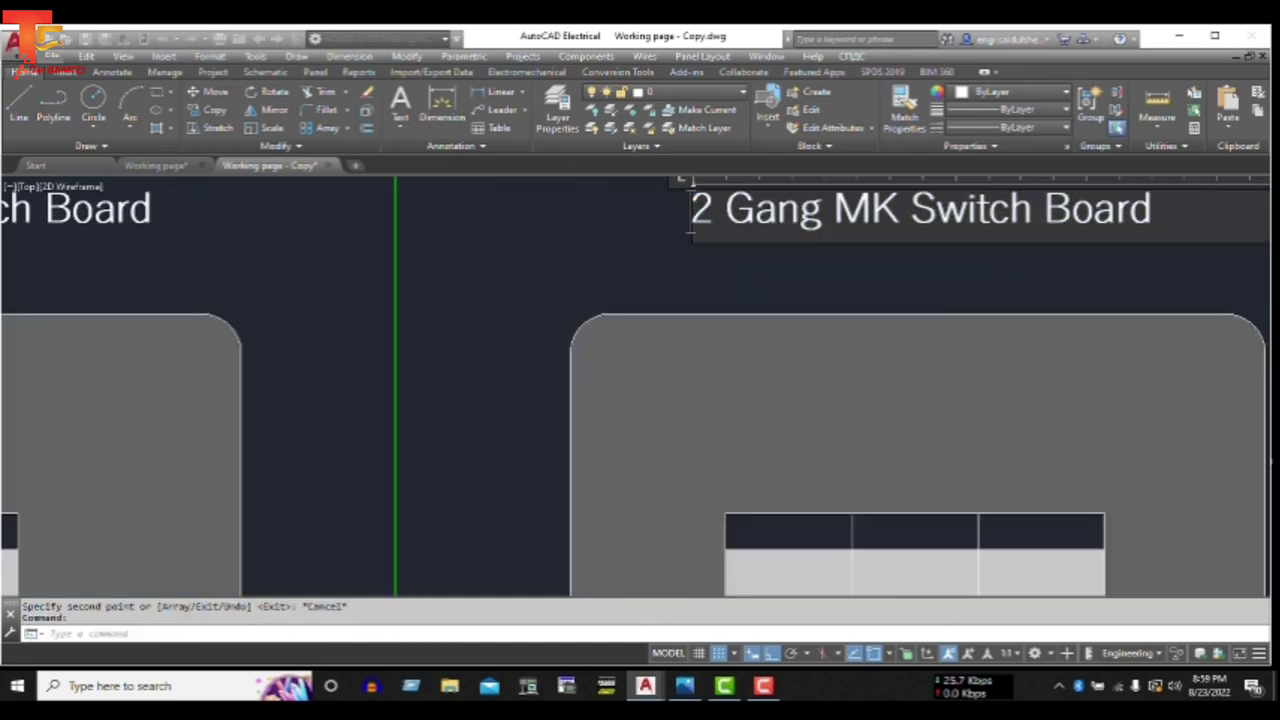
{"action": "key", "text": "Delete"}
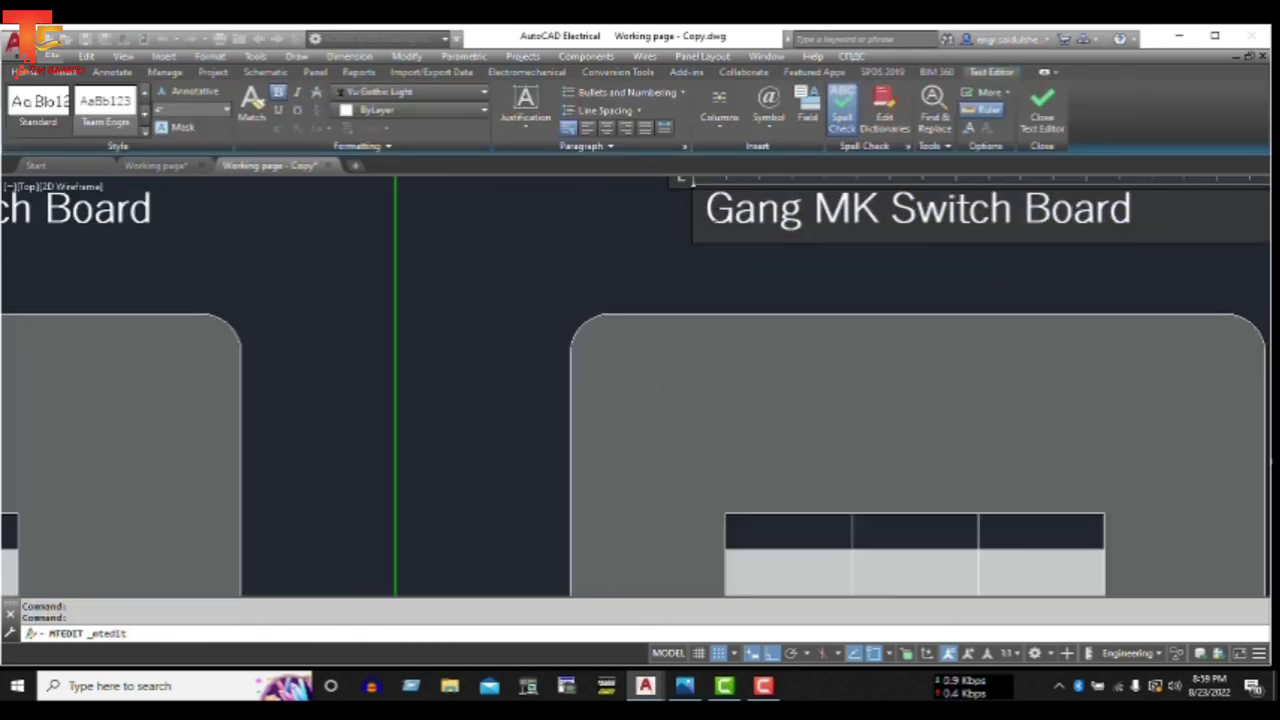
{"action": "type", "text": "3"}
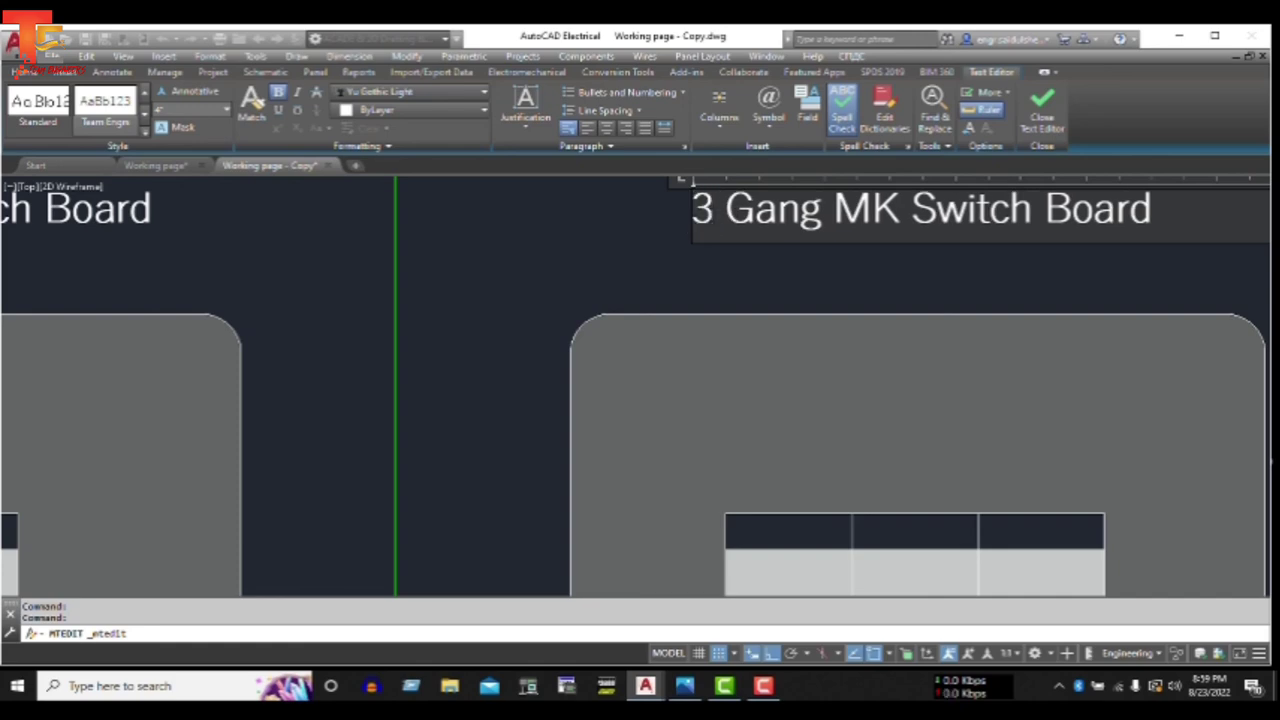
{"action": "left_click", "coordinate": [484, 270]}
{"action": "scroll", "coordinate": [690, 290], "scroll_direction": "down", "scroll_amount": 5}
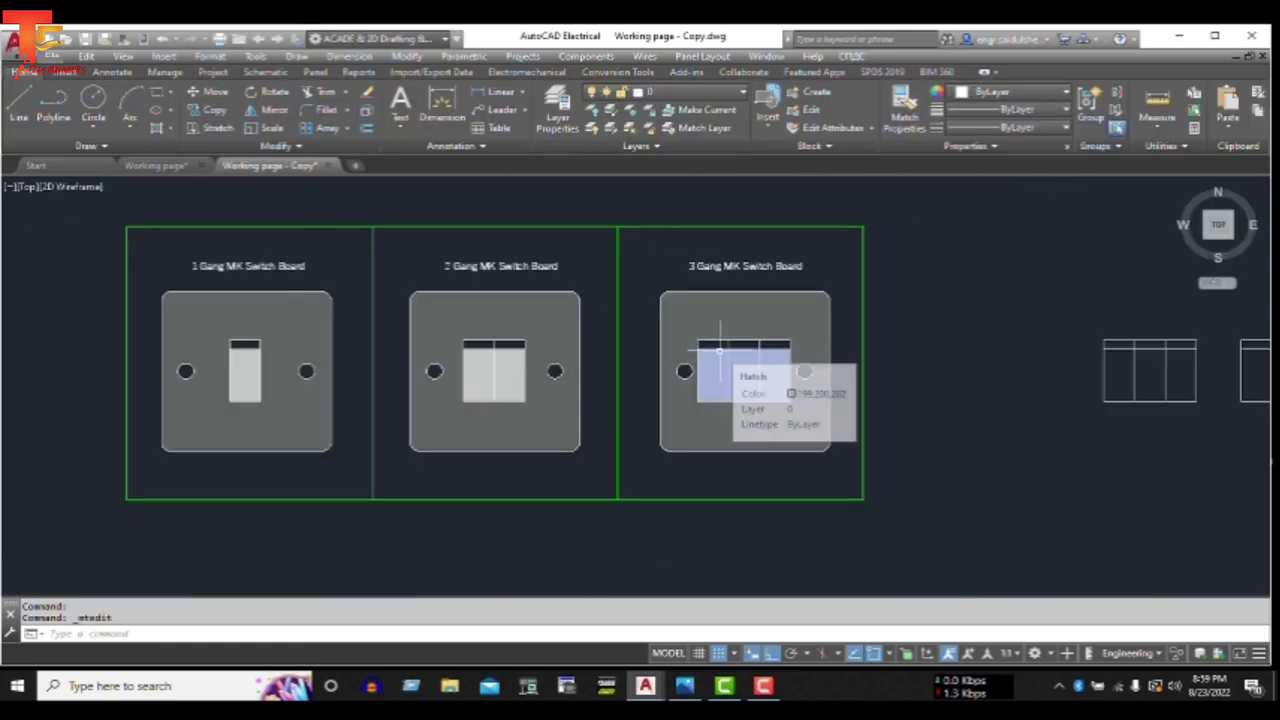
{"action": "scroll", "coordinate": [805, 371], "scroll_direction": "down", "scroll_amount": 1}
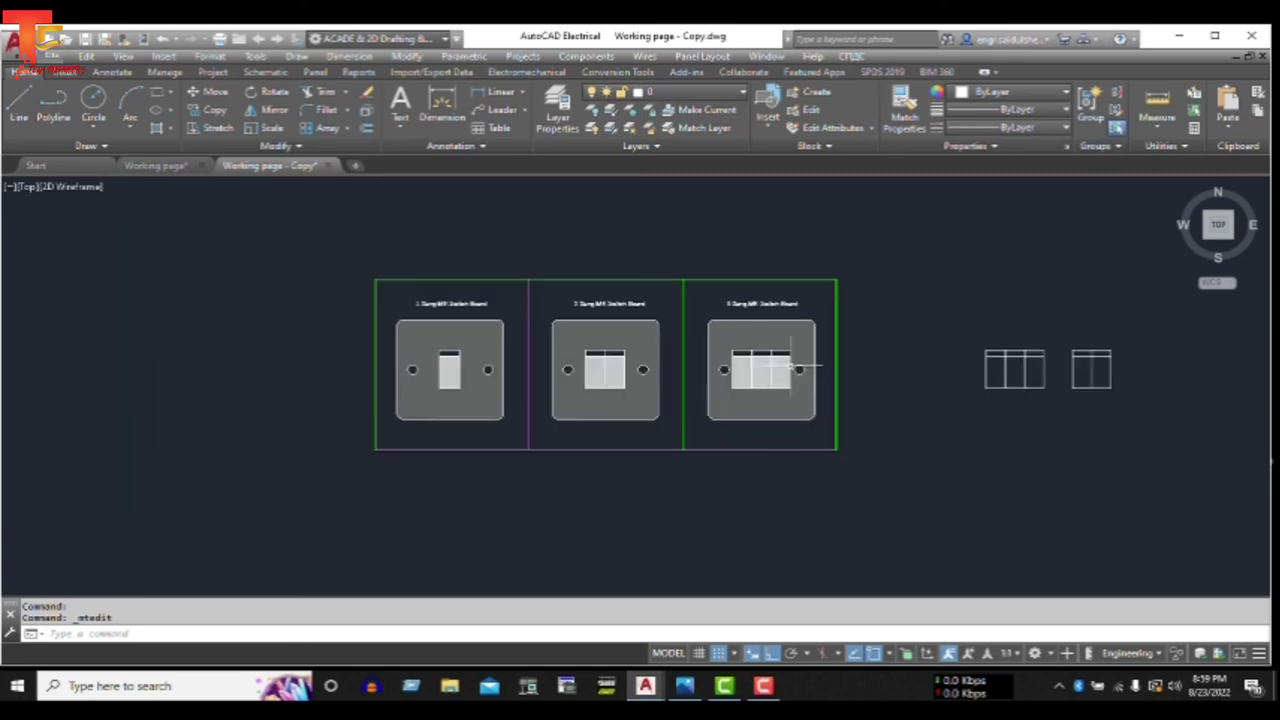
{"action": "scroll", "coordinate": [849, 367], "scroll_direction": "down", "scroll_amount": 2}
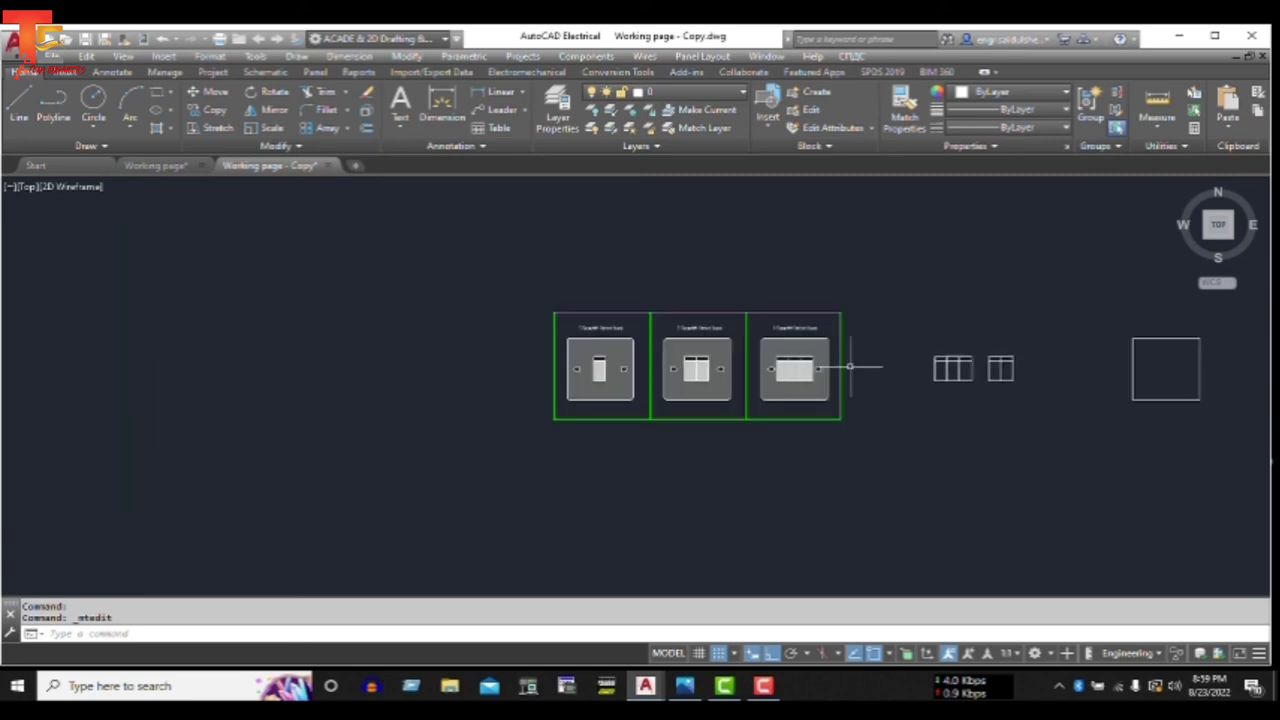
{"action": "scroll", "coordinate": [849, 367], "scroll_direction": "up", "scroll_amount": 2}
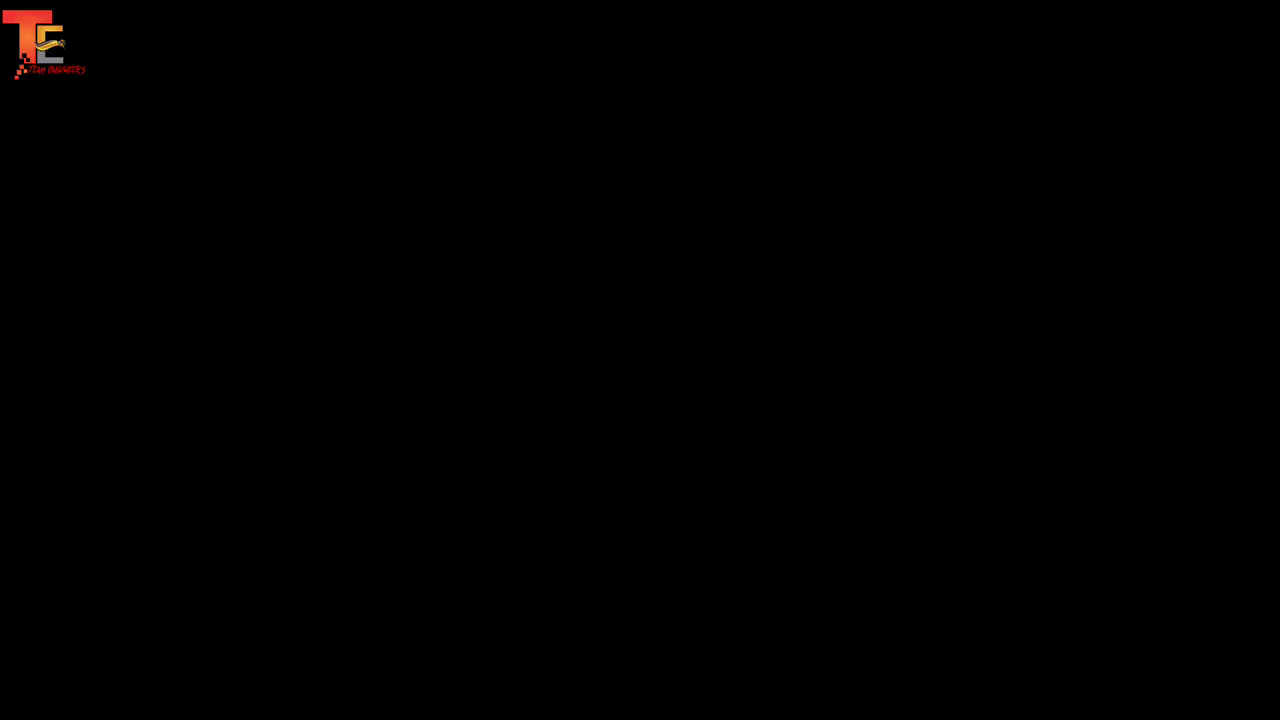